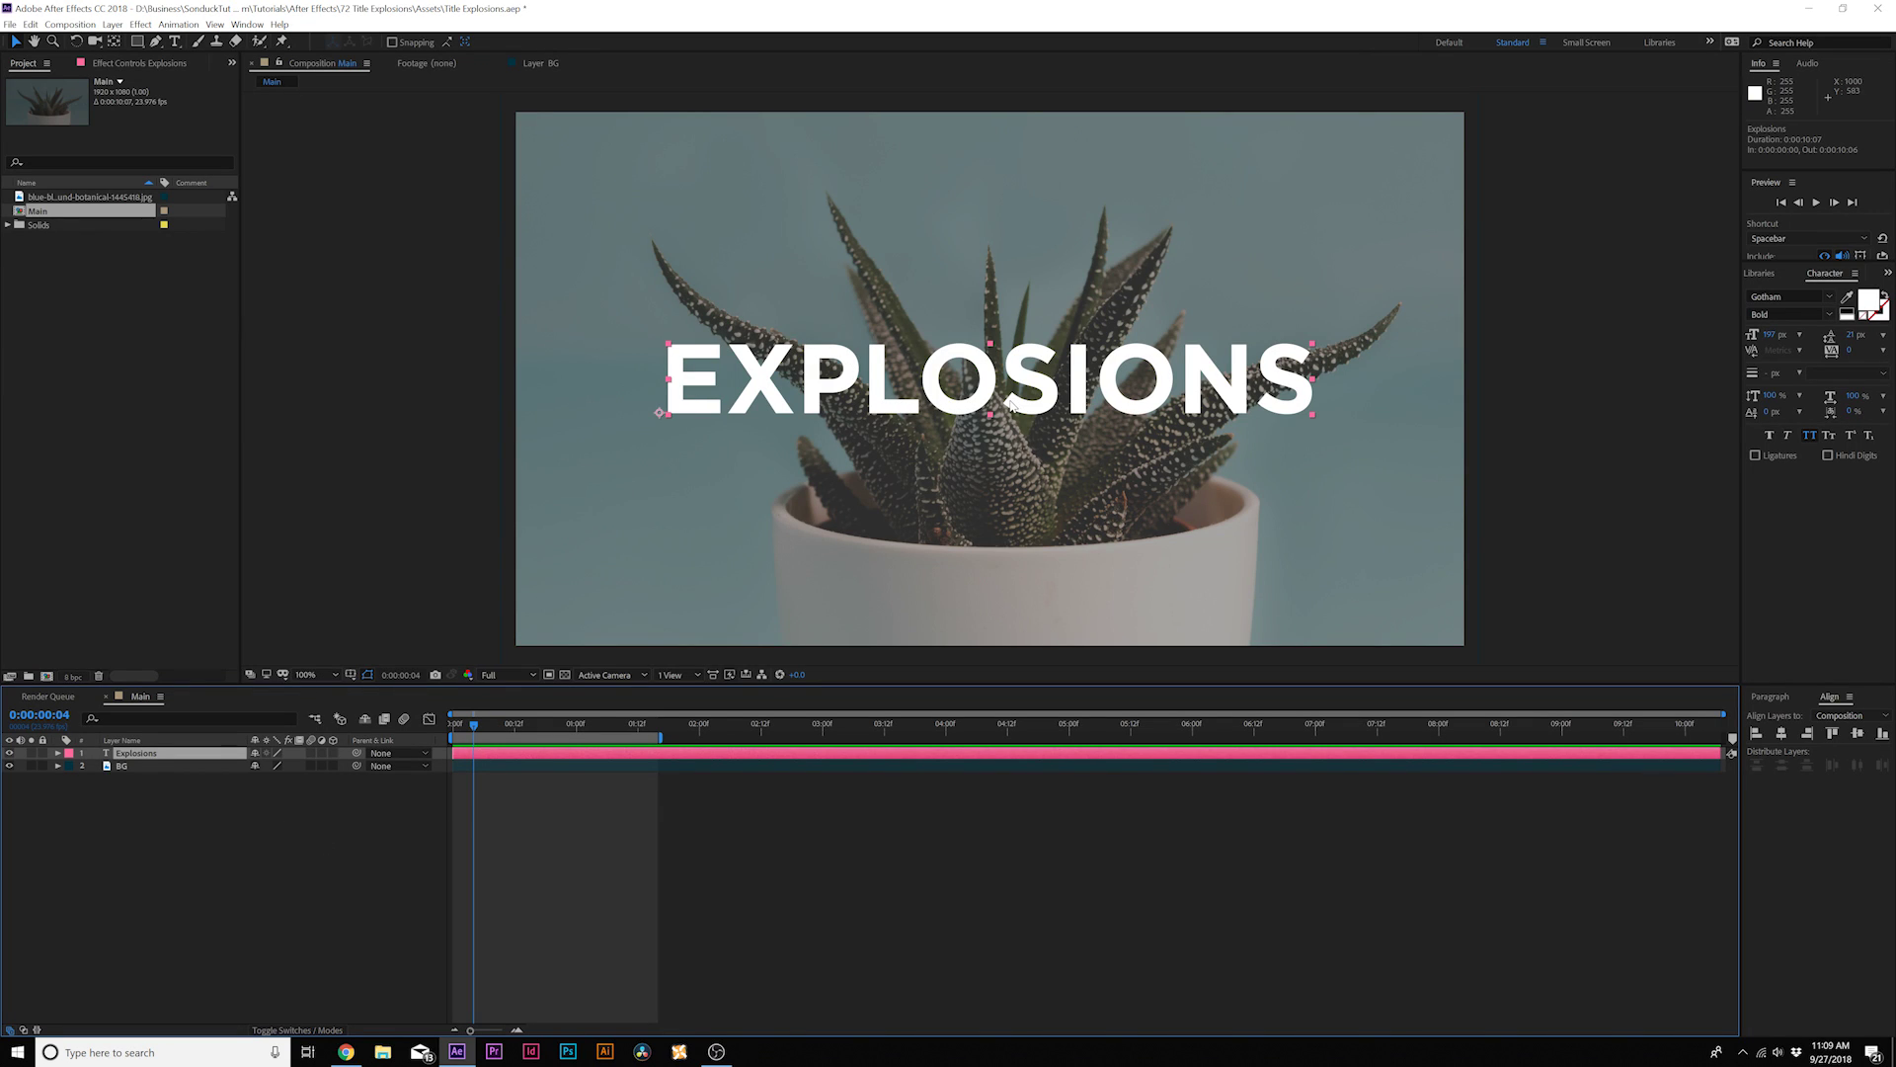
- Add a Scale animator to the EXPLOSIONS text layer with Scale set to 0%
{"action": "left_click_drag", "start_coordinate": [468, 727], "coordinate": [57, 759]}
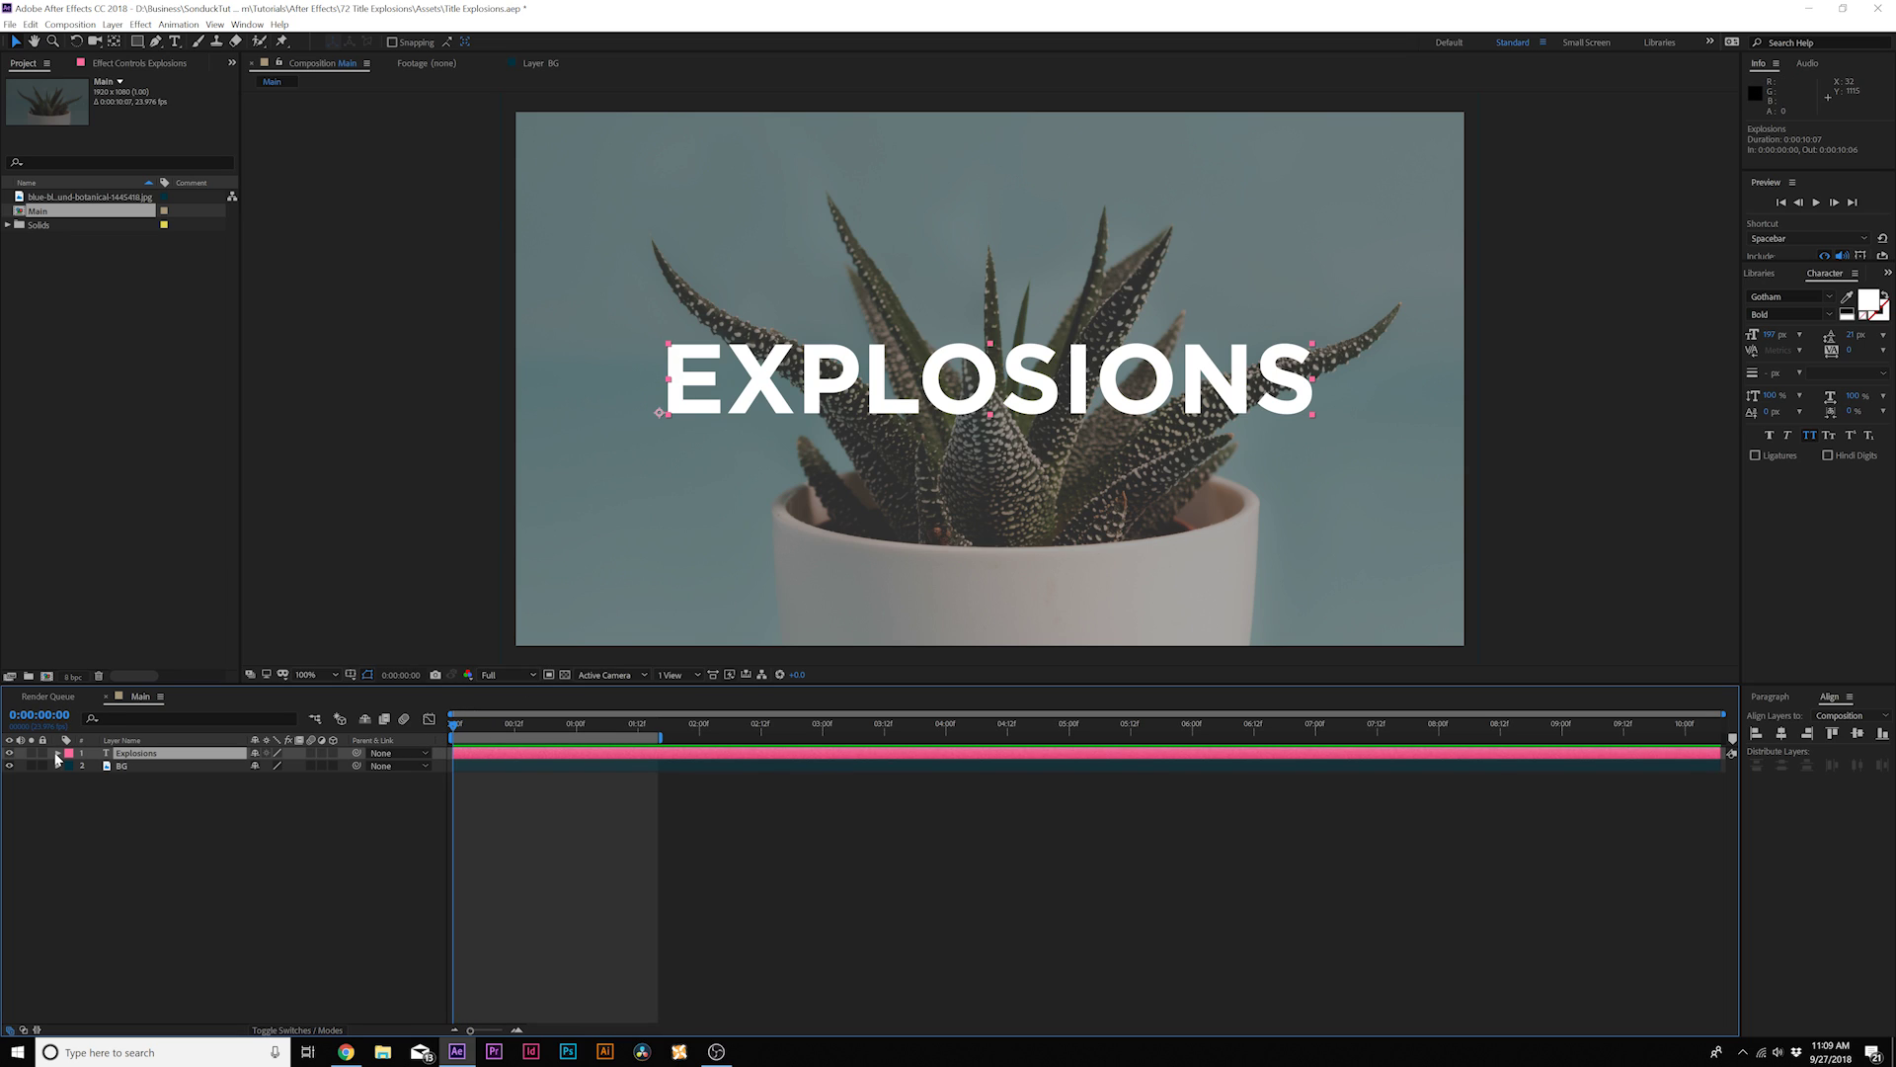
{"action": "left_click", "coordinate": [58, 754]}
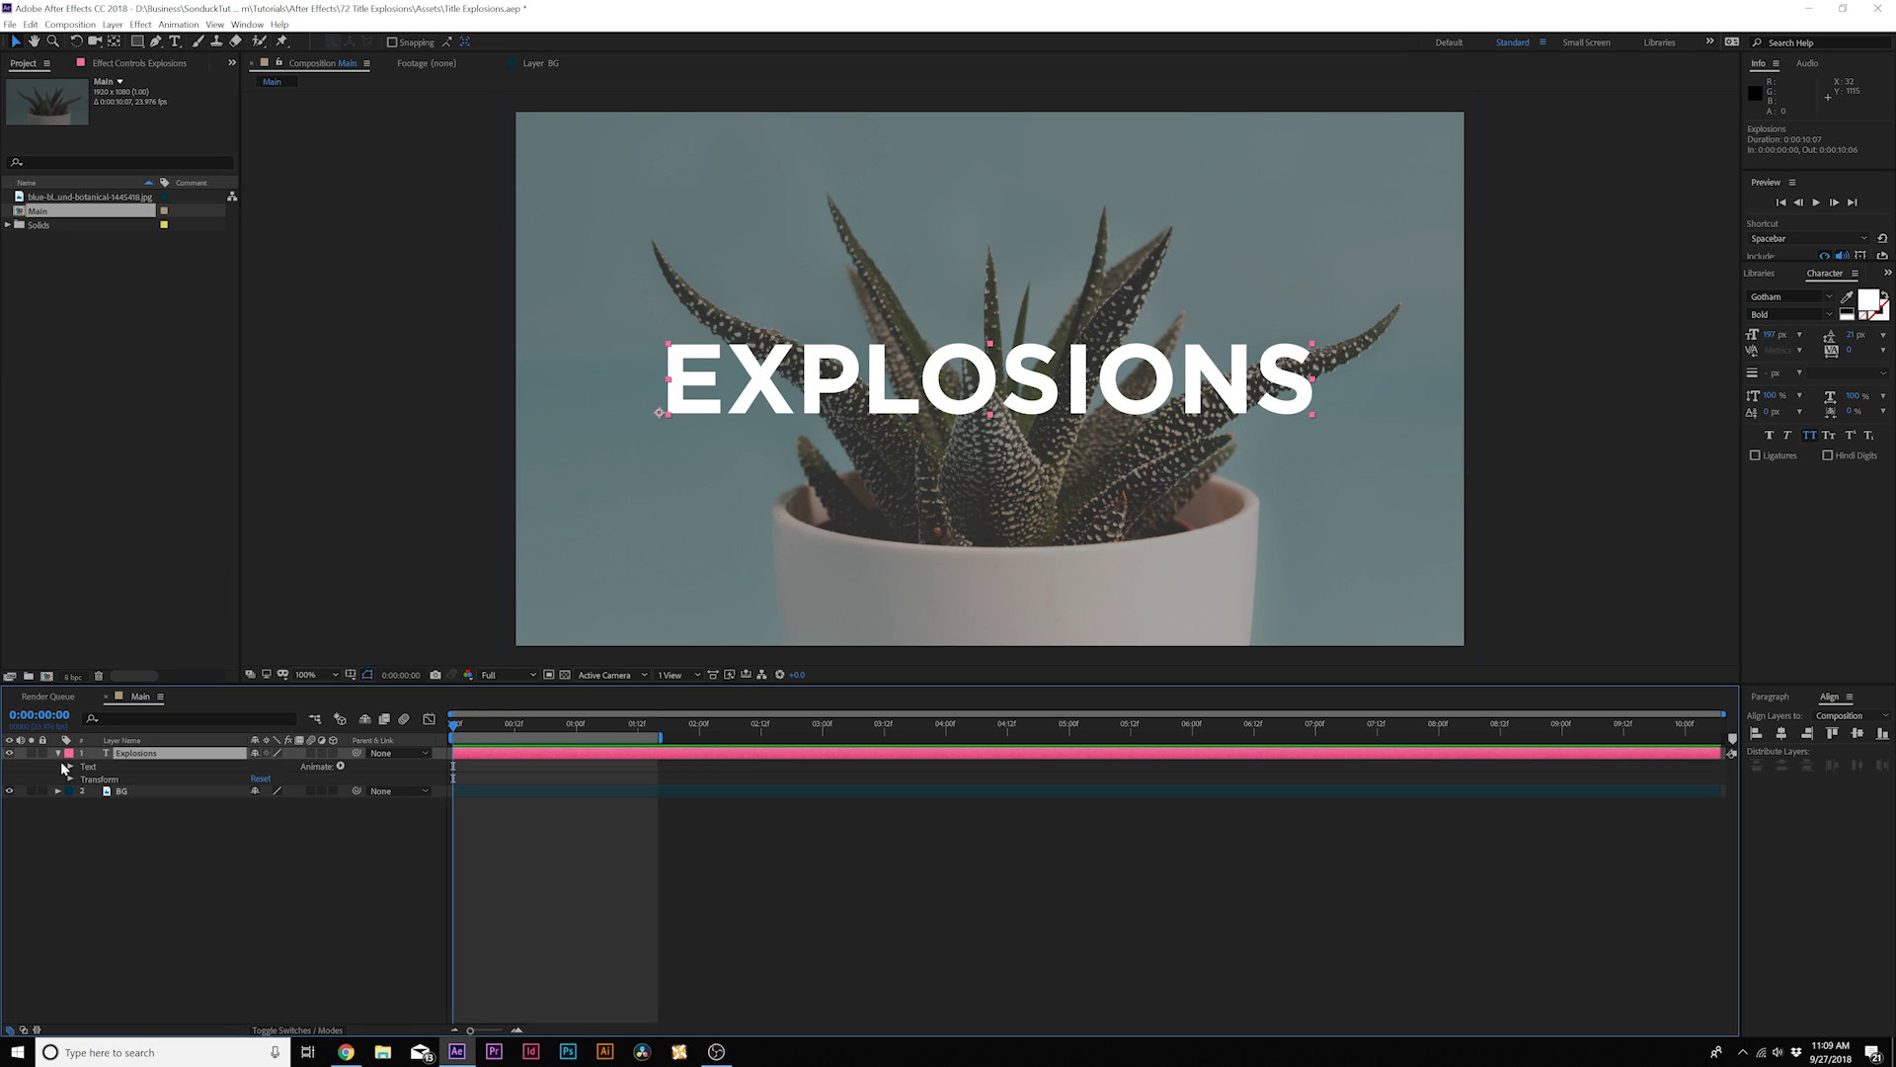
{"action": "left_click", "coordinate": [70, 767]}
{"action": "left_click", "coordinate": [70, 767]}
{"action": "left_click", "coordinate": [340, 766]}
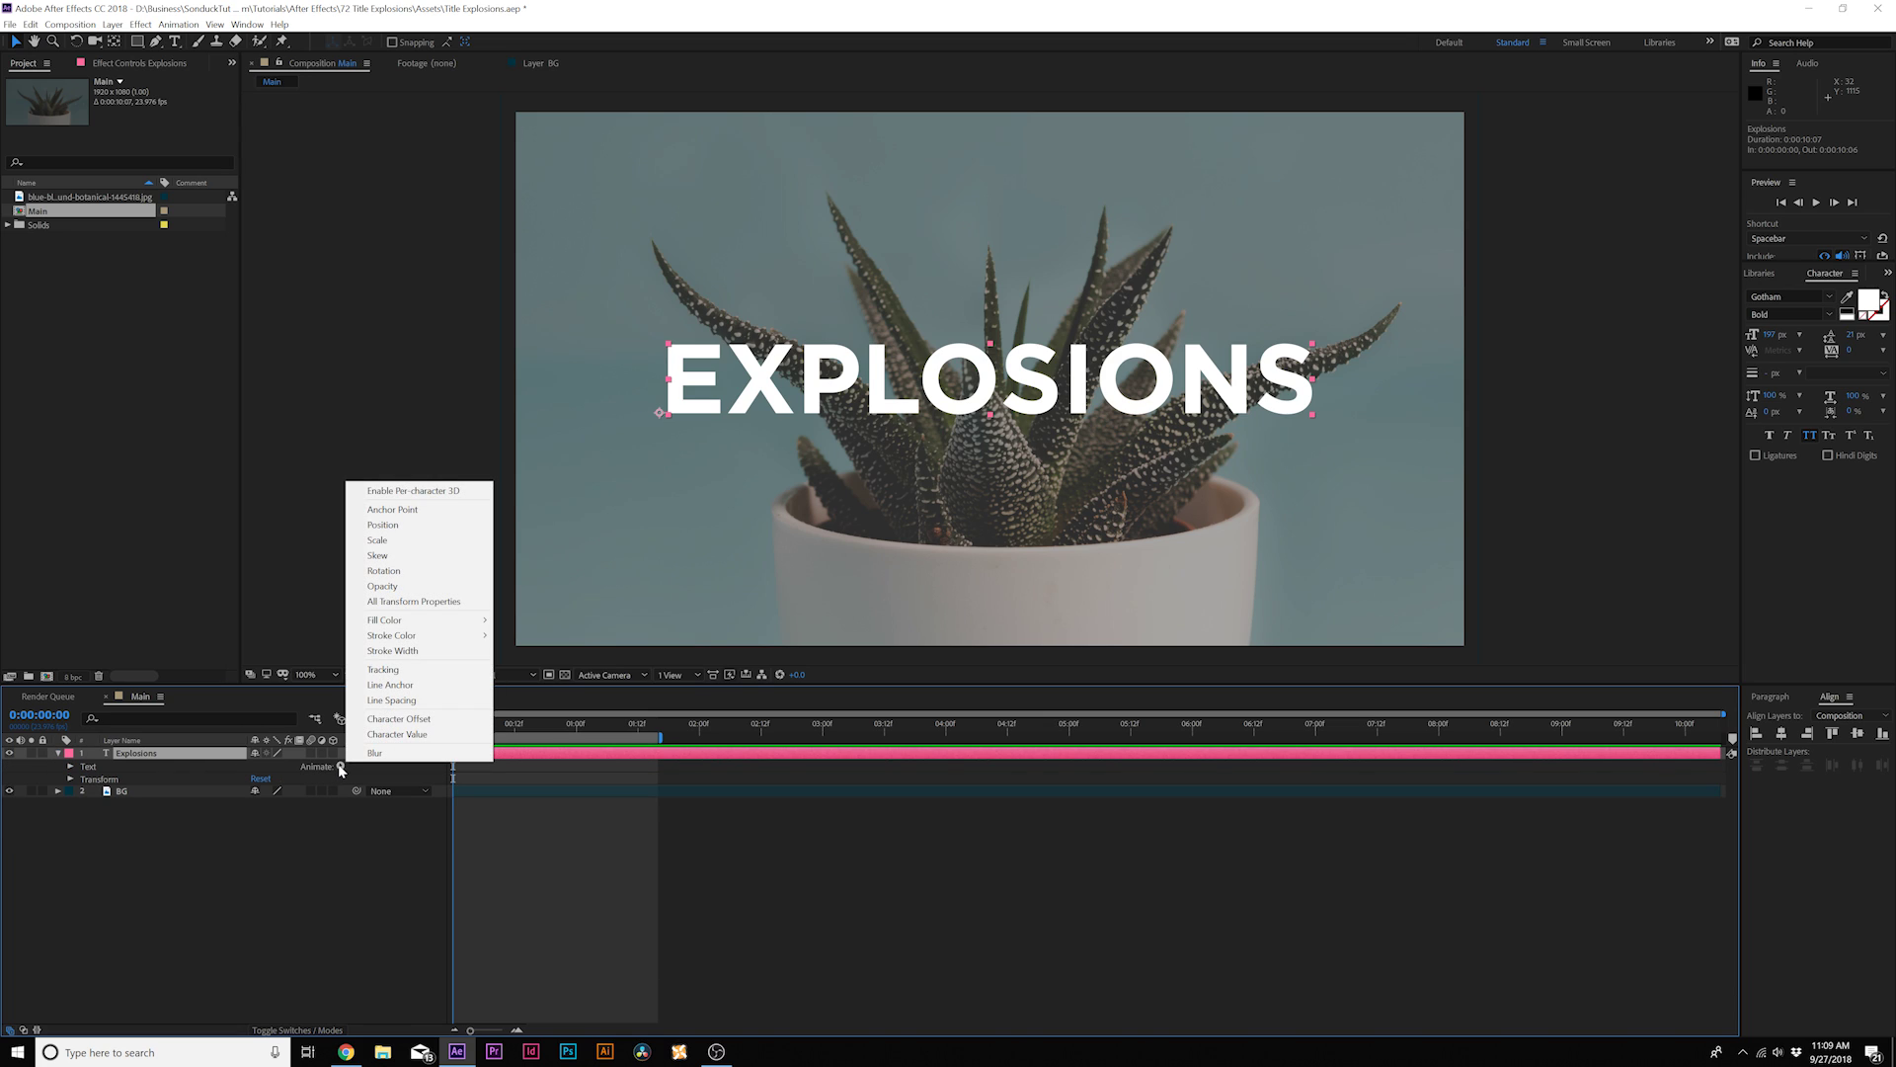
{"action": "left_click", "coordinate": [389, 545]}
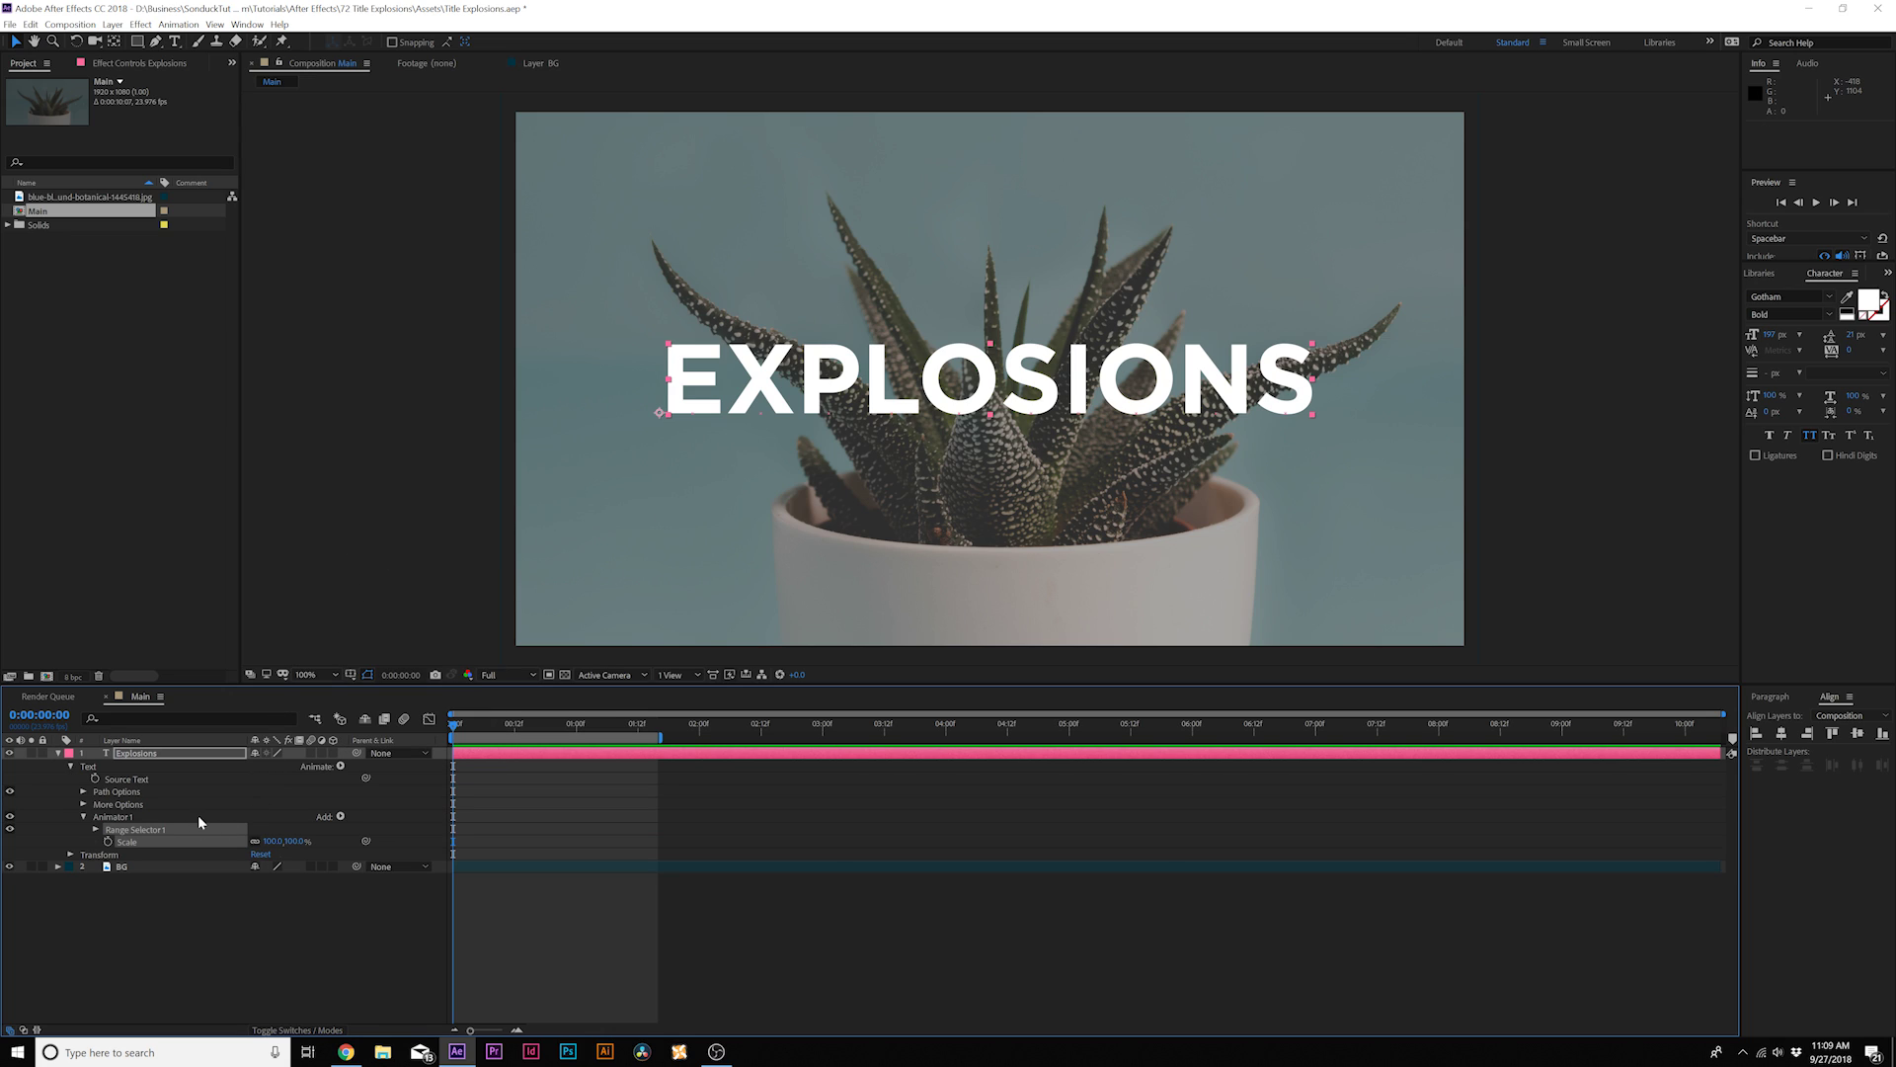
{"action": "left_click", "coordinate": [273, 841]}
{"action": "type", "text": "0"}
{"action": "left_click", "coordinate": [282, 816]}
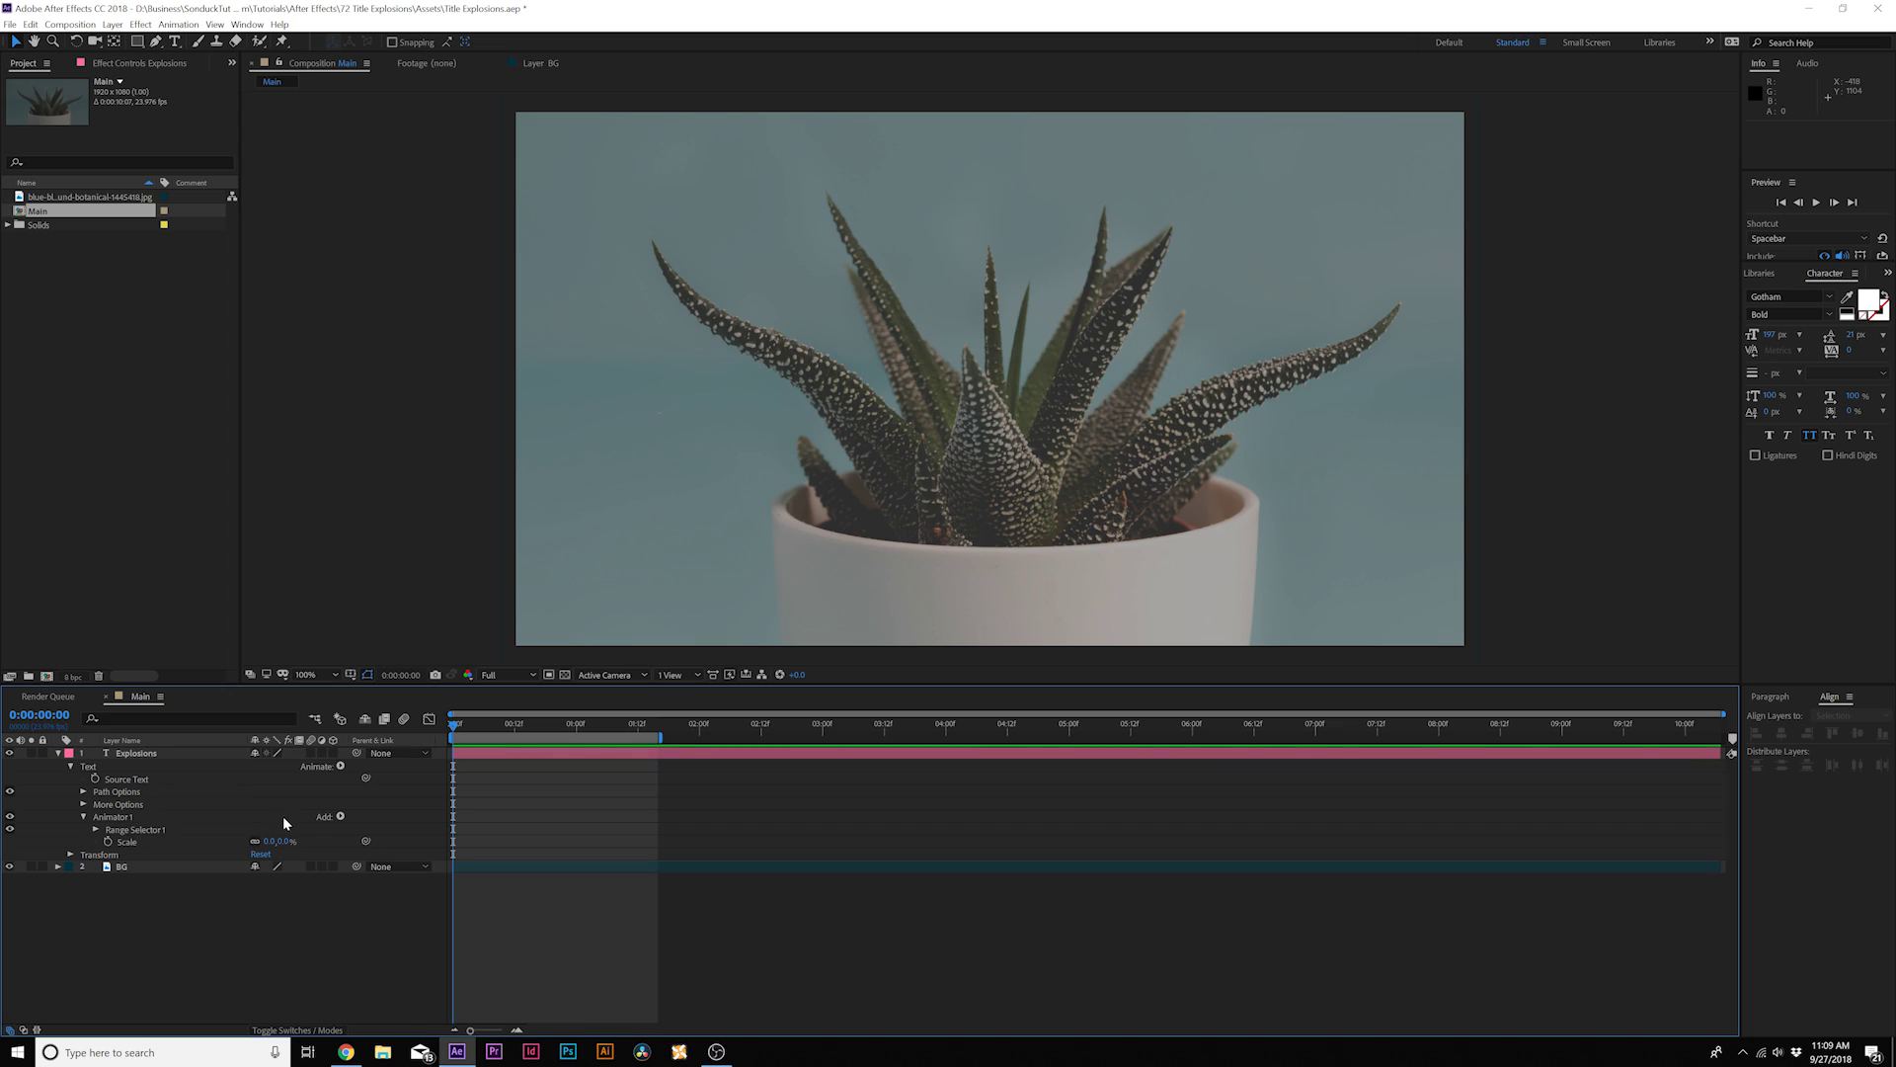
- Keyframe the Range Selector Start from 0% to 100% so letters appear in sequence
{"action": "left_click", "coordinate": [96, 830]}
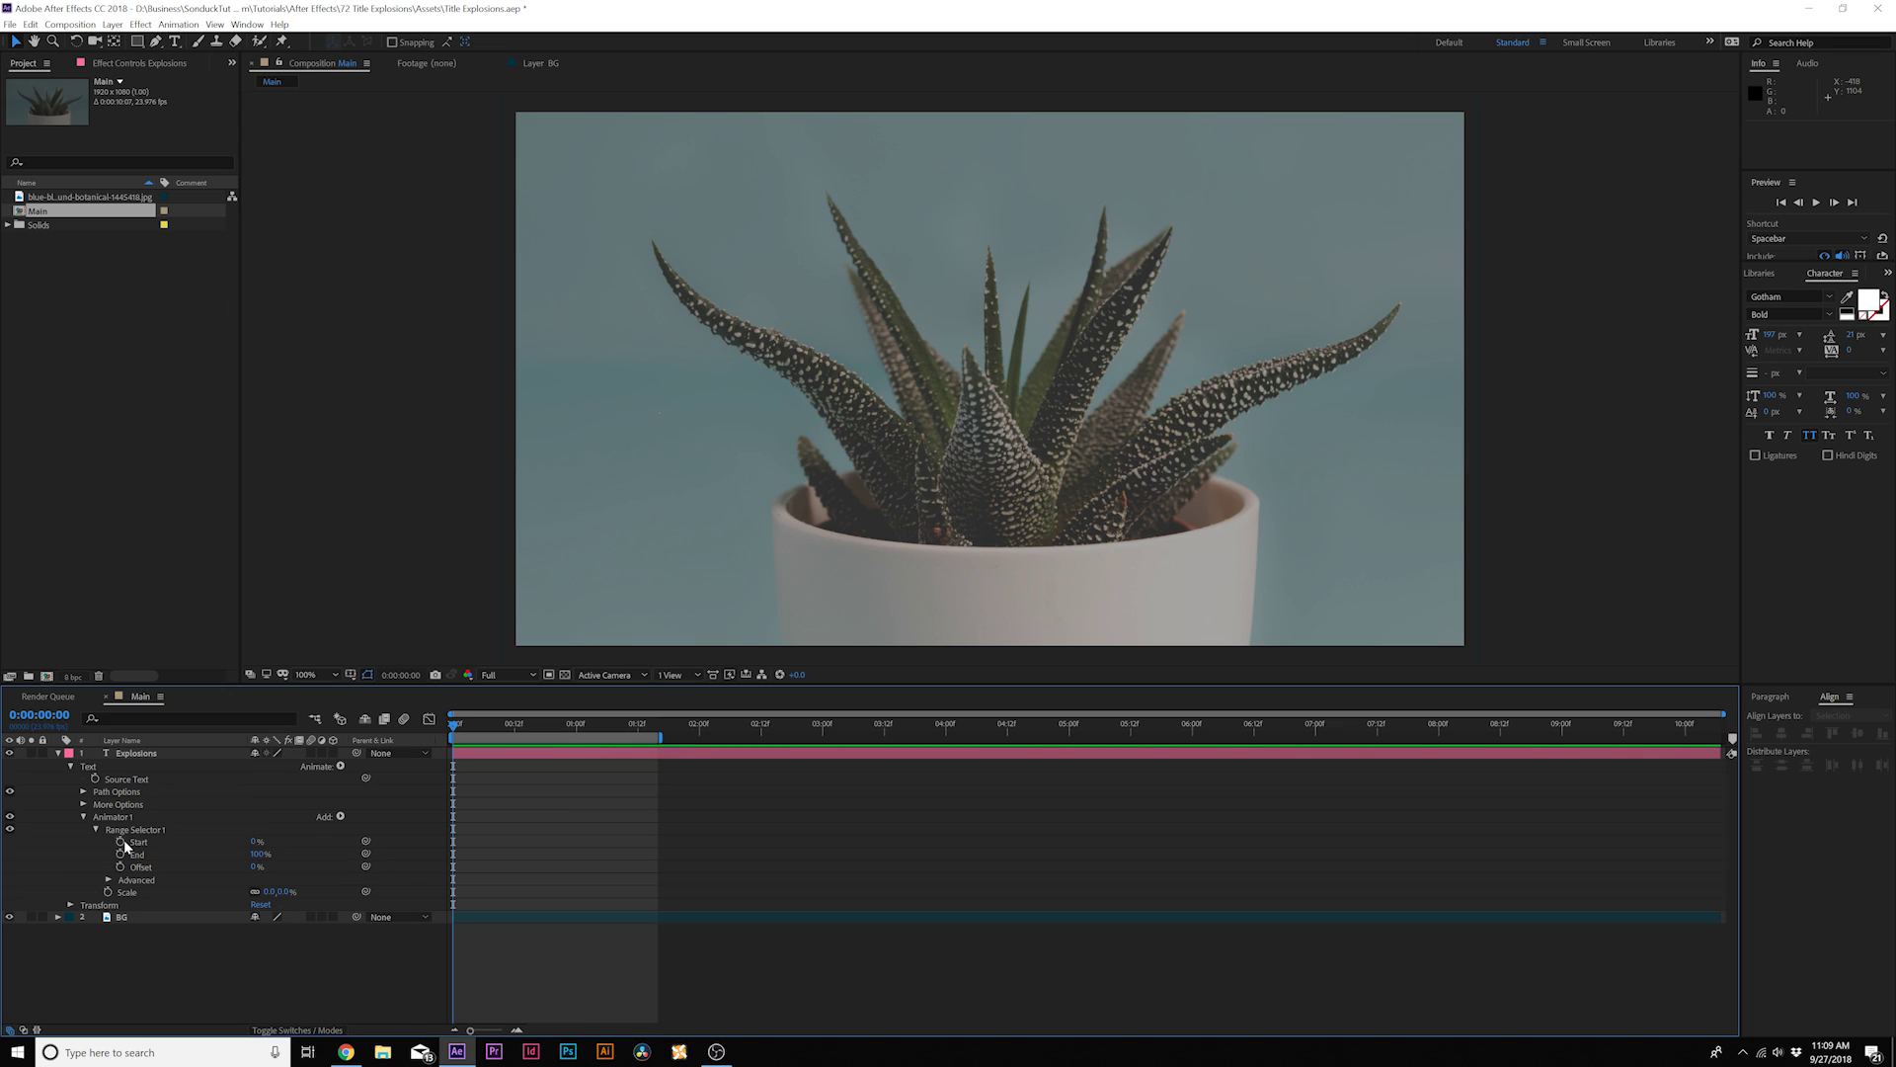
{"action": "left_click", "coordinate": [120, 842]}
{"action": "left_click_drag", "start_coordinate": [453, 724], "coordinate": [700, 729]}
{"action": "left_click_drag", "start_coordinate": [253, 847], "coordinate": [411, 847]}
{"action": "left_click", "coordinate": [302, 950]}
{"action": "left_click_drag", "start_coordinate": [472, 730], "coordinate": [571, 750]}
- Turn on Randomize Order in the Range Selector's Advanced options
{"action": "key", "text": "space"}
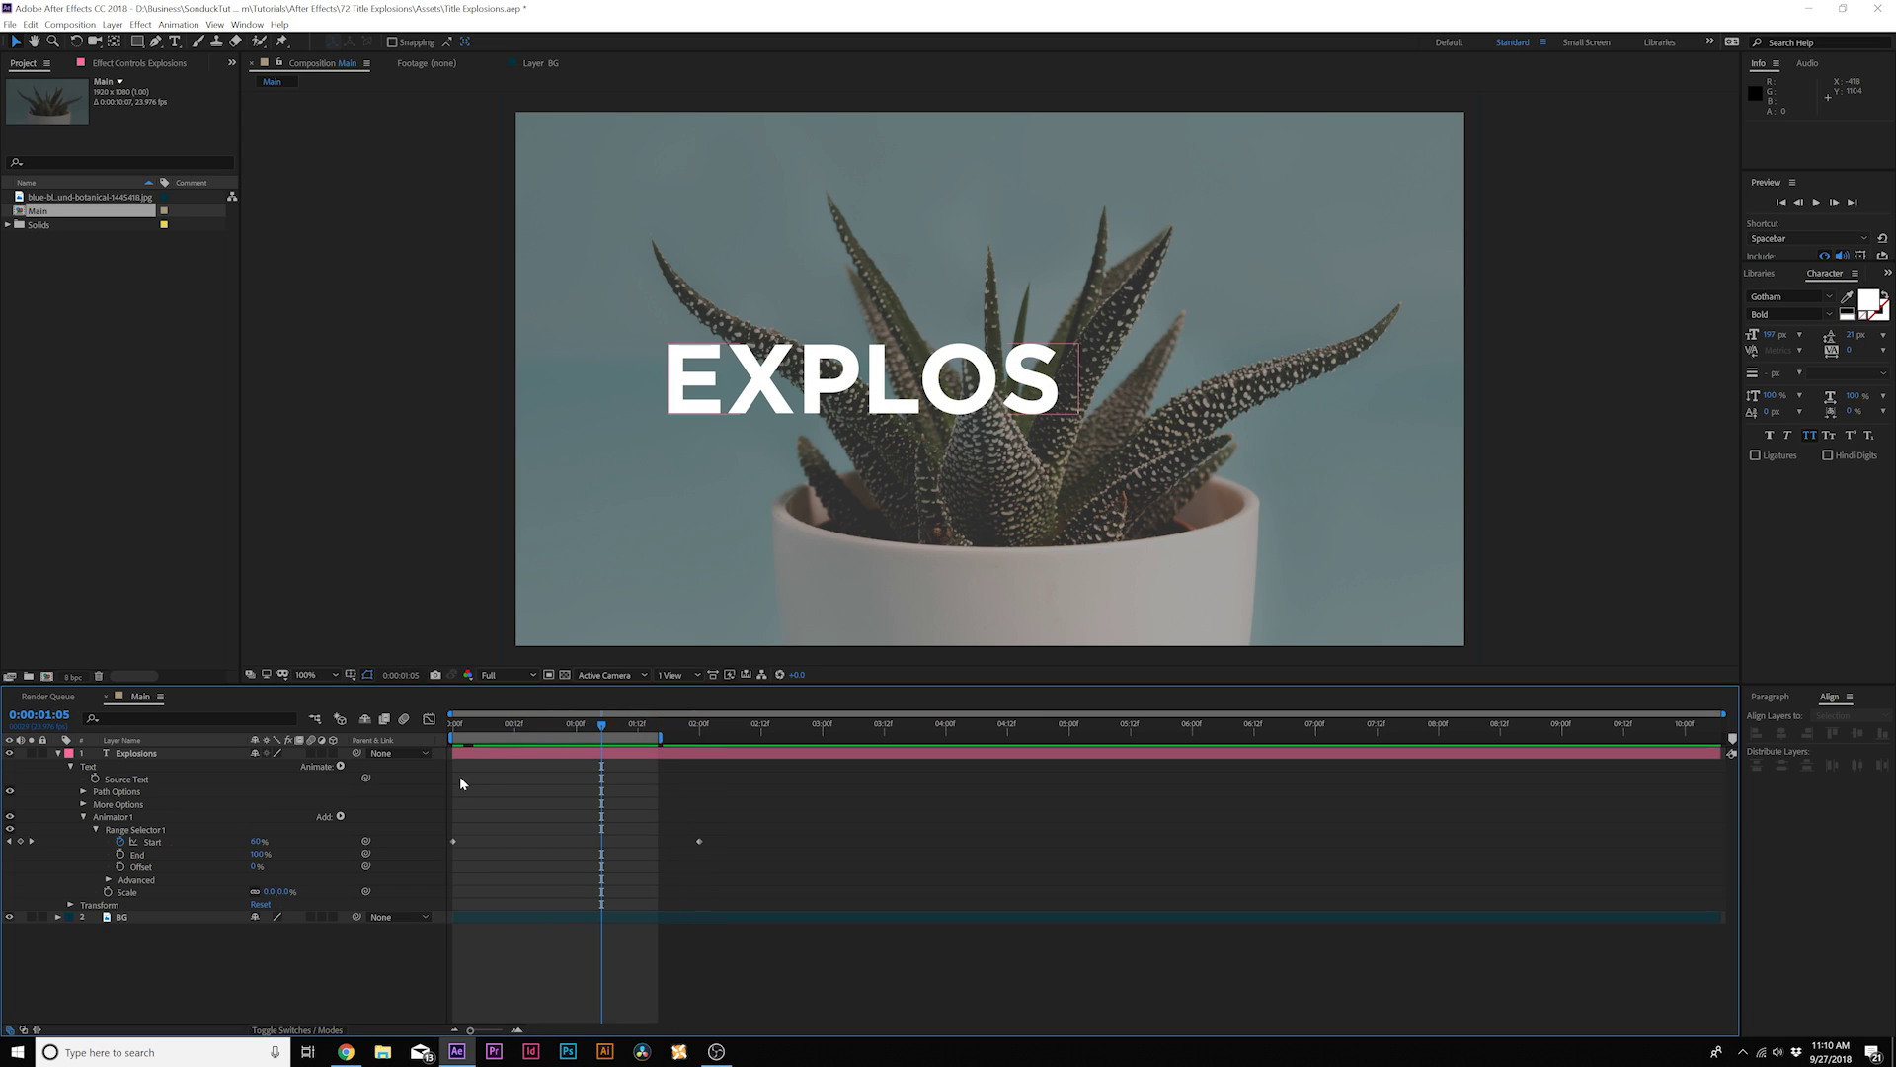
{"action": "left_click", "coordinate": [110, 880]}
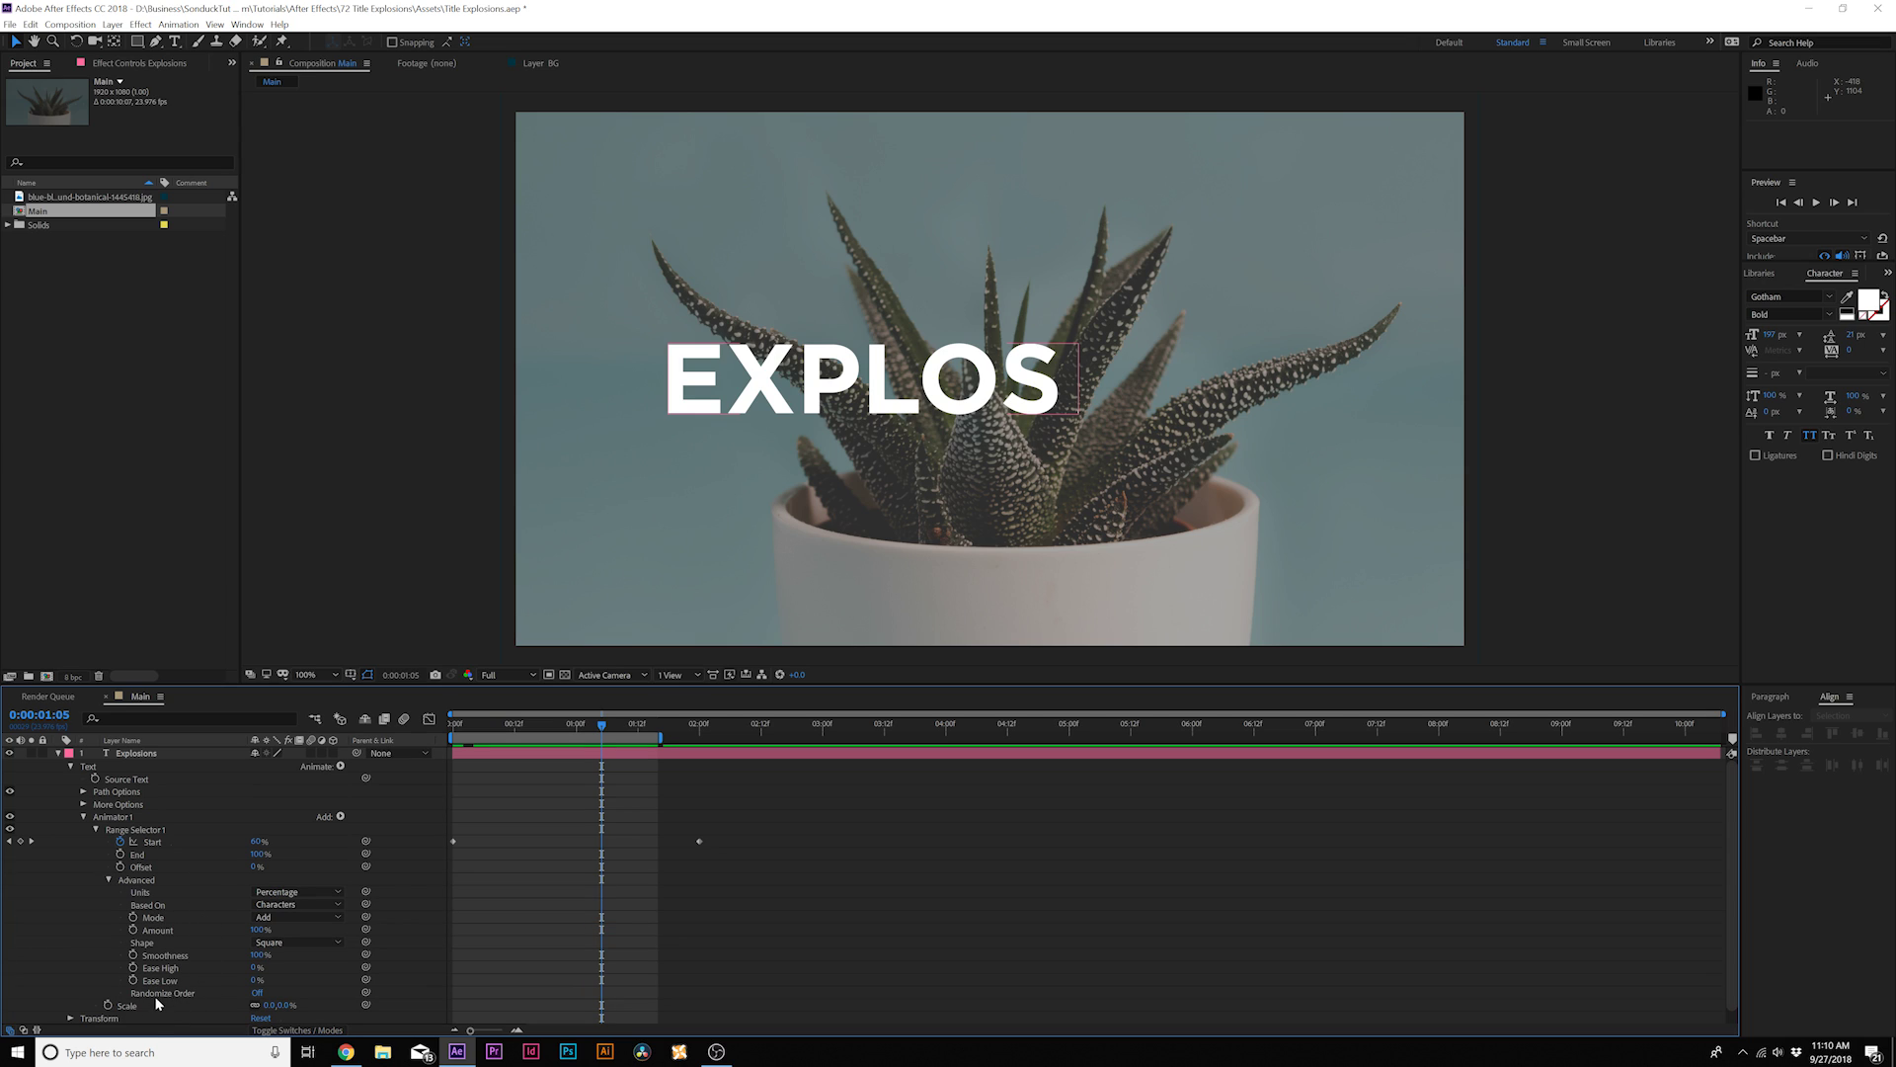
{"action": "left_click", "coordinate": [256, 993]}
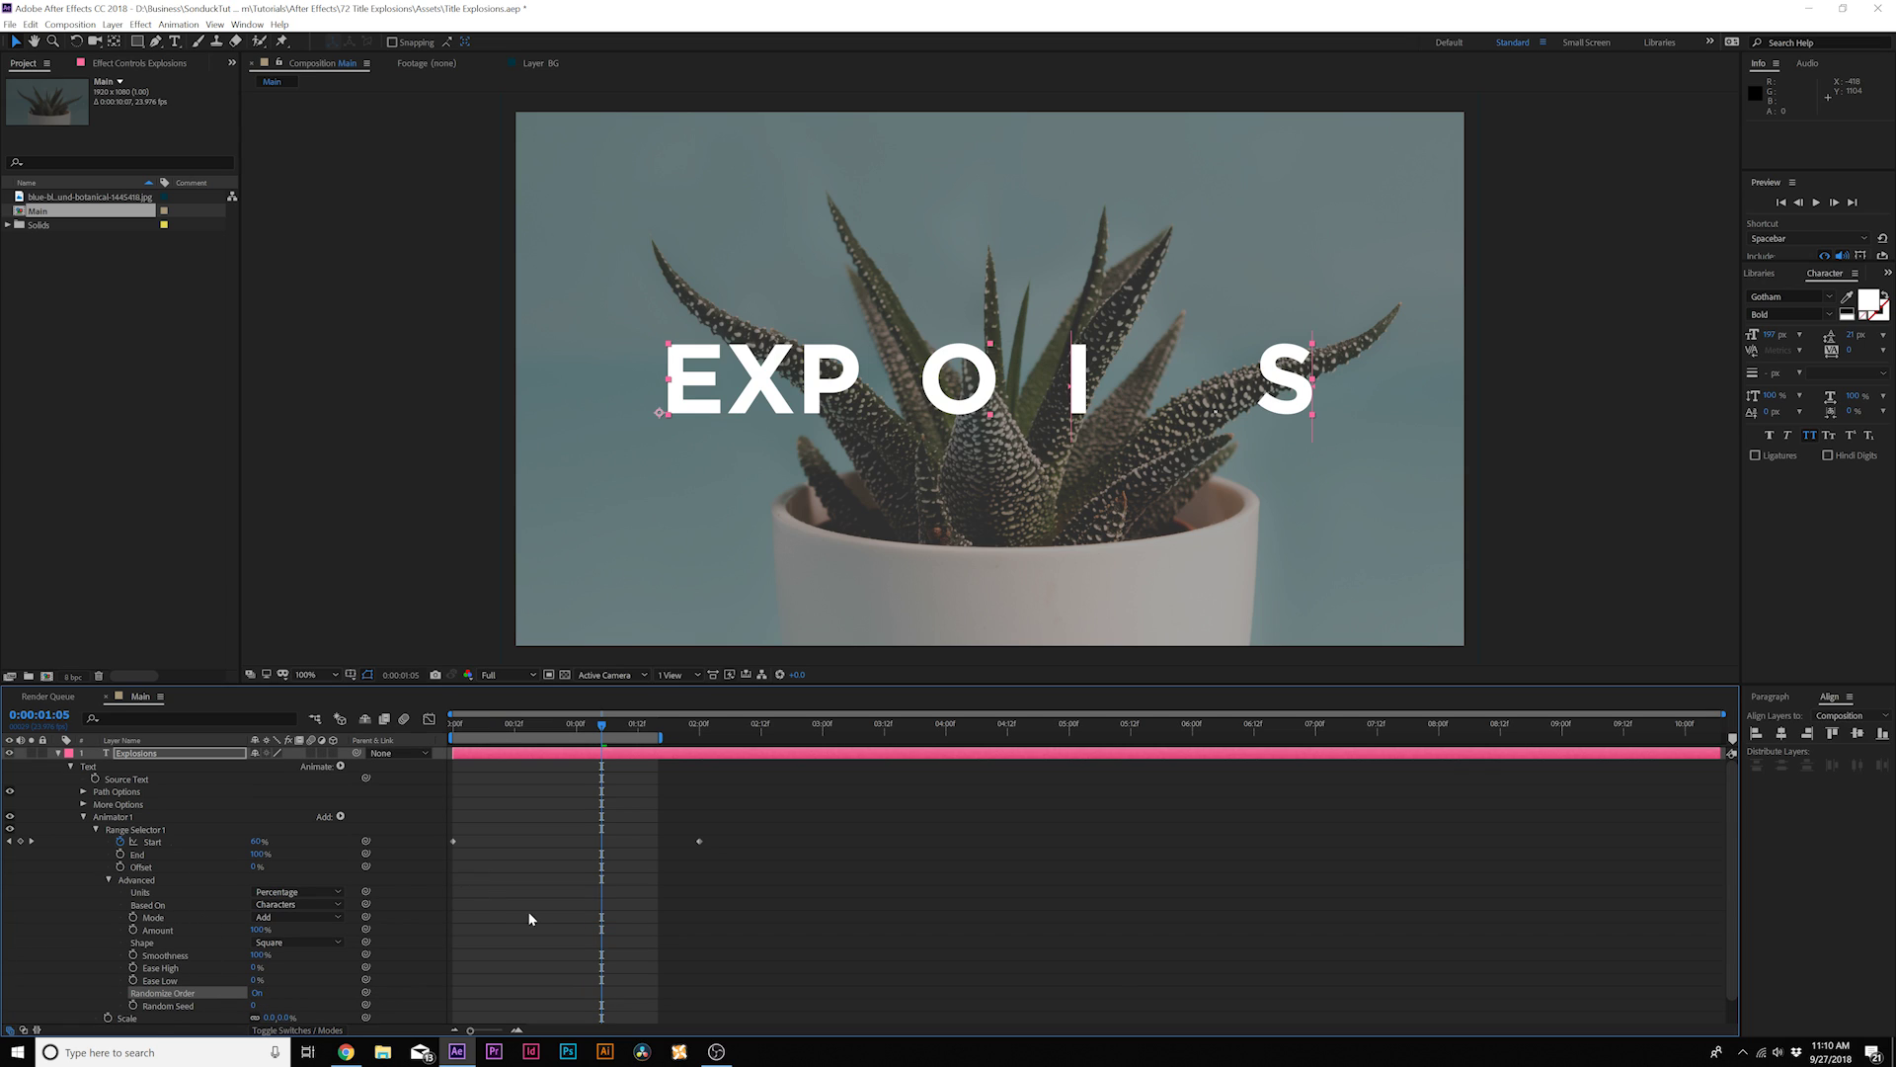
{"action": "left_click_drag", "start_coordinate": [479, 725], "coordinate": [648, 757]}
- Apply Easy Ease (F9) to both Start keyframes and preview the letter pop-on
{"action": "left_click_drag", "start_coordinate": [825, 804], "coordinate": [383, 867]}
{"action": "key", "text": "F9"}
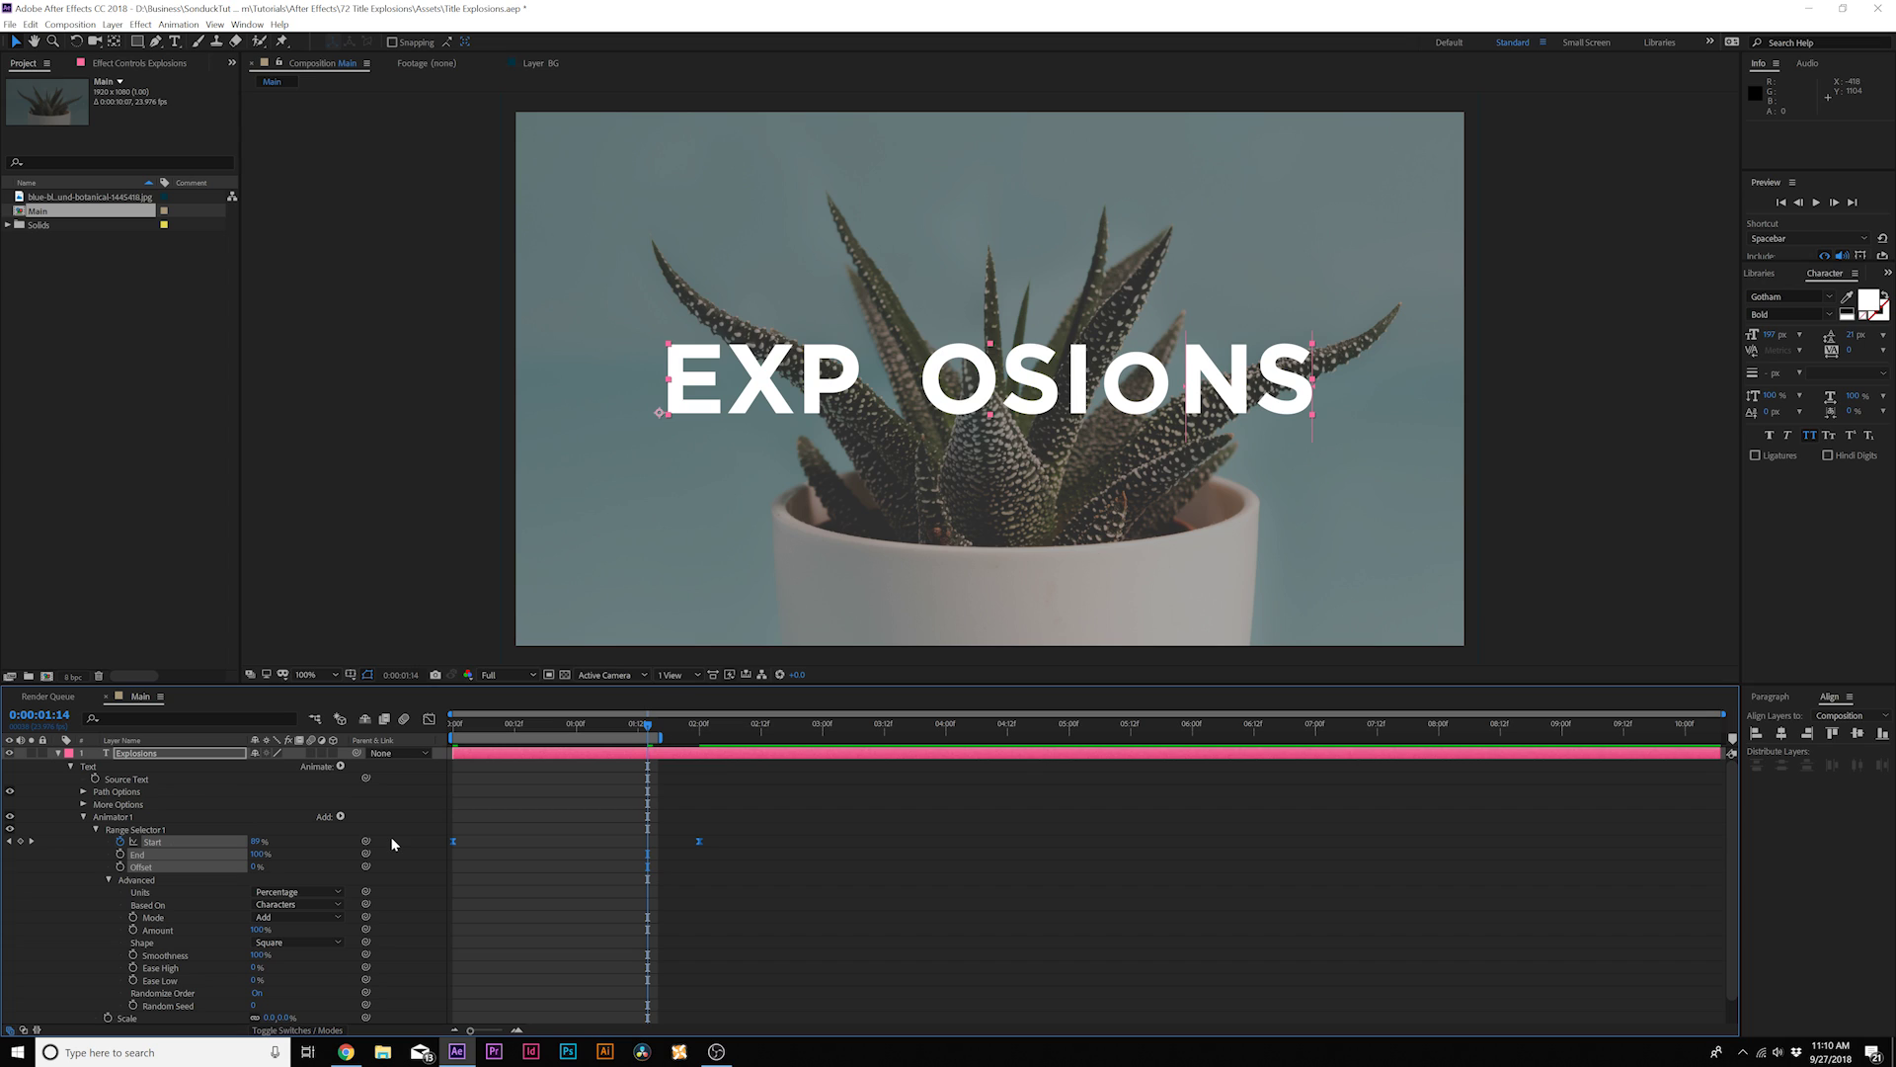
{"action": "key", "text": "u"}
{"action": "key", "text": "space"}
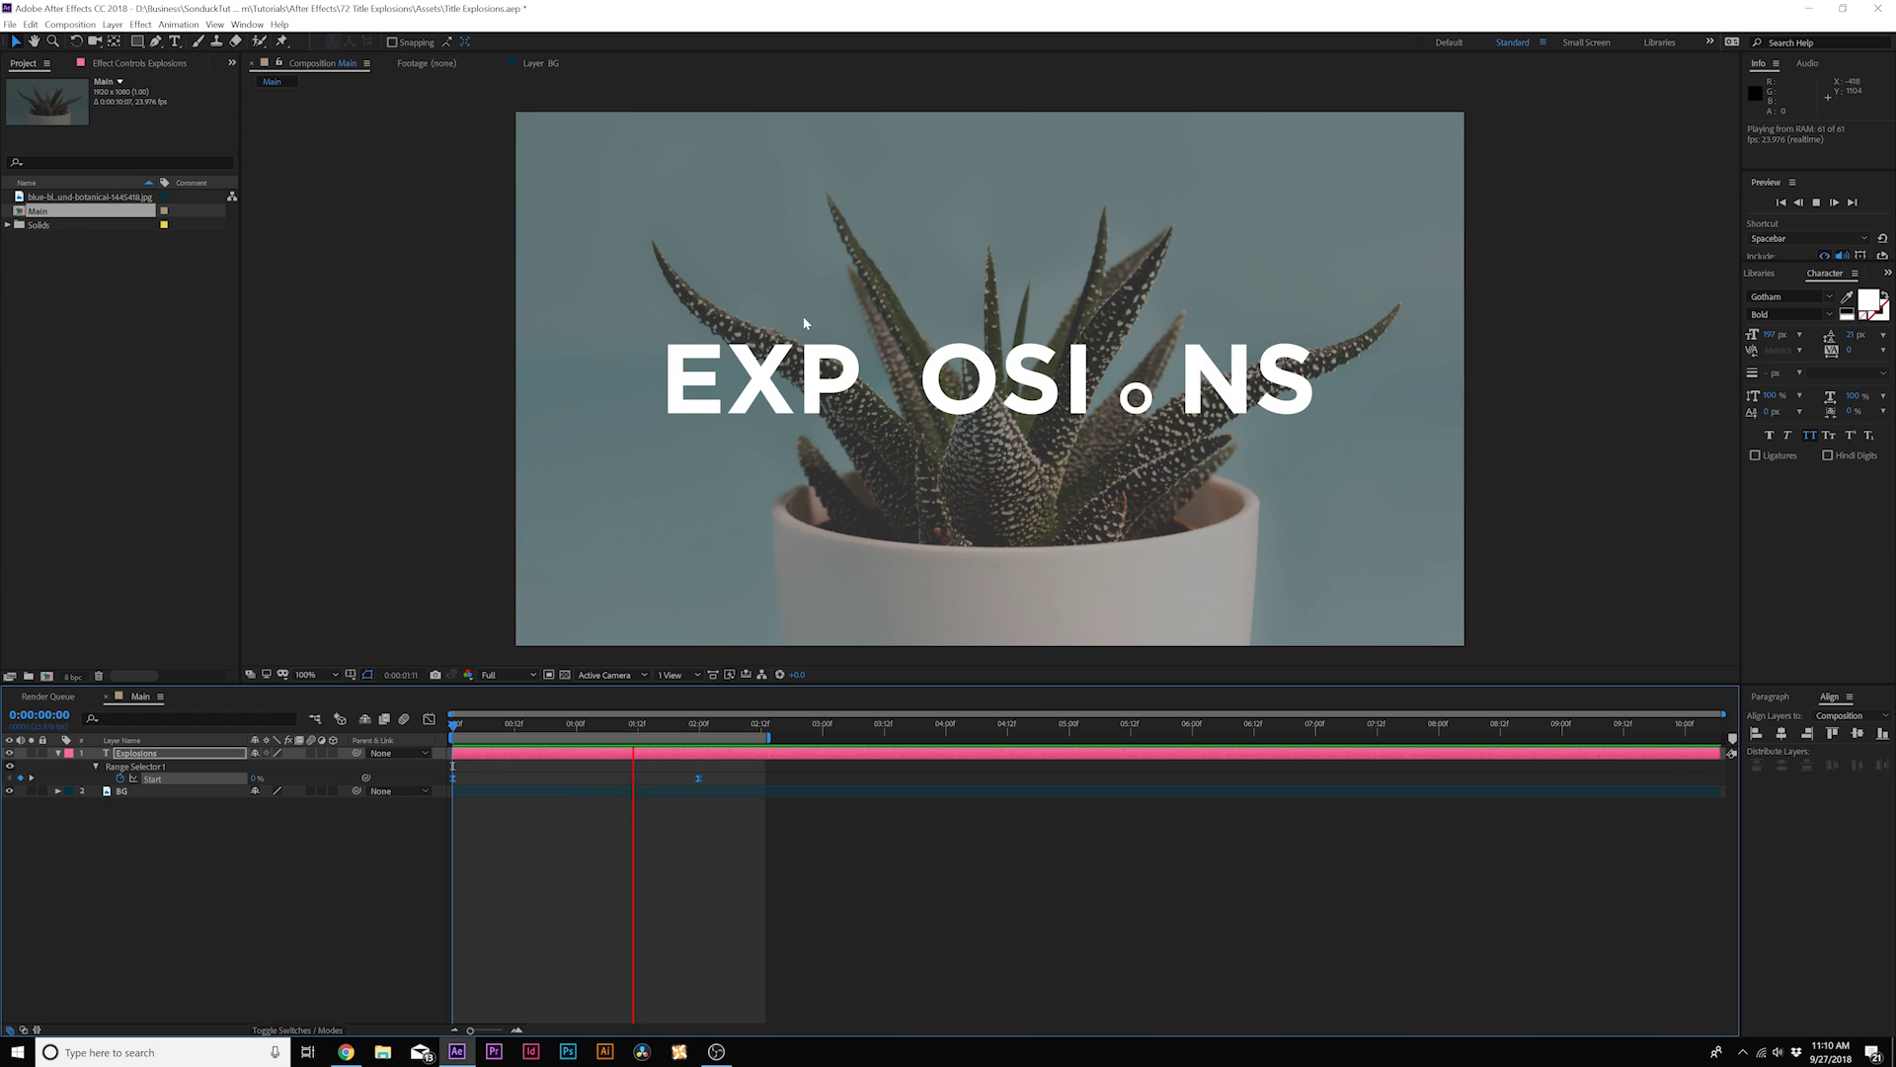
{"action": "key", "text": "space"}
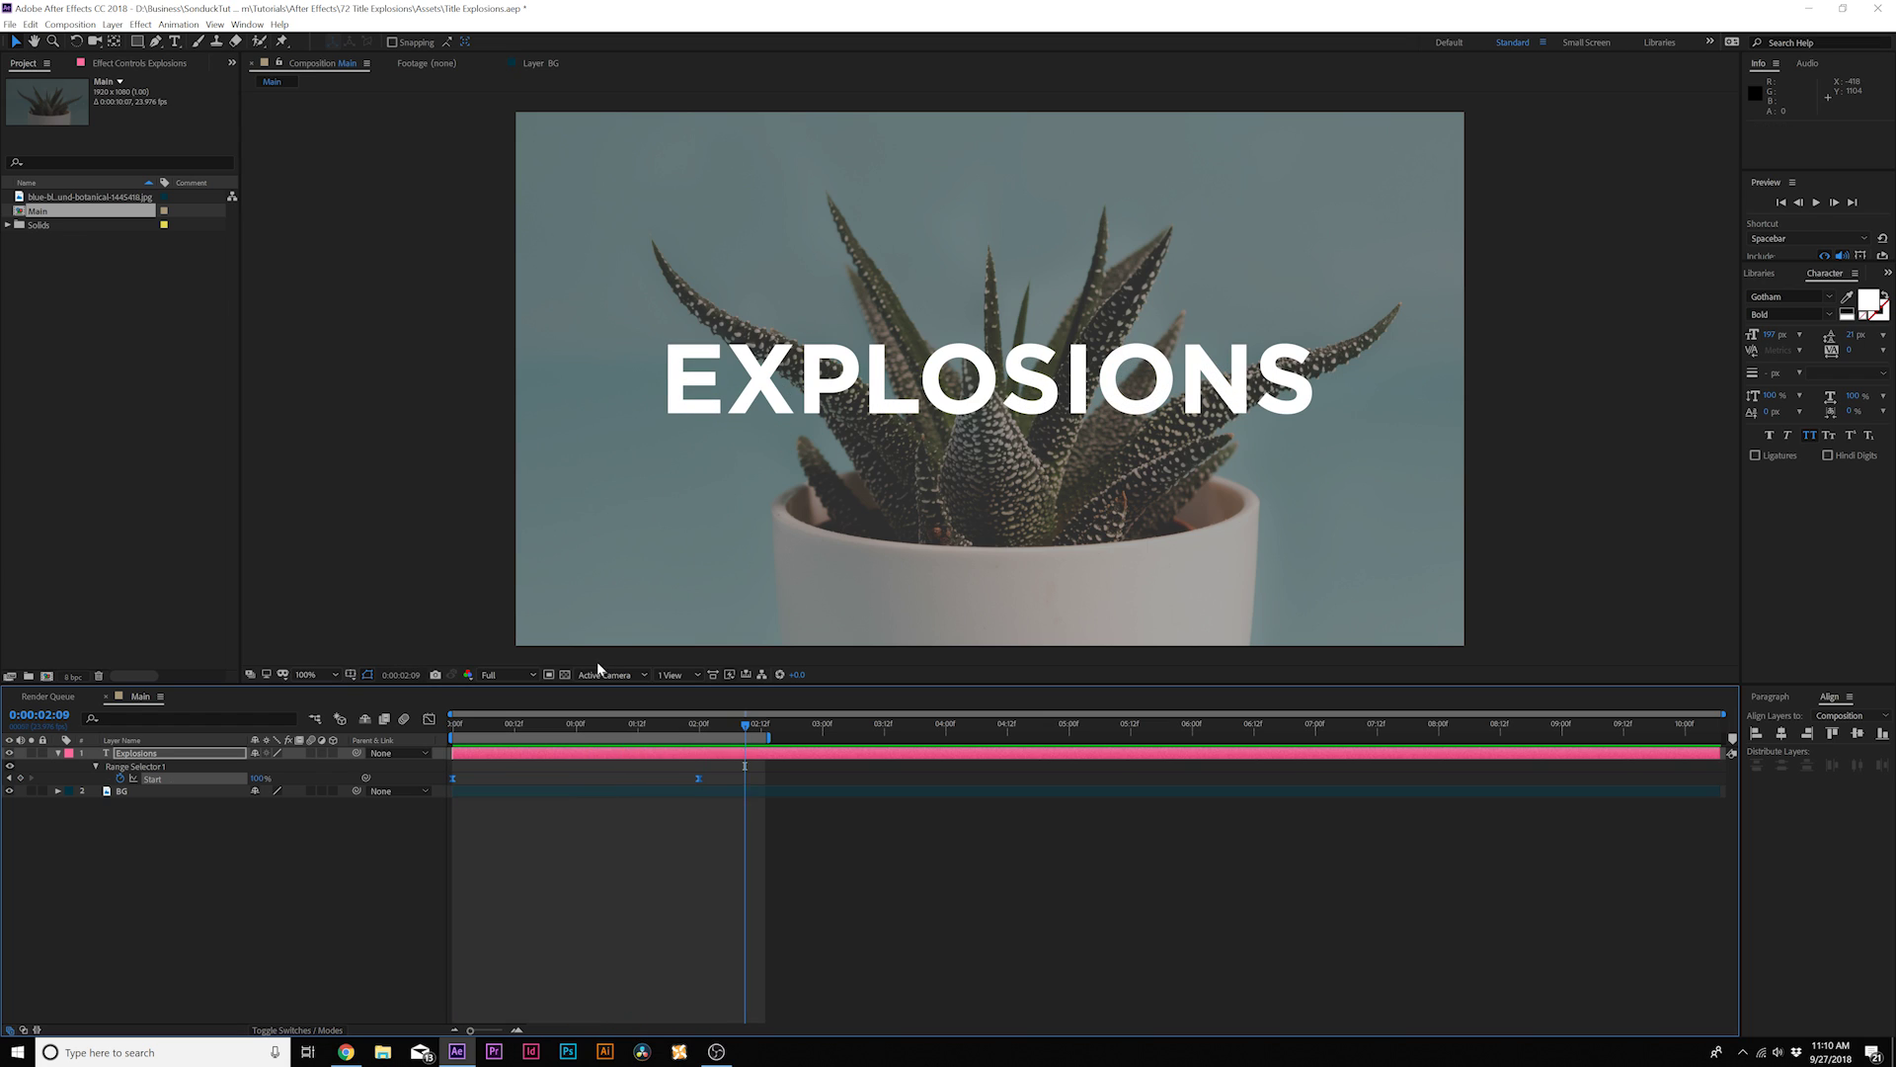
{"action": "left_click", "coordinate": [95, 767]}
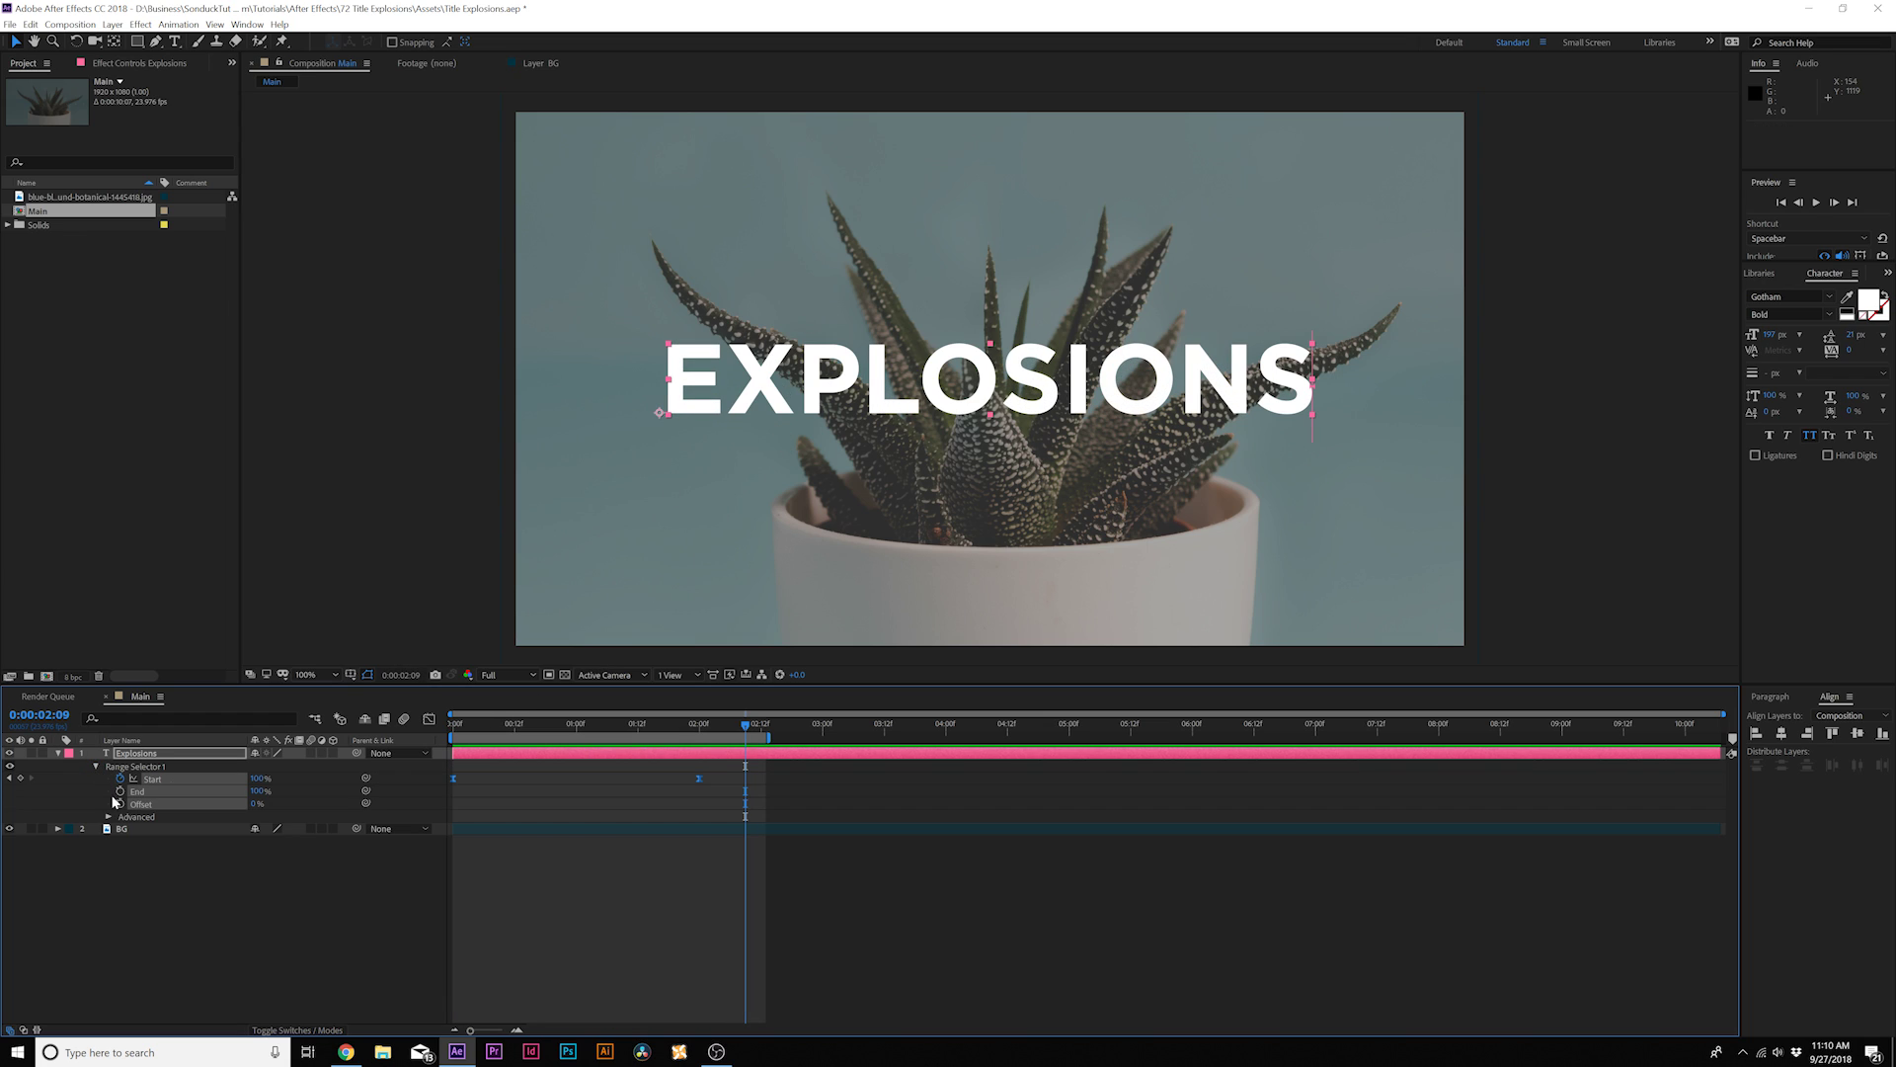
- Add a second Scale animator to the text with Scale at about 129%
{"action": "key", "text": "ctrl+z"}
{"action": "left_click", "coordinate": [57, 752]}
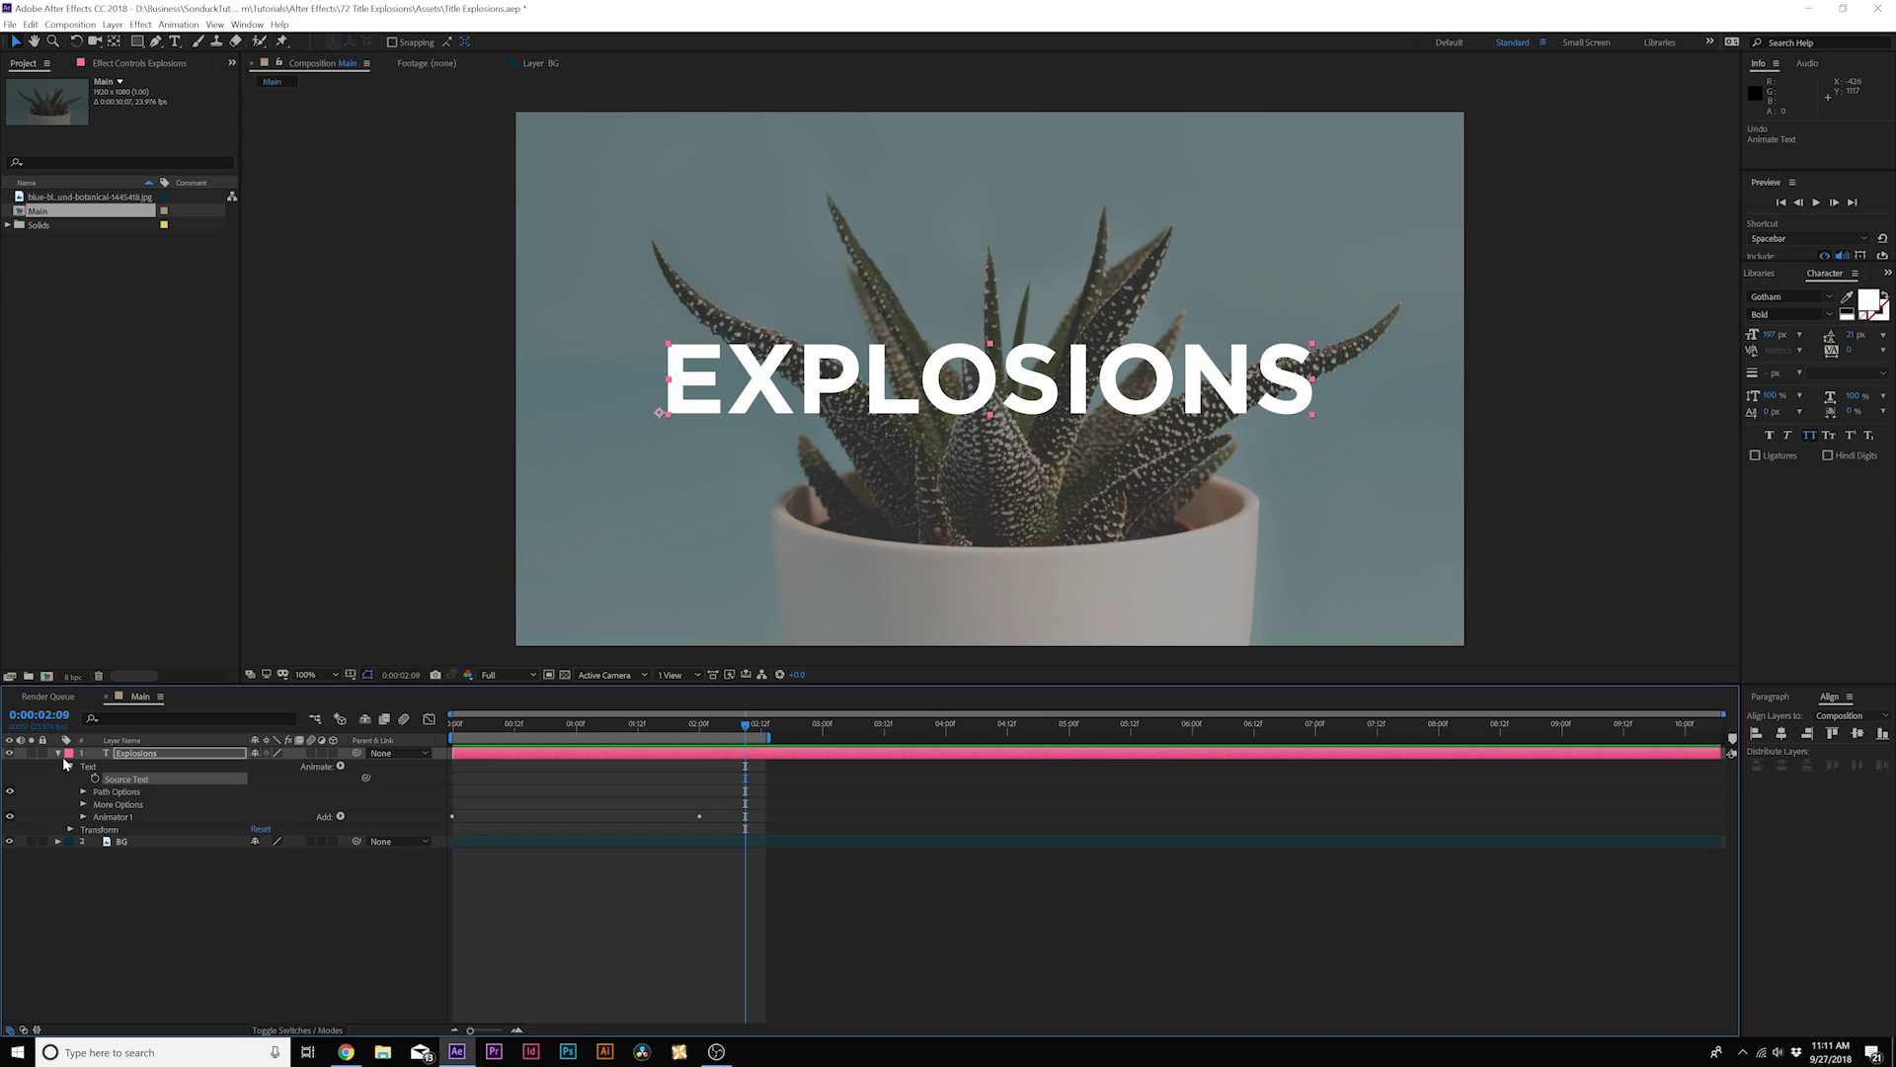
{"action": "left_click", "coordinate": [340, 767]}
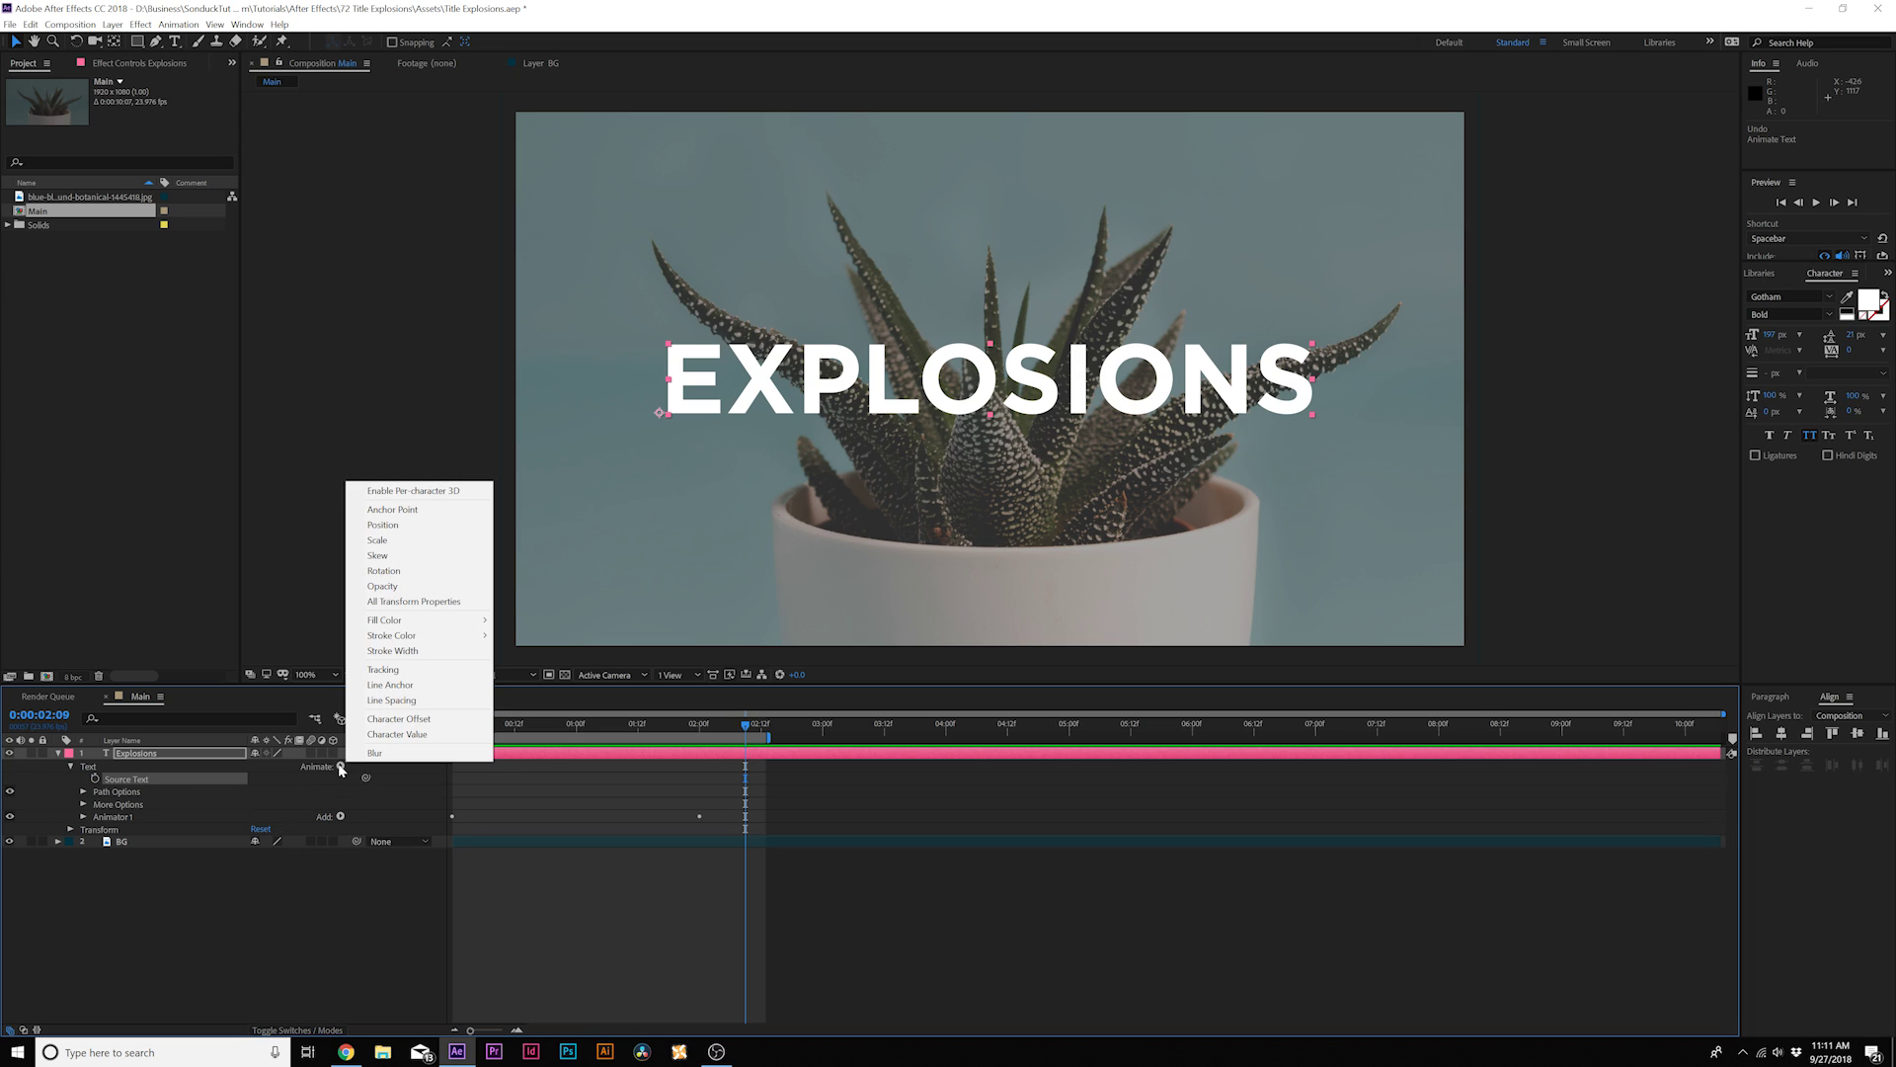
{"action": "left_click", "coordinate": [385, 549]}
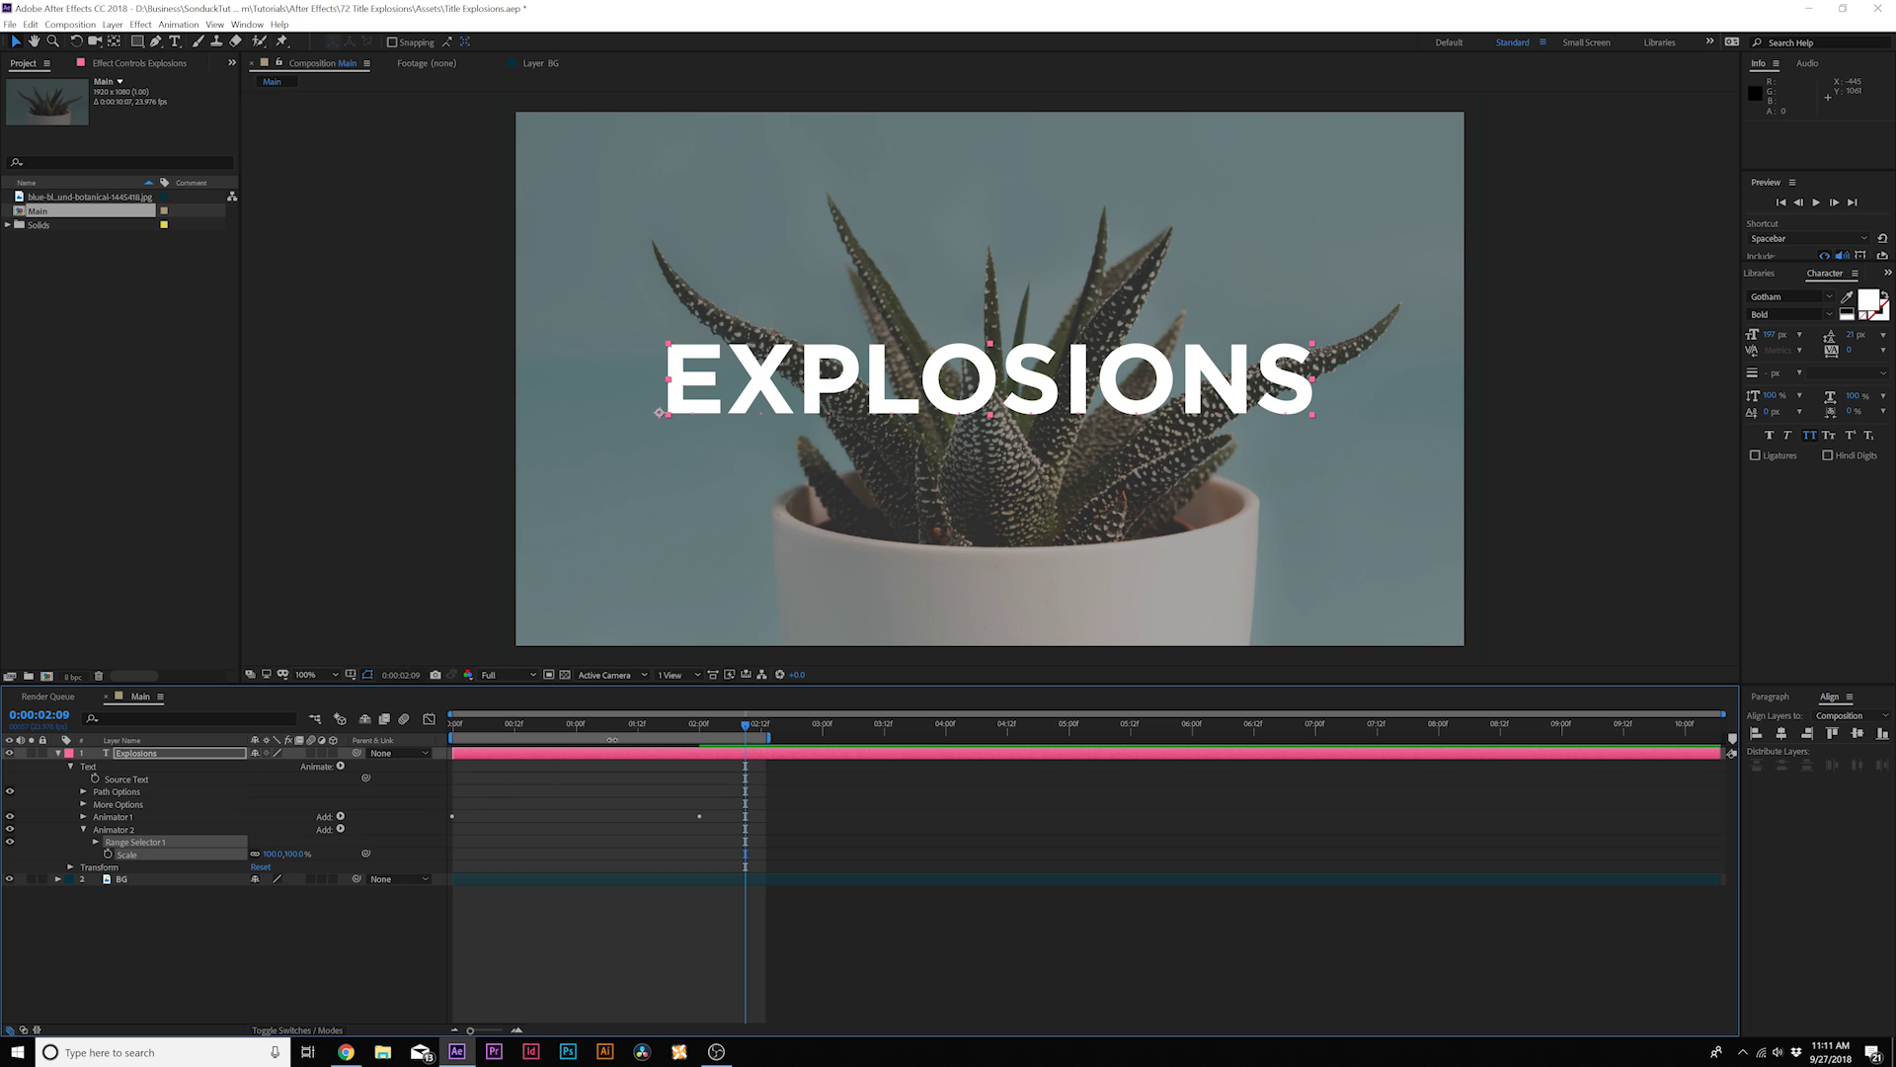
{"action": "mouse_move", "coordinate": [268, 853]}
{"action": "left_mouse_down"}
{"action": "mouse_move", "coordinate": [288, 853]}
{"action": "mouse_move", "coordinate": [271, 856]}
{"action": "left_mouse_up"}
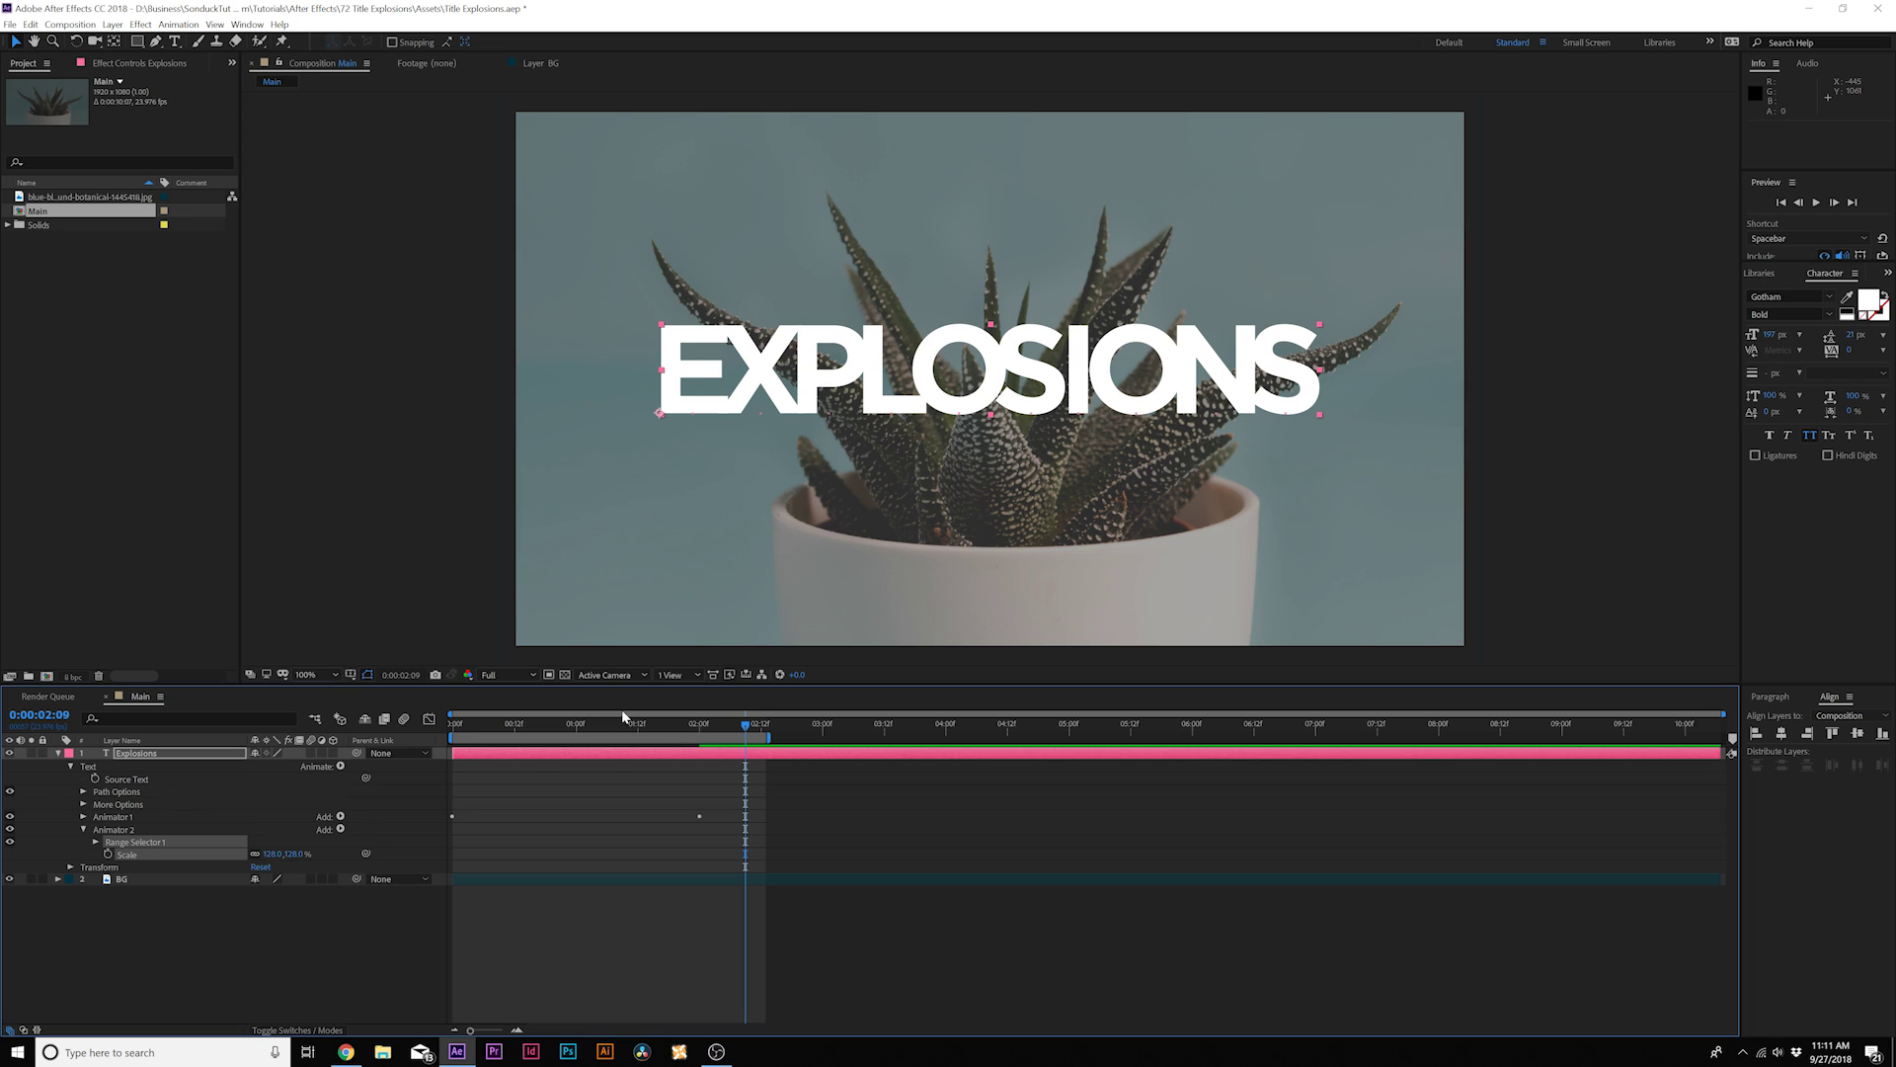
- Keyframe Animator 2's Range Selector Start so the enlargement sweeps across the letters
{"action": "left_click_drag", "start_coordinate": [672, 728], "coordinate": [515, 748]}
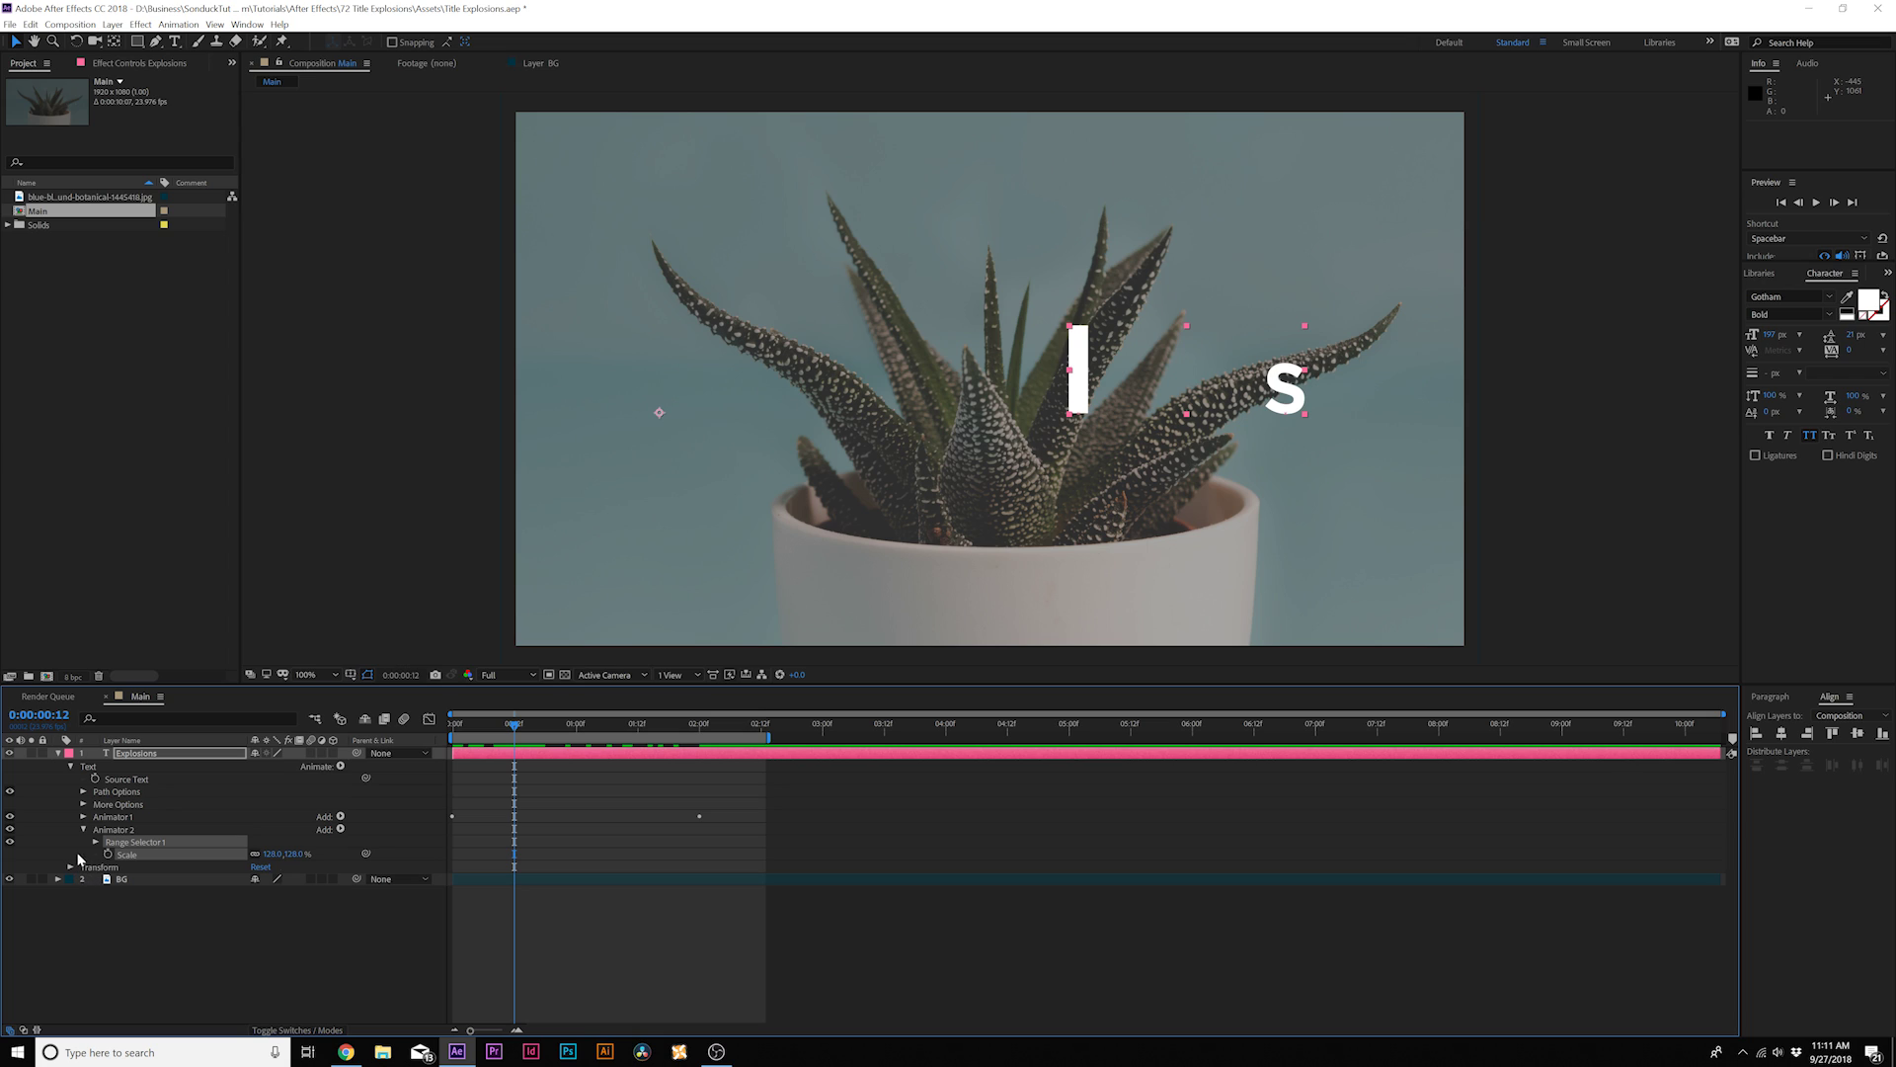
{"action": "left_click", "coordinate": [95, 842]}
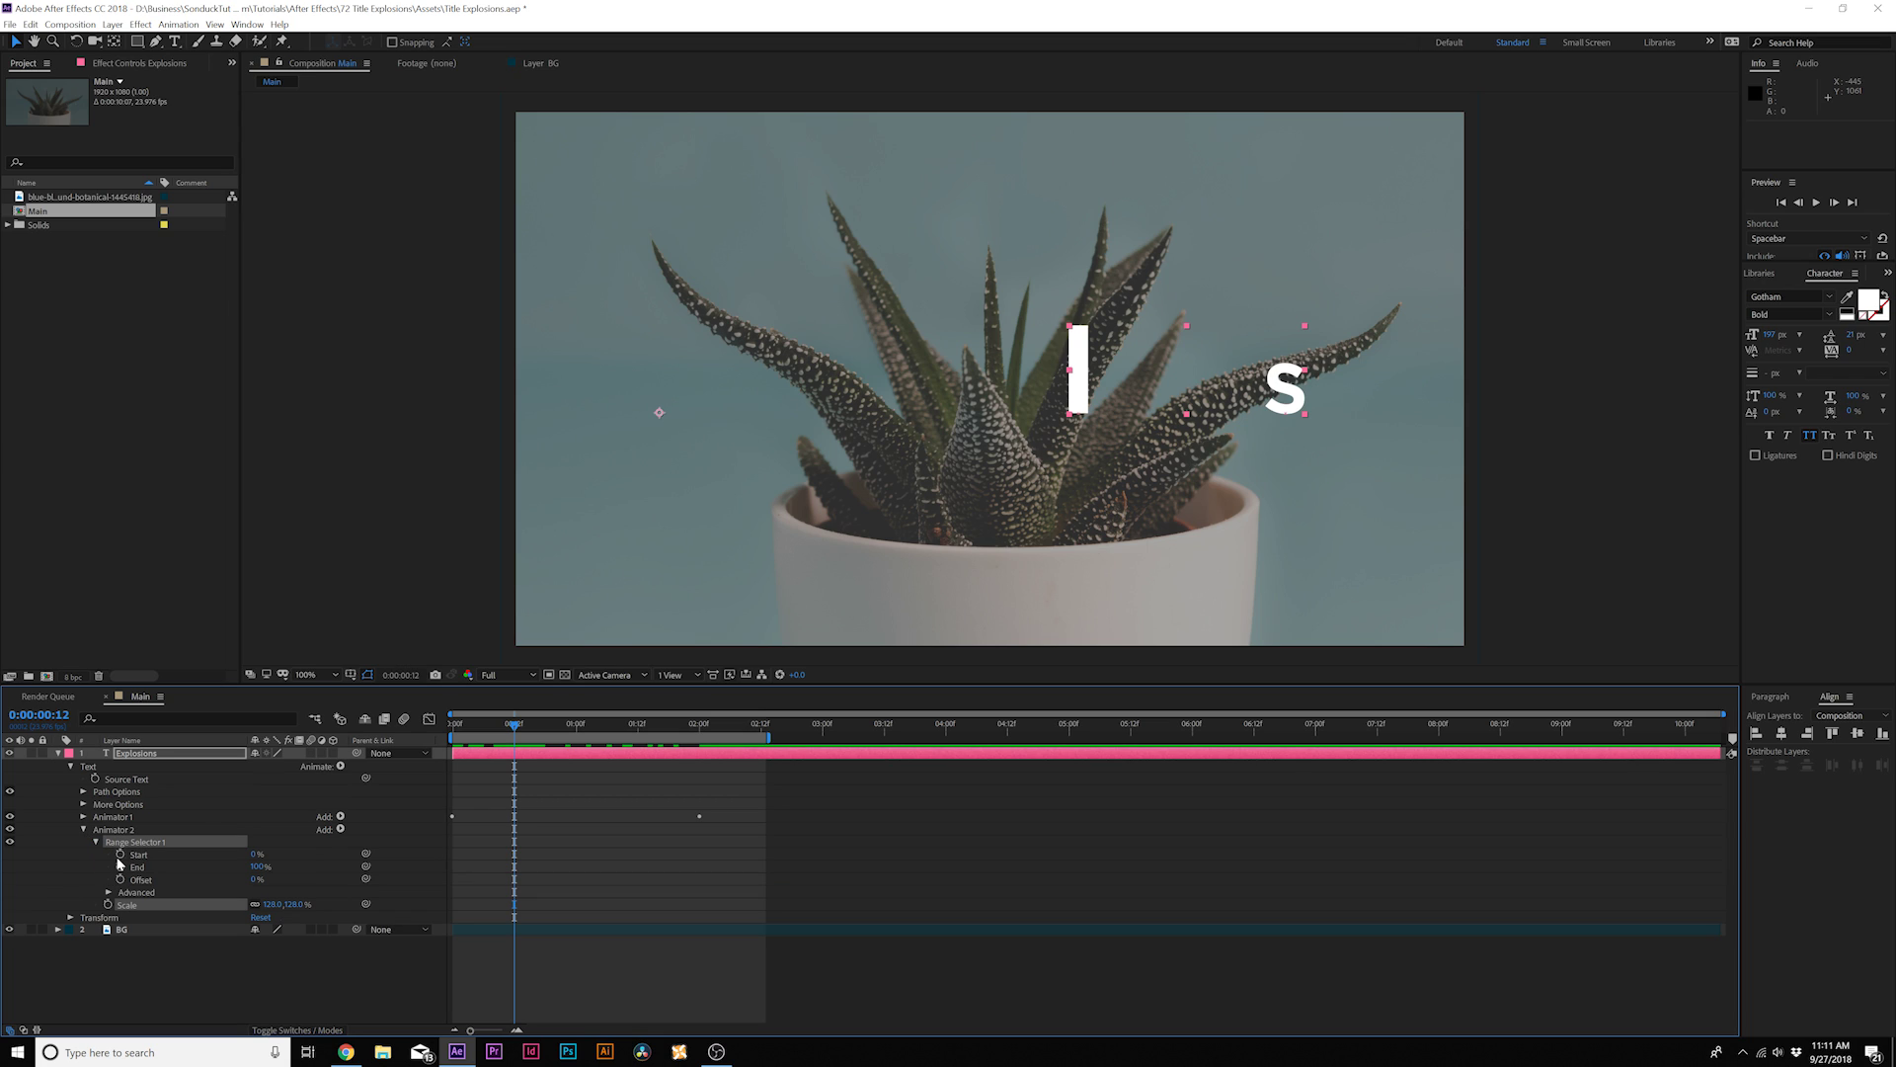
{"action": "left_click", "coordinate": [119, 854]}
{"action": "left_click_drag", "start_coordinate": [542, 726], "coordinate": [762, 755]}
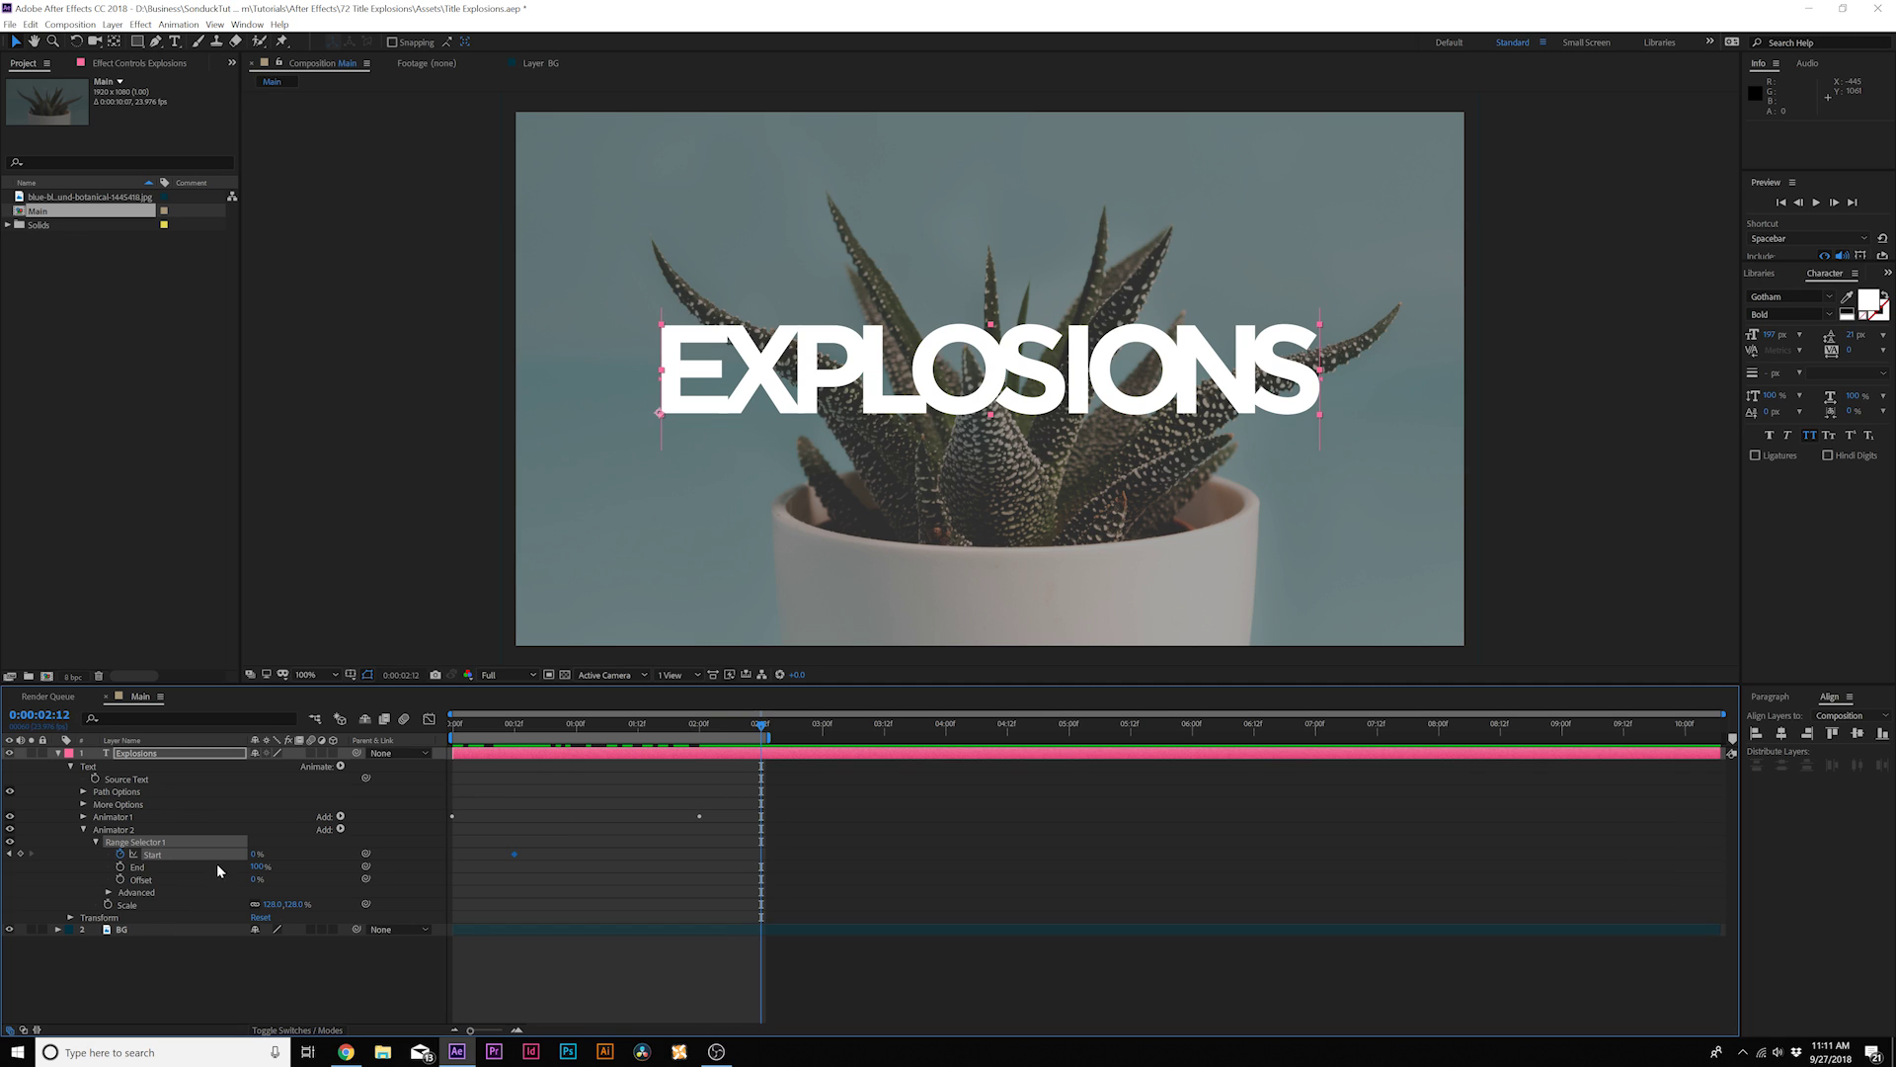
{"action": "left_click_drag", "start_coordinate": [257, 855], "coordinate": [266, 856]}
{"action": "key", "text": "space"}
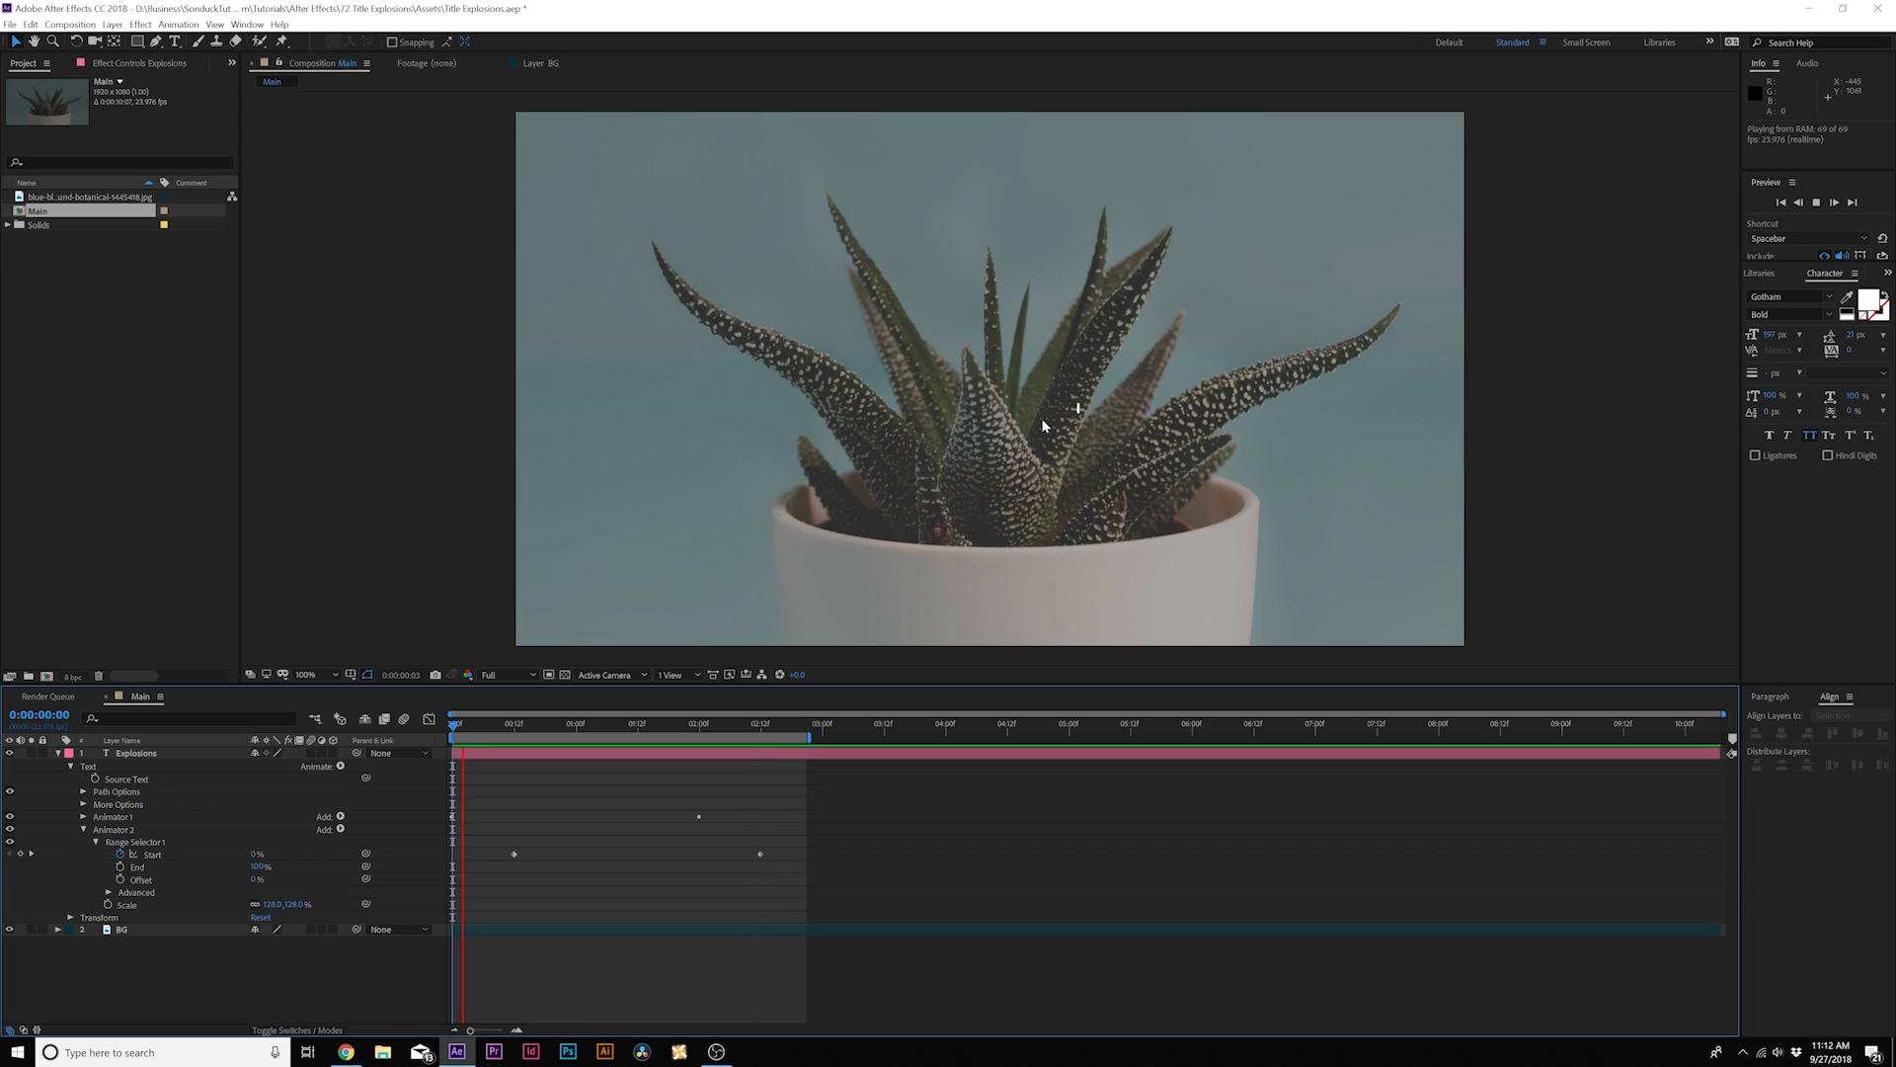
{"action": "key", "text": "space"}
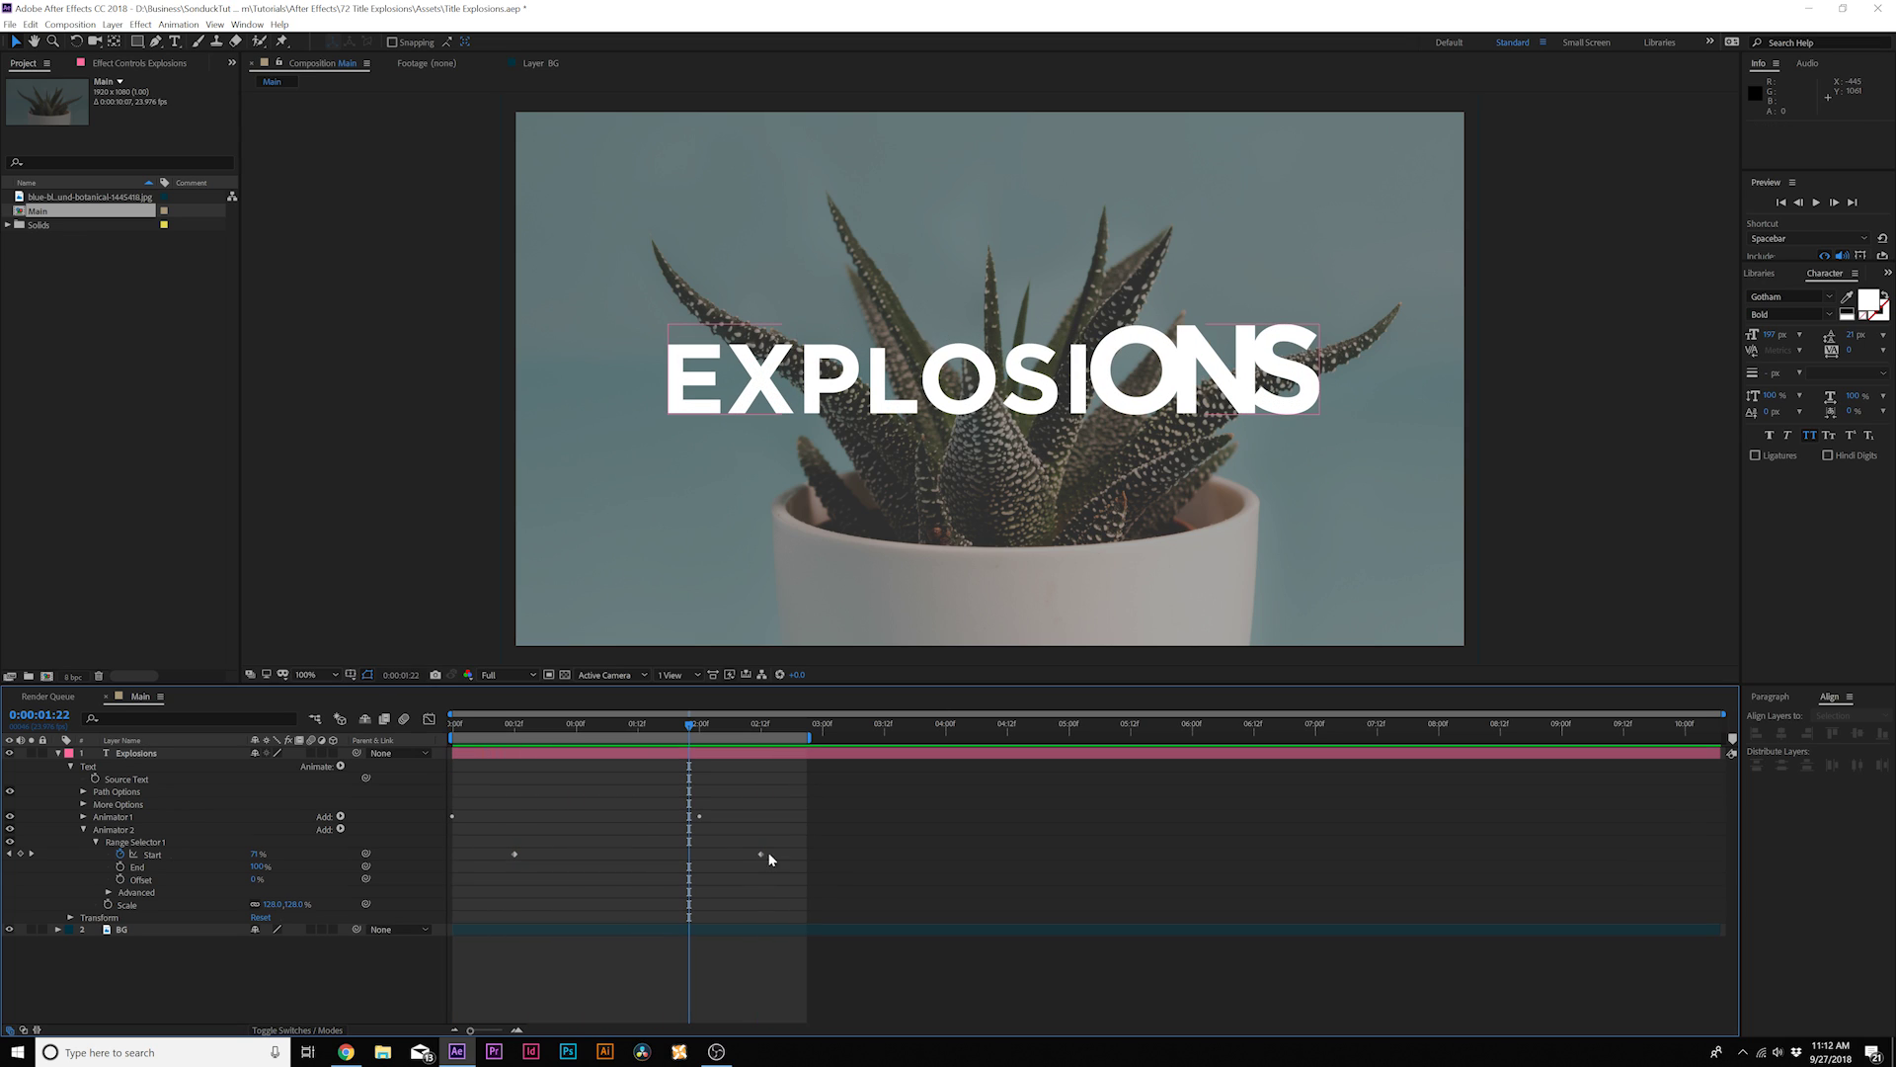
- Easy Ease both Start keyframes and collapse the layer's properties
{"action": "left_click_drag", "start_coordinate": [428, 866], "coordinate": [456, 853]}
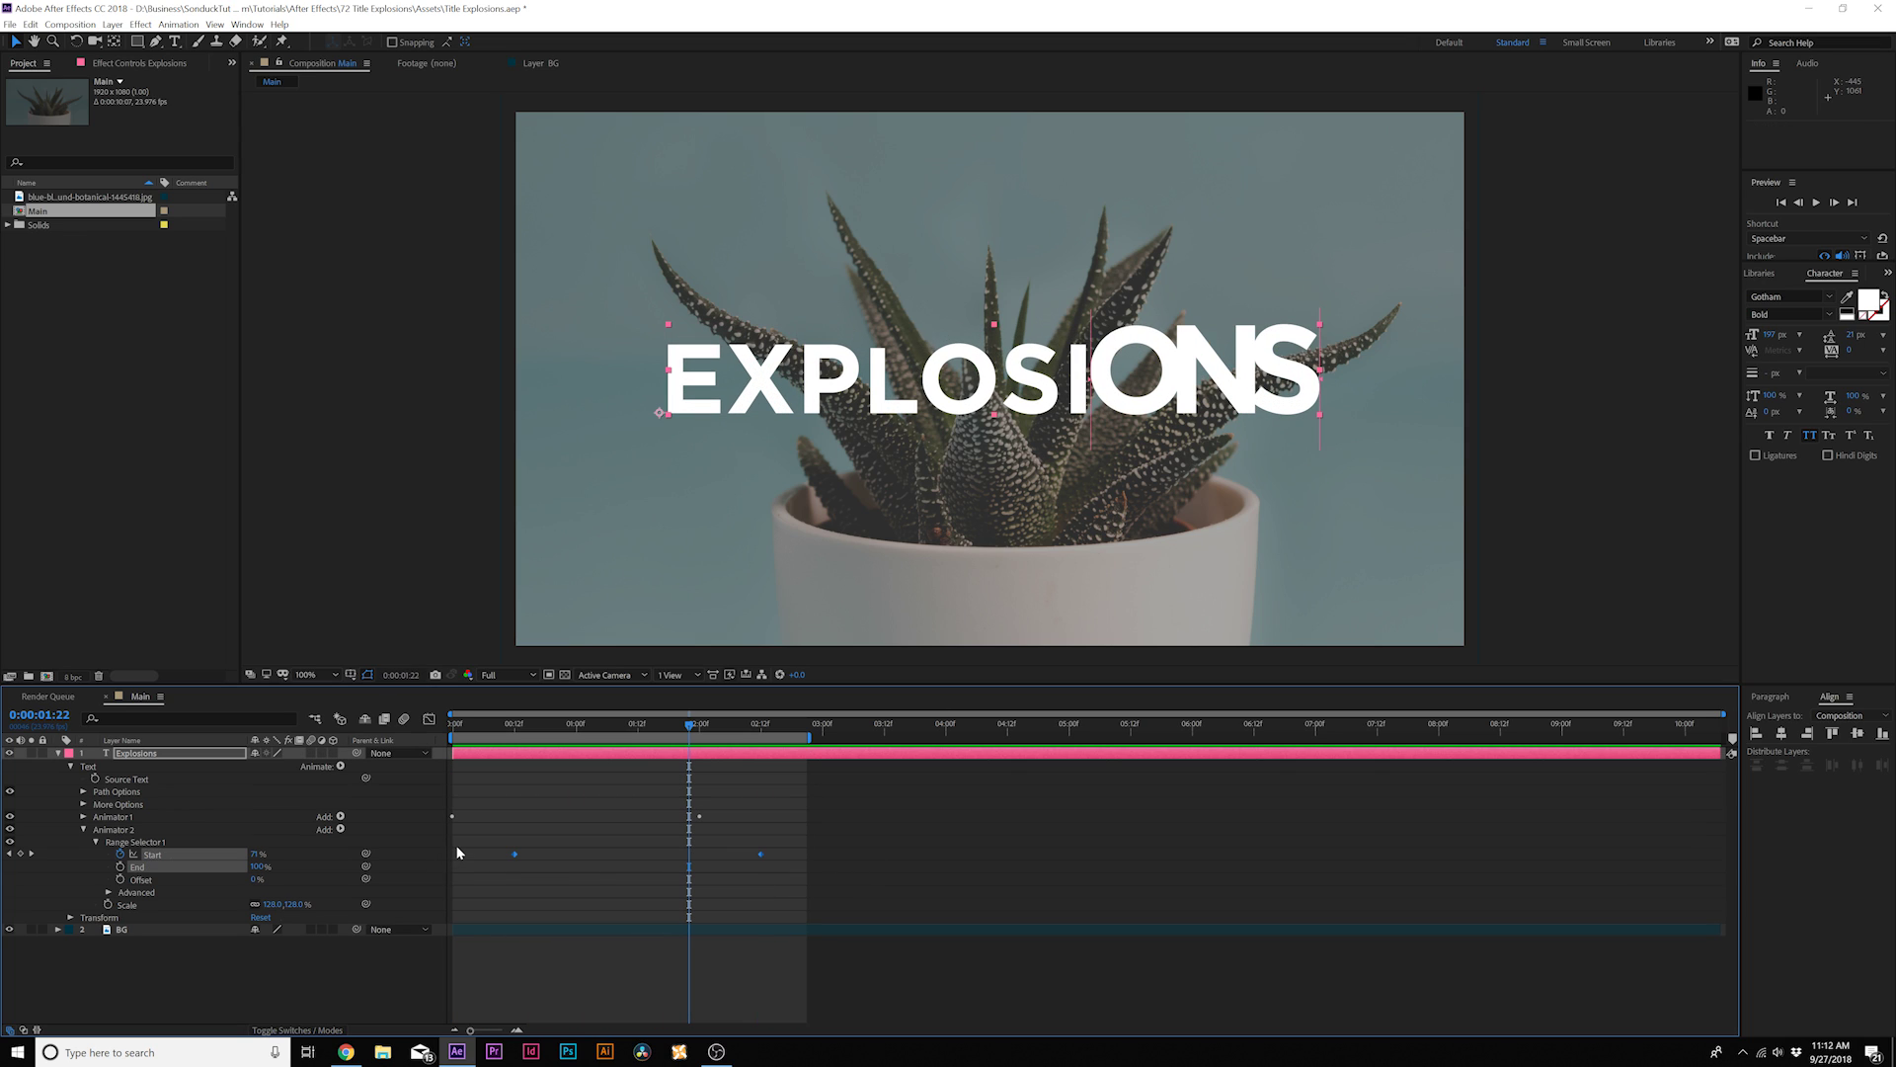
{"action": "key", "text": "F9"}
{"action": "left_click", "coordinate": [452, 886]}
{"action": "key", "text": "u"}
{"action": "left_click_drag", "start_coordinate": [471, 723], "coordinate": [777, 729]}
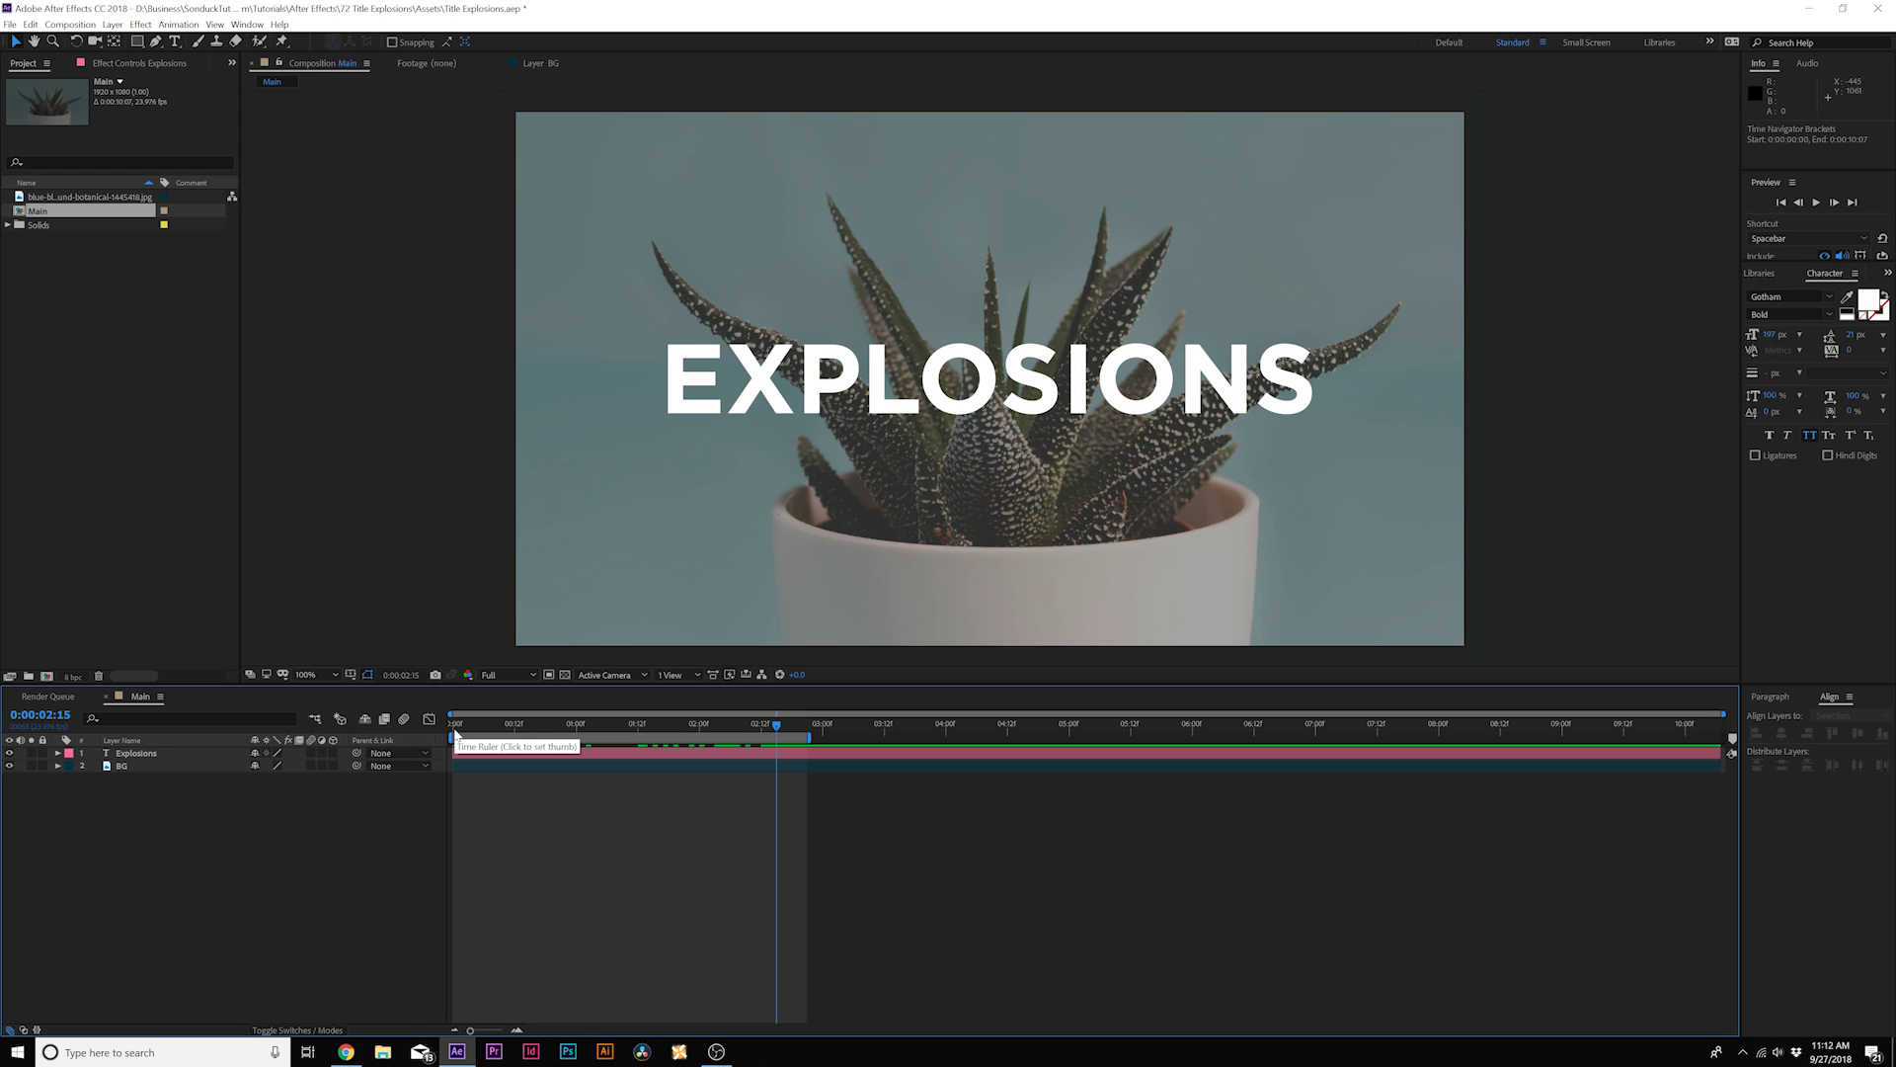
- Choose the Ellipse tool with Fill set to None and a solid-colour Stroke
{"action": "left_click", "coordinate": [137, 42]}
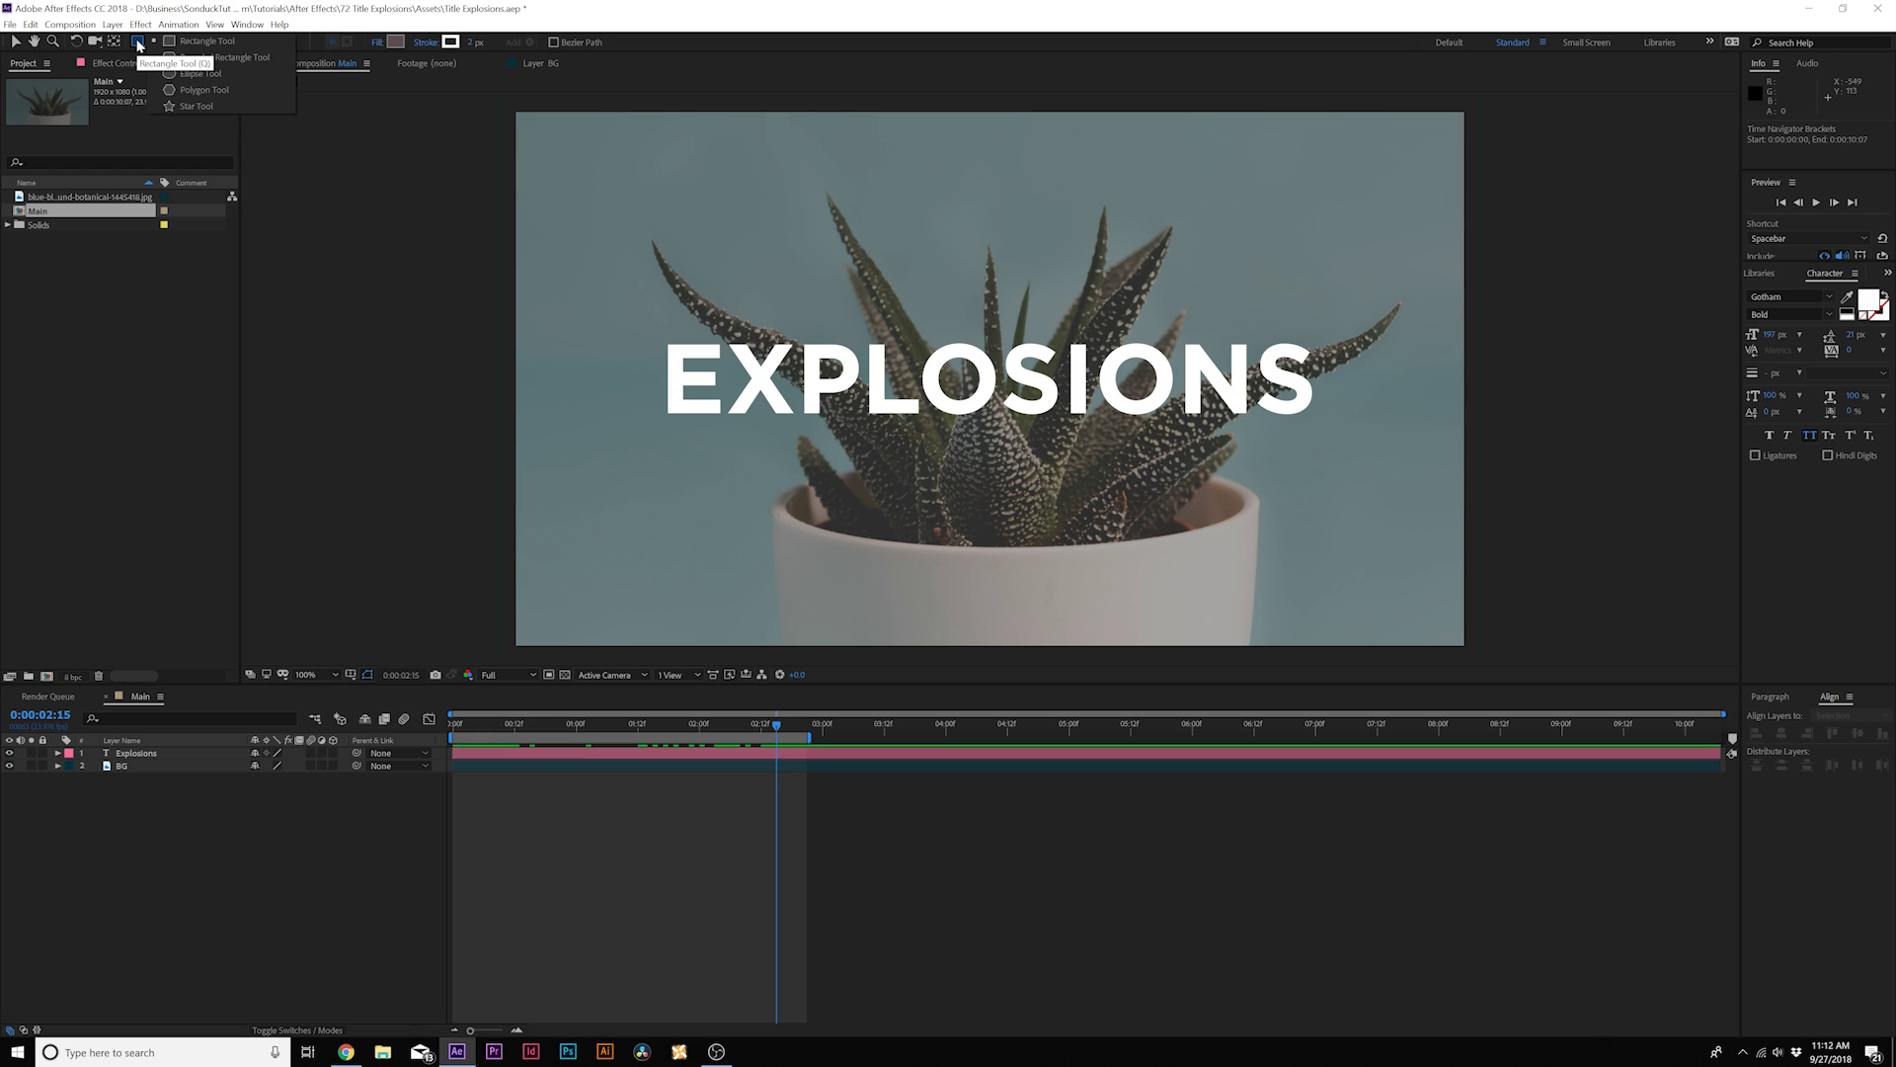
{"action": "left_click", "coordinate": [199, 75]}
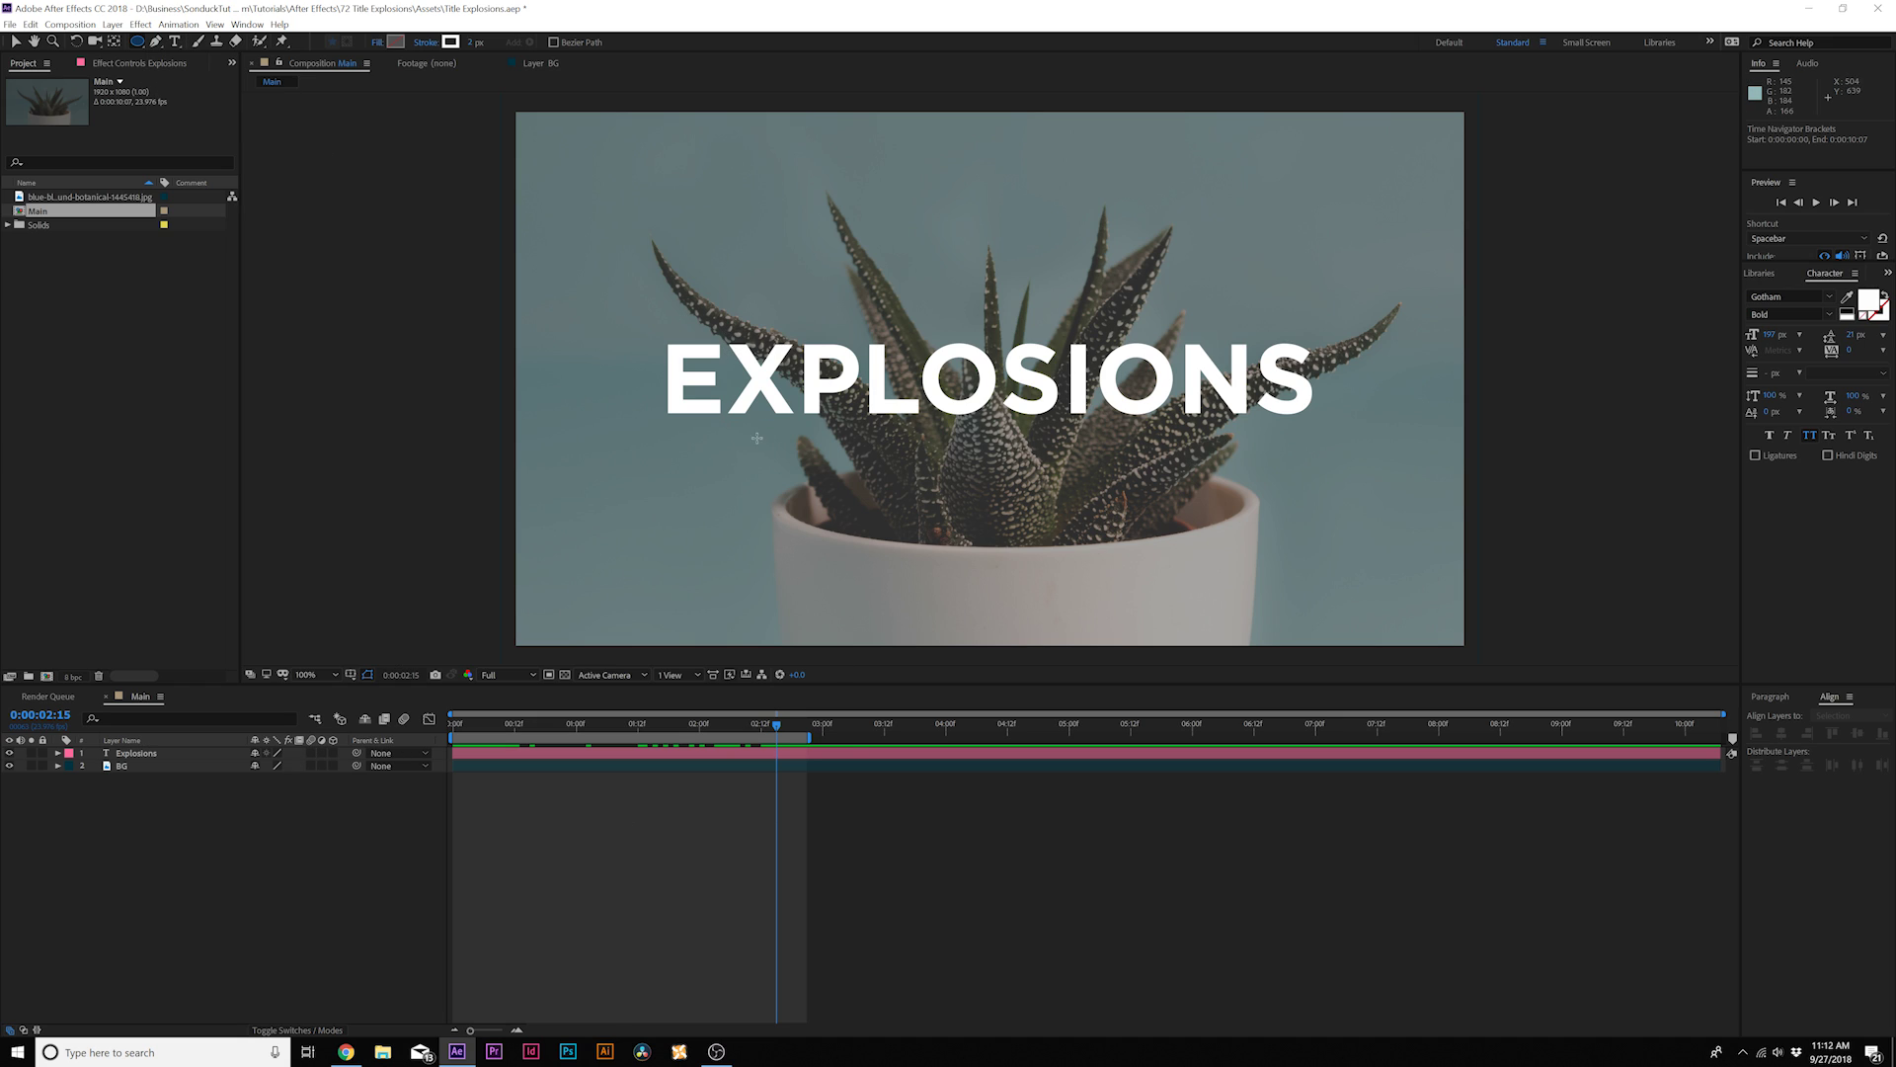
{"action": "left_click", "coordinate": [378, 42]}
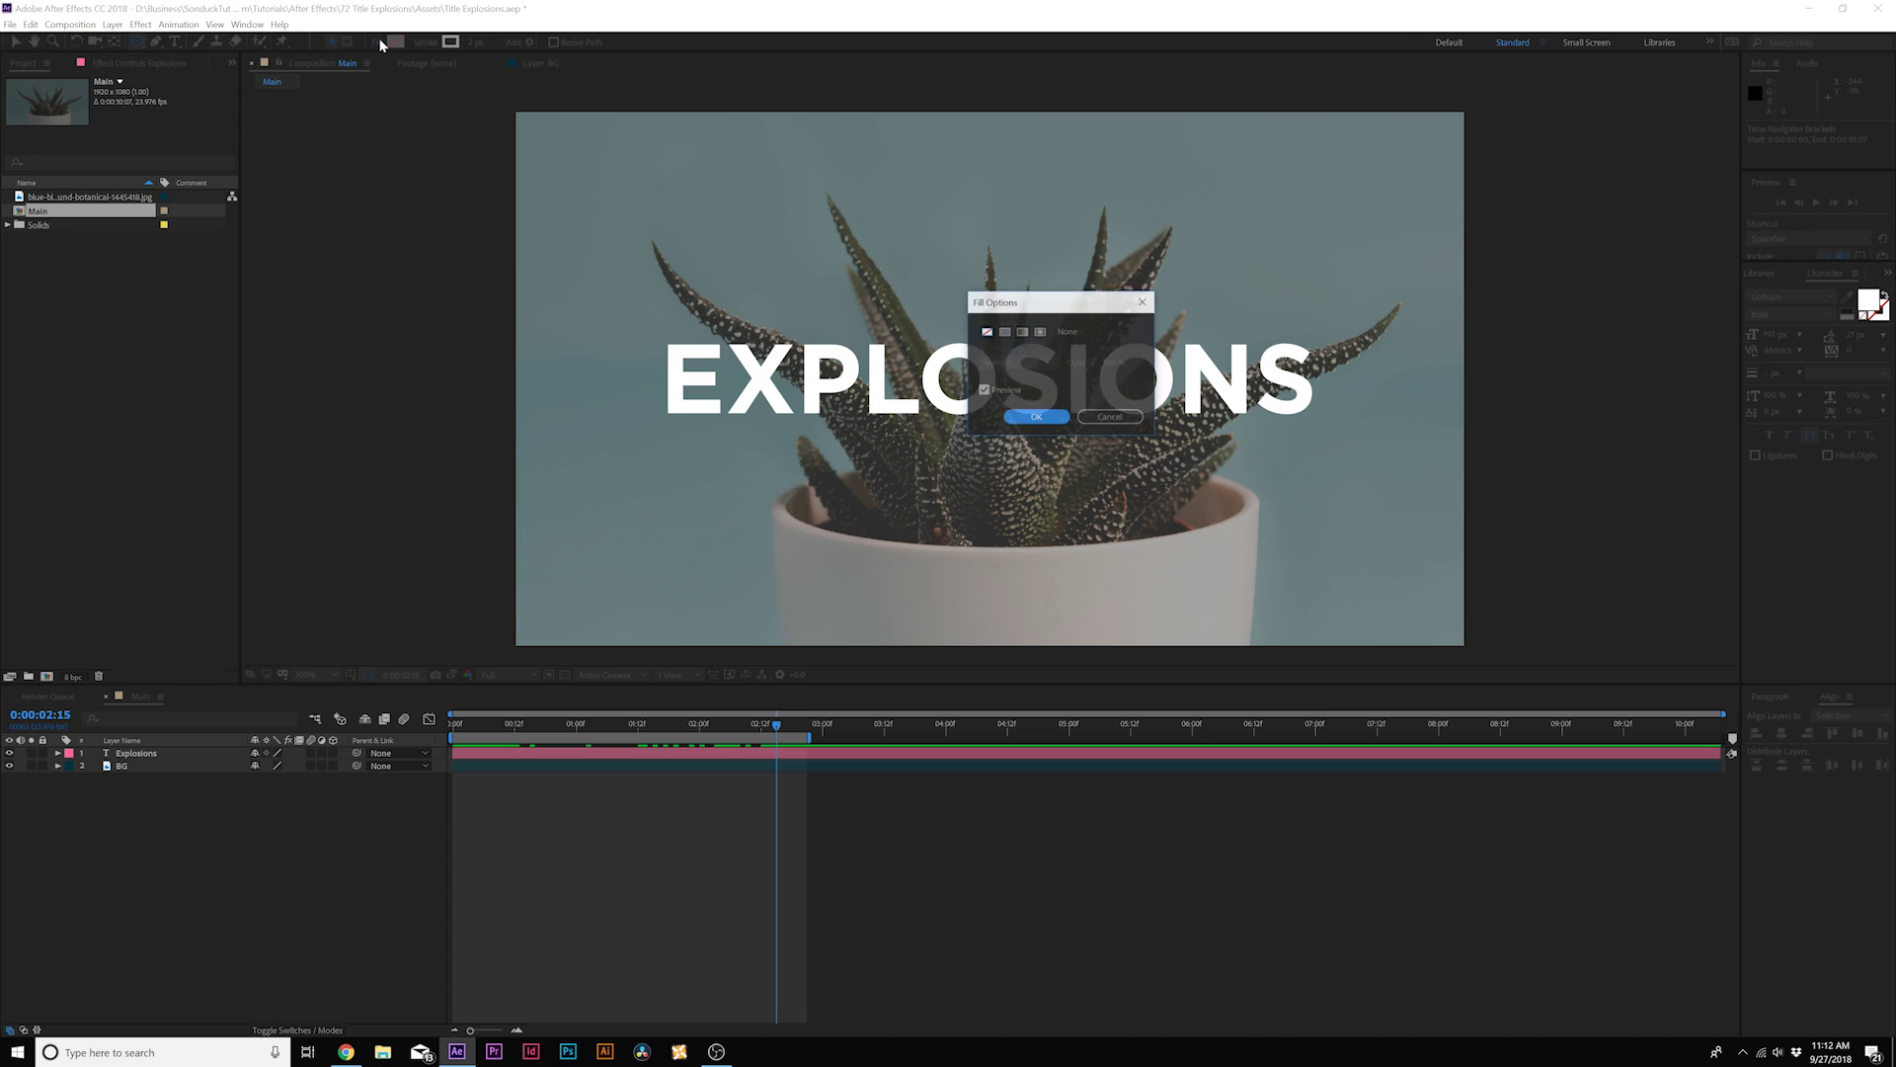
{"action": "left_click", "coordinate": [987, 333]}
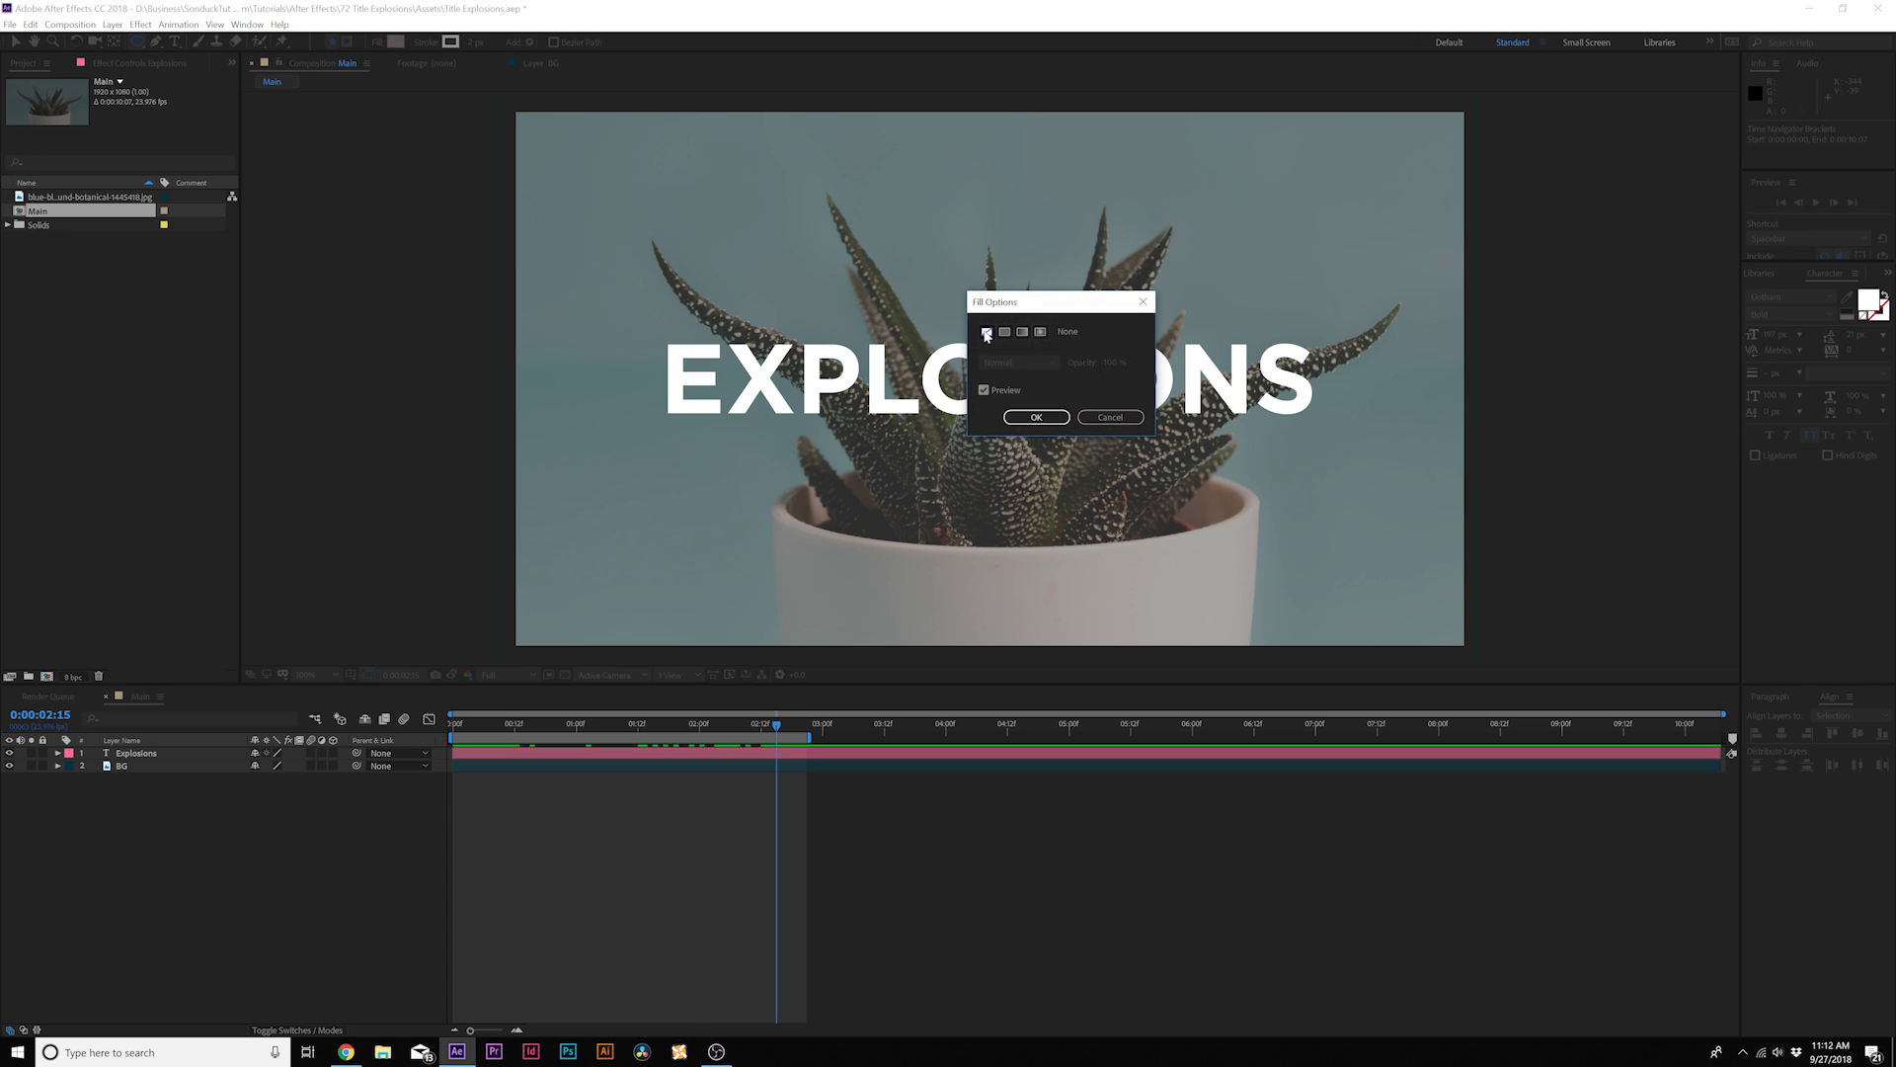
{"action": "left_click", "coordinate": [1036, 417]}
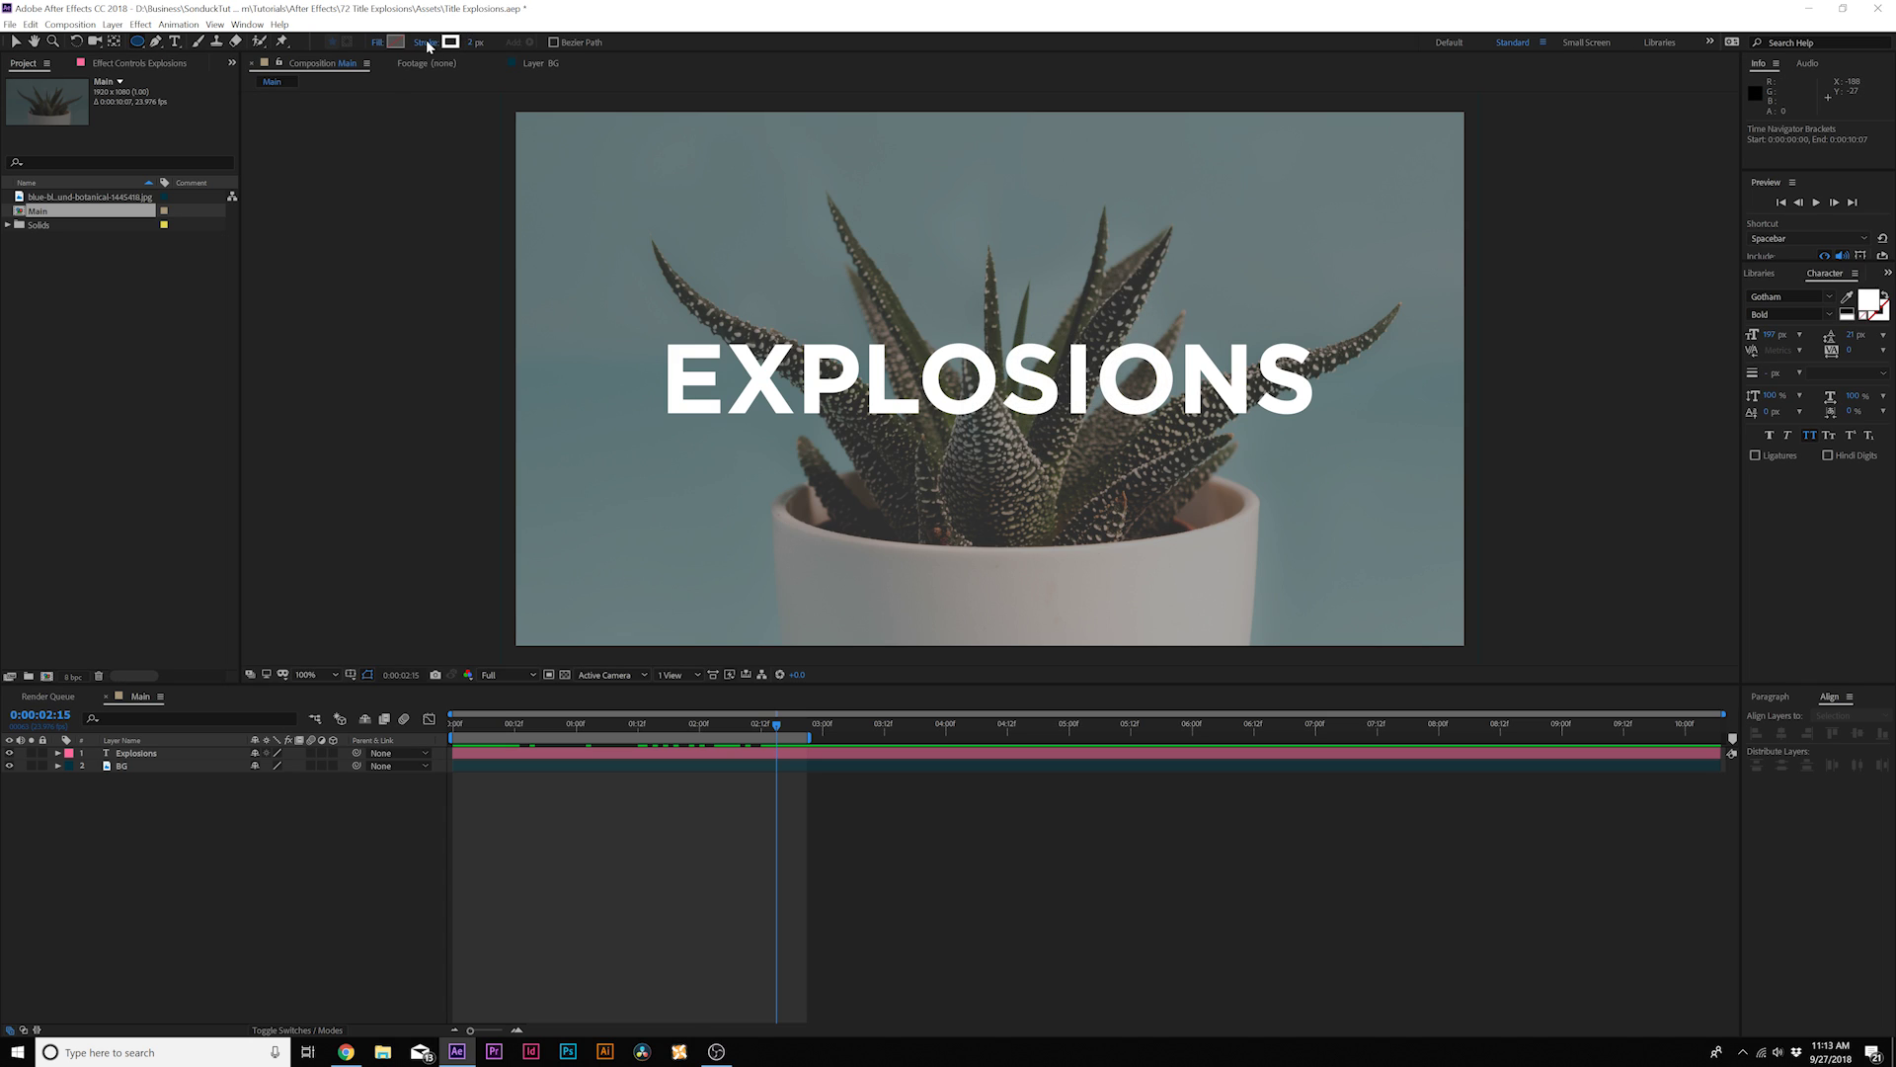
{"action": "left_click", "coordinate": [425, 43]}
{"action": "left_click", "coordinate": [1004, 332]}
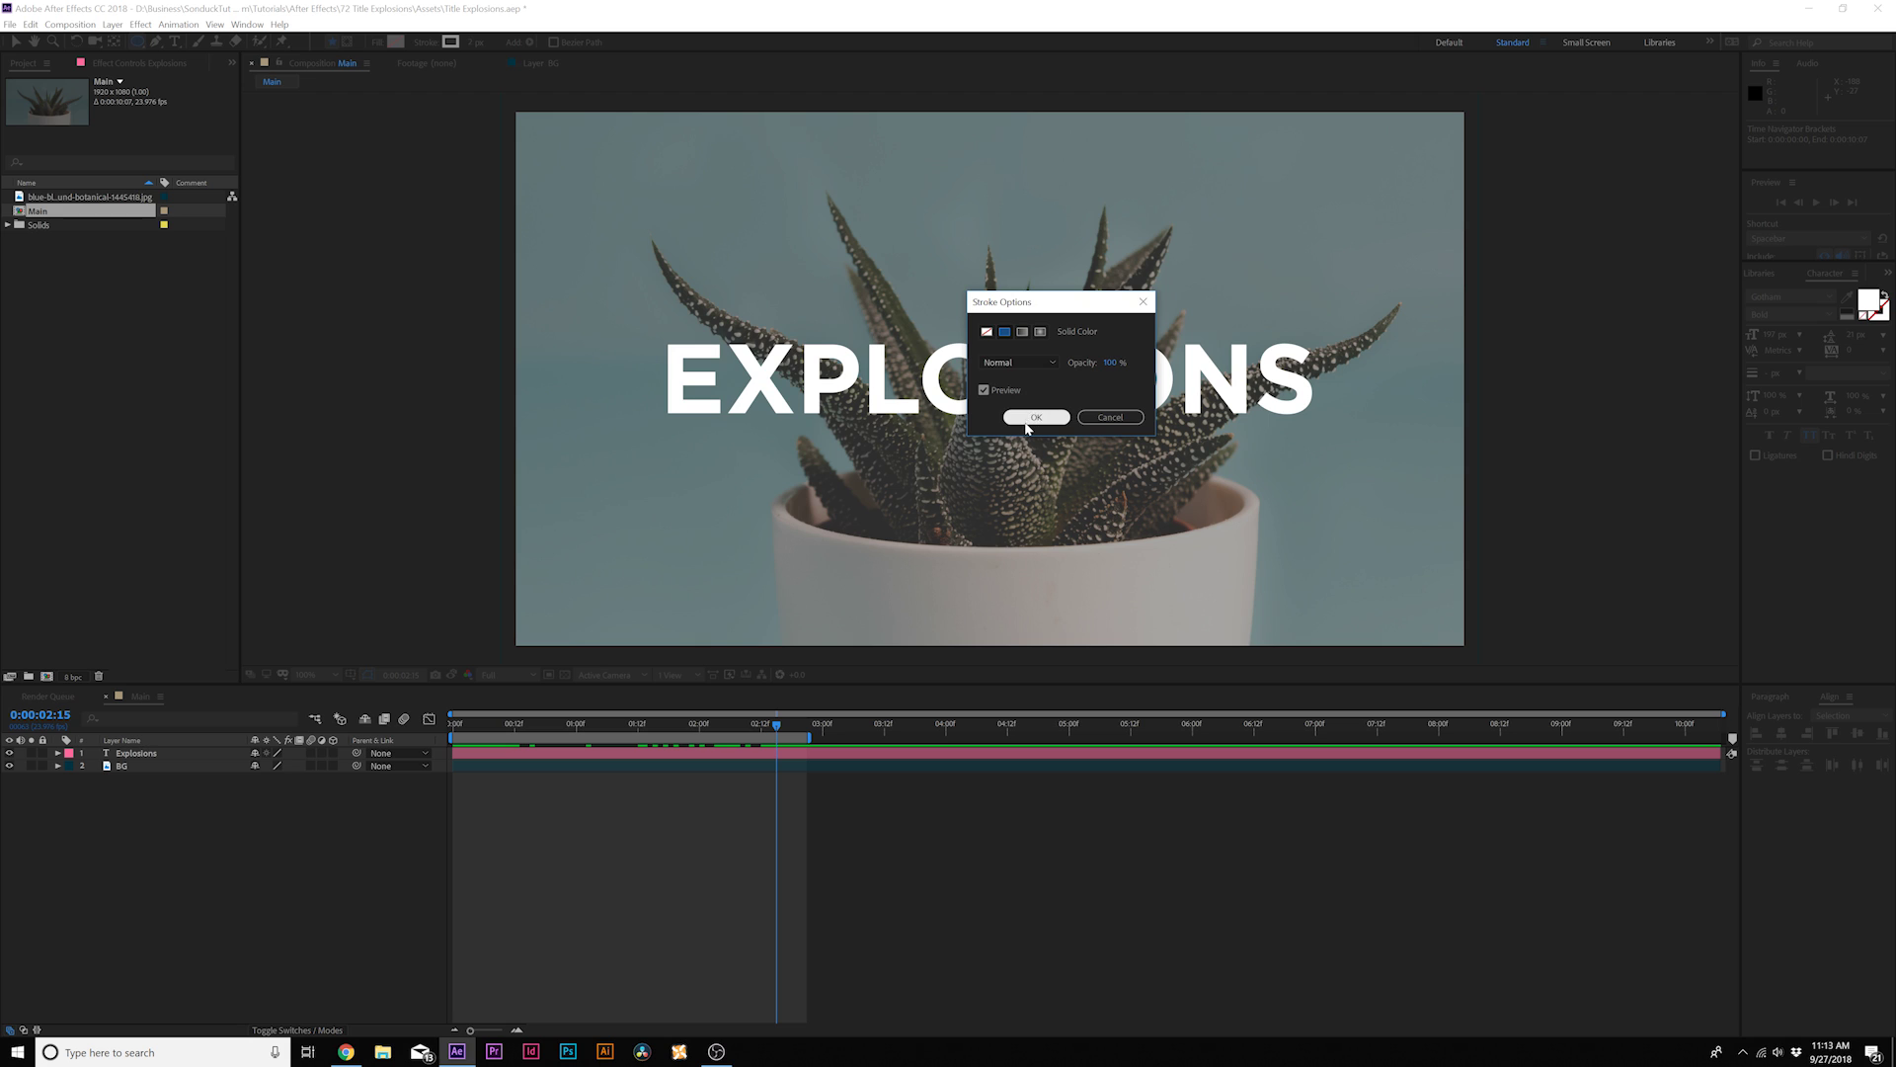
{"action": "left_click", "coordinate": [1037, 417]}
- Set the stroke to white at 5 px and draw a circle over the E
{"action": "left_click", "coordinate": [451, 42]}
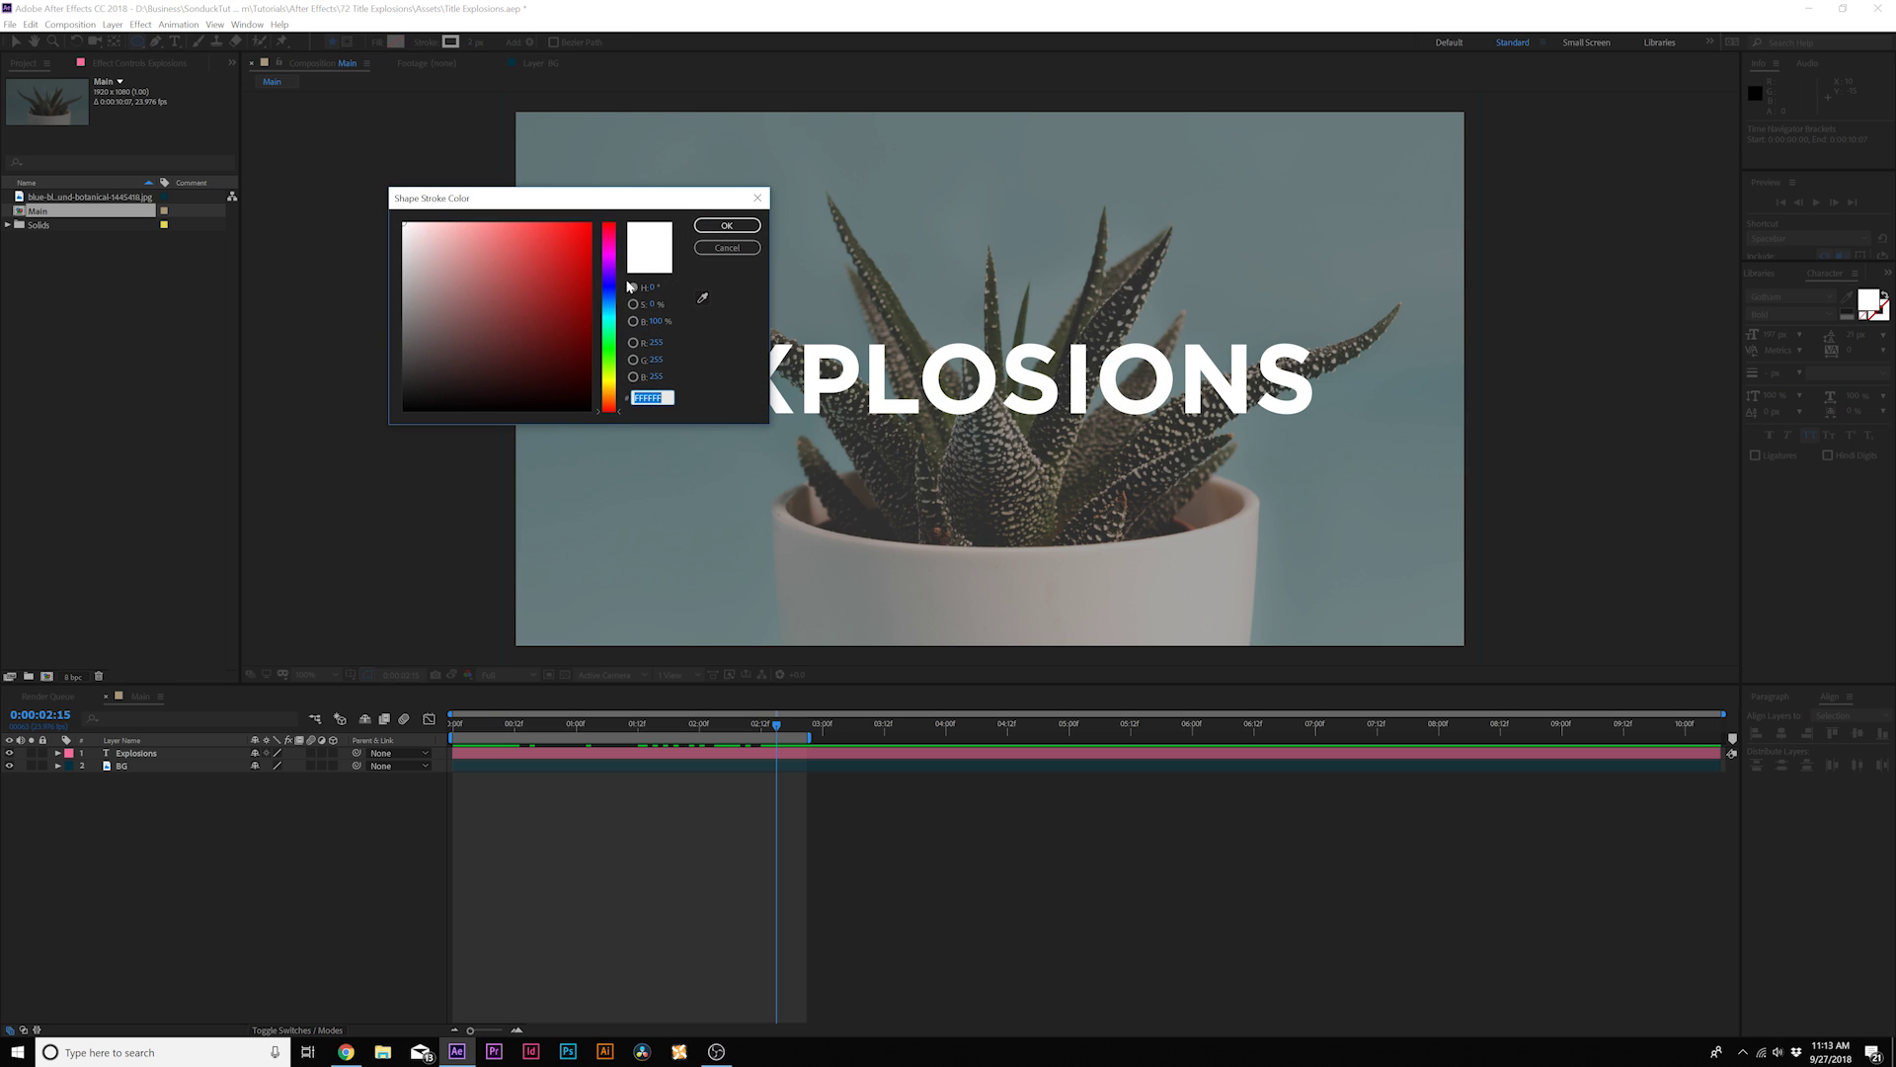
{"action": "left_click", "coordinate": [727, 226]}
{"action": "left_click", "coordinate": [468, 43]}
{"action": "key", "text": "Return"}
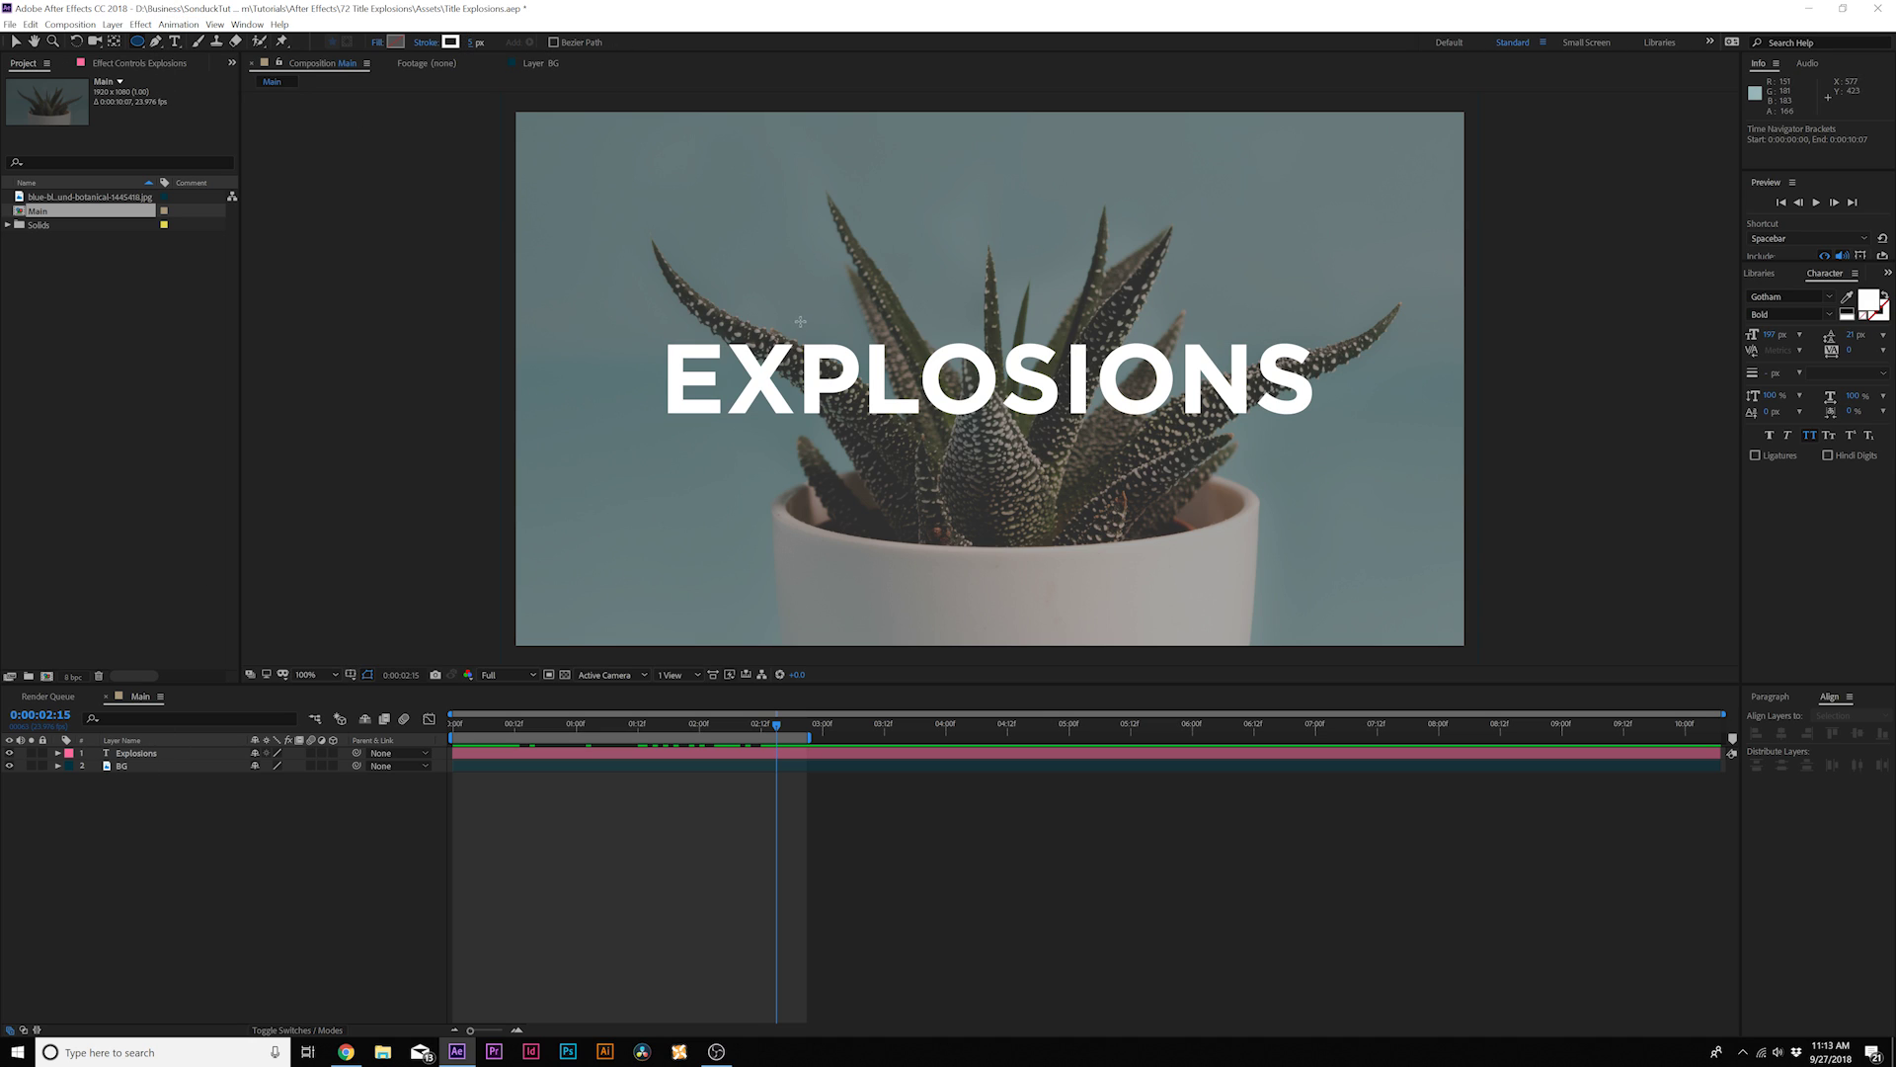
{"action": "left_click_drag", "start_coordinate": [674, 313], "coordinate": [774, 415]}
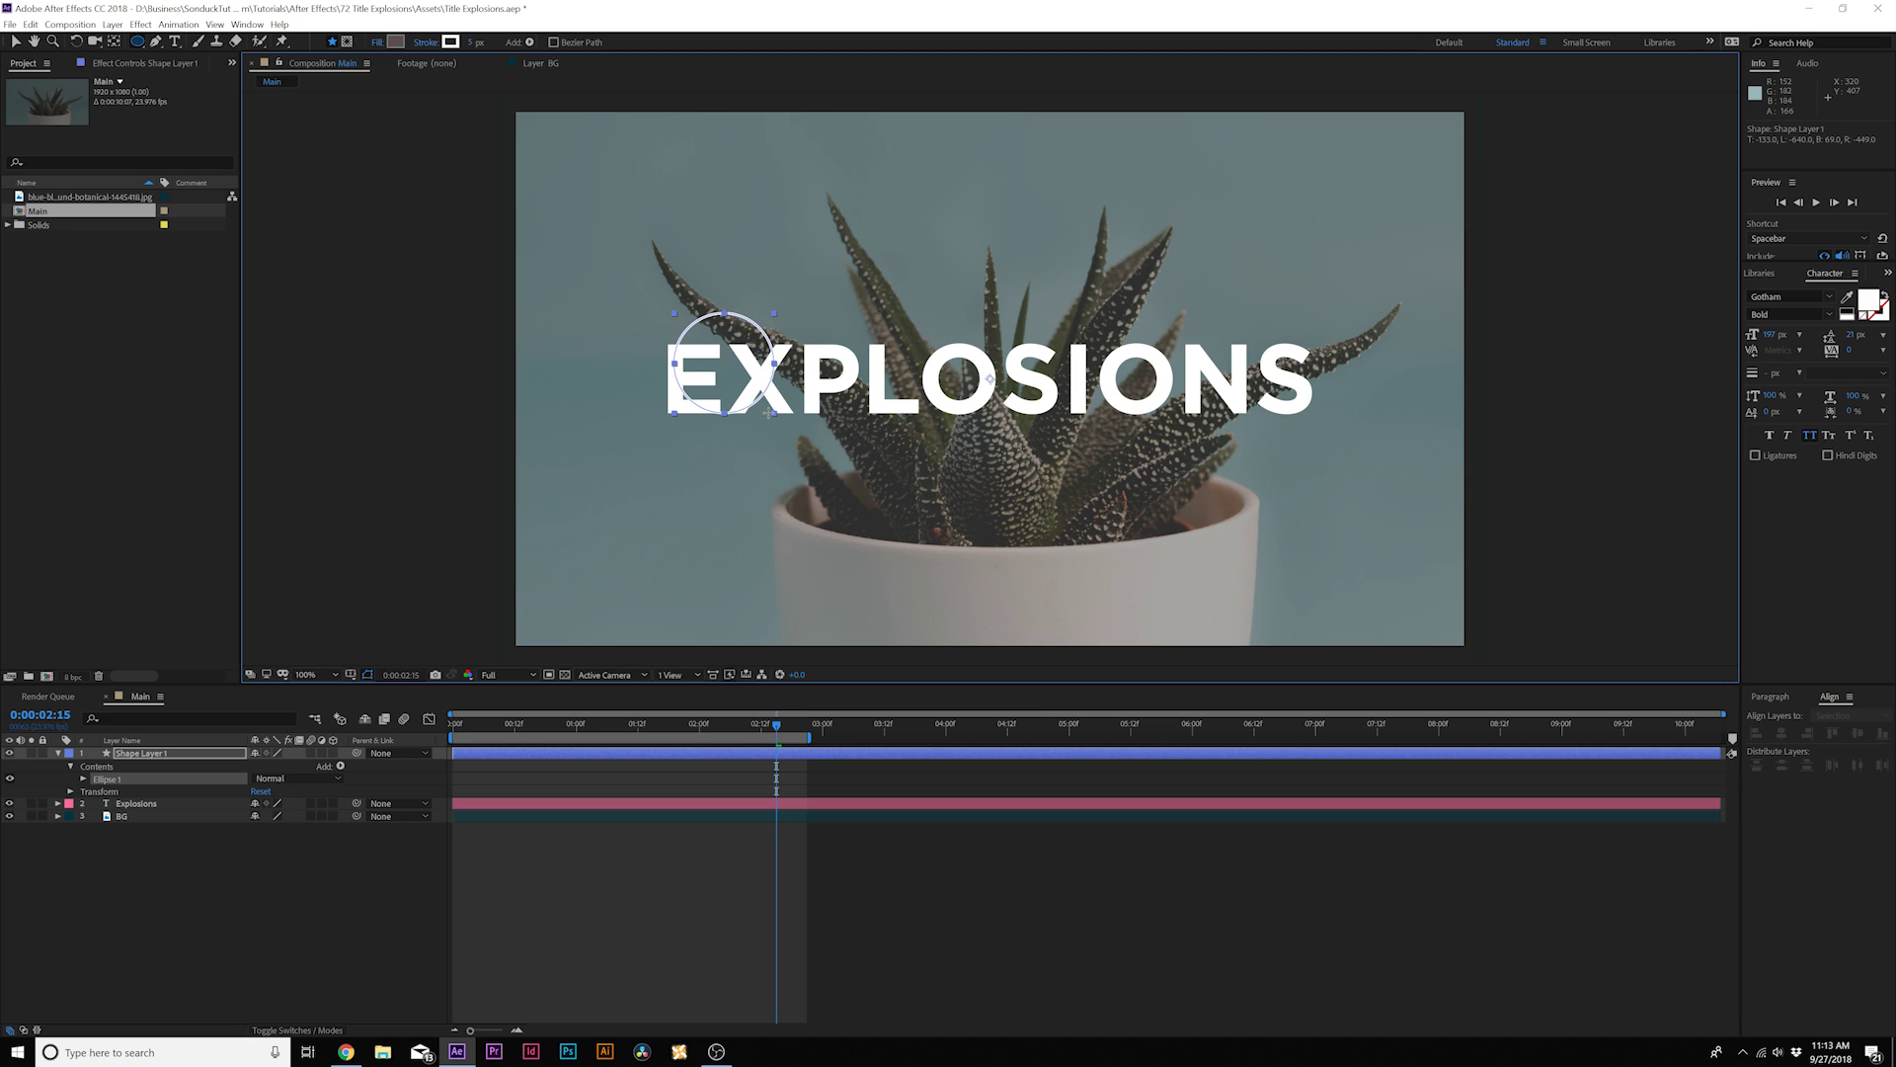
- Move the circle's shape layer over the letter I
{"action": "key", "text": "v"}
{"action": "left_click_drag", "start_coordinate": [457, 731], "coordinate": [509, 747]}
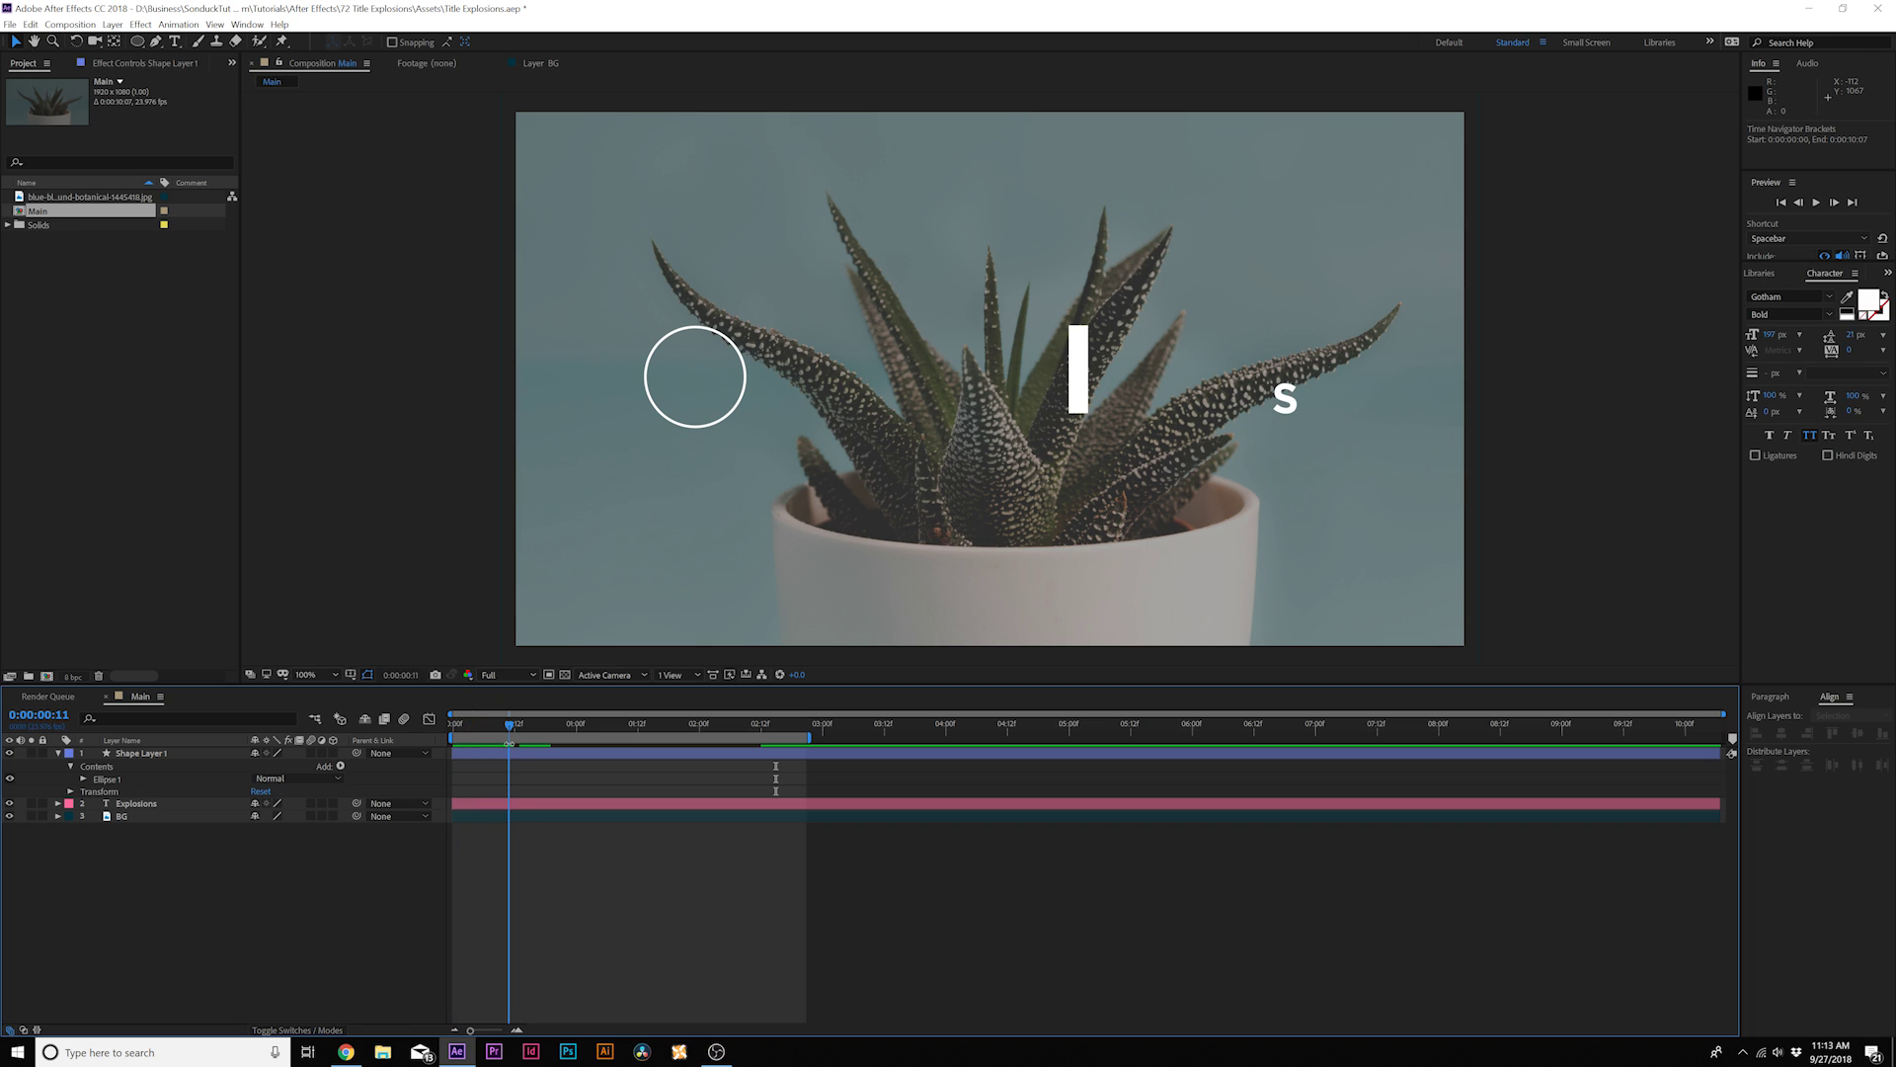
{"action": "left_click", "coordinate": [173, 751]}
{"action": "left_click_drag", "start_coordinate": [694, 385], "coordinate": [1076, 375]}
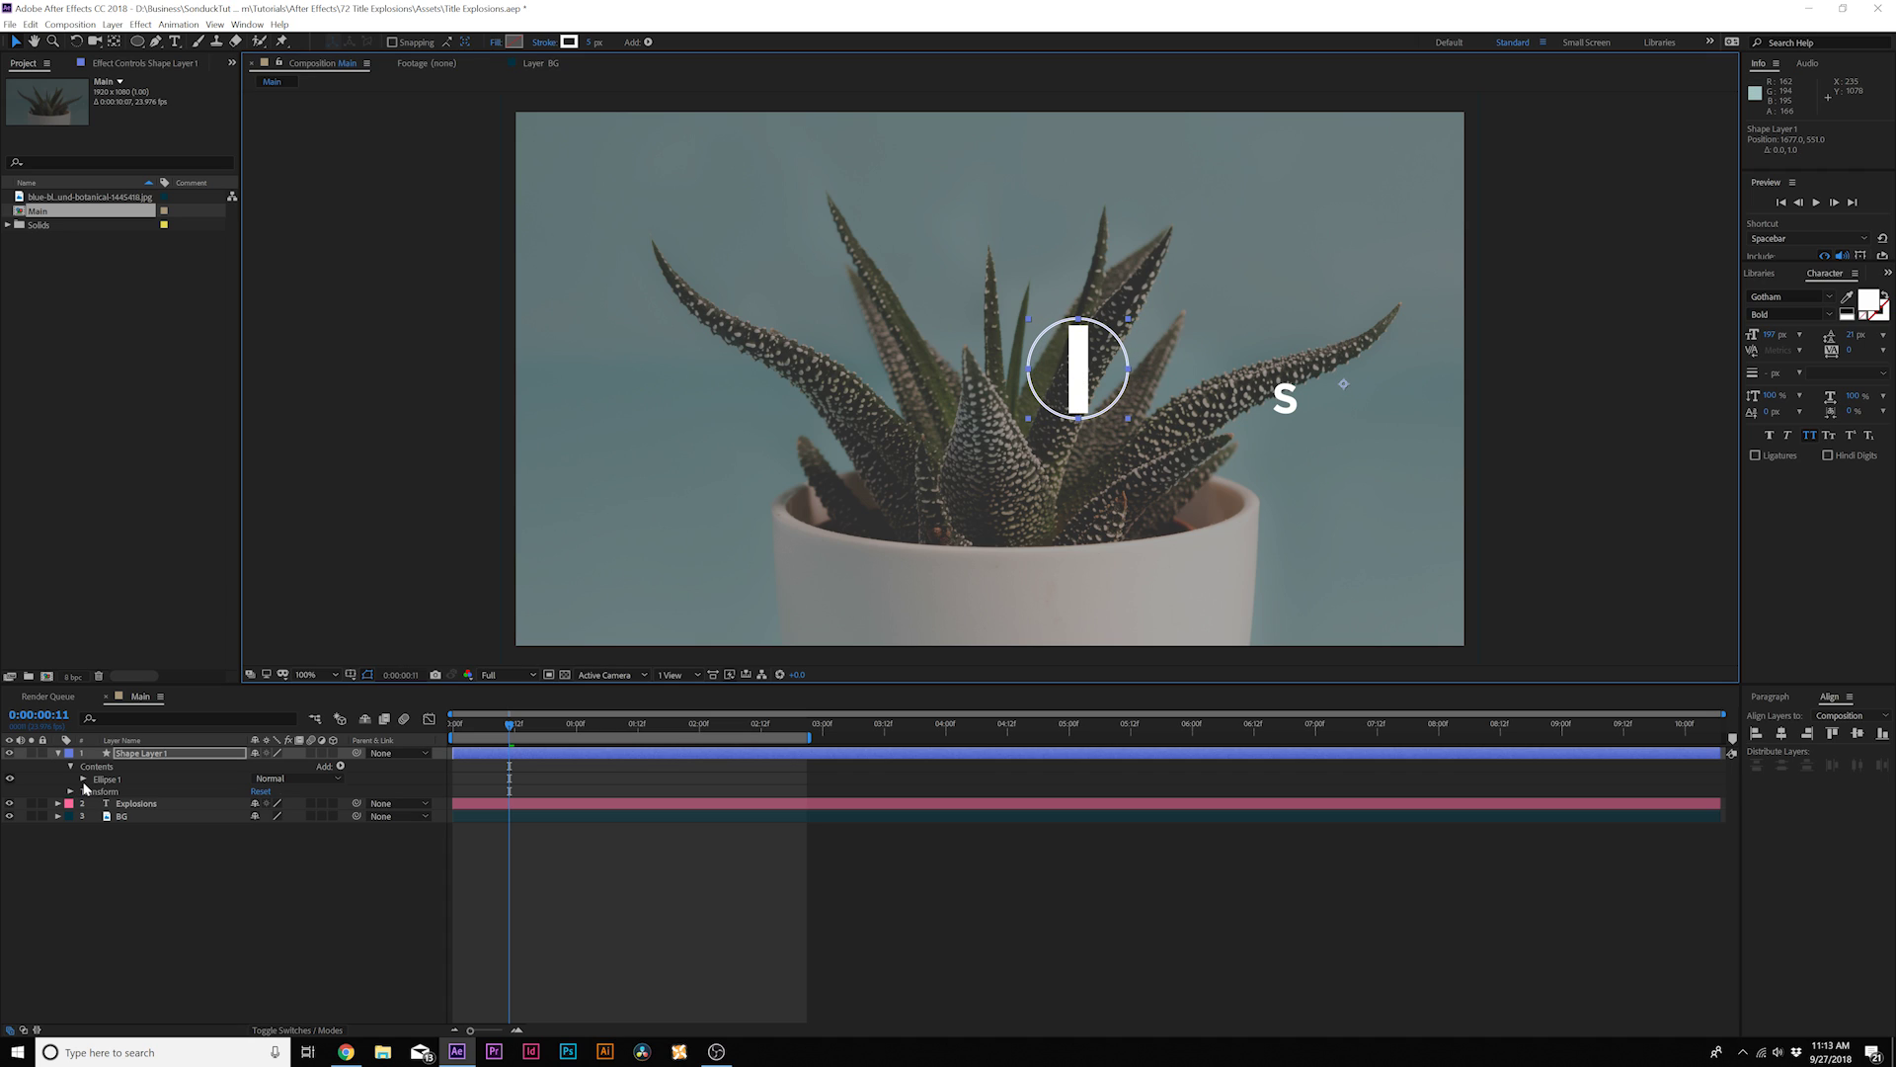
- Keyframe the circle's Scale from 0% at frame 0 to full size at frame 14
{"action": "key", "text": "Home"}
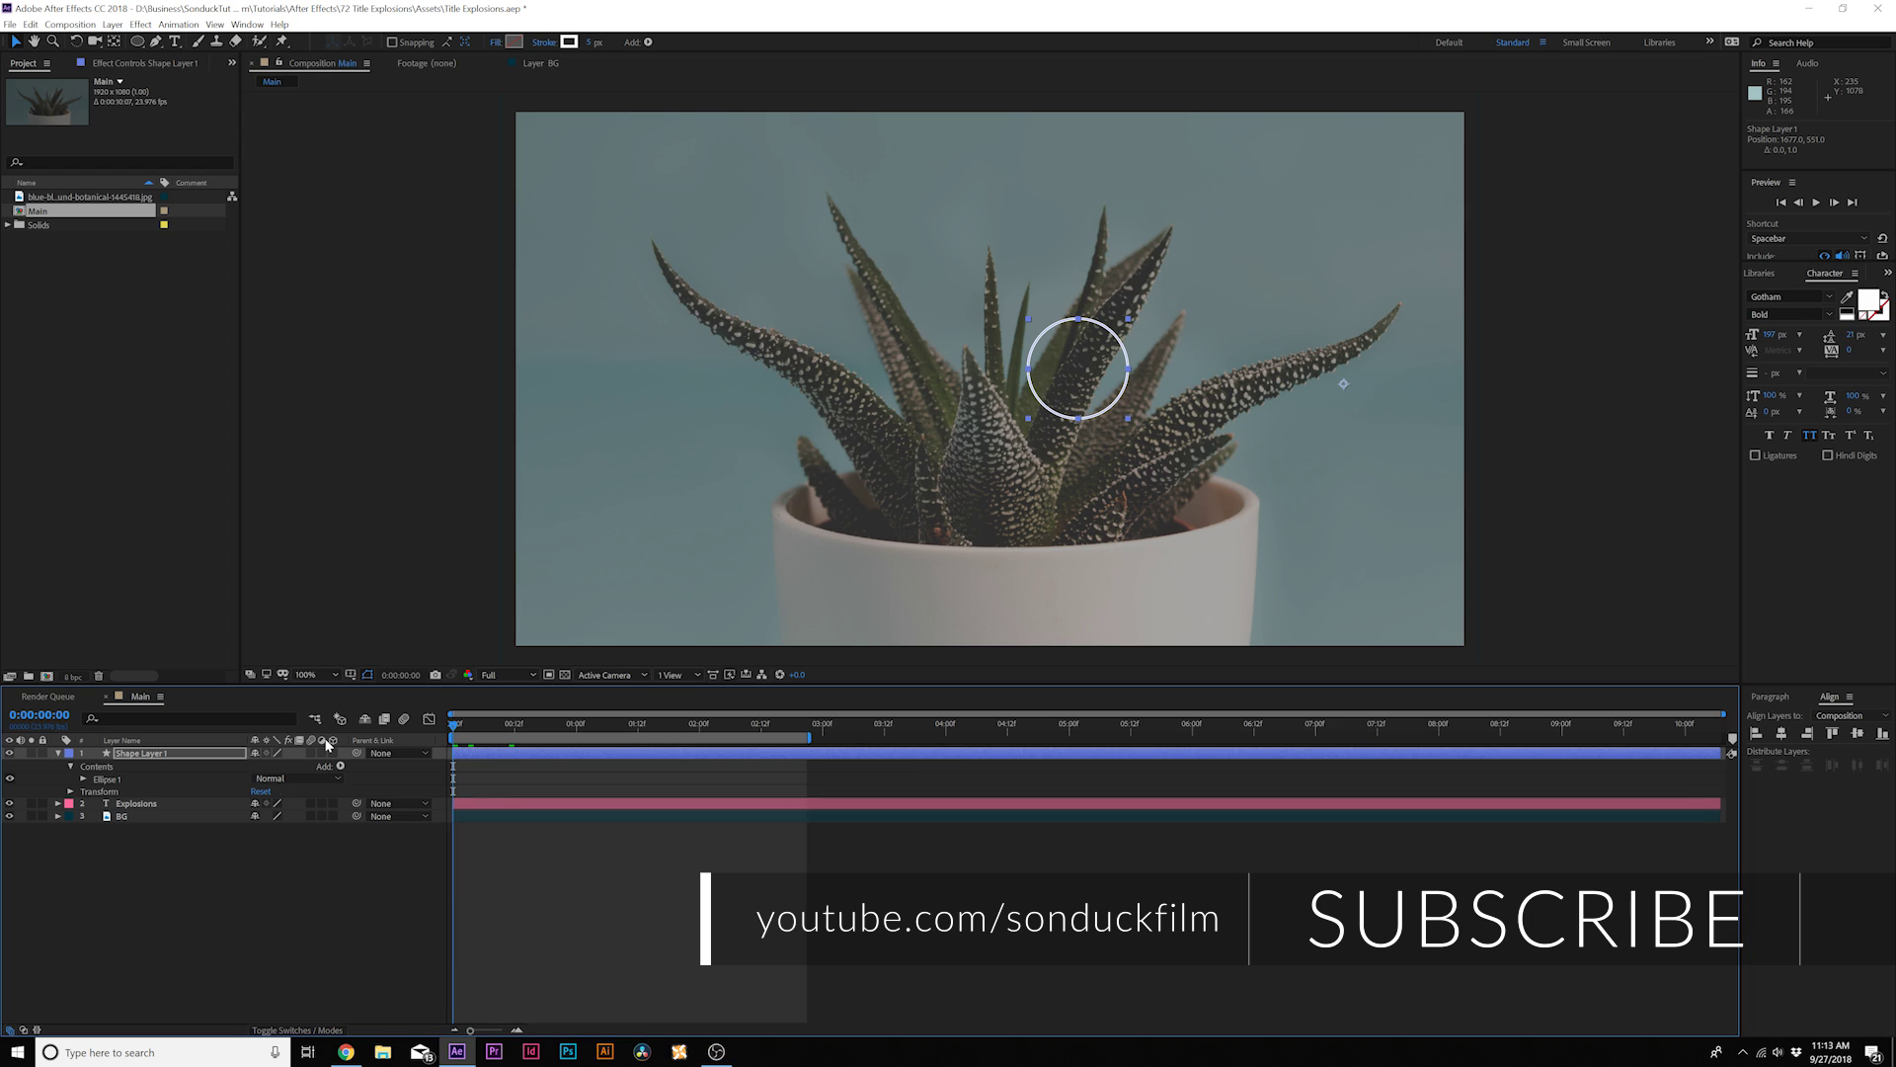
{"action": "key", "text": "s"}
{"action": "left_click", "coordinate": [95, 765]}
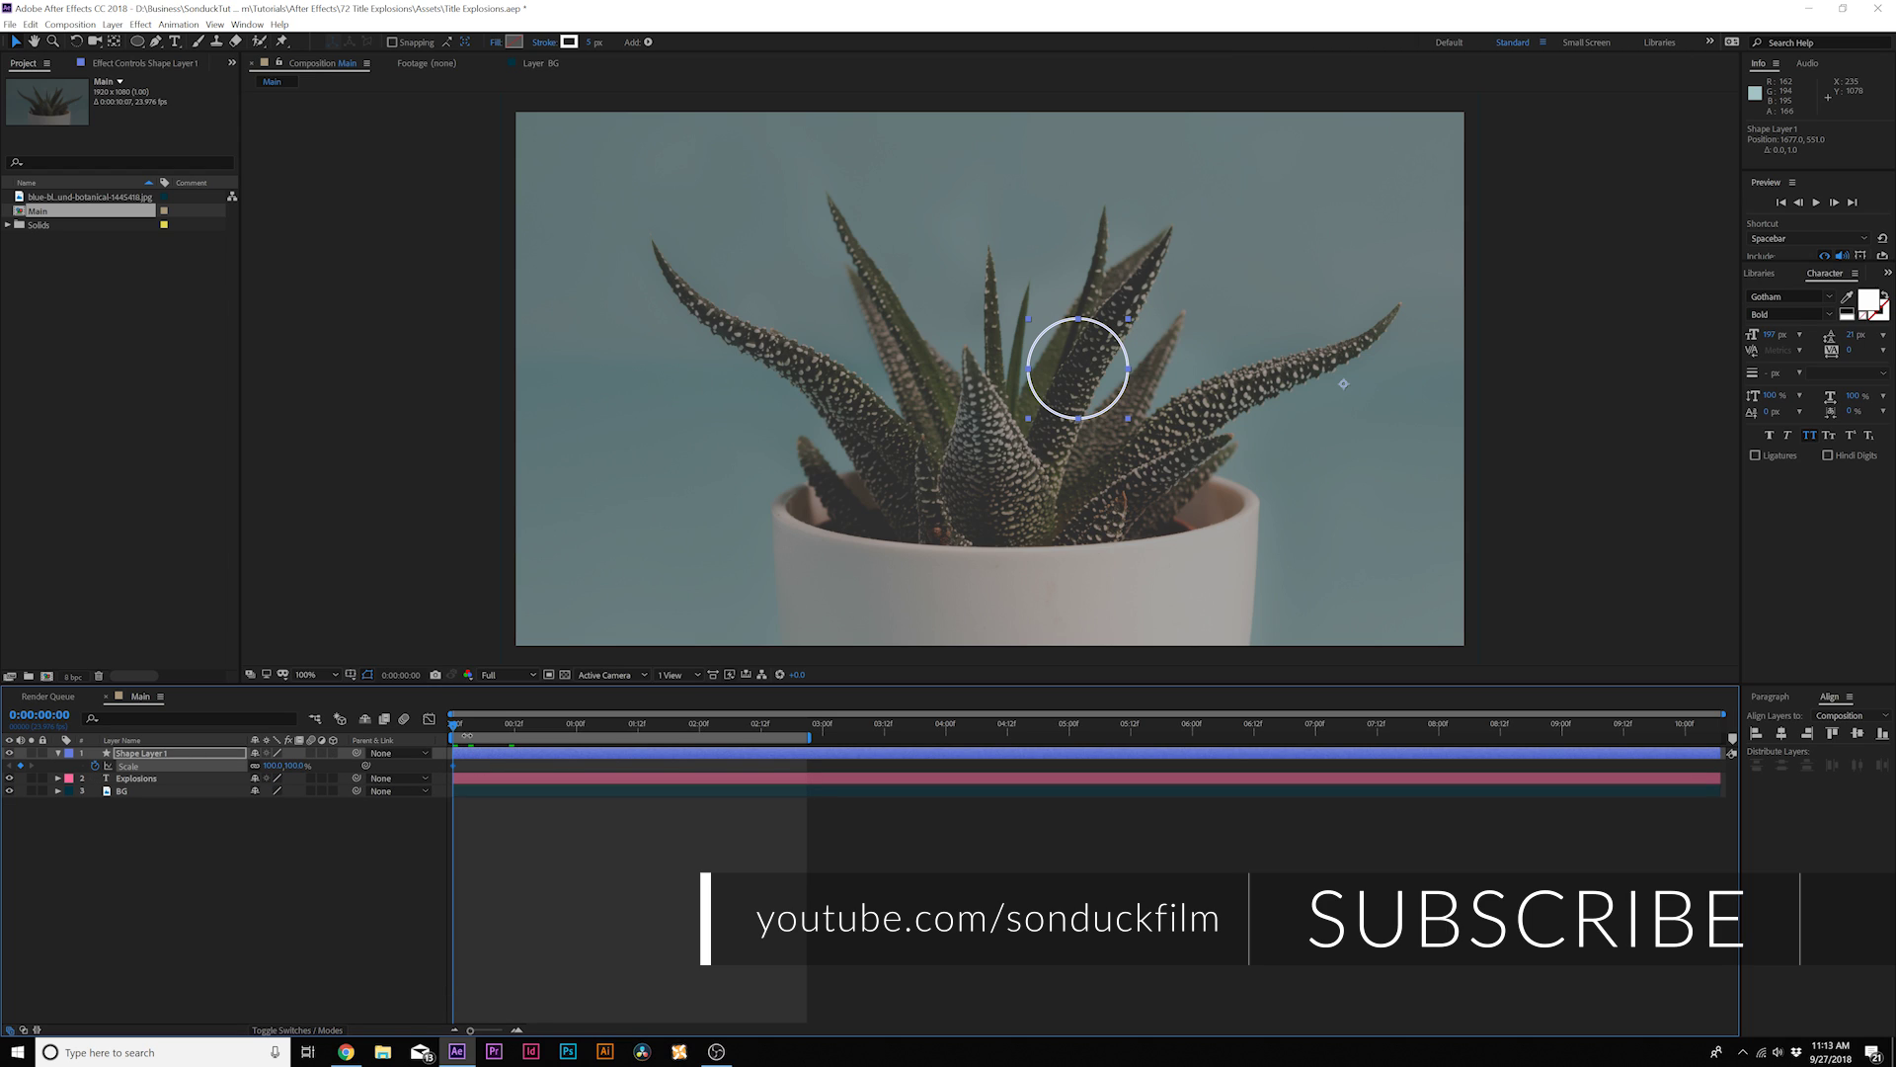
{"action": "left_click", "coordinate": [452, 772]}
{"action": "left_click_drag", "start_coordinate": [454, 766], "coordinate": [524, 770]}
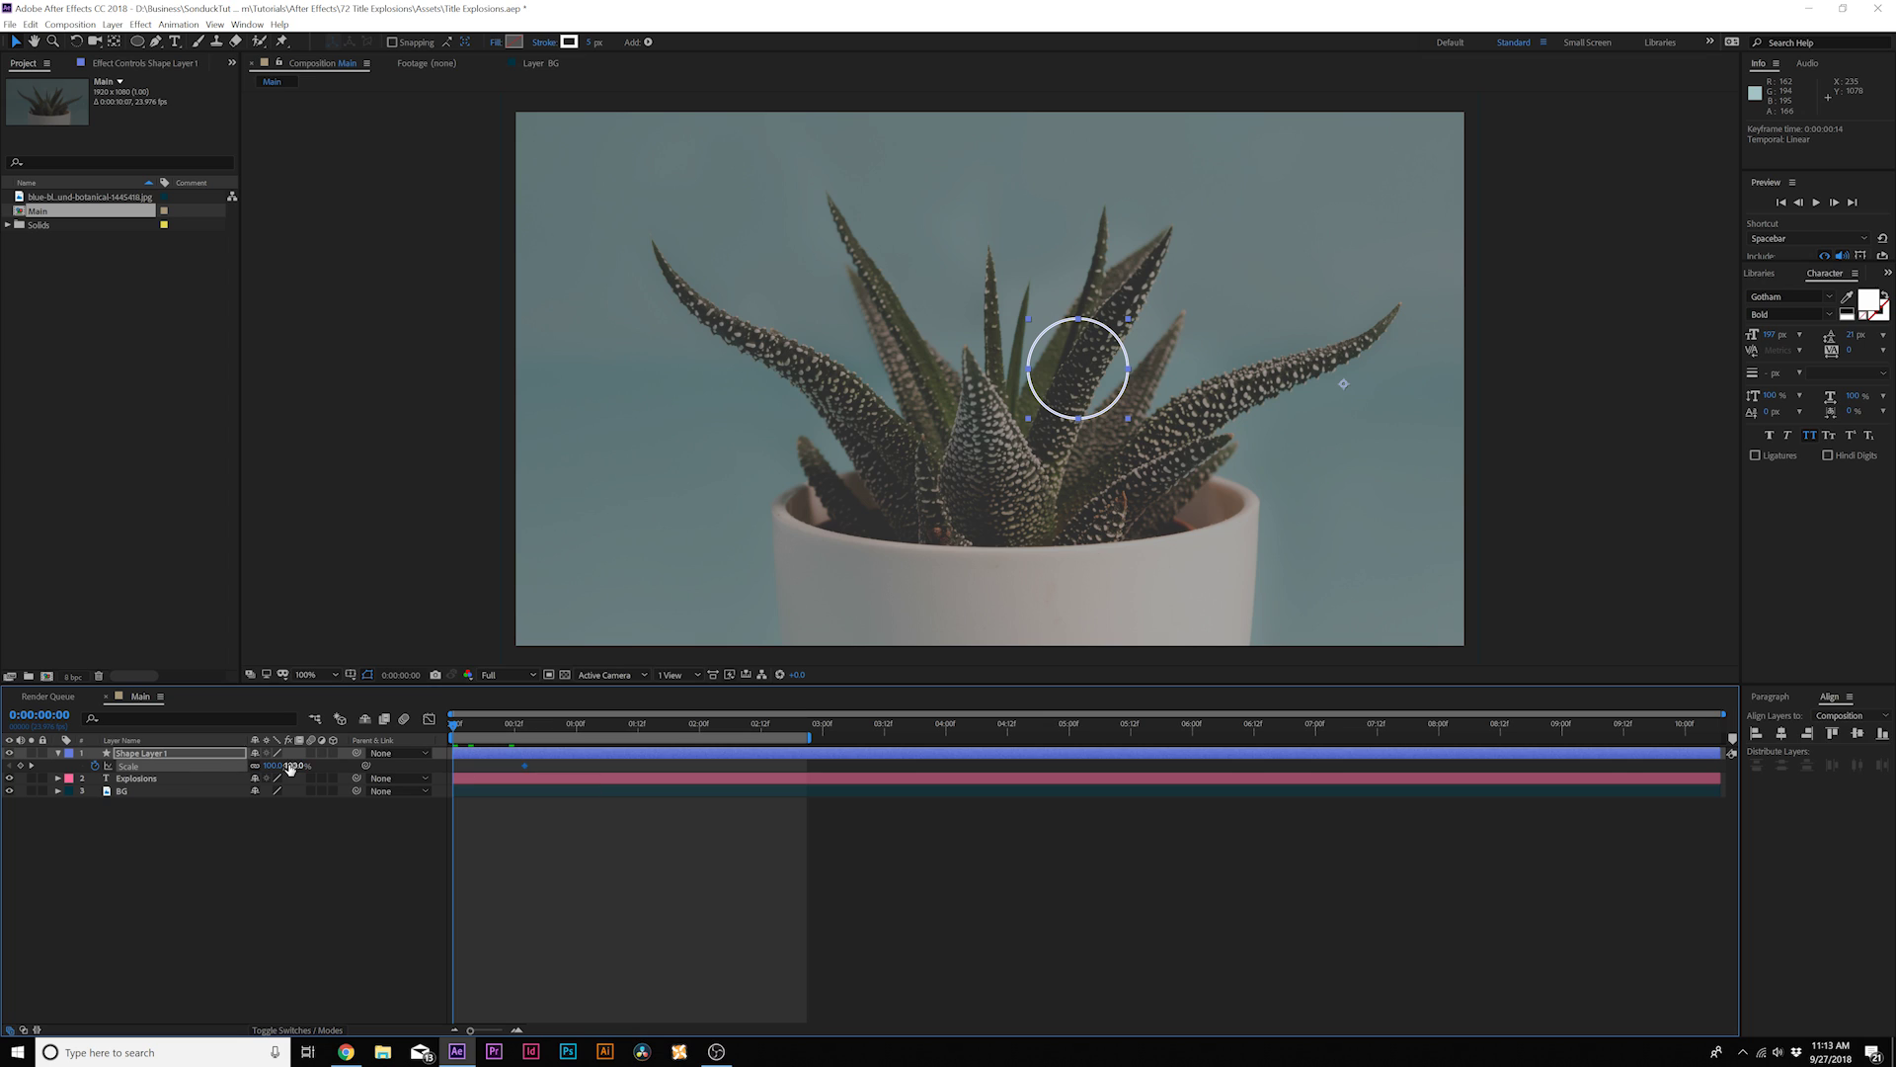
{"action": "left_click", "coordinate": [276, 765]}
{"action": "type", "text": "0"}
{"action": "key", "text": "Return"}
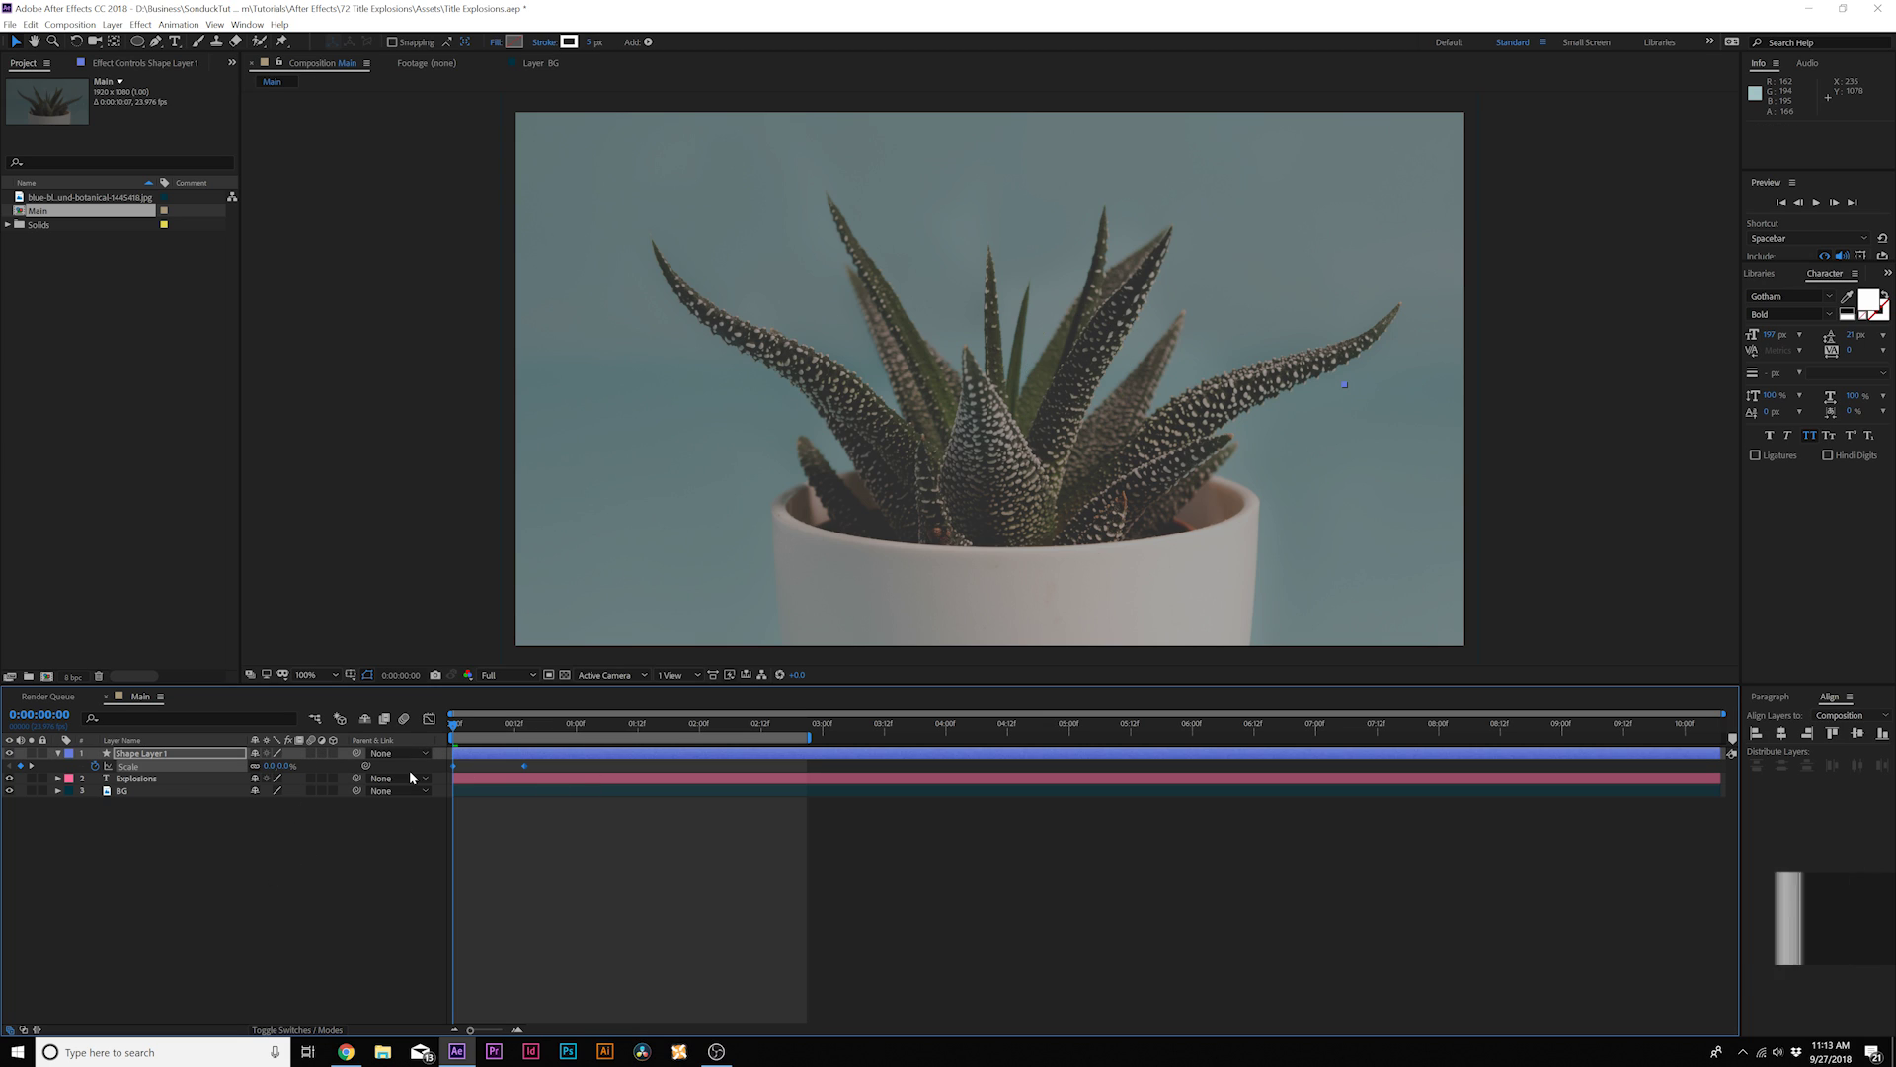
- Keyframe Ellipse 1's Stroke 1 width at 5 on frame 15
{"action": "left_click", "coordinate": [57, 754]}
{"action": "left_click", "coordinate": [70, 766]}
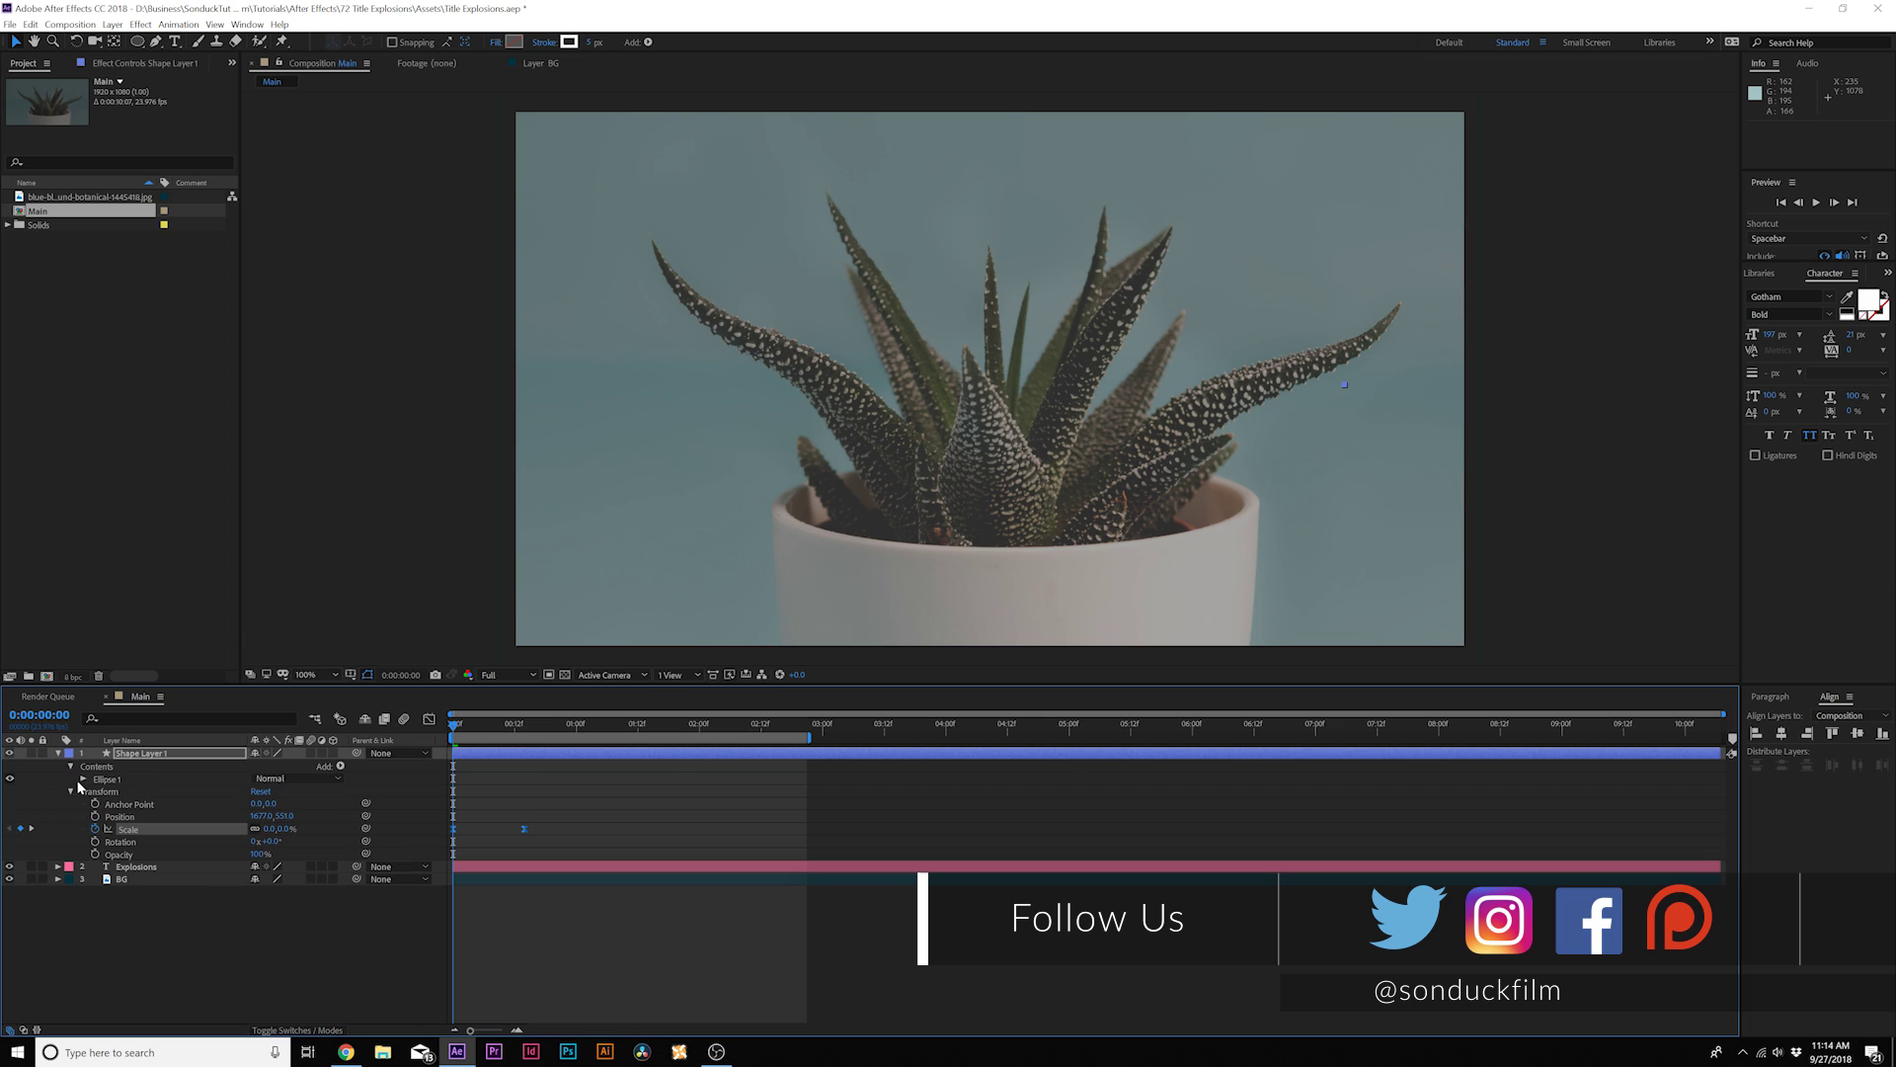
{"action": "left_click", "coordinate": [83, 780]}
{"action": "left_click", "coordinate": [96, 804]}
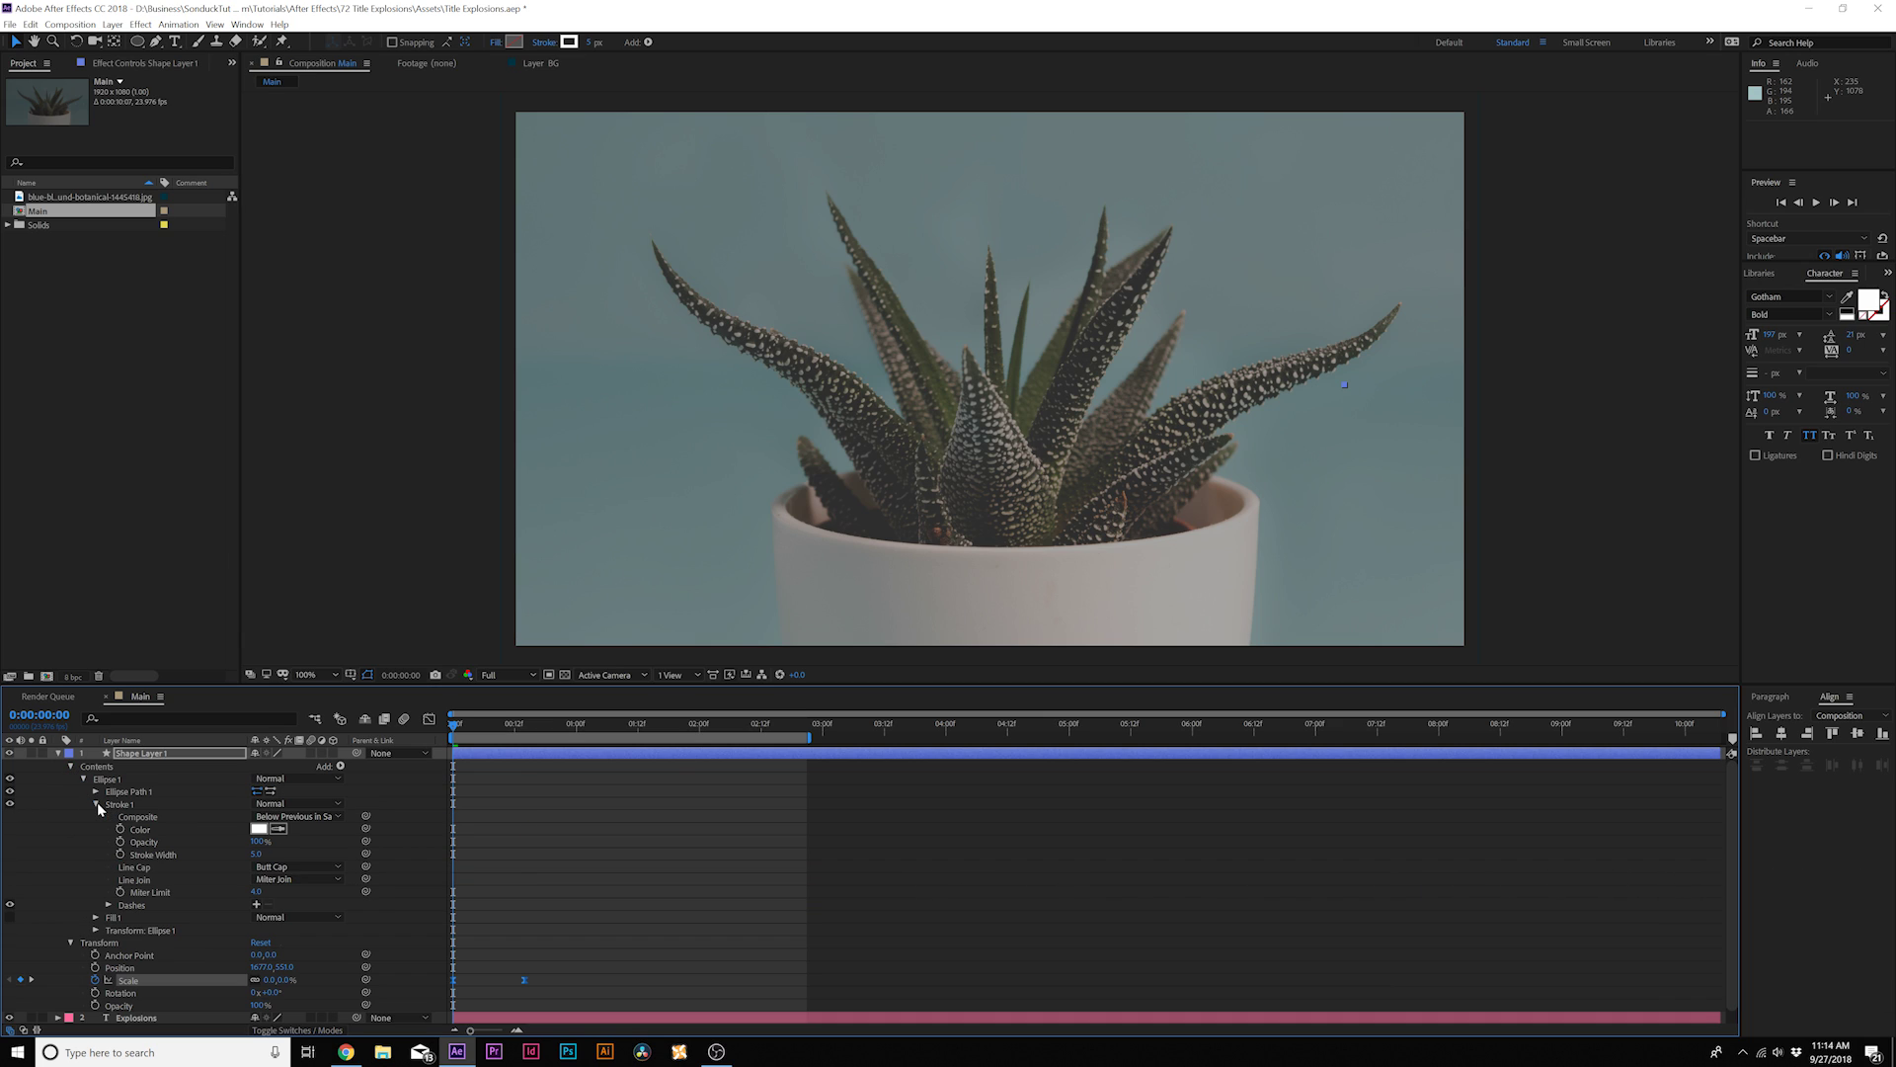
{"action": "left_click", "coordinate": [120, 854]}
{"action": "left_click_drag", "start_coordinate": [458, 857], "coordinate": [529, 855]}
- Set the Stroke Width to 0 at frame 23 so the ring thins away
{"action": "left_click", "coordinate": [521, 732]}
{"action": "left_click_drag", "start_coordinate": [521, 732], "coordinate": [524, 732]}
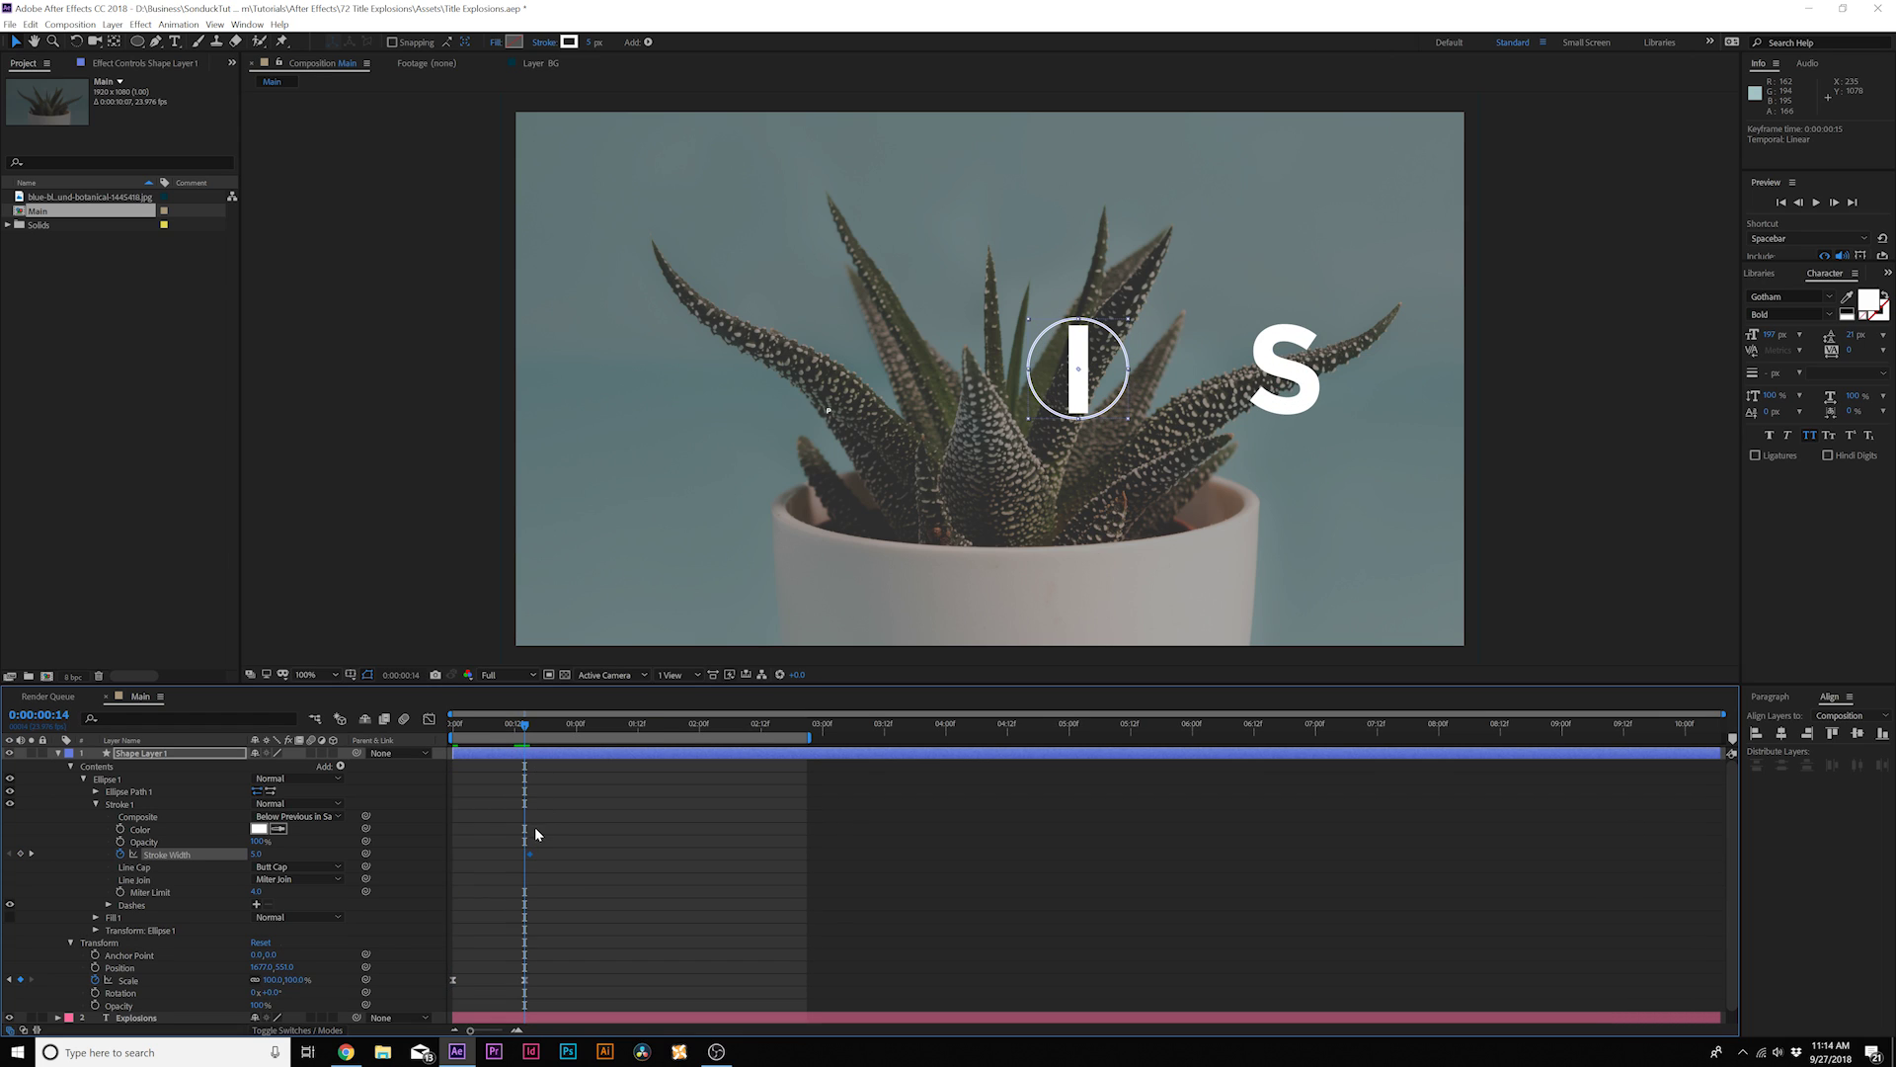
{"action": "left_click_drag", "start_coordinate": [525, 726], "coordinate": [571, 726]}
{"action": "left_click", "coordinate": [256, 854]}
{"action": "key", "text": "Return"}
{"action": "mouse_move", "coordinate": [571, 726]}
{"action": "left_mouse_down"}
{"action": "mouse_move", "coordinate": [456, 736]}
{"action": "mouse_move", "coordinate": [565, 732]}
{"action": "left_mouse_up"}
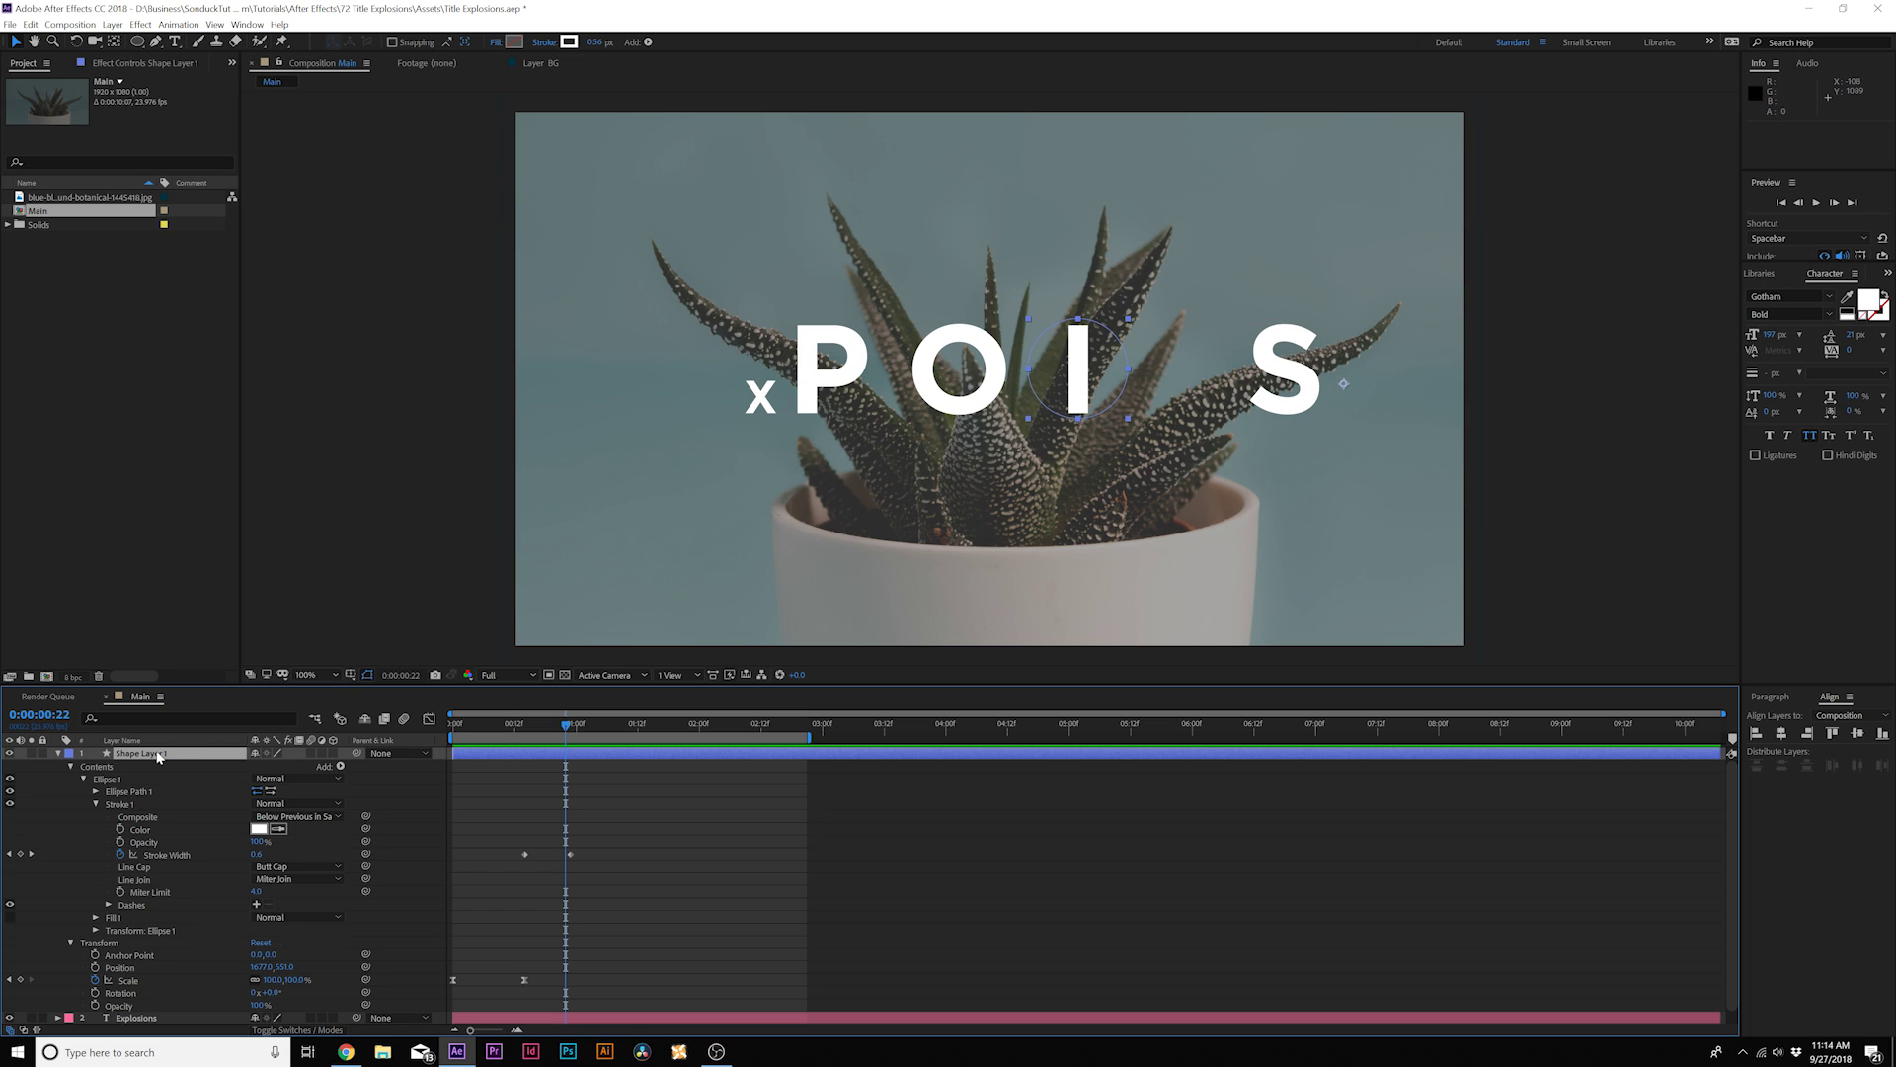
{"action": "left_click", "coordinate": [112, 24]}
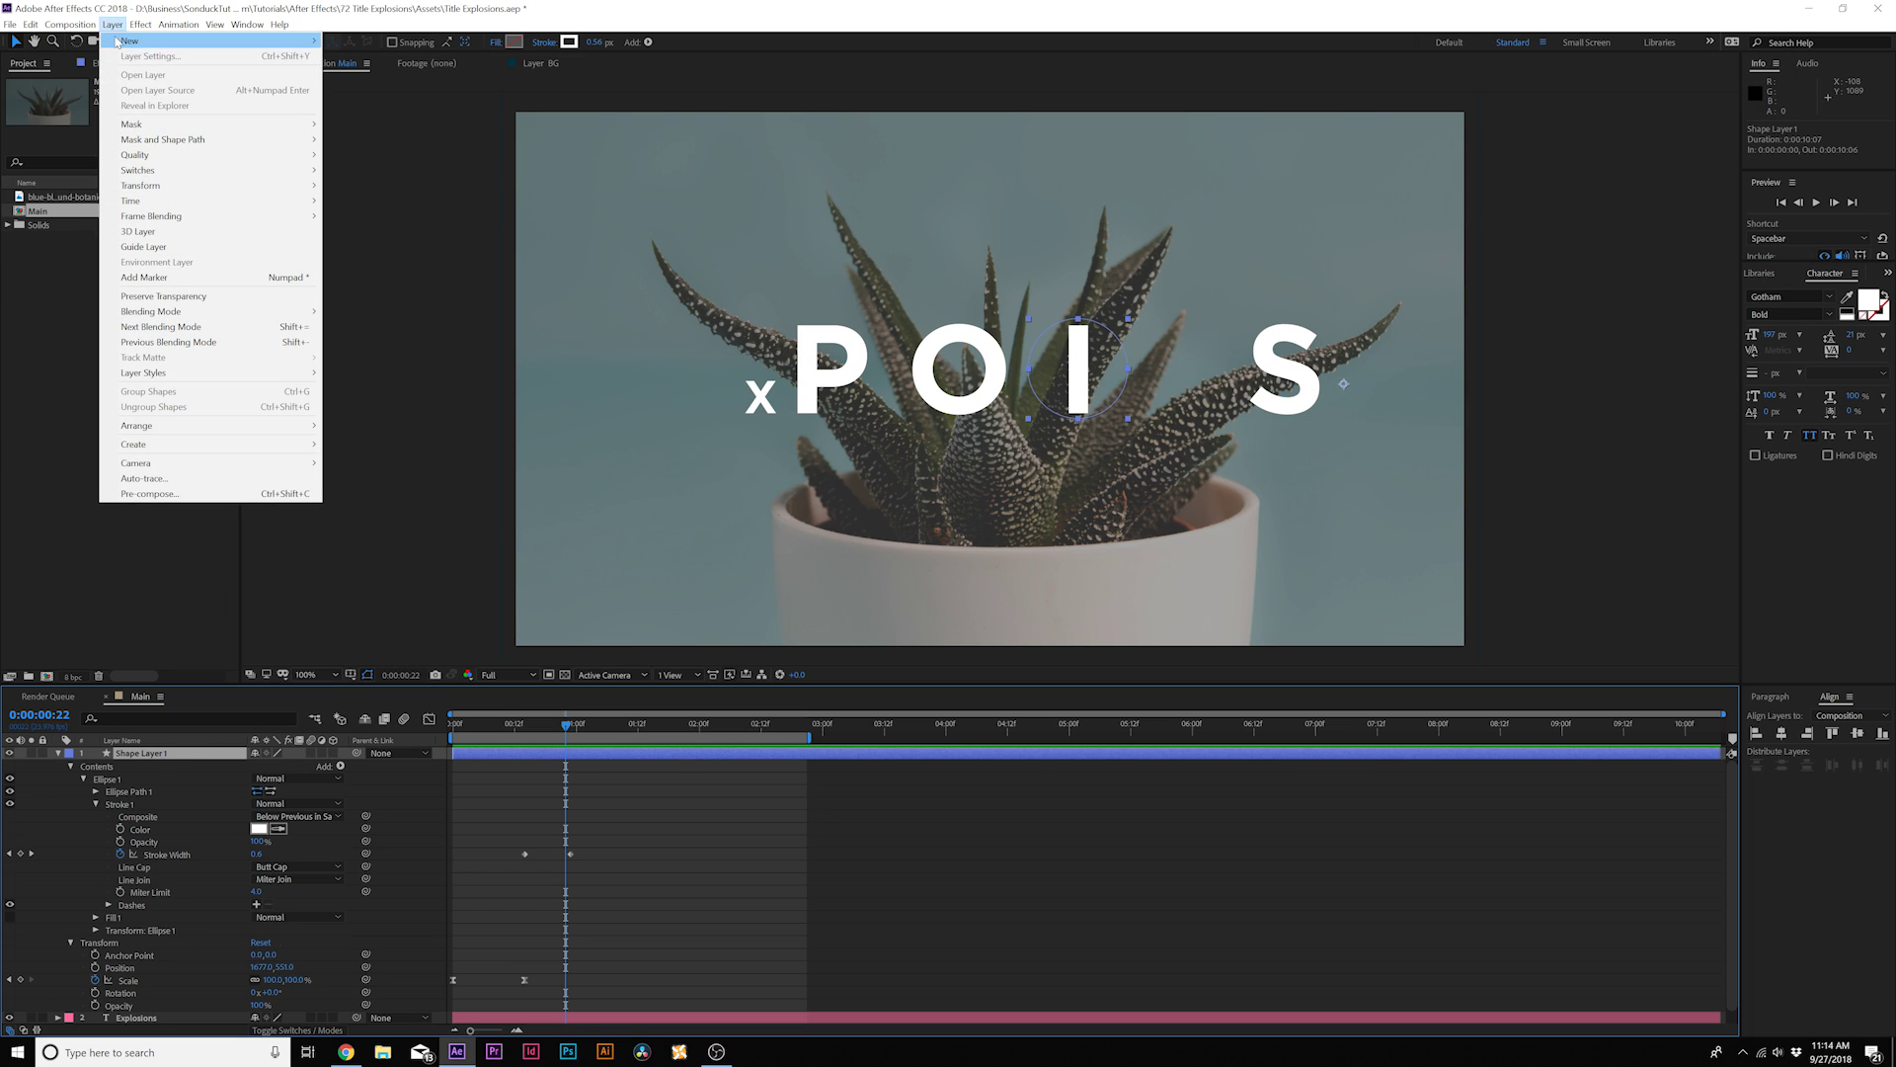
{"action": "mouse_move", "coordinate": [224, 189]}
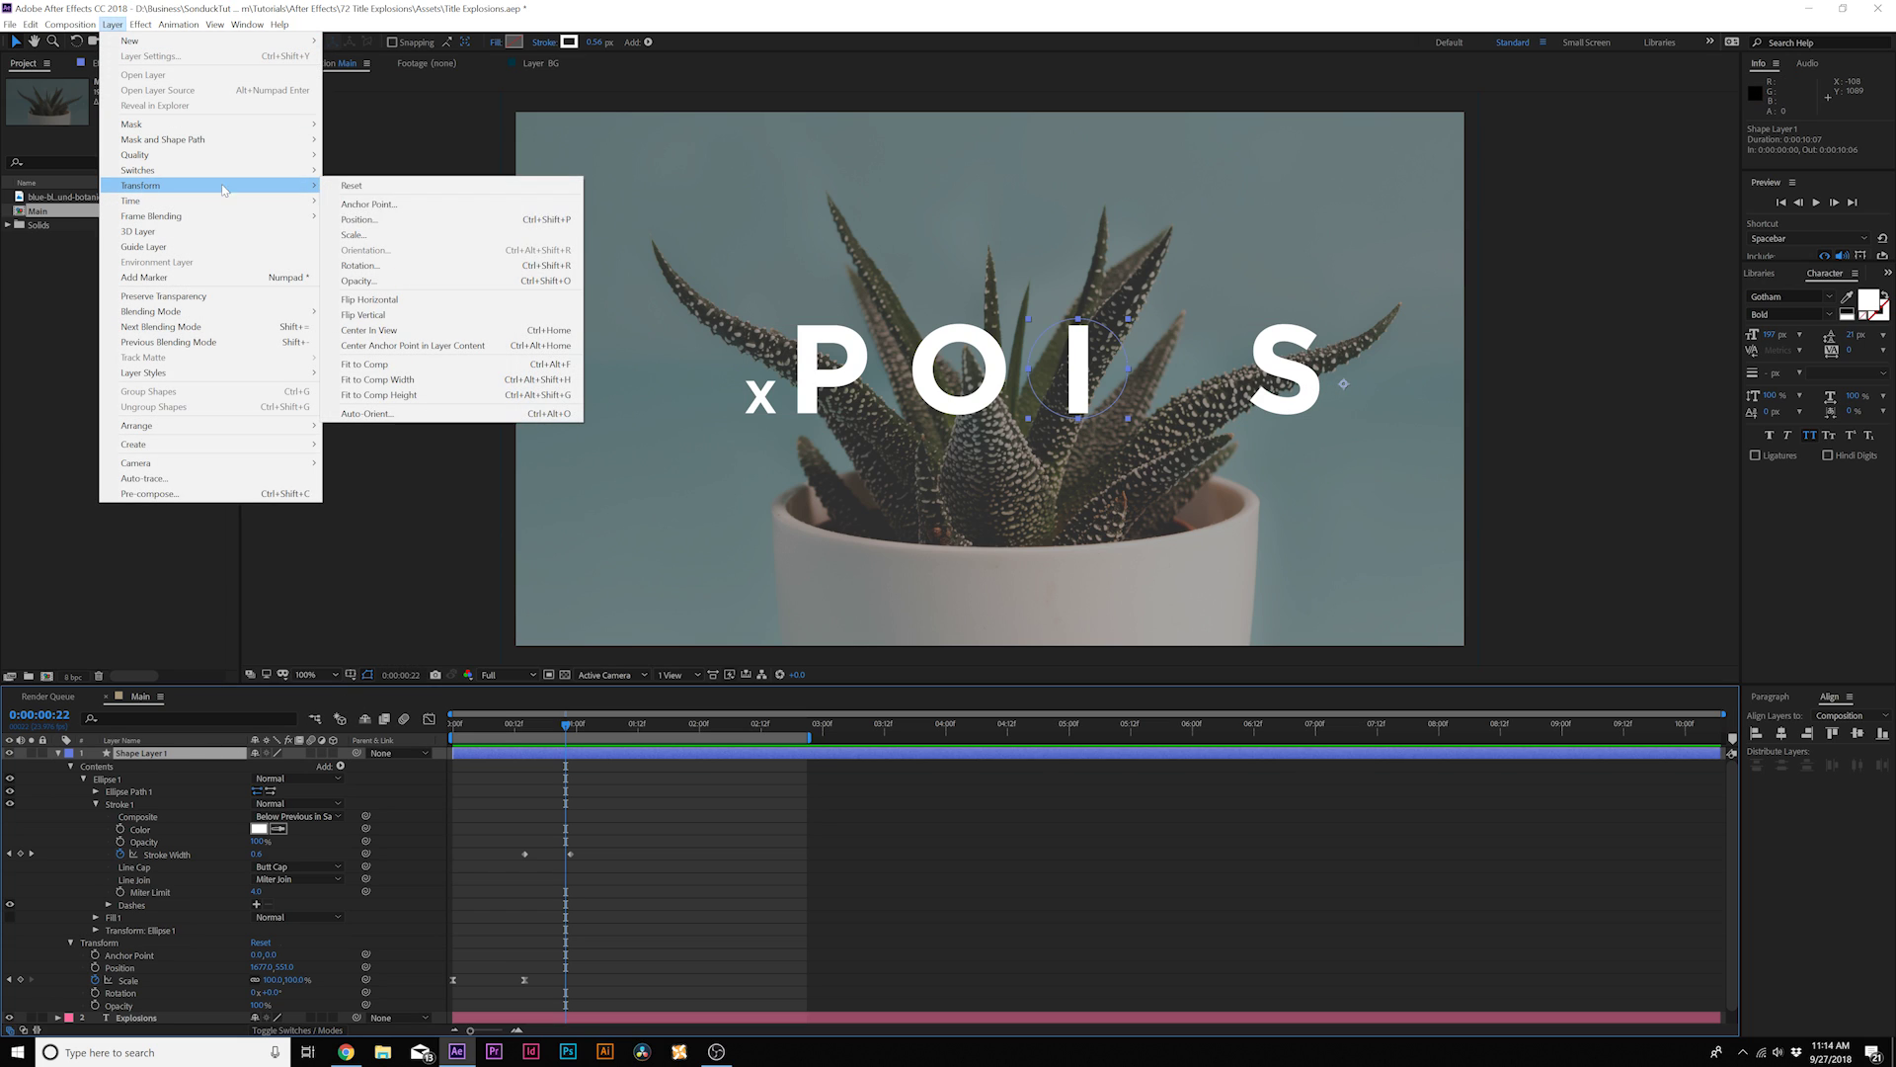
- Center the circle layer's anchor point in its content and preview the animation
{"action": "left_click", "coordinate": [398, 348]}
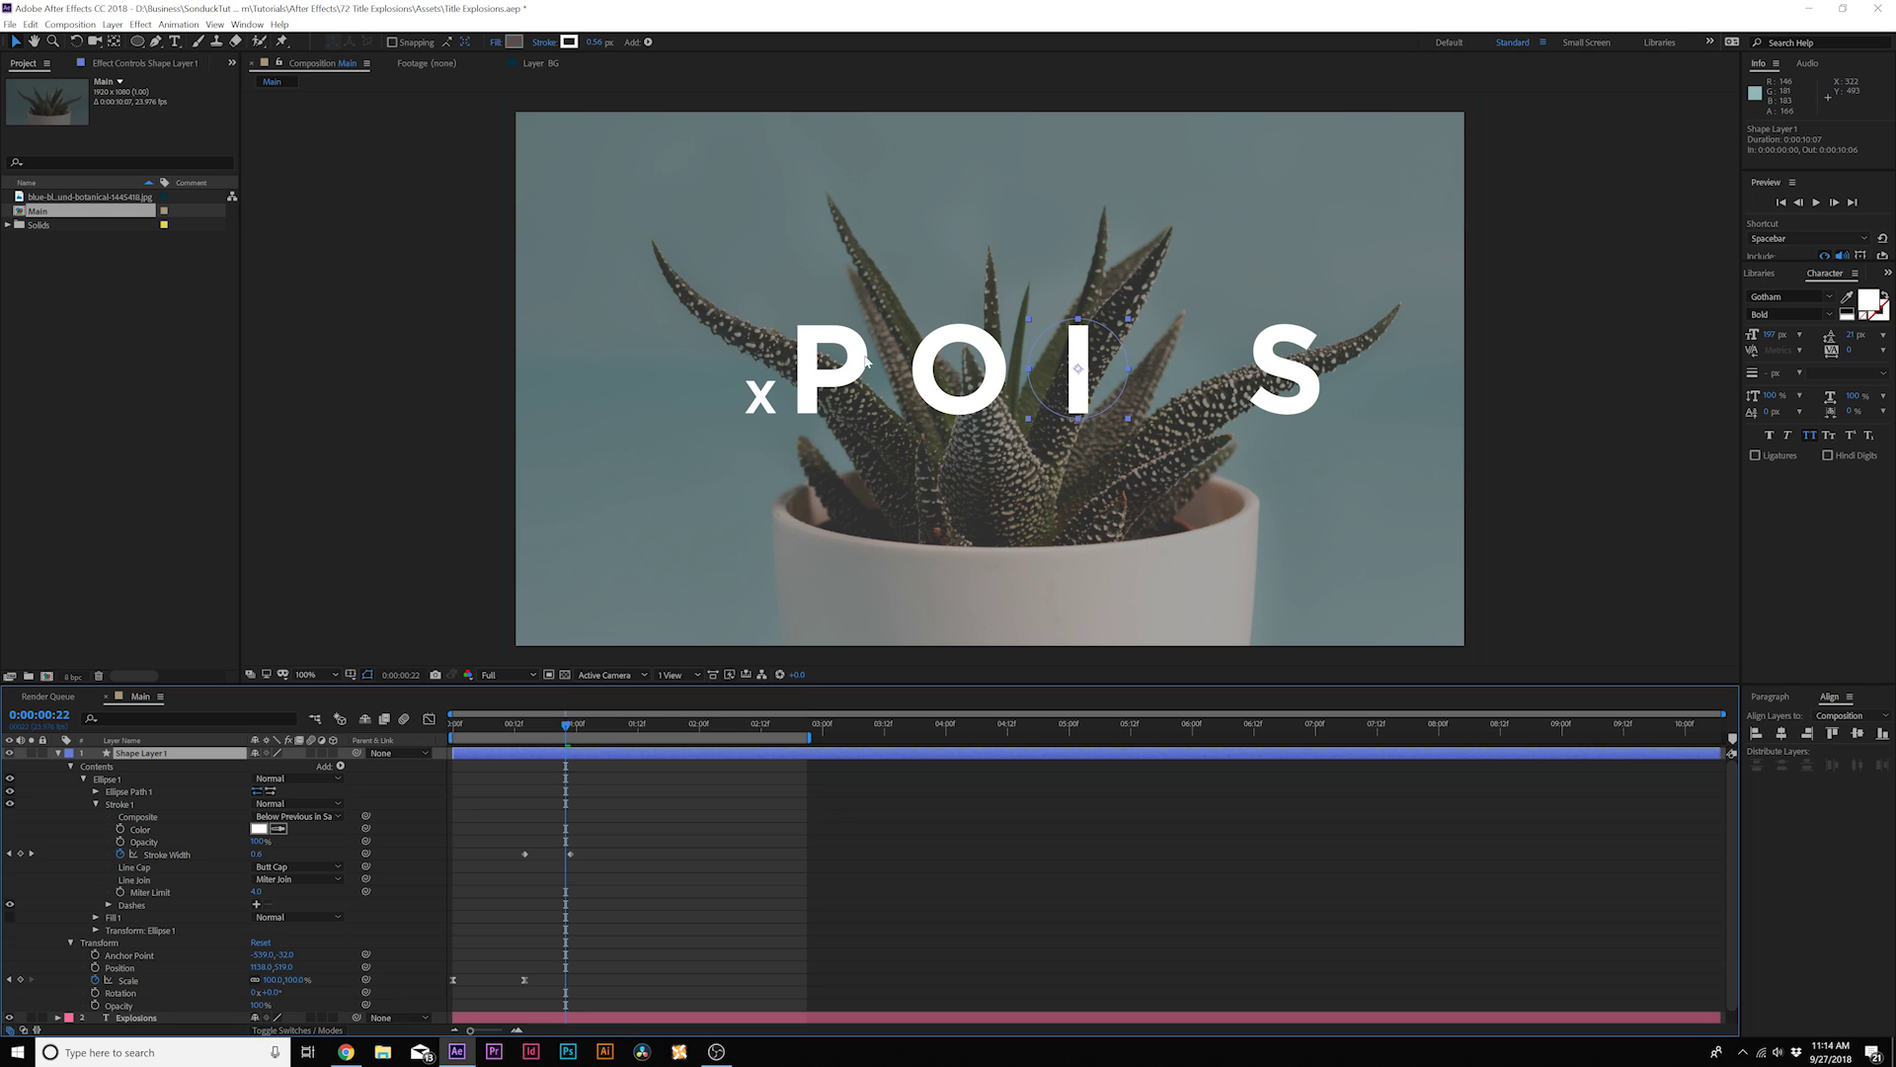
{"action": "left_click", "coordinate": [594, 852]}
{"action": "key", "text": "Home"}
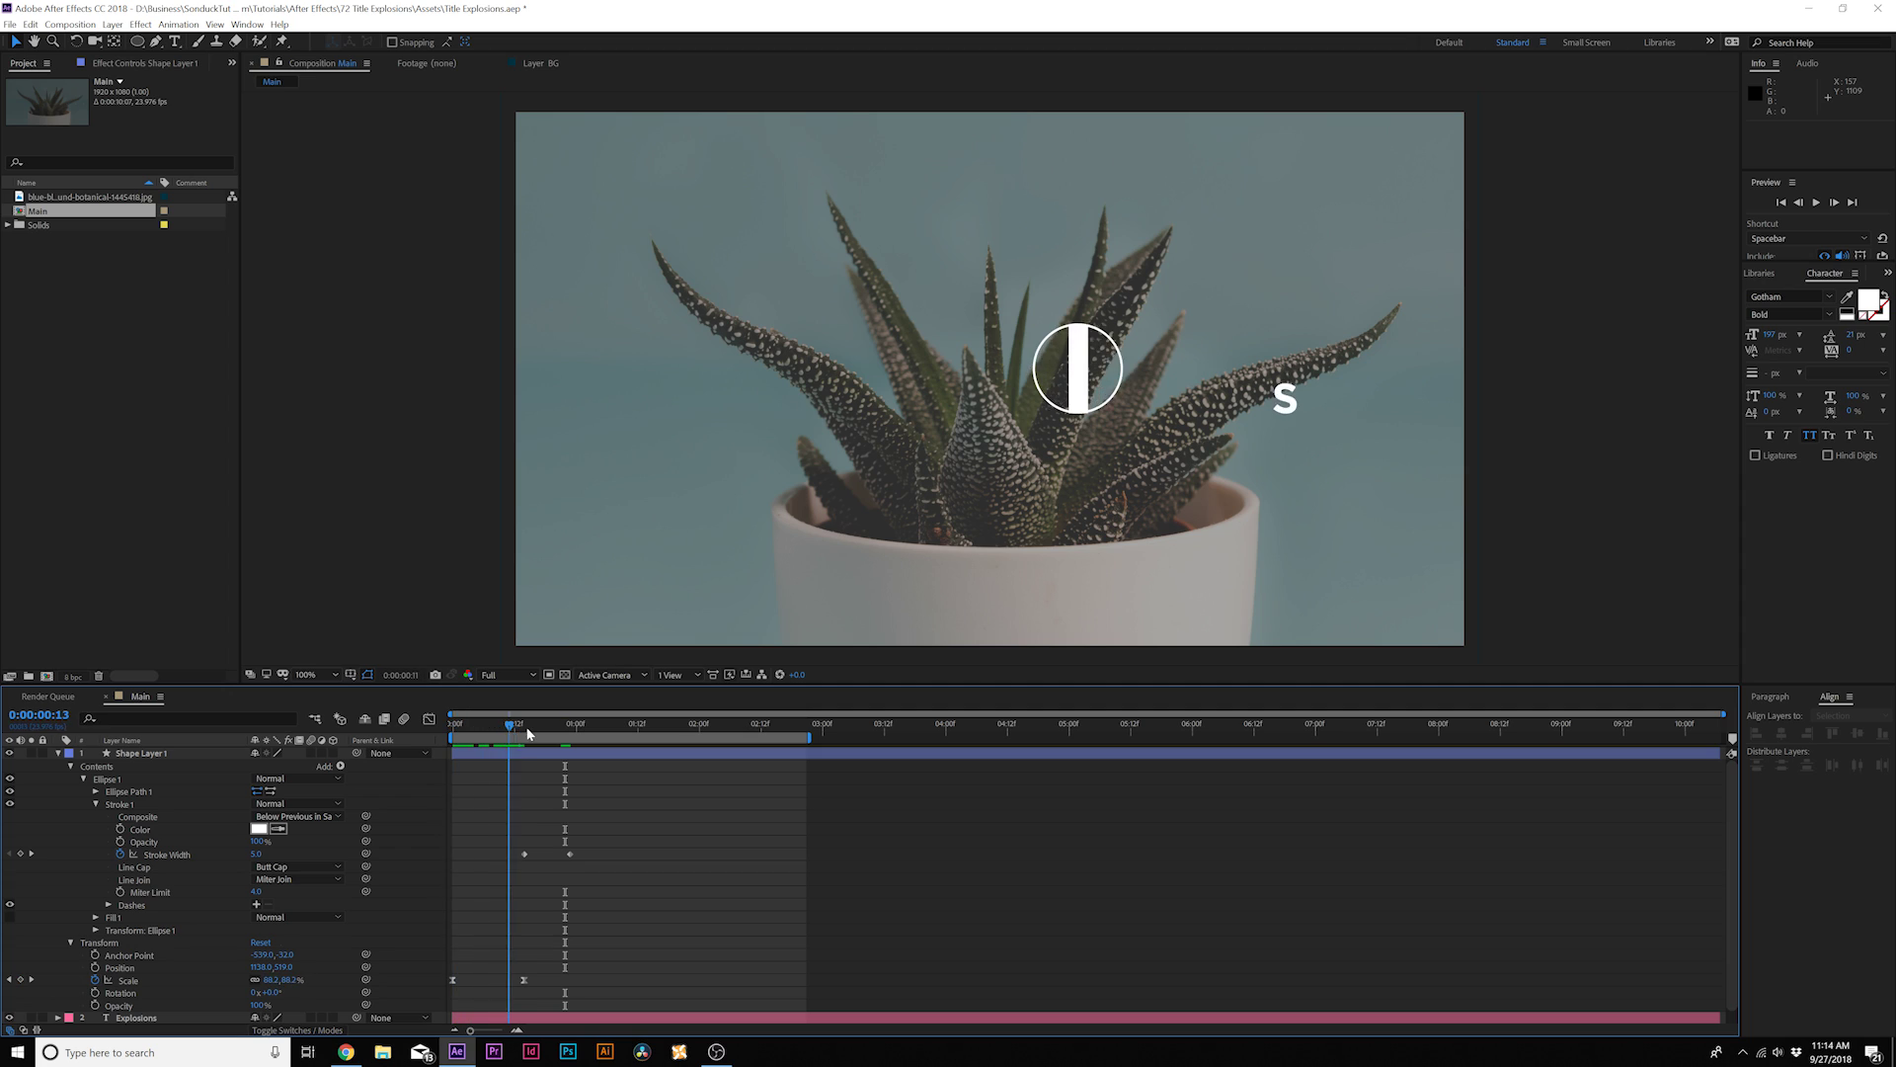
{"action": "key", "text": "space"}
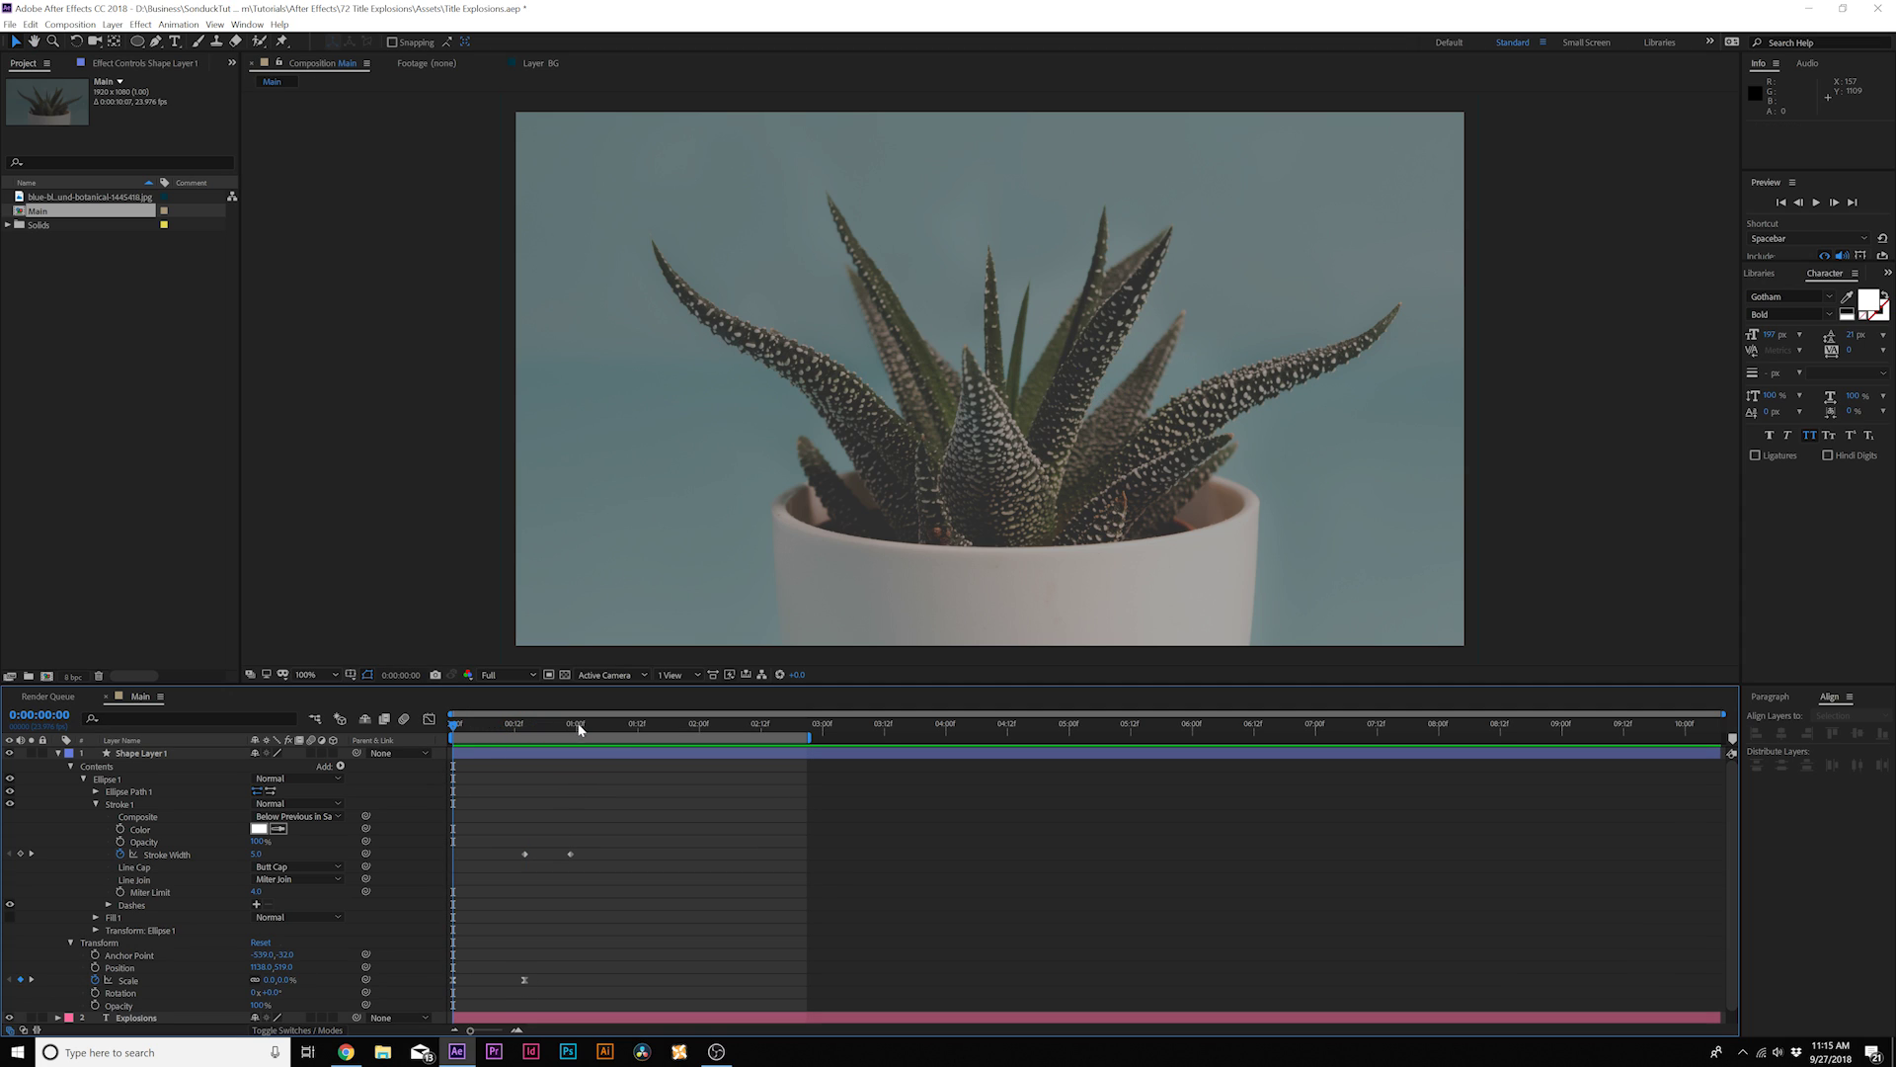
- Move the full-size Scale keyframe to frame 23 and rename the layer 'Circle Splode'
{"action": "left_click", "coordinate": [577, 724]}
{"action": "key", "text": "Page_Up"}
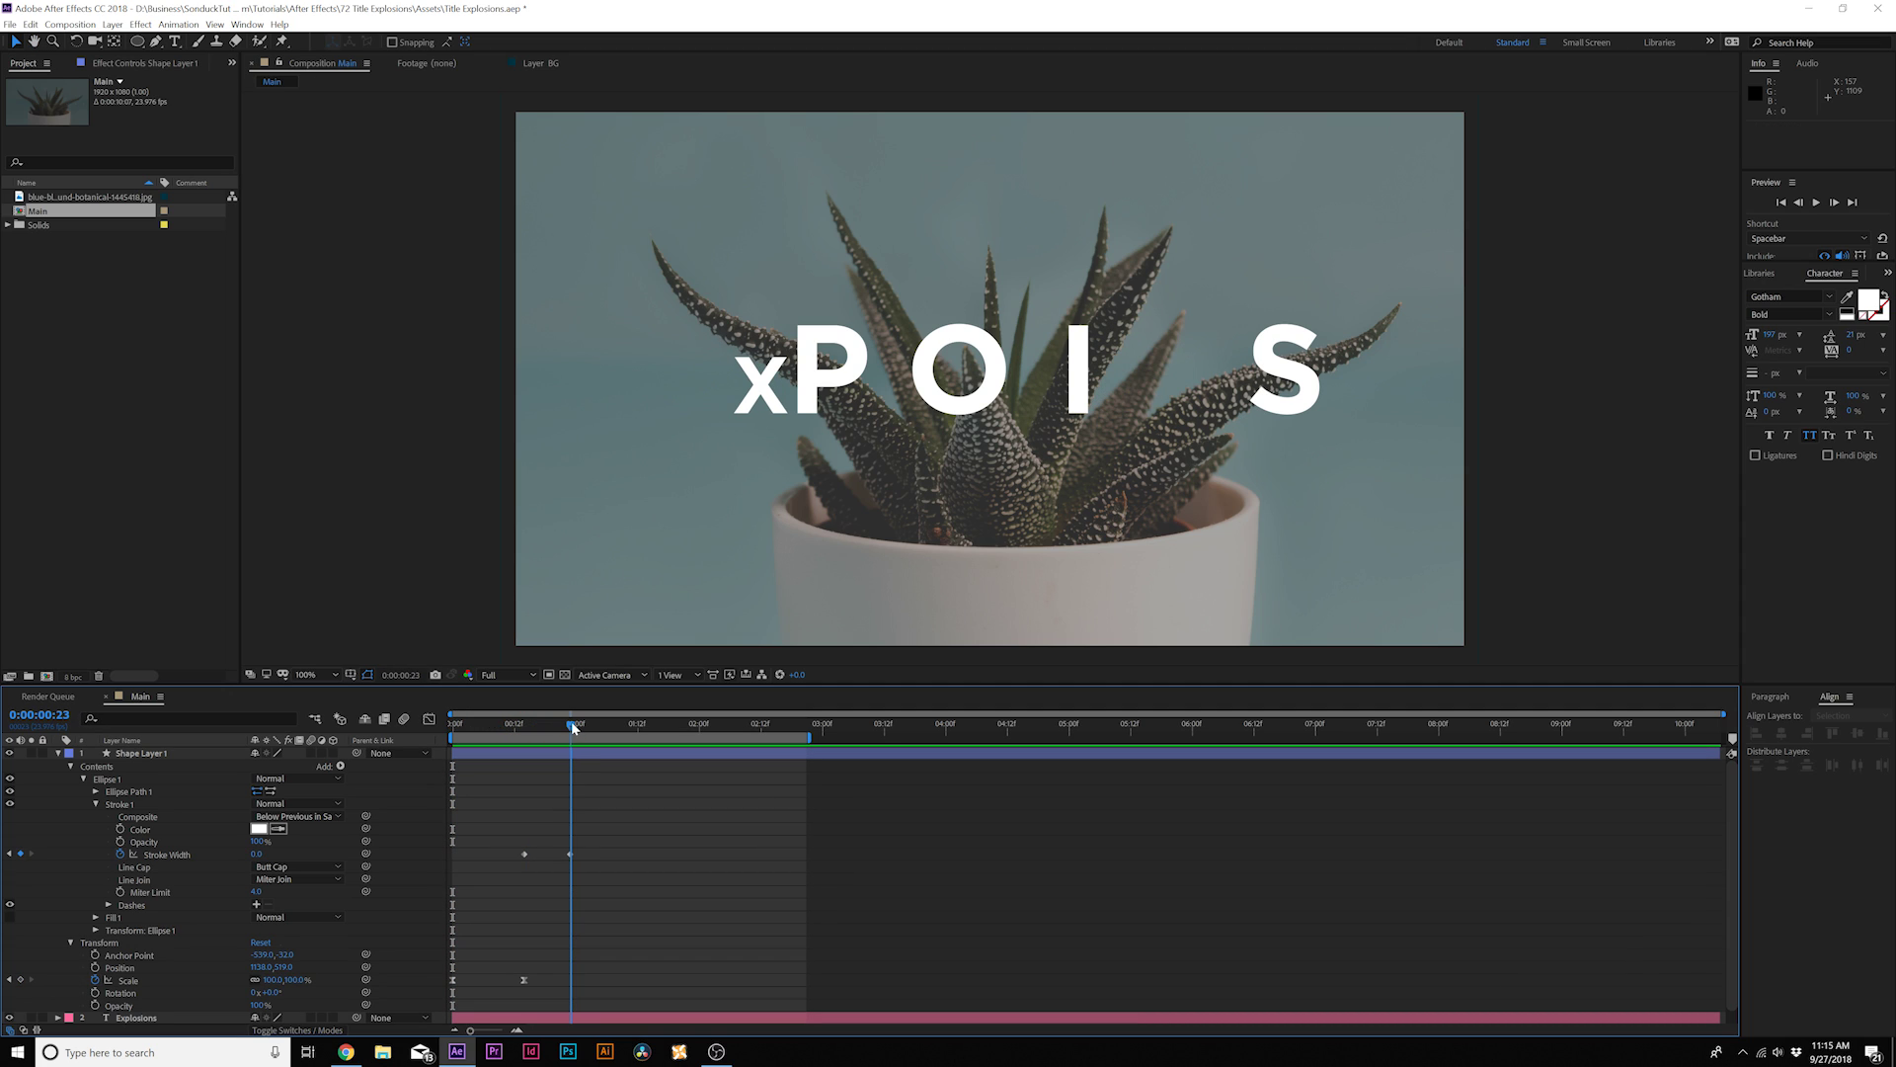
{"action": "left_click_drag", "start_coordinate": [524, 979], "coordinate": [580, 982]}
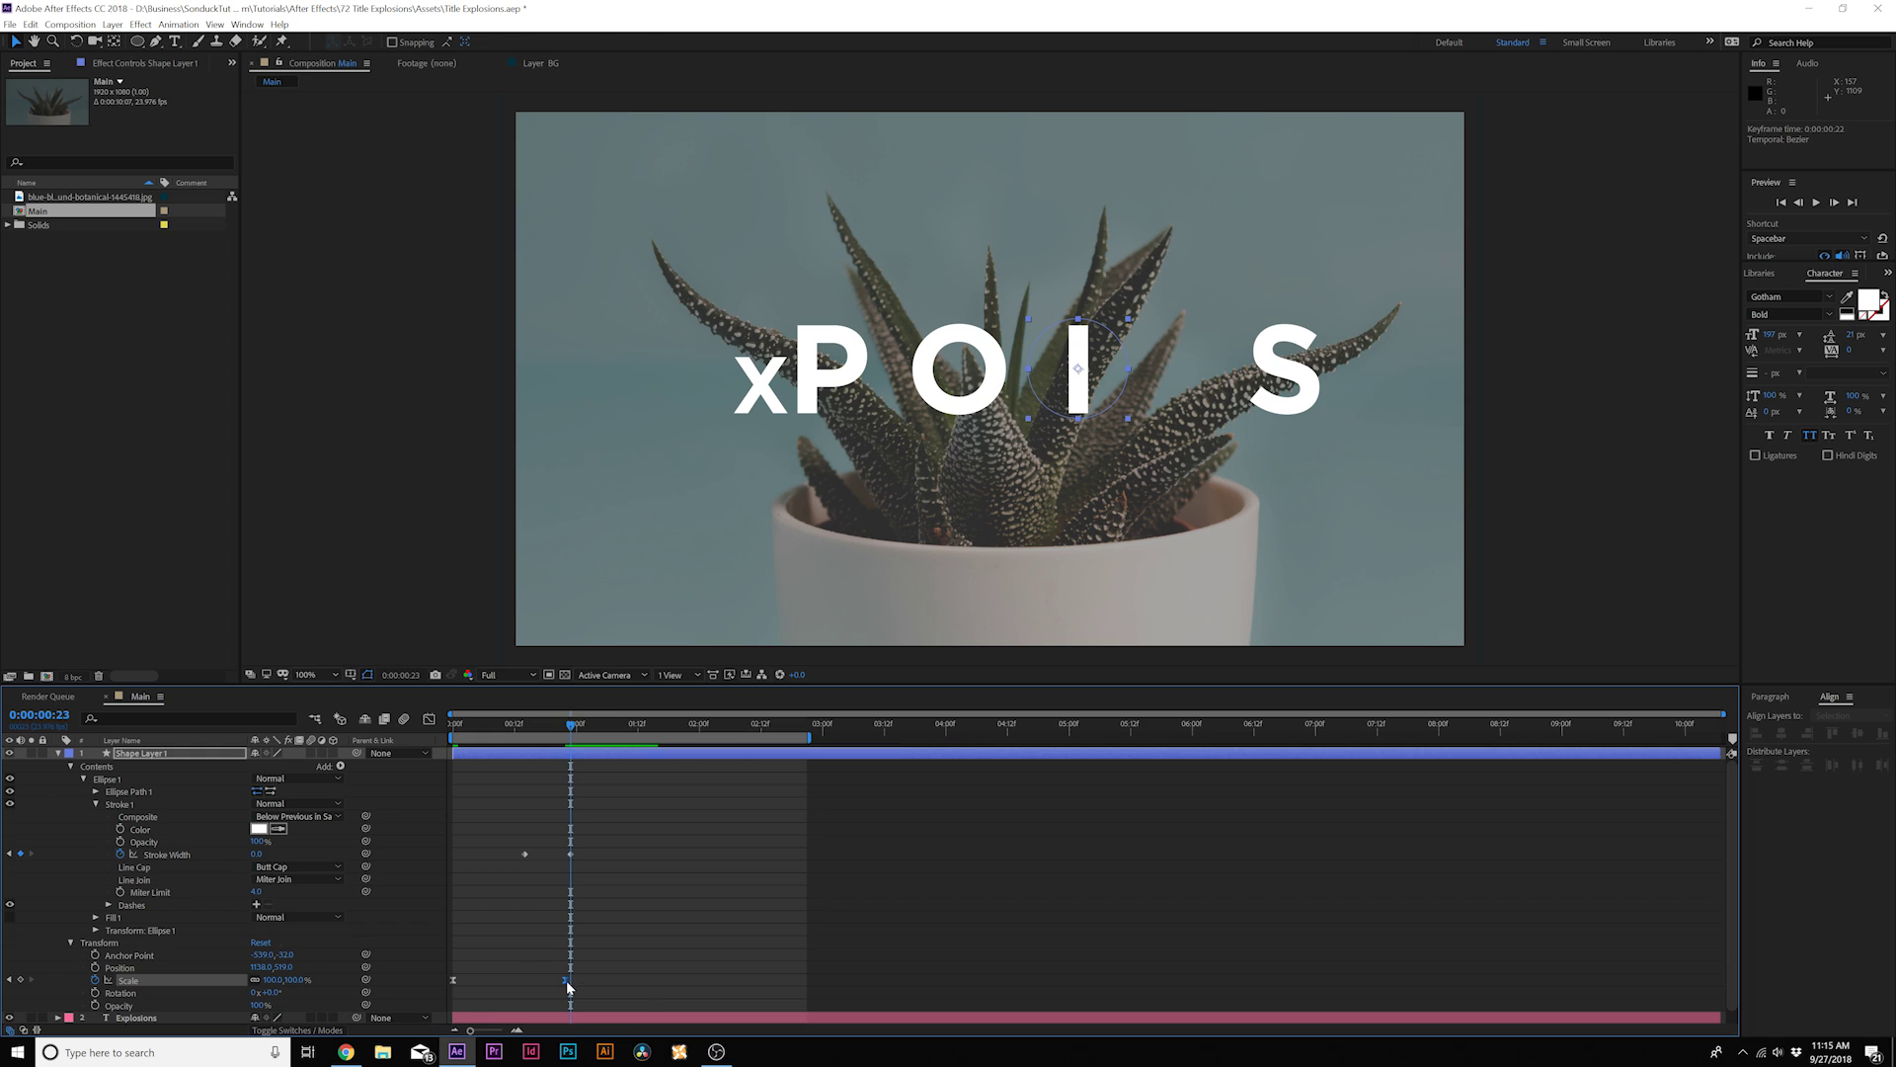
{"action": "left_click_drag", "start_coordinate": [647, 820], "coordinate": [442, 891]}
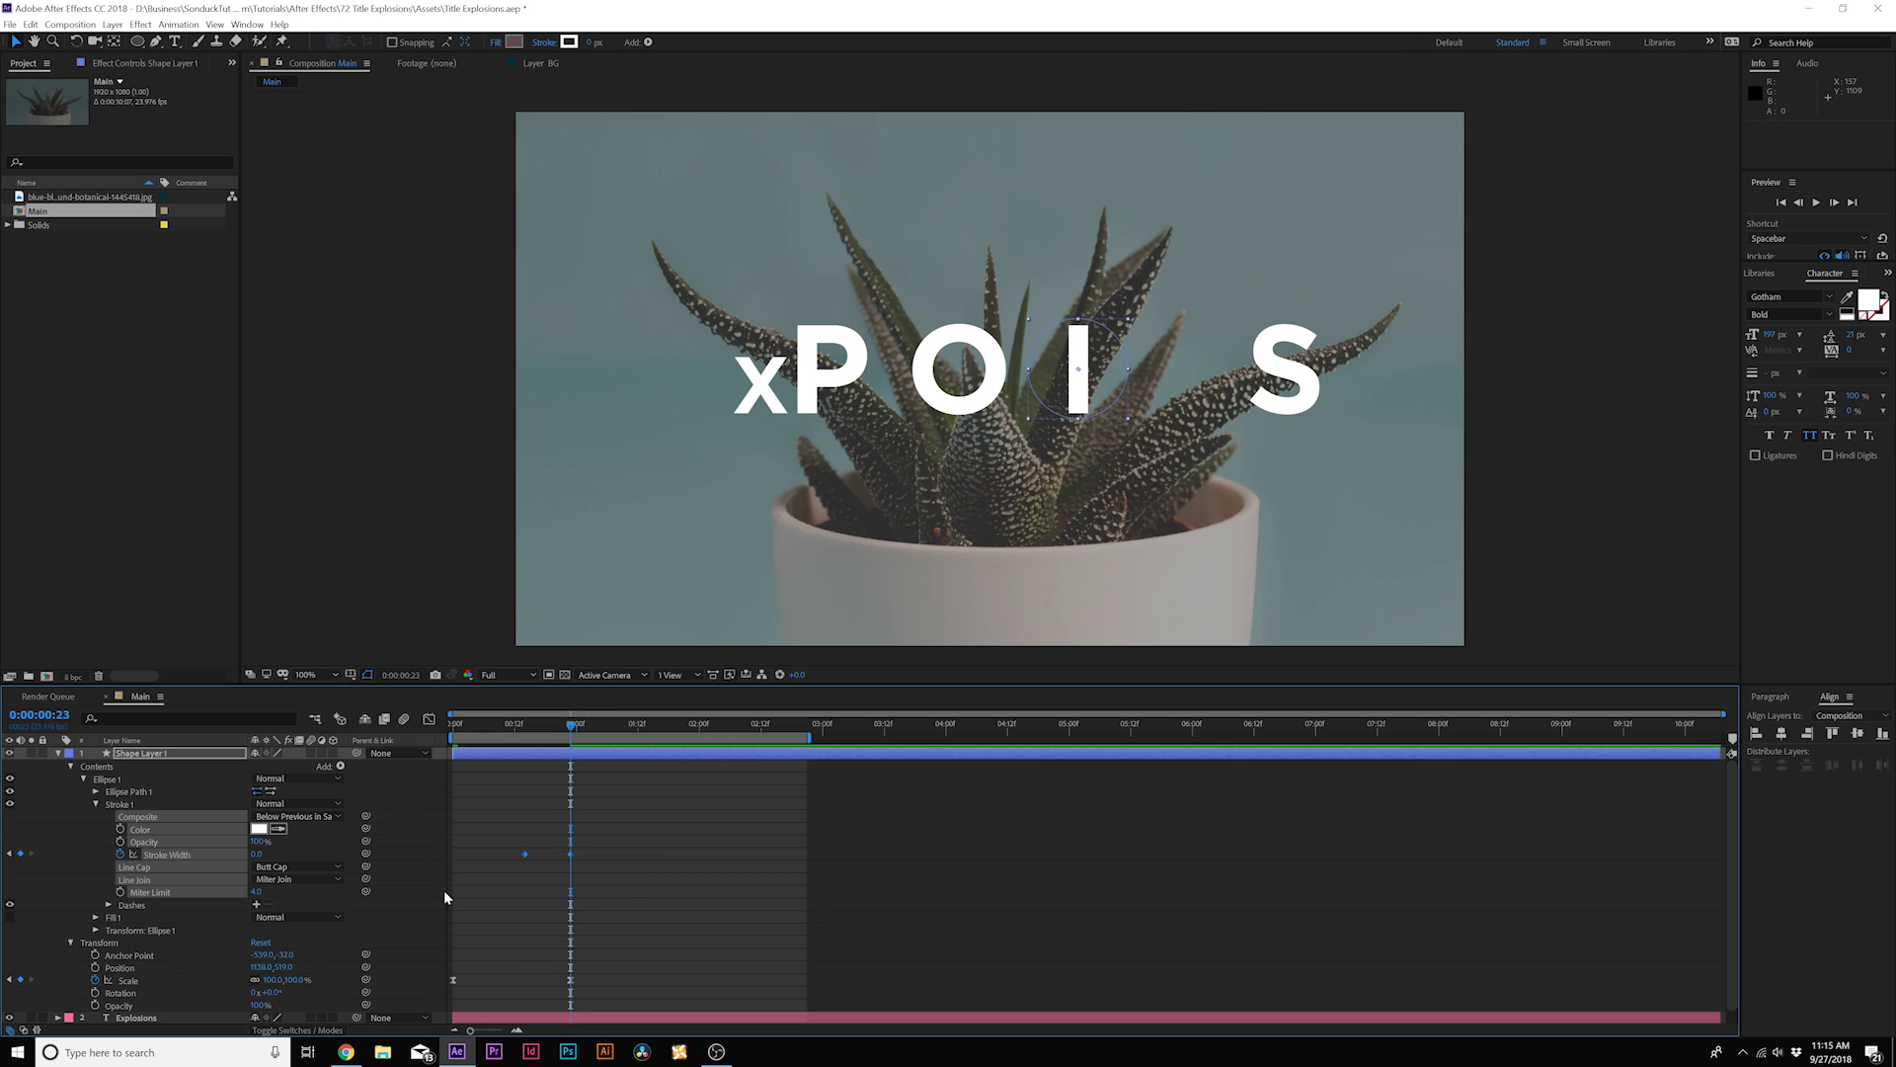
{"action": "left_click", "coordinate": [530, 826]}
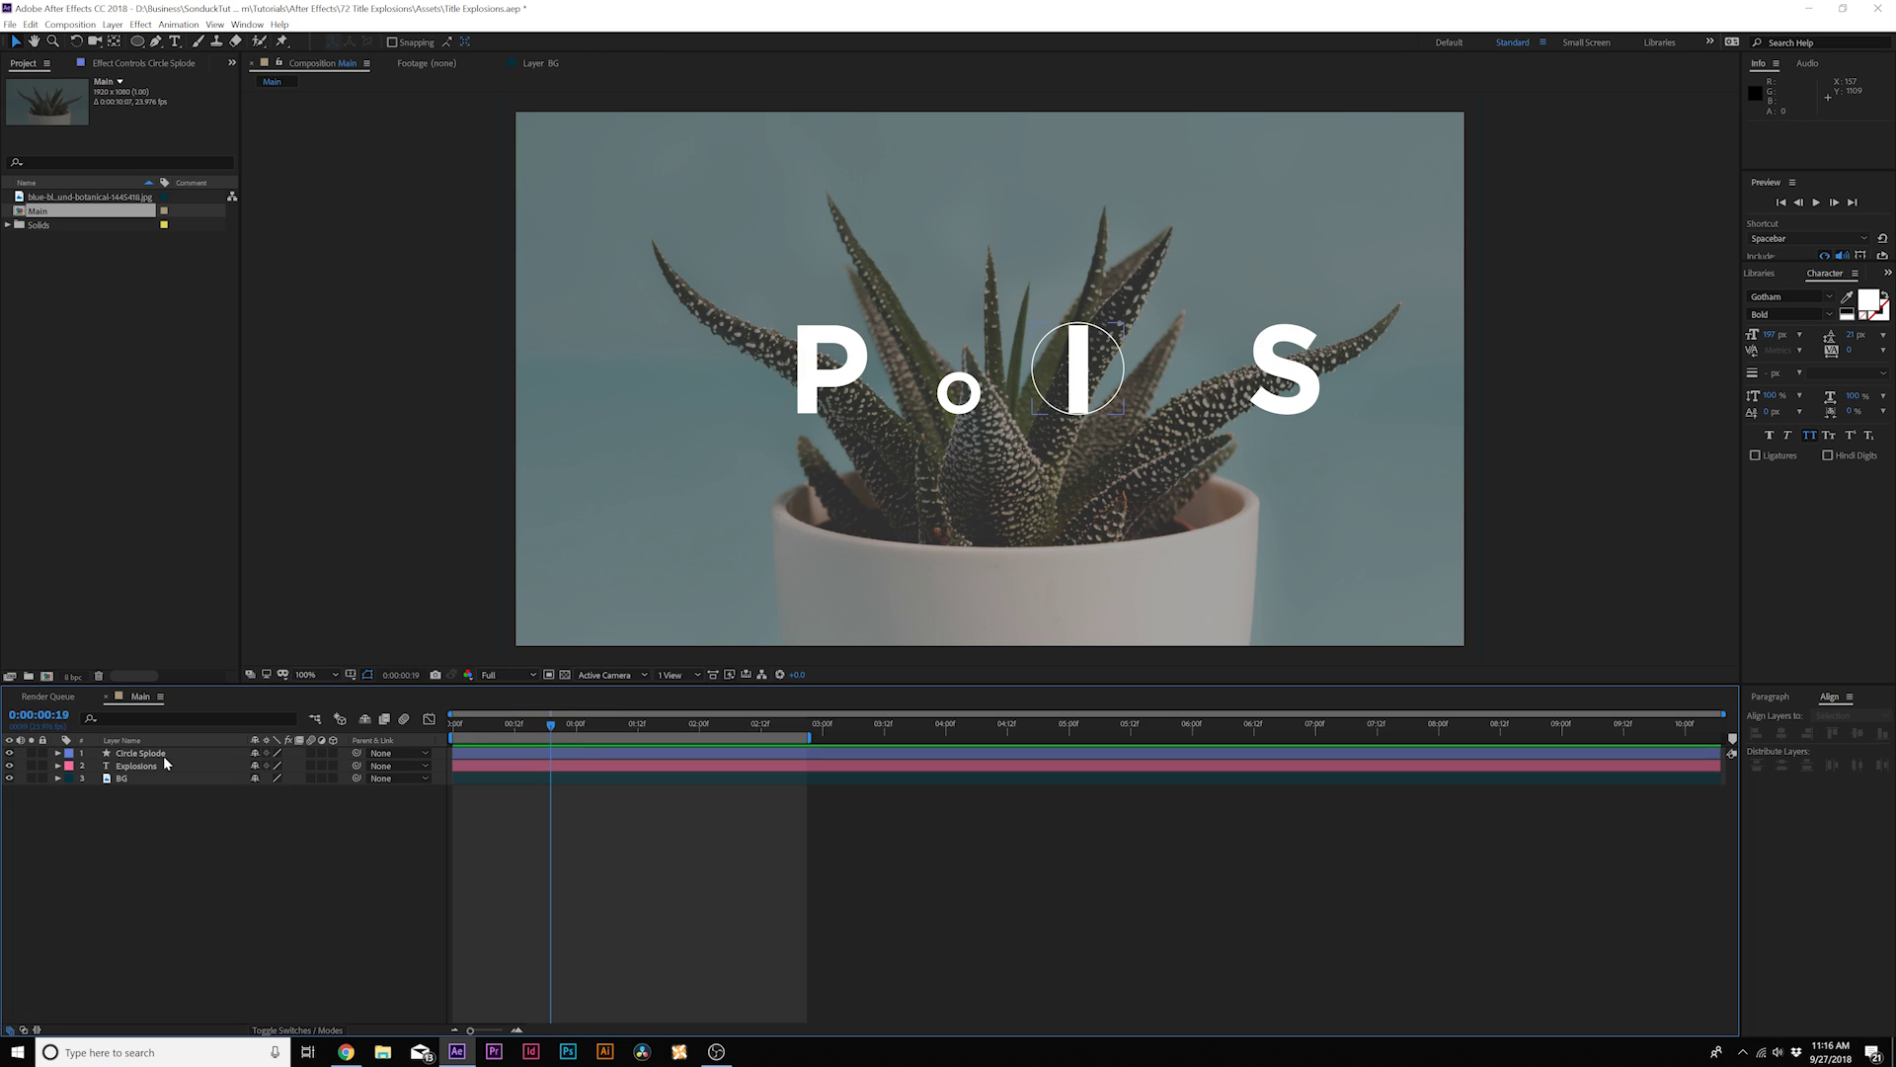
{"action": "left_click", "coordinate": [163, 755]}
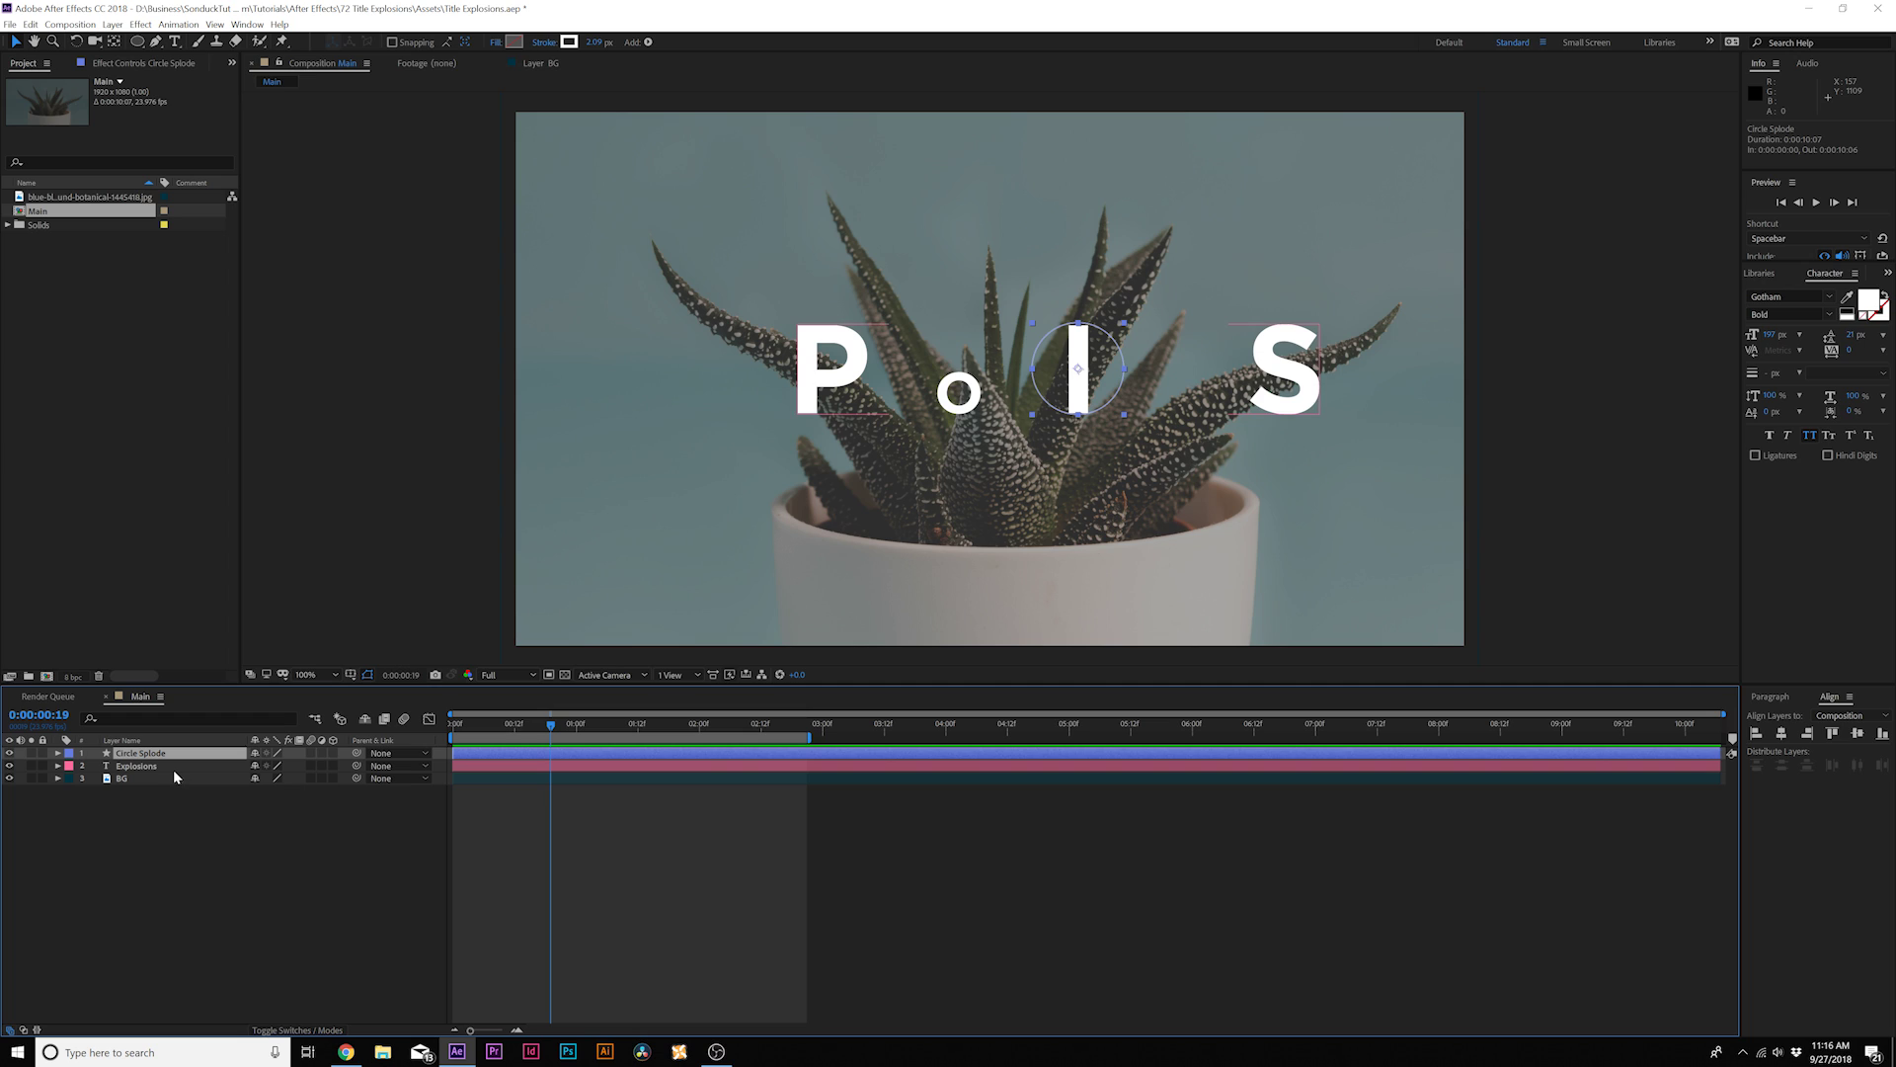
- Duplicate Circle Splode, move the copy onto the letter S, and preview the bursts
{"action": "key", "text": "ctrl+d"}
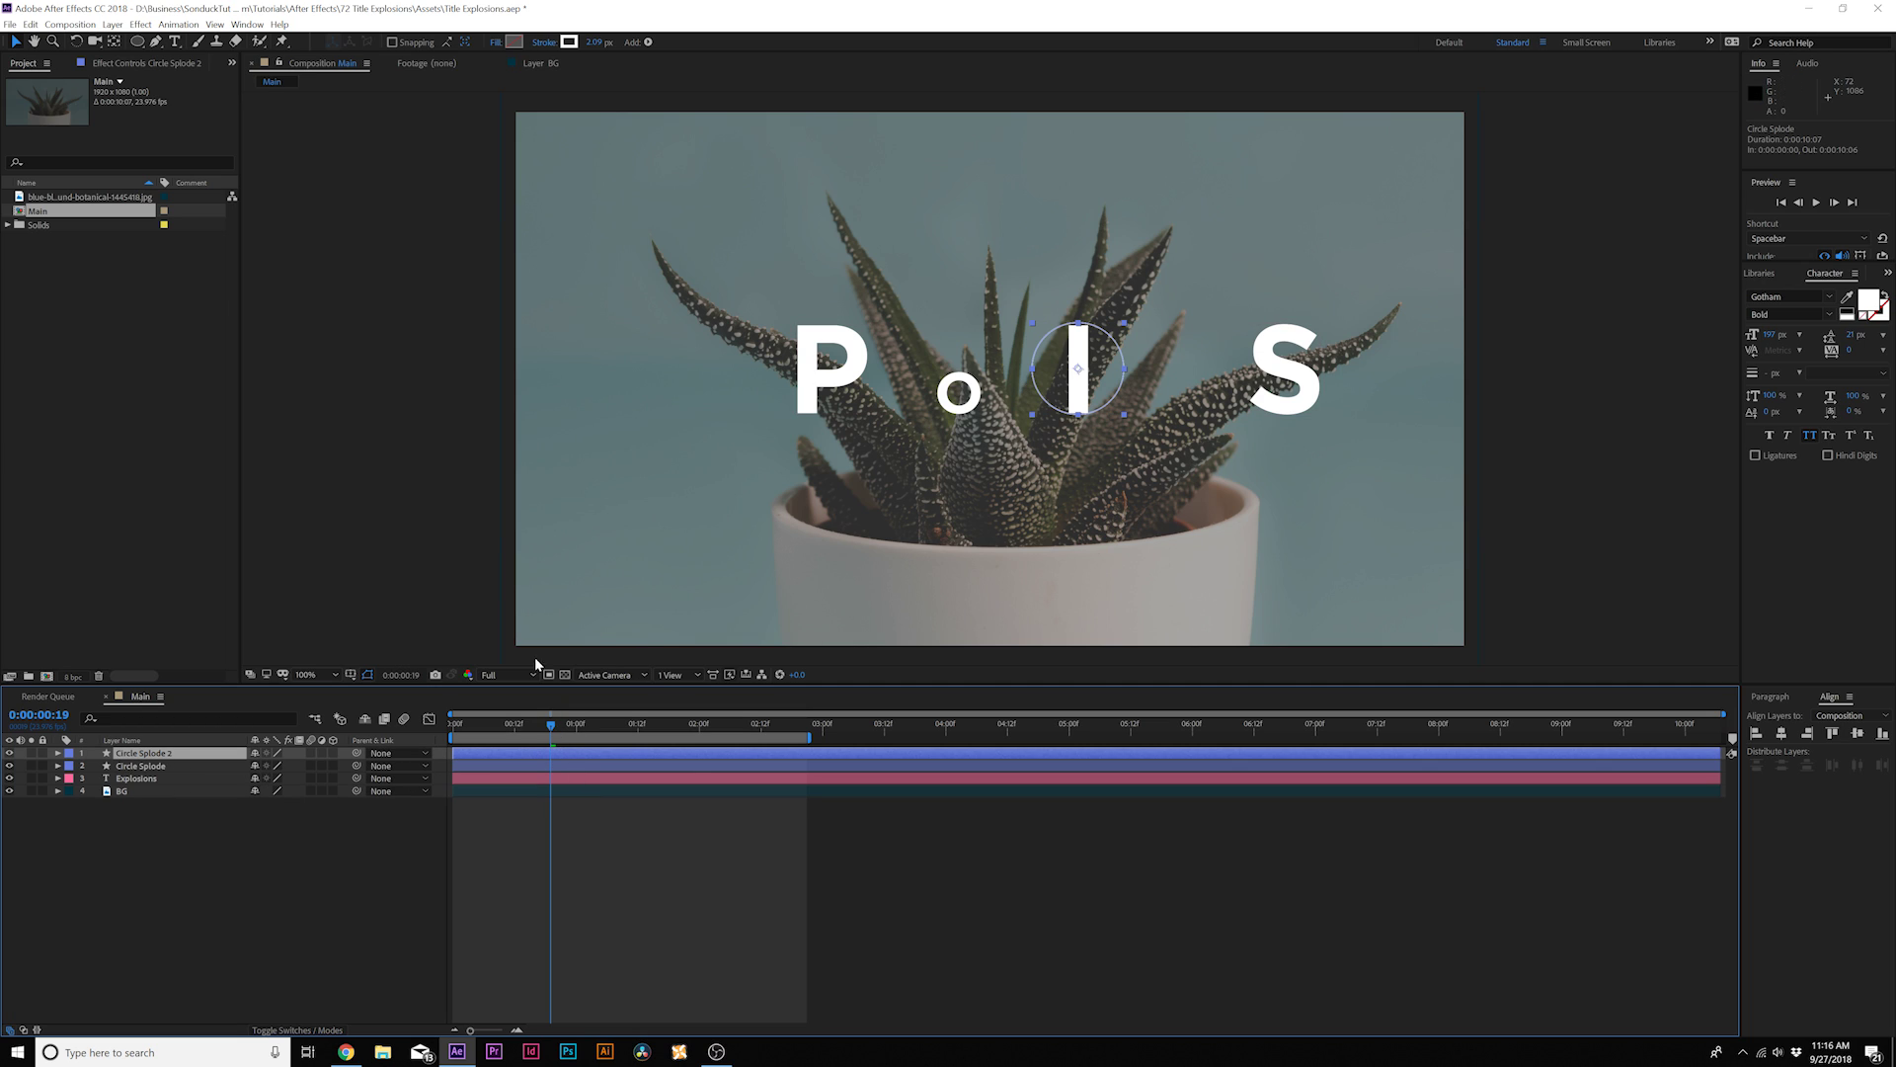
{"action": "mouse_move", "coordinate": [530, 731]}
{"action": "left_mouse_down"}
{"action": "mouse_move", "coordinate": [491, 731]}
{"action": "mouse_move", "coordinate": [514, 730]}
{"action": "left_mouse_up"}
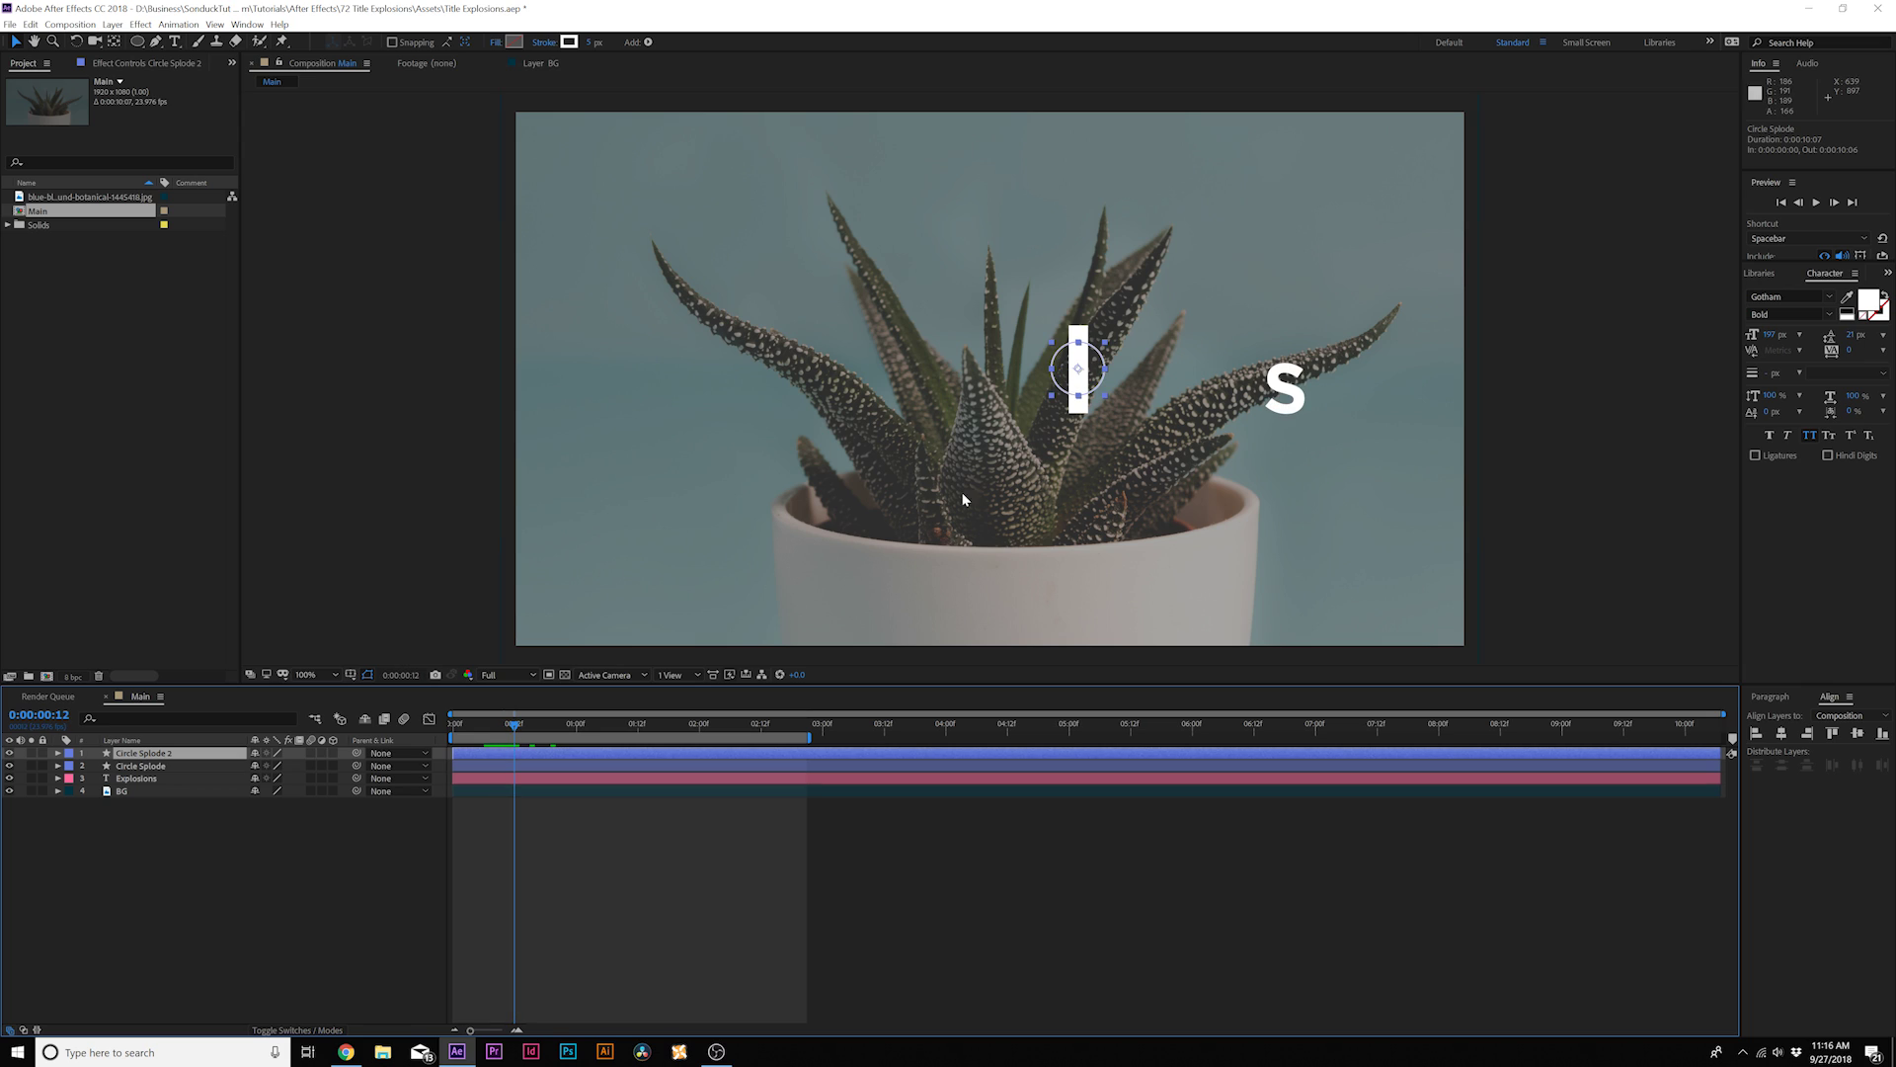
{"action": "left_click_drag", "start_coordinate": [1078, 372], "coordinate": [1286, 385]}
{"action": "left_click_drag", "start_coordinate": [517, 725], "coordinate": [550, 753]}
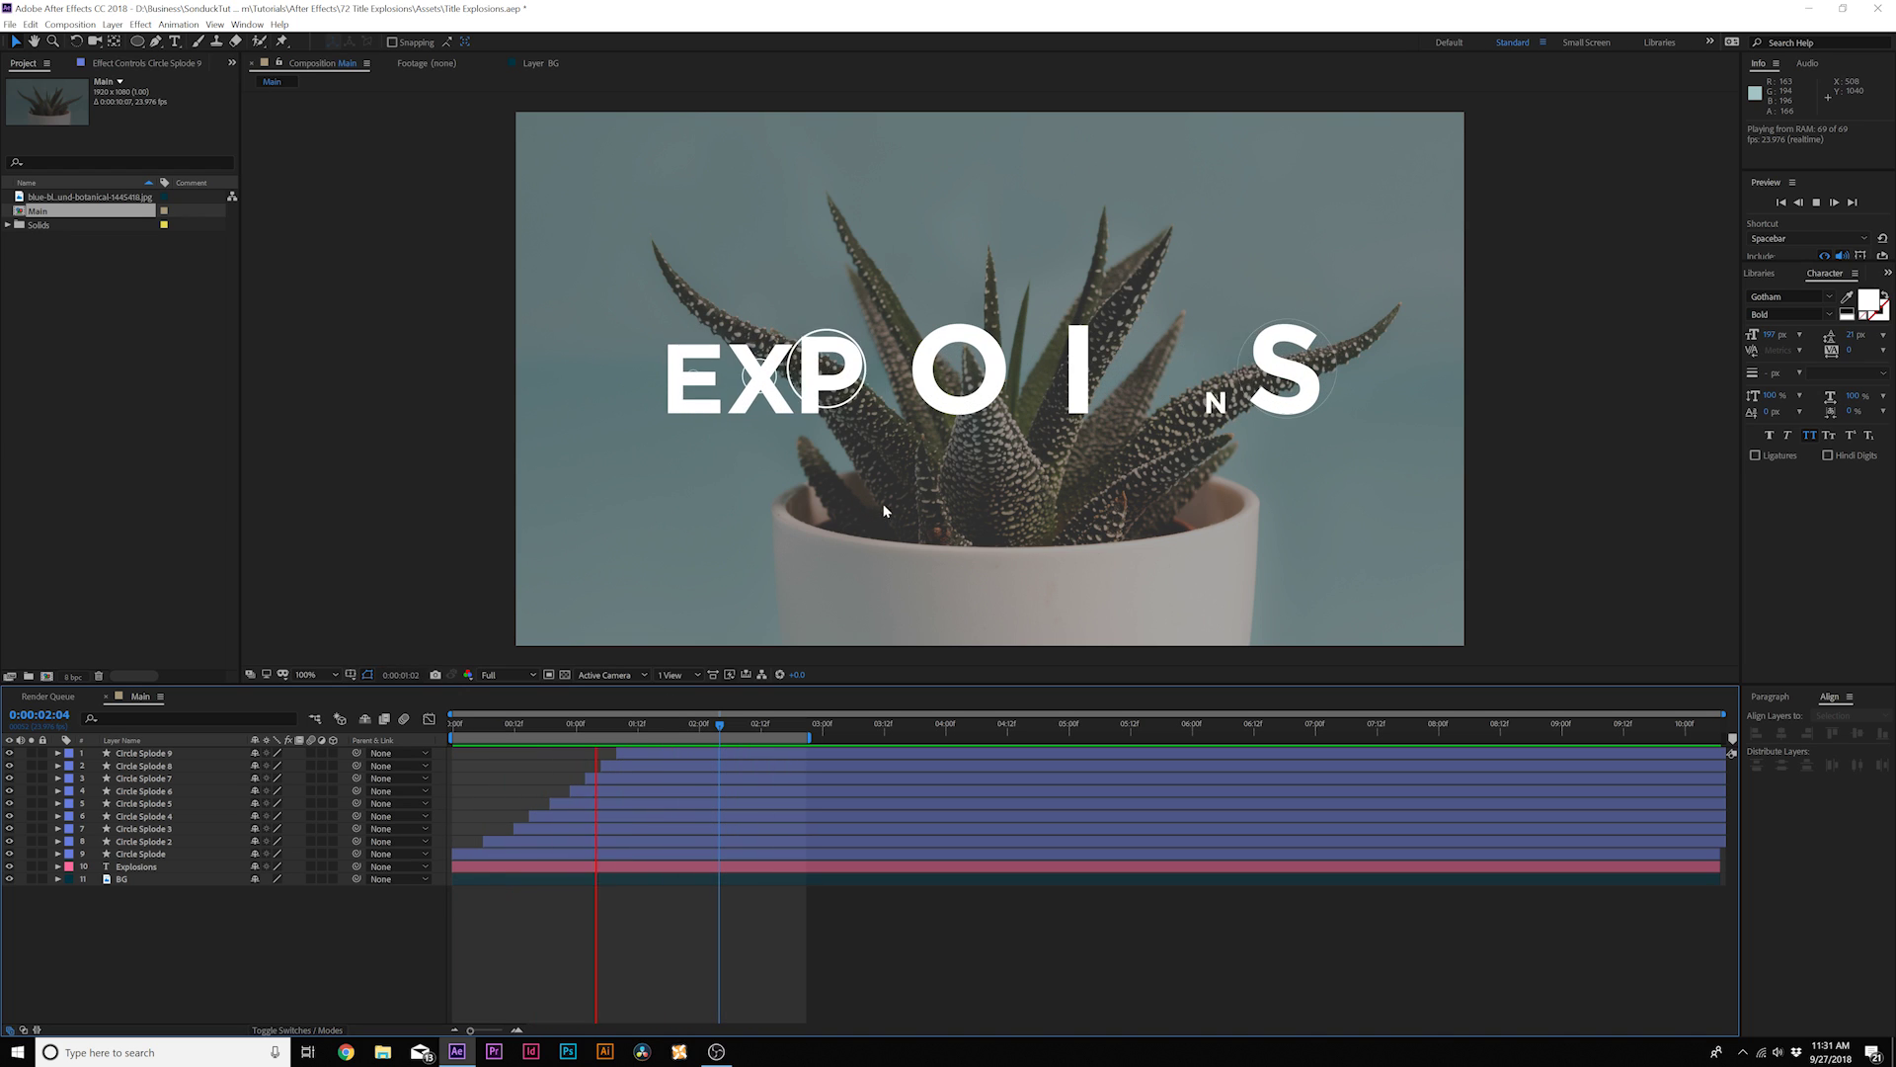
{"action": "key", "text": "space"}
{"action": "left_click", "coordinate": [469, 724]}
{"action": "left_click_drag", "start_coordinate": [480, 727], "coordinate": [669, 725]}
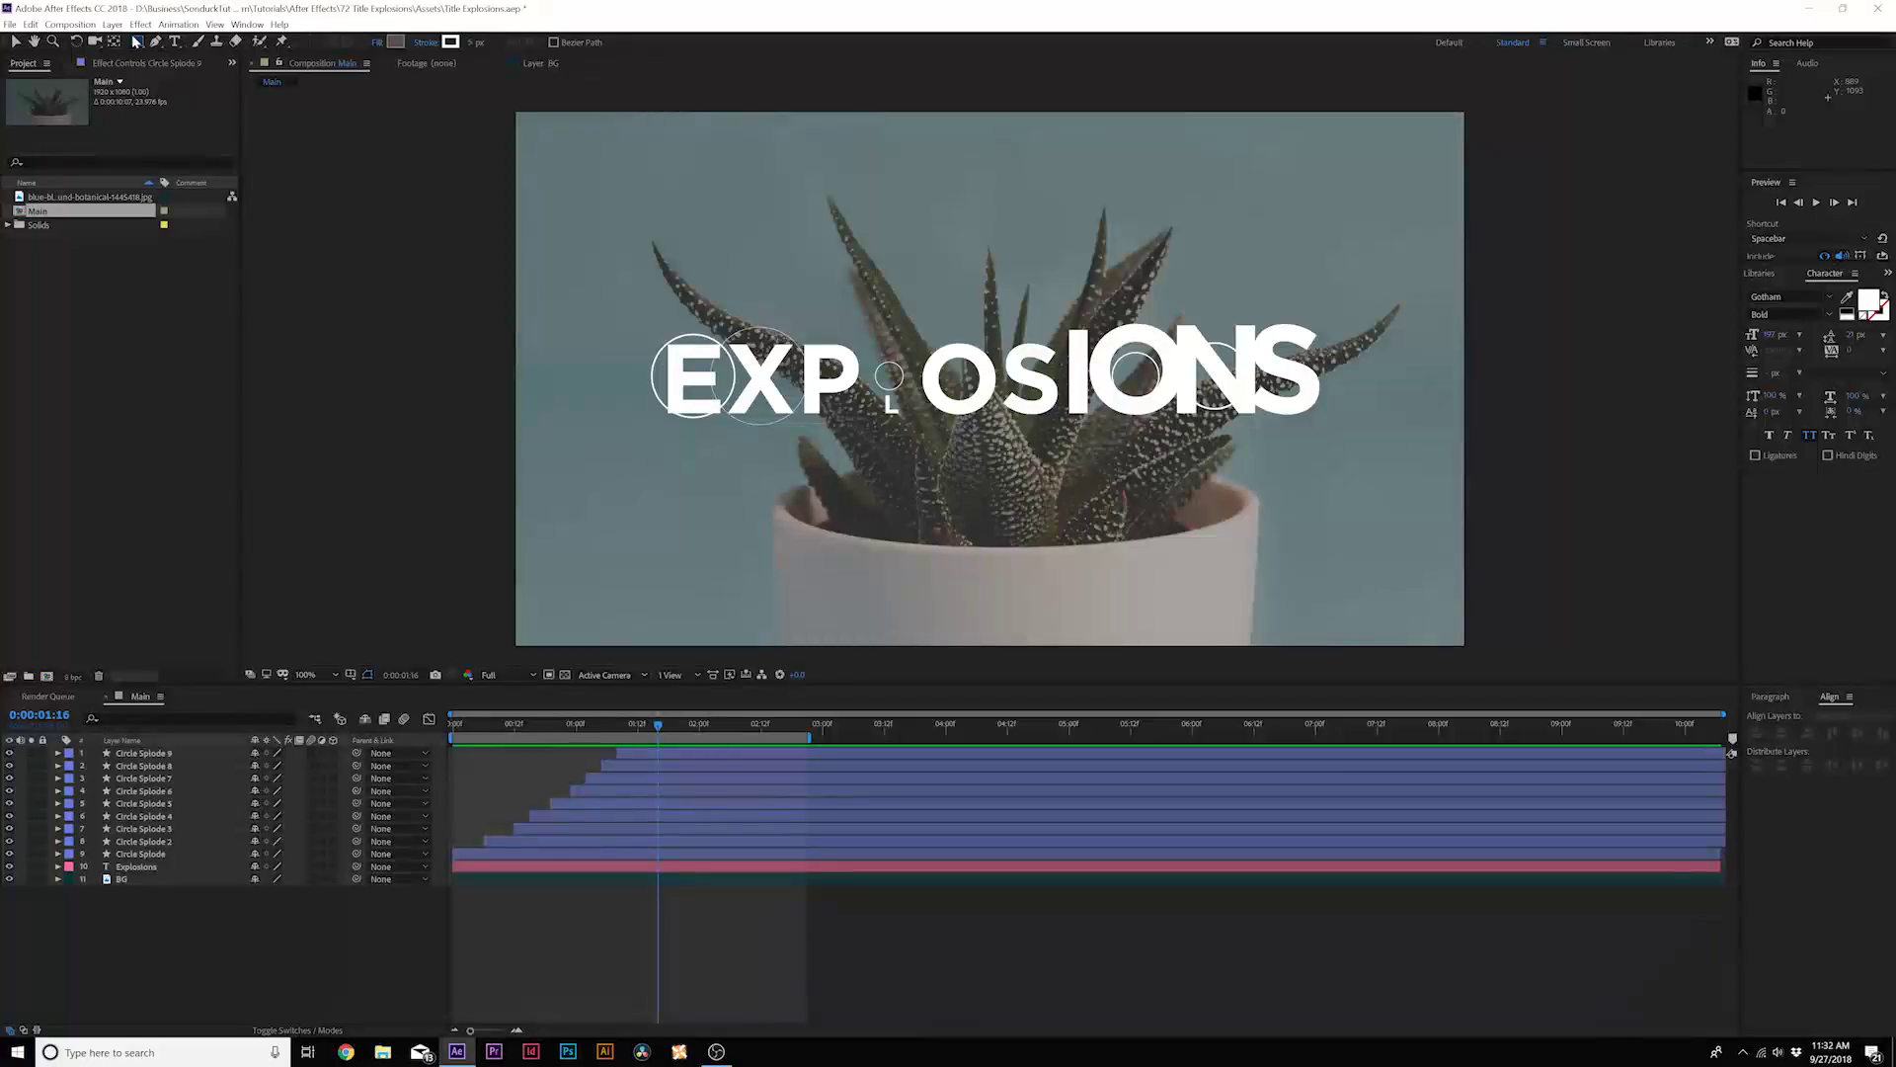
{"action": "left_click", "coordinate": [139, 41]}
- Draw a small square below the E and center its anchor point in the layer content
{"action": "left_click", "coordinate": [207, 40]}
{"action": "left_click_drag", "start_coordinate": [715, 457], "coordinate": [756, 497]}
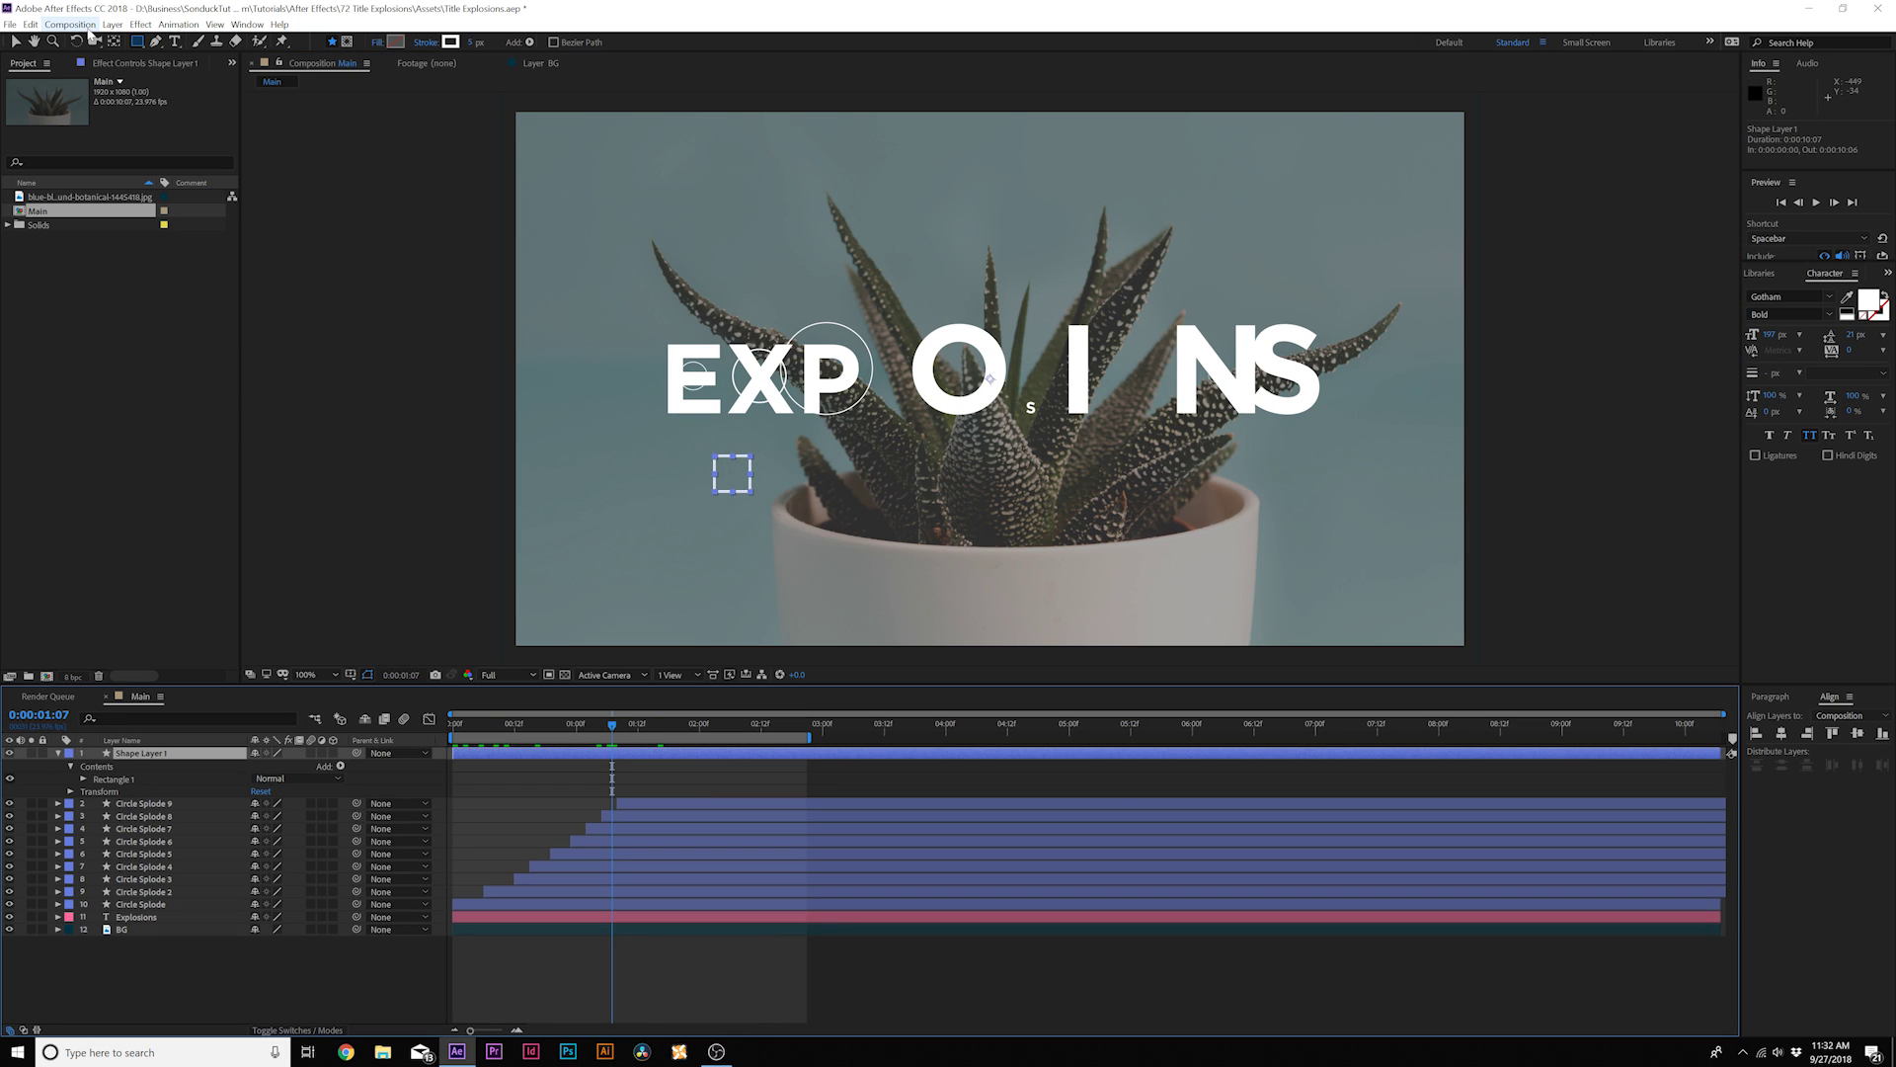
{"action": "left_click", "coordinate": [114, 24]}
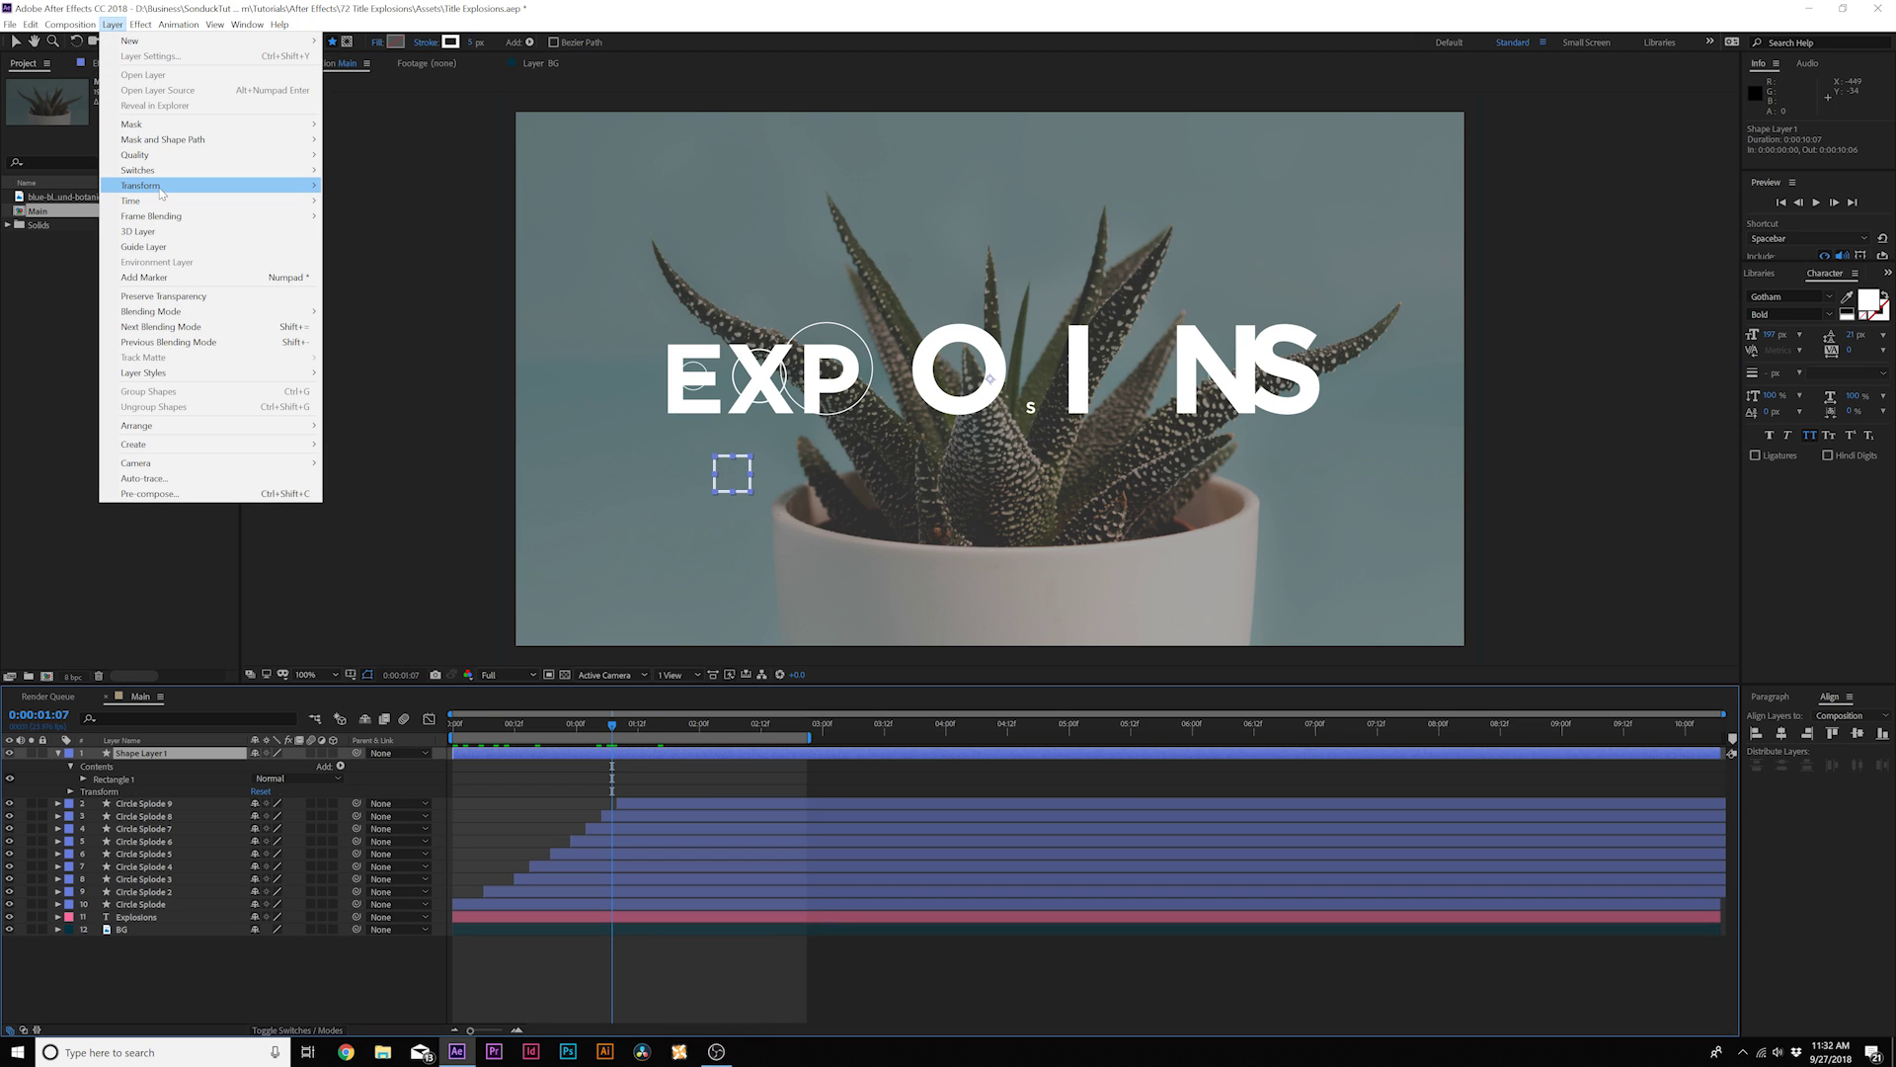
{"action": "mouse_move", "coordinate": [163, 188]}
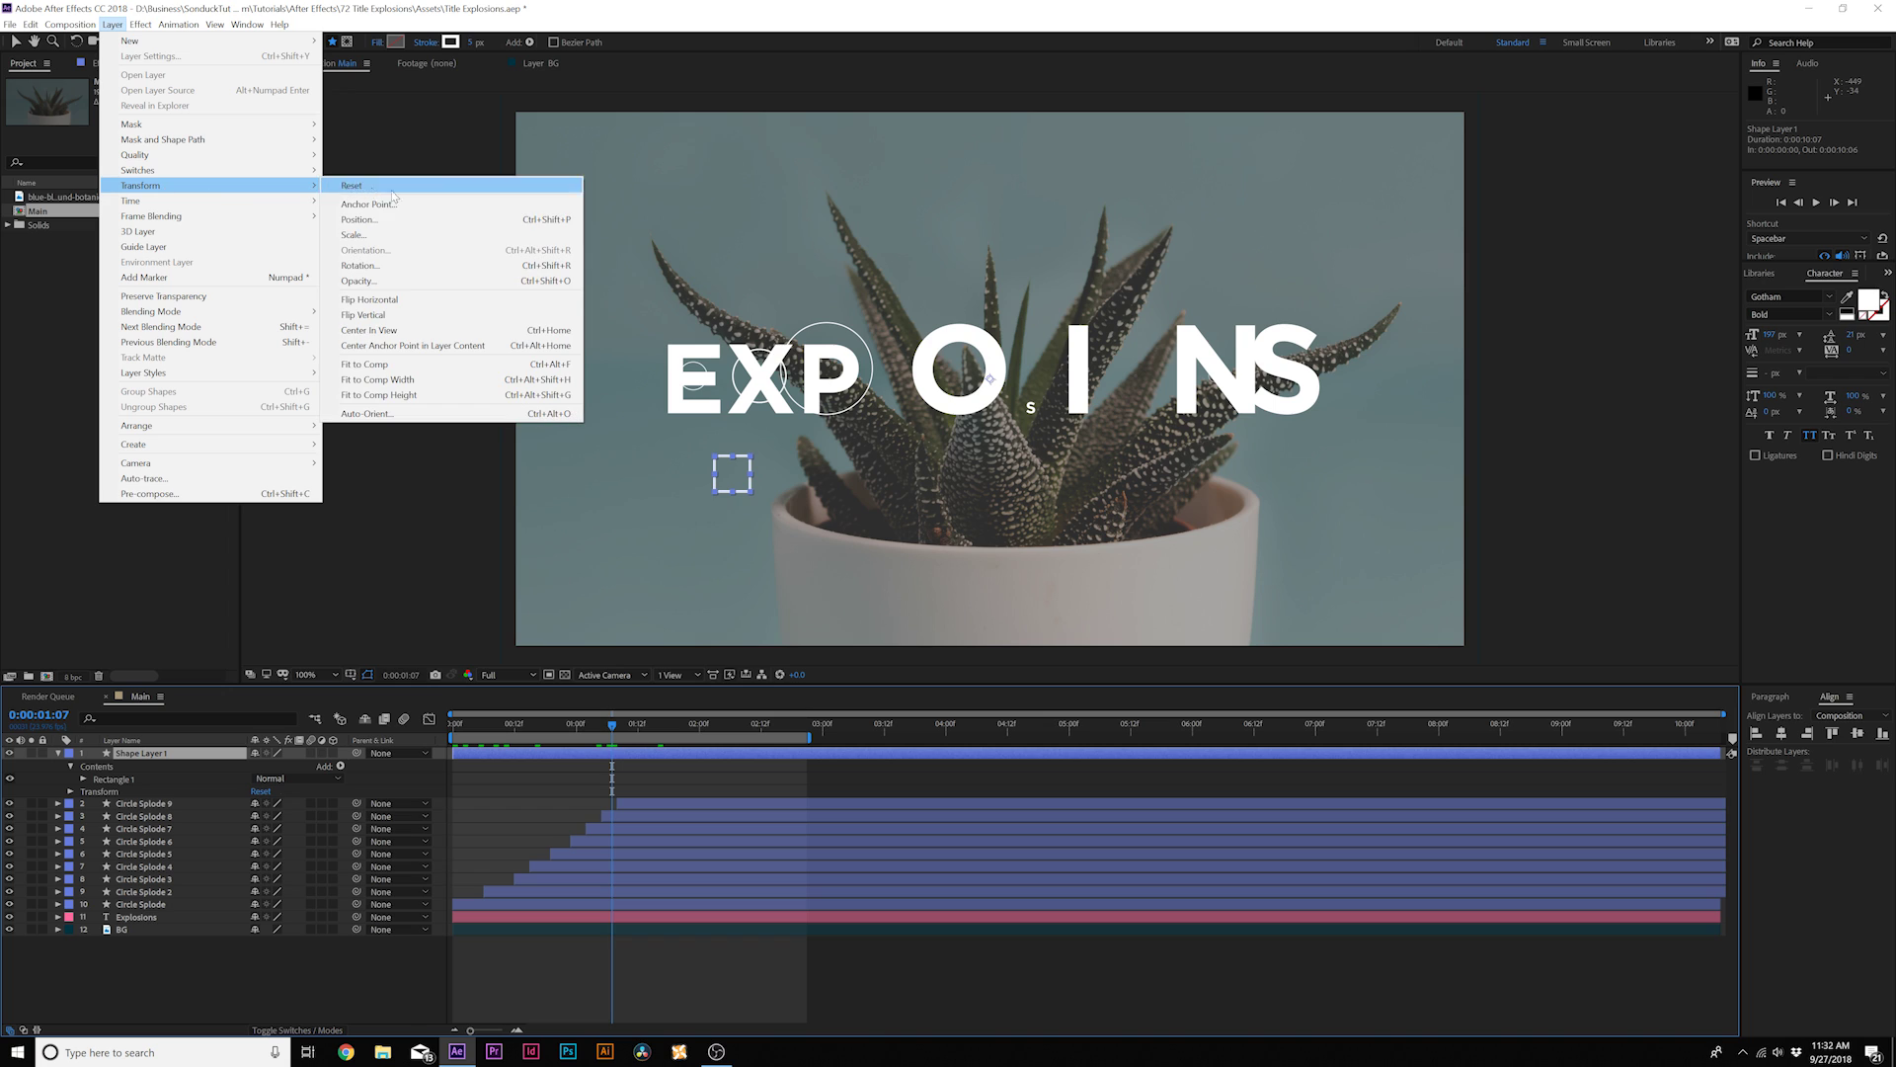
{"action": "left_click", "coordinate": [413, 348]}
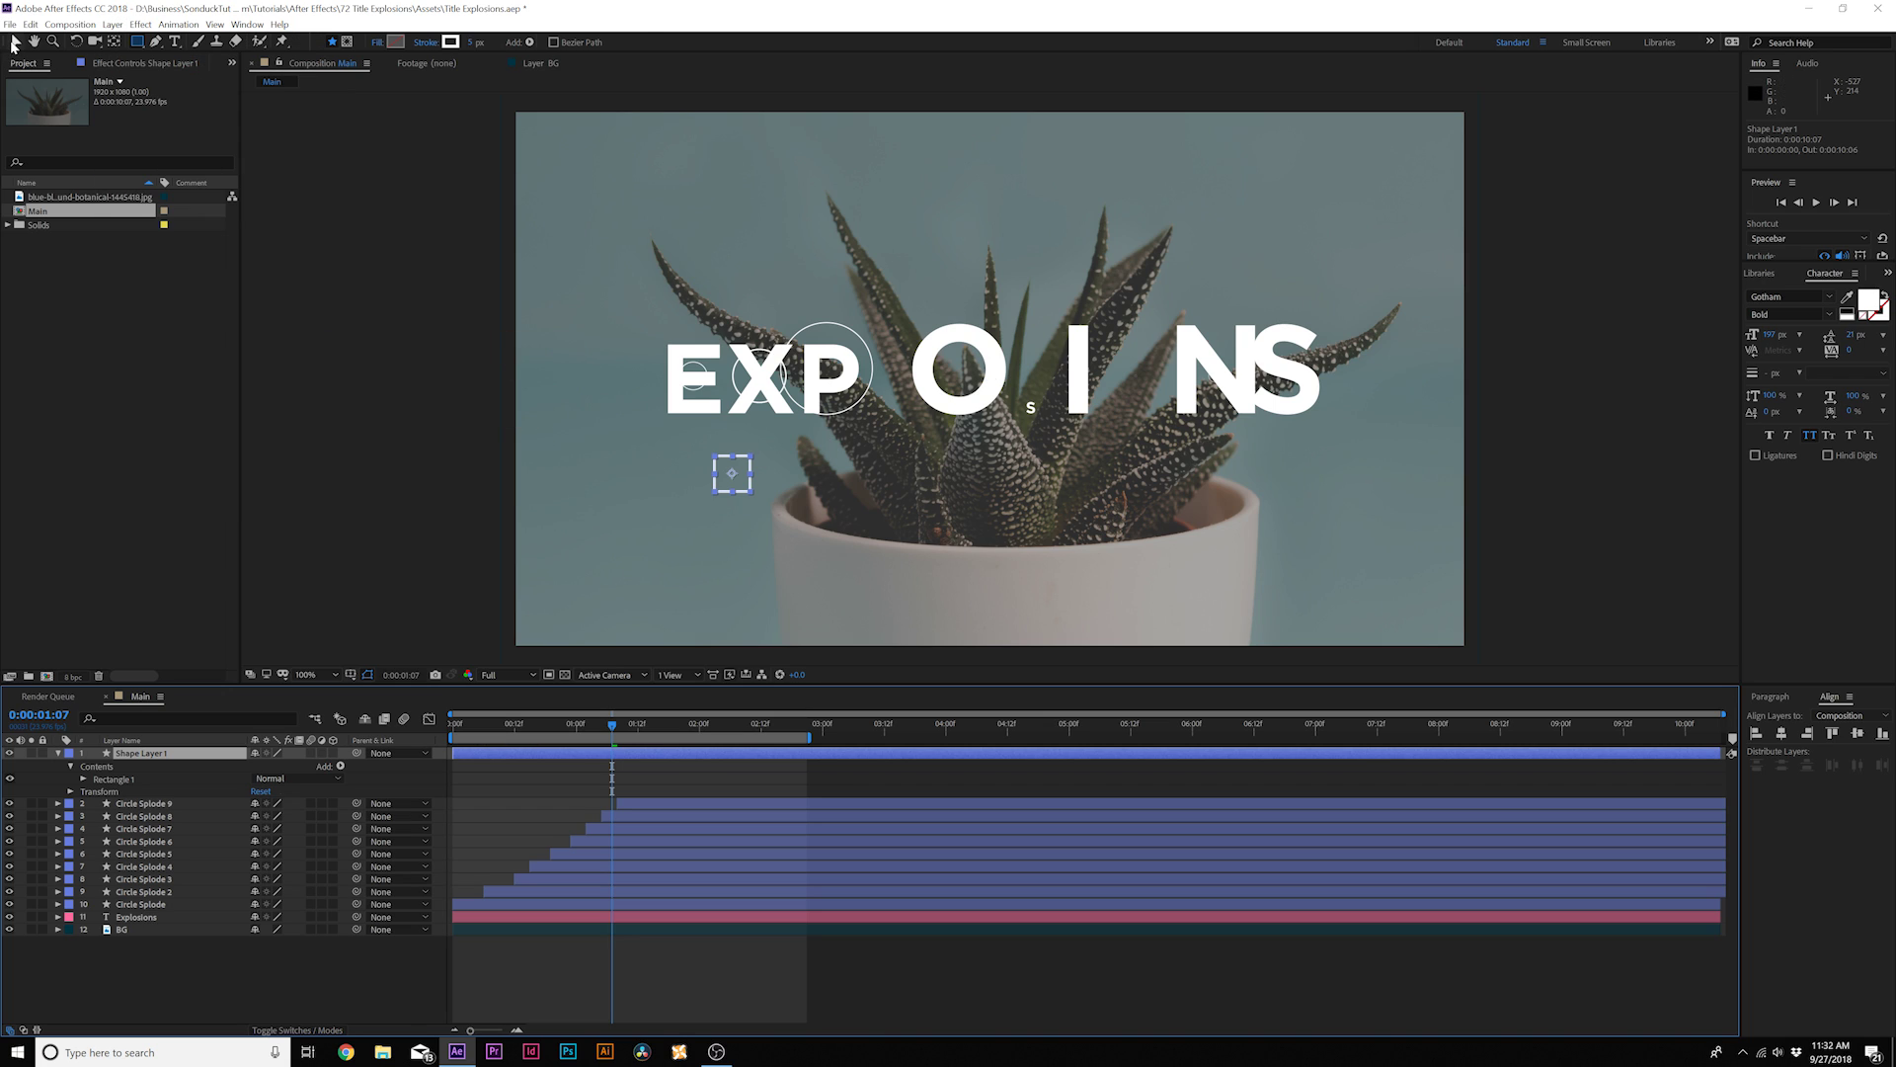
- Move the square beside the E and show its Position and Scale properties
{"action": "left_click", "coordinate": [14, 44]}
{"action": "key", "text": "s"}
{"action": "key", "text": "Page_Up"}
{"action": "key", "text": "Page_Up"}
{"action": "key", "text": "Page_Up"}
{"action": "key", "text": "Page_Up"}
{"action": "key", "text": "Page_Up"}
{"action": "mouse_move", "coordinate": [707, 409]}
{"action": "left_mouse_down"}
{"action": "mouse_move", "coordinate": [734, 473]}
{"action": "mouse_move", "coordinate": [696, 398]}
{"action": "left_mouse_up"}
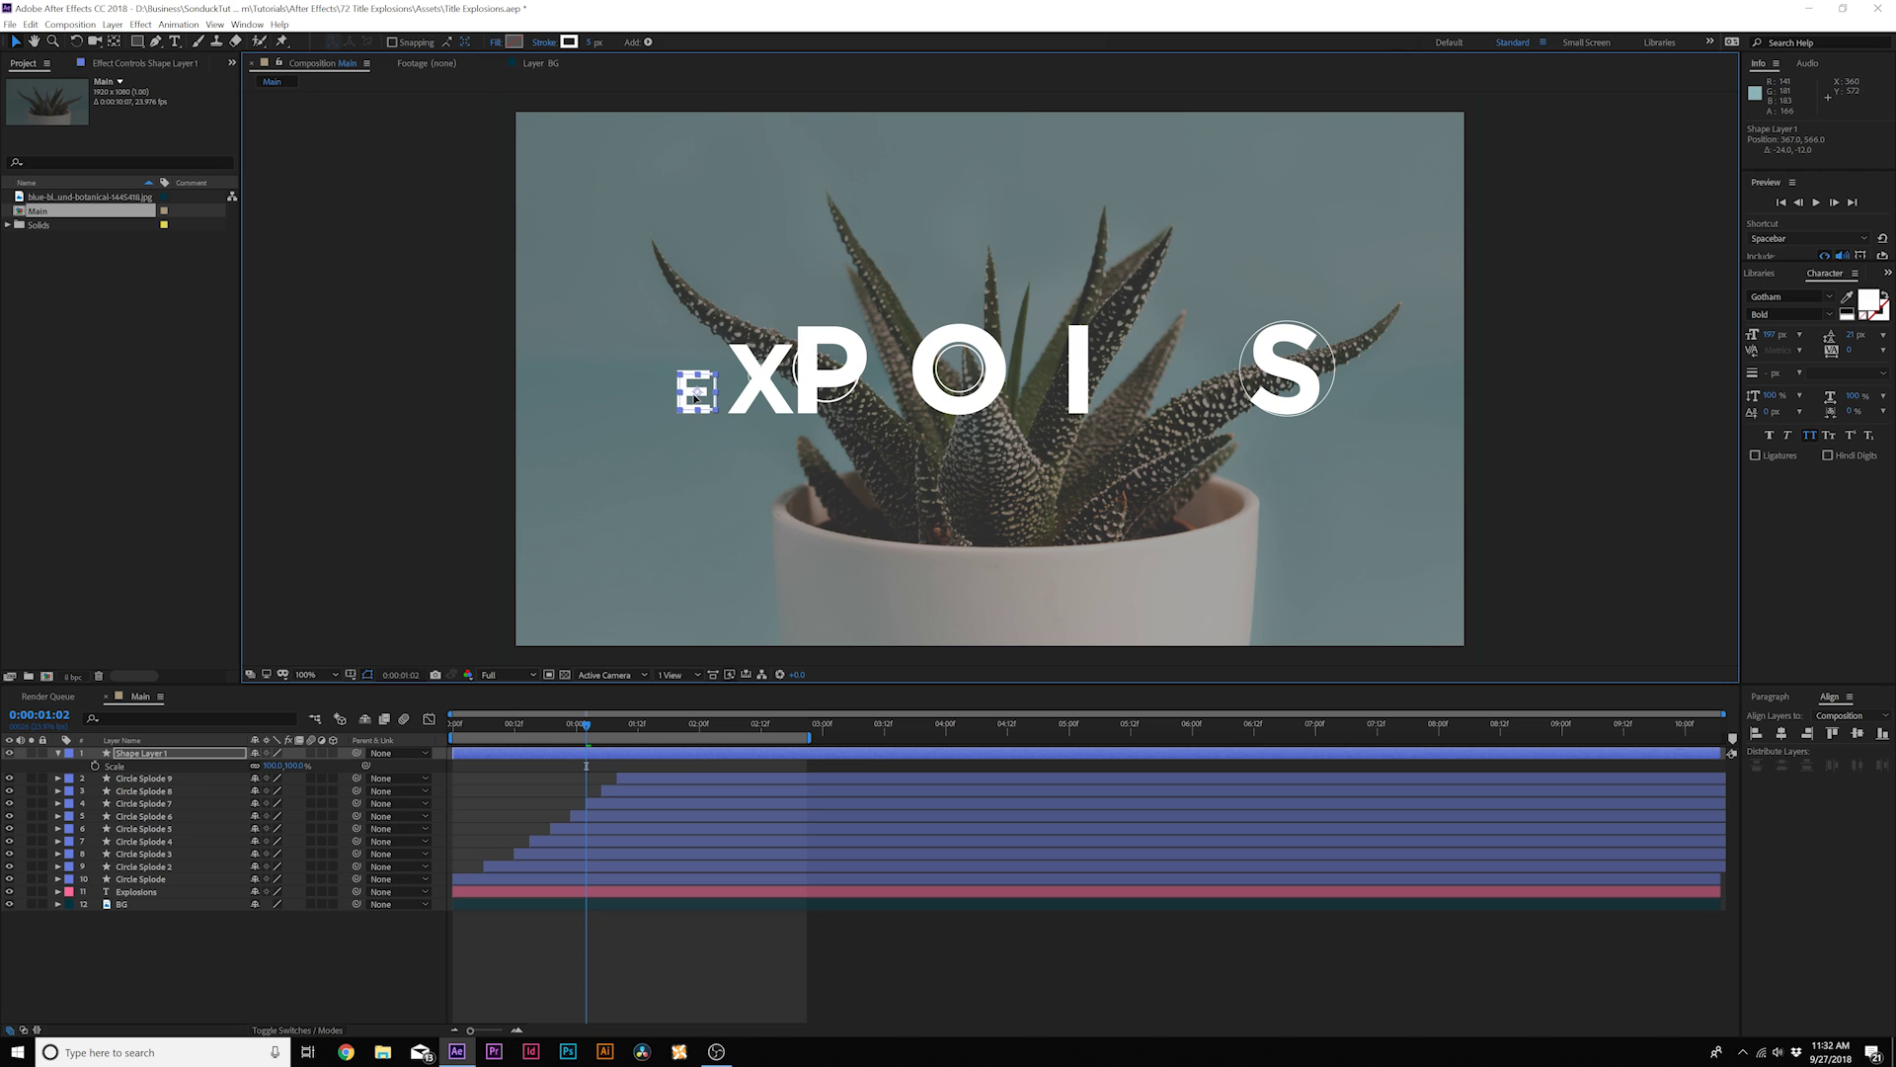
{"action": "mouse_move", "coordinate": [580, 728]}
{"action": "left_mouse_down"}
{"action": "mouse_move", "coordinate": [639, 728]}
{"action": "mouse_move", "coordinate": [564, 724]}
{"action": "left_mouse_up"}
{"action": "key", "text": "s"}
{"action": "key", "text": "s"}
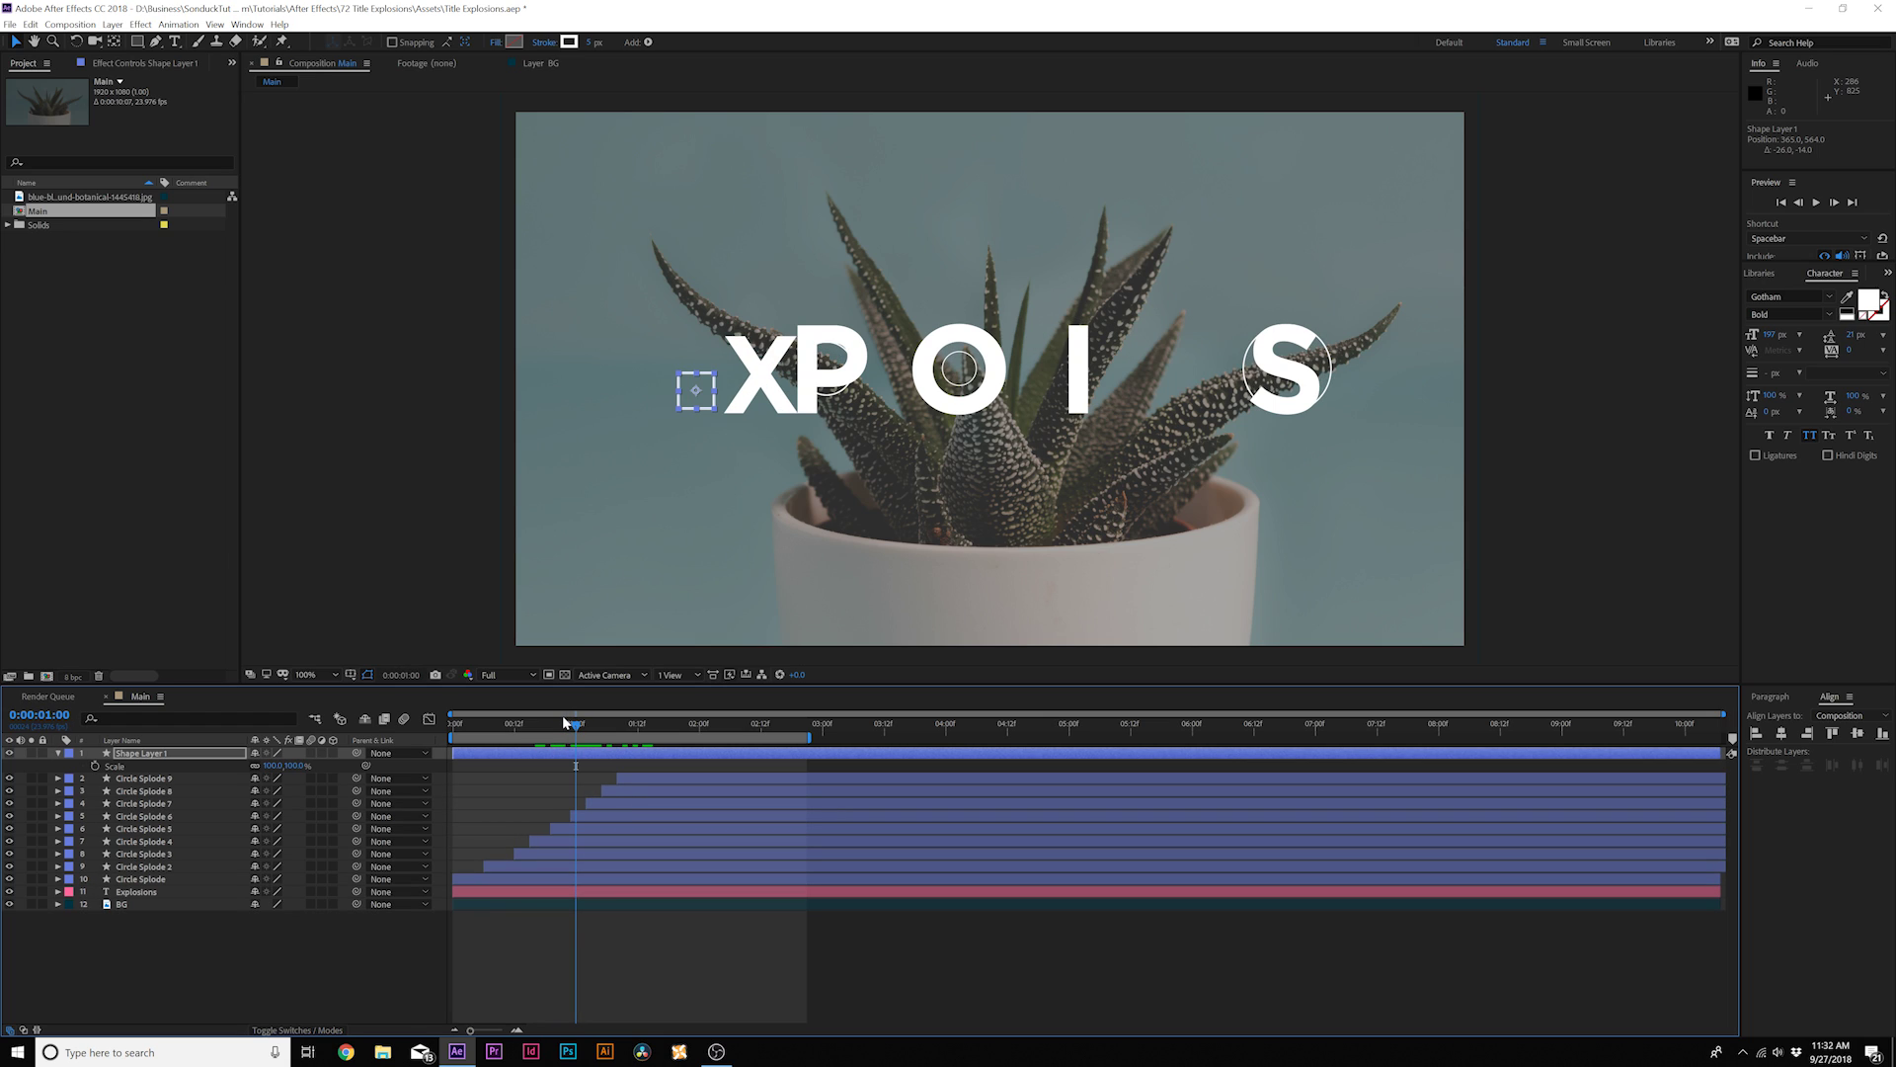
{"action": "key", "text": "shift+p"}
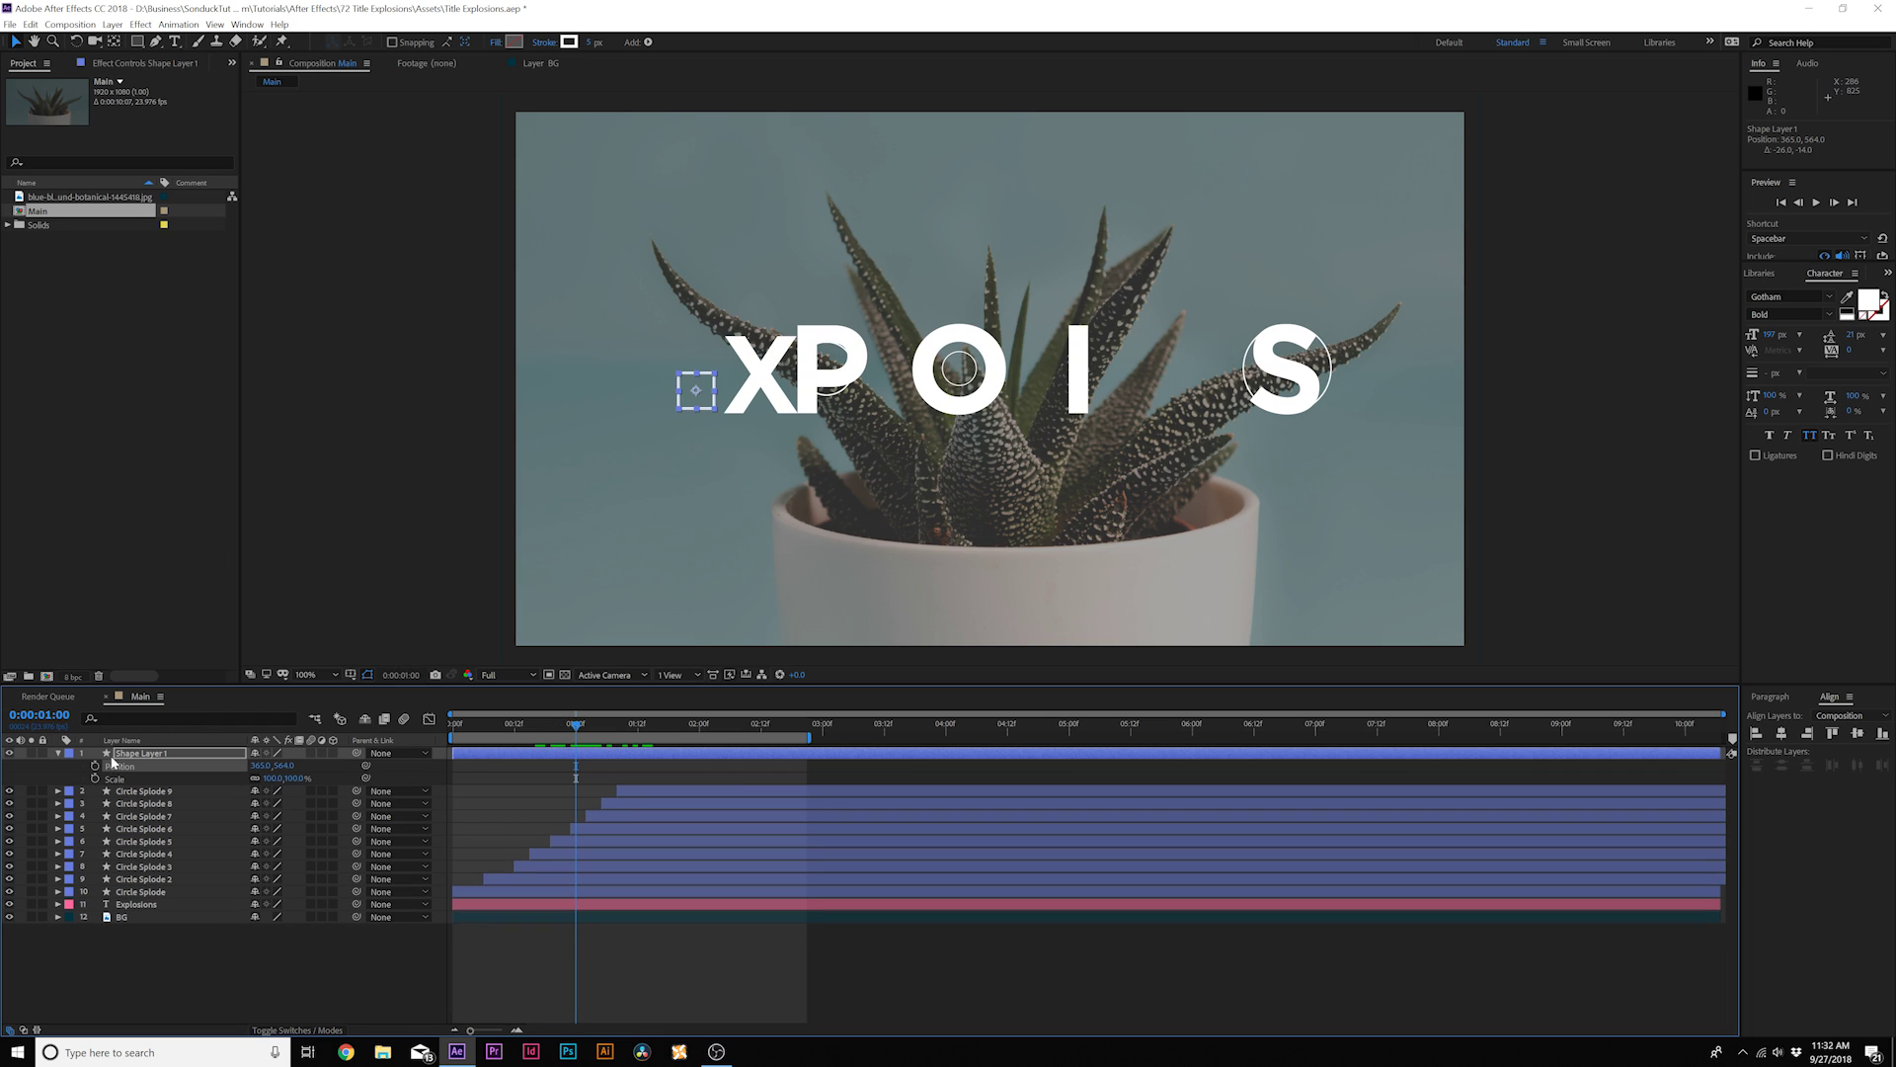
- Keyframe the square growing from Scale 0 to 80% while drifting down-left from the E
{"action": "left_click", "coordinate": [96, 766]}
{"action": "left_click", "coordinate": [97, 778]}
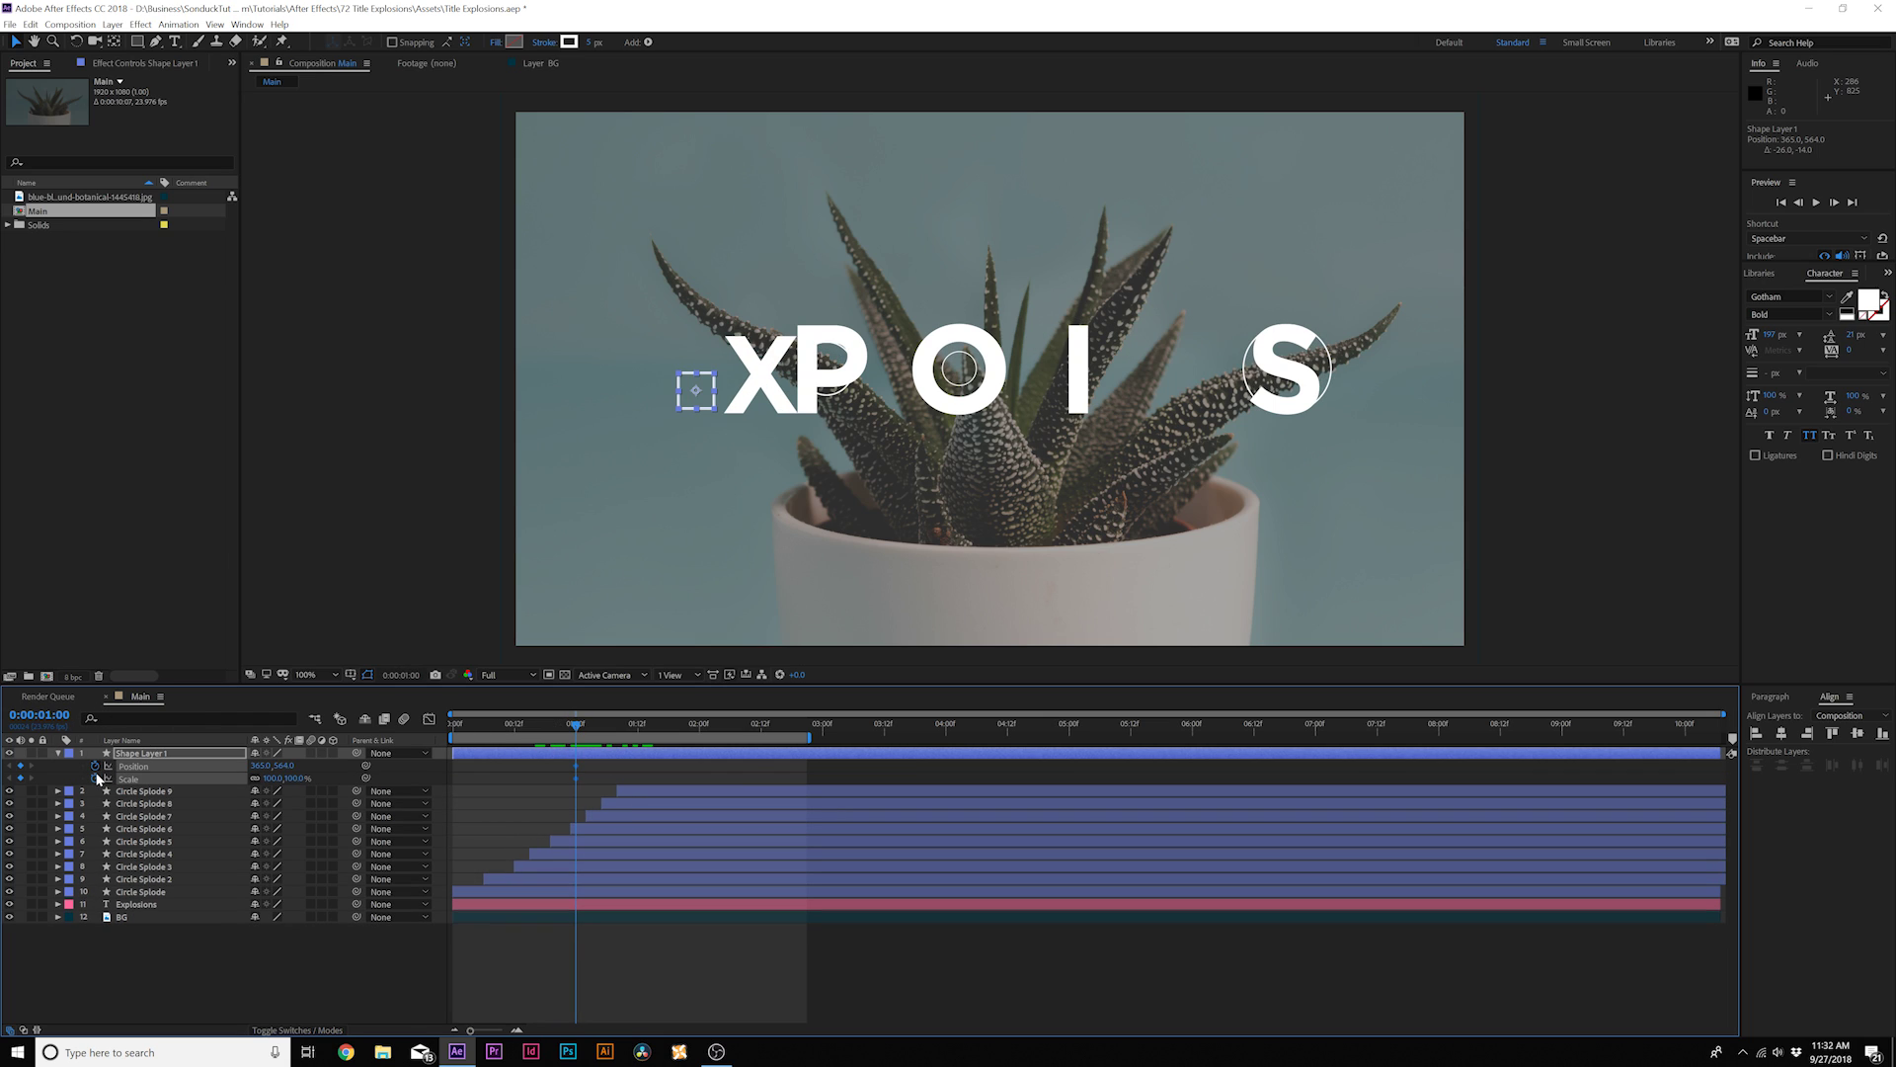
{"action": "left_click", "coordinate": [329, 780]}
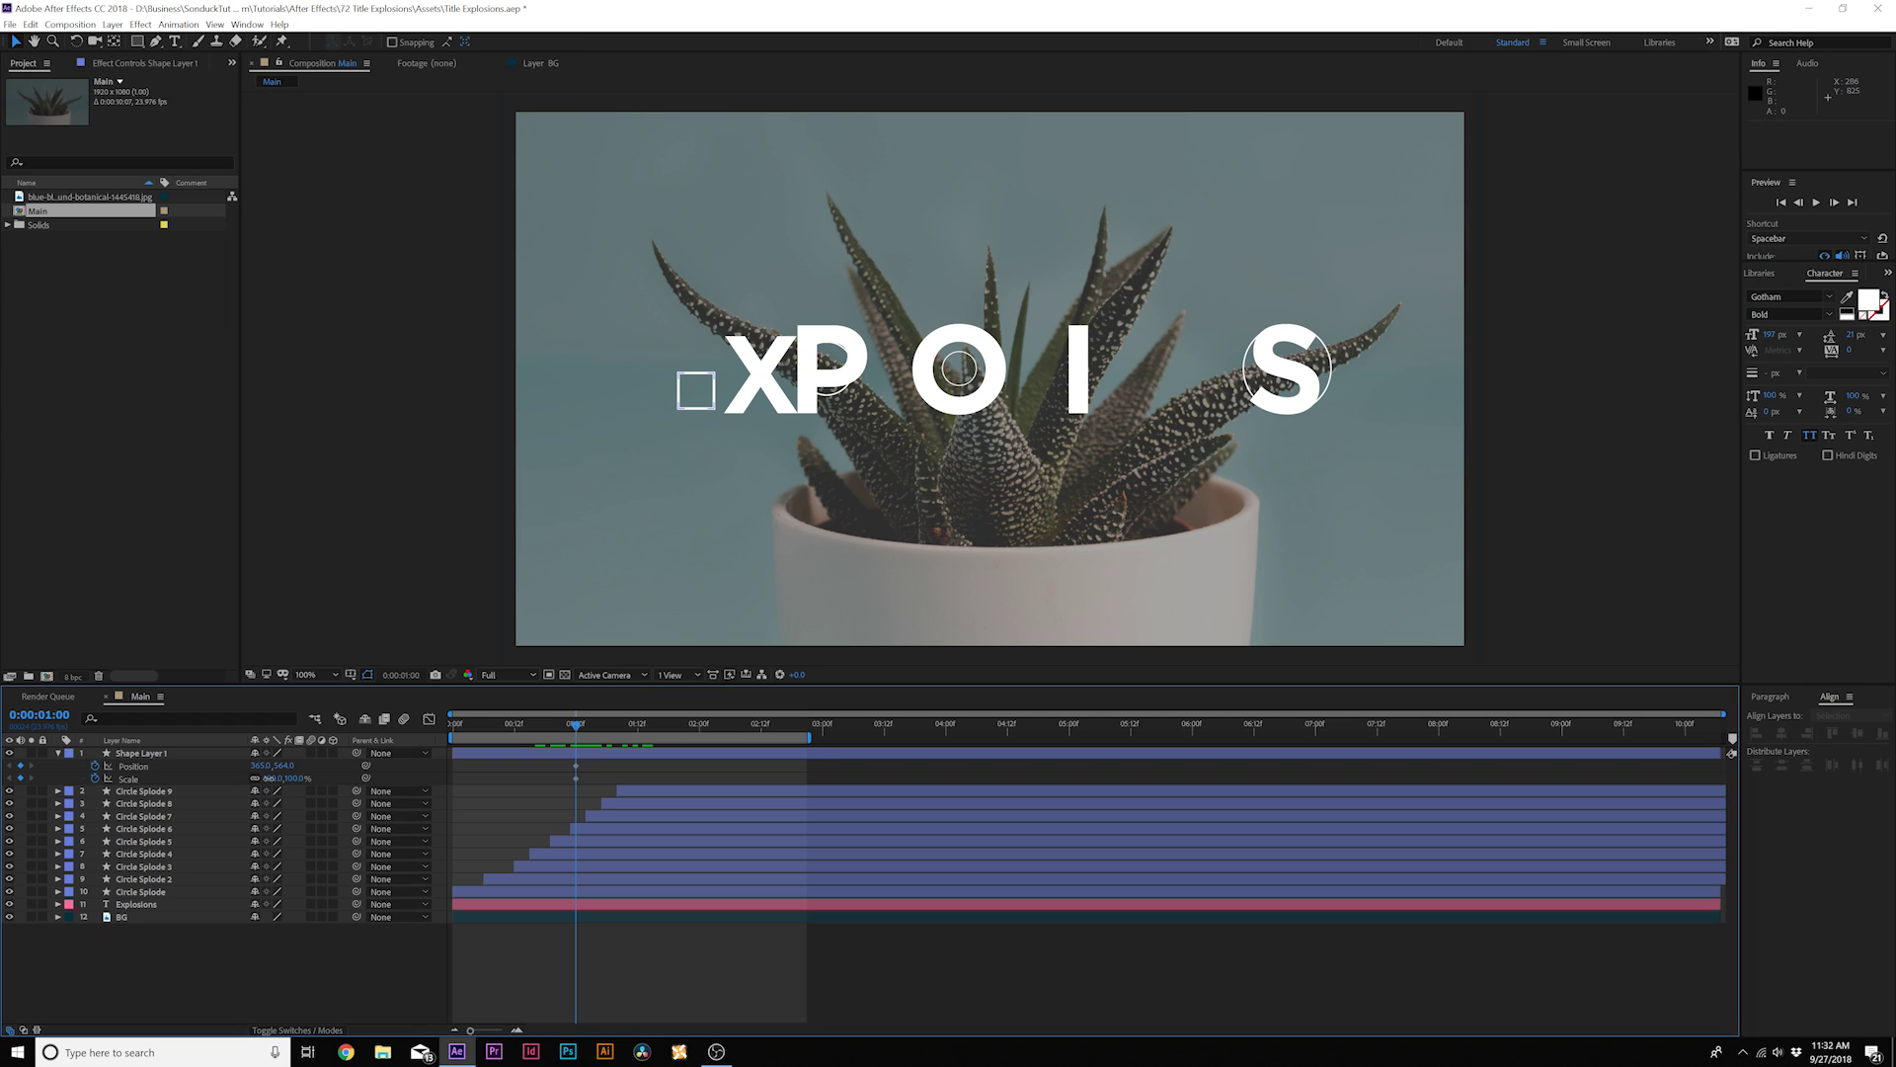
{"action": "key", "text": "Return"}
{"action": "left_click_drag", "start_coordinate": [578, 731], "coordinate": [766, 726]}
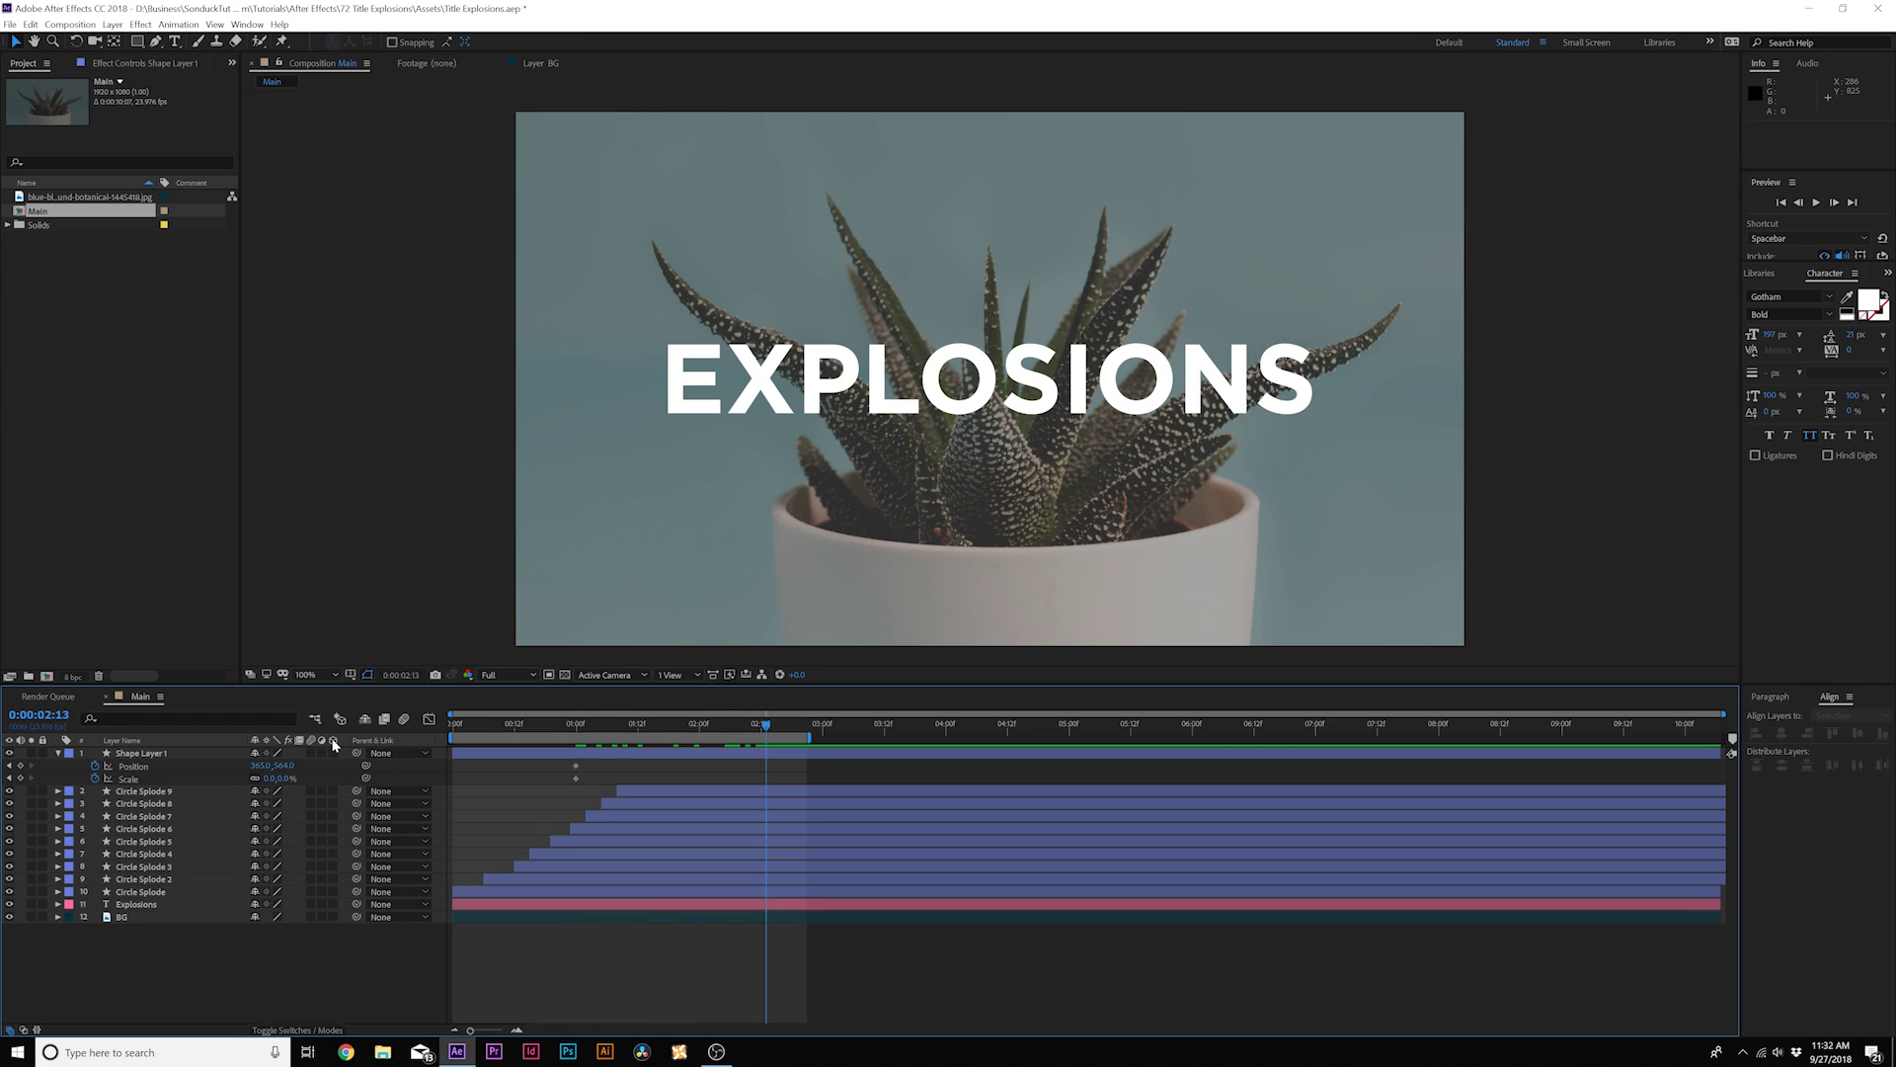
{"action": "left_click_drag", "start_coordinate": [266, 782], "coordinate": [192, 771]}
{"action": "left_click", "coordinate": [575, 743]}
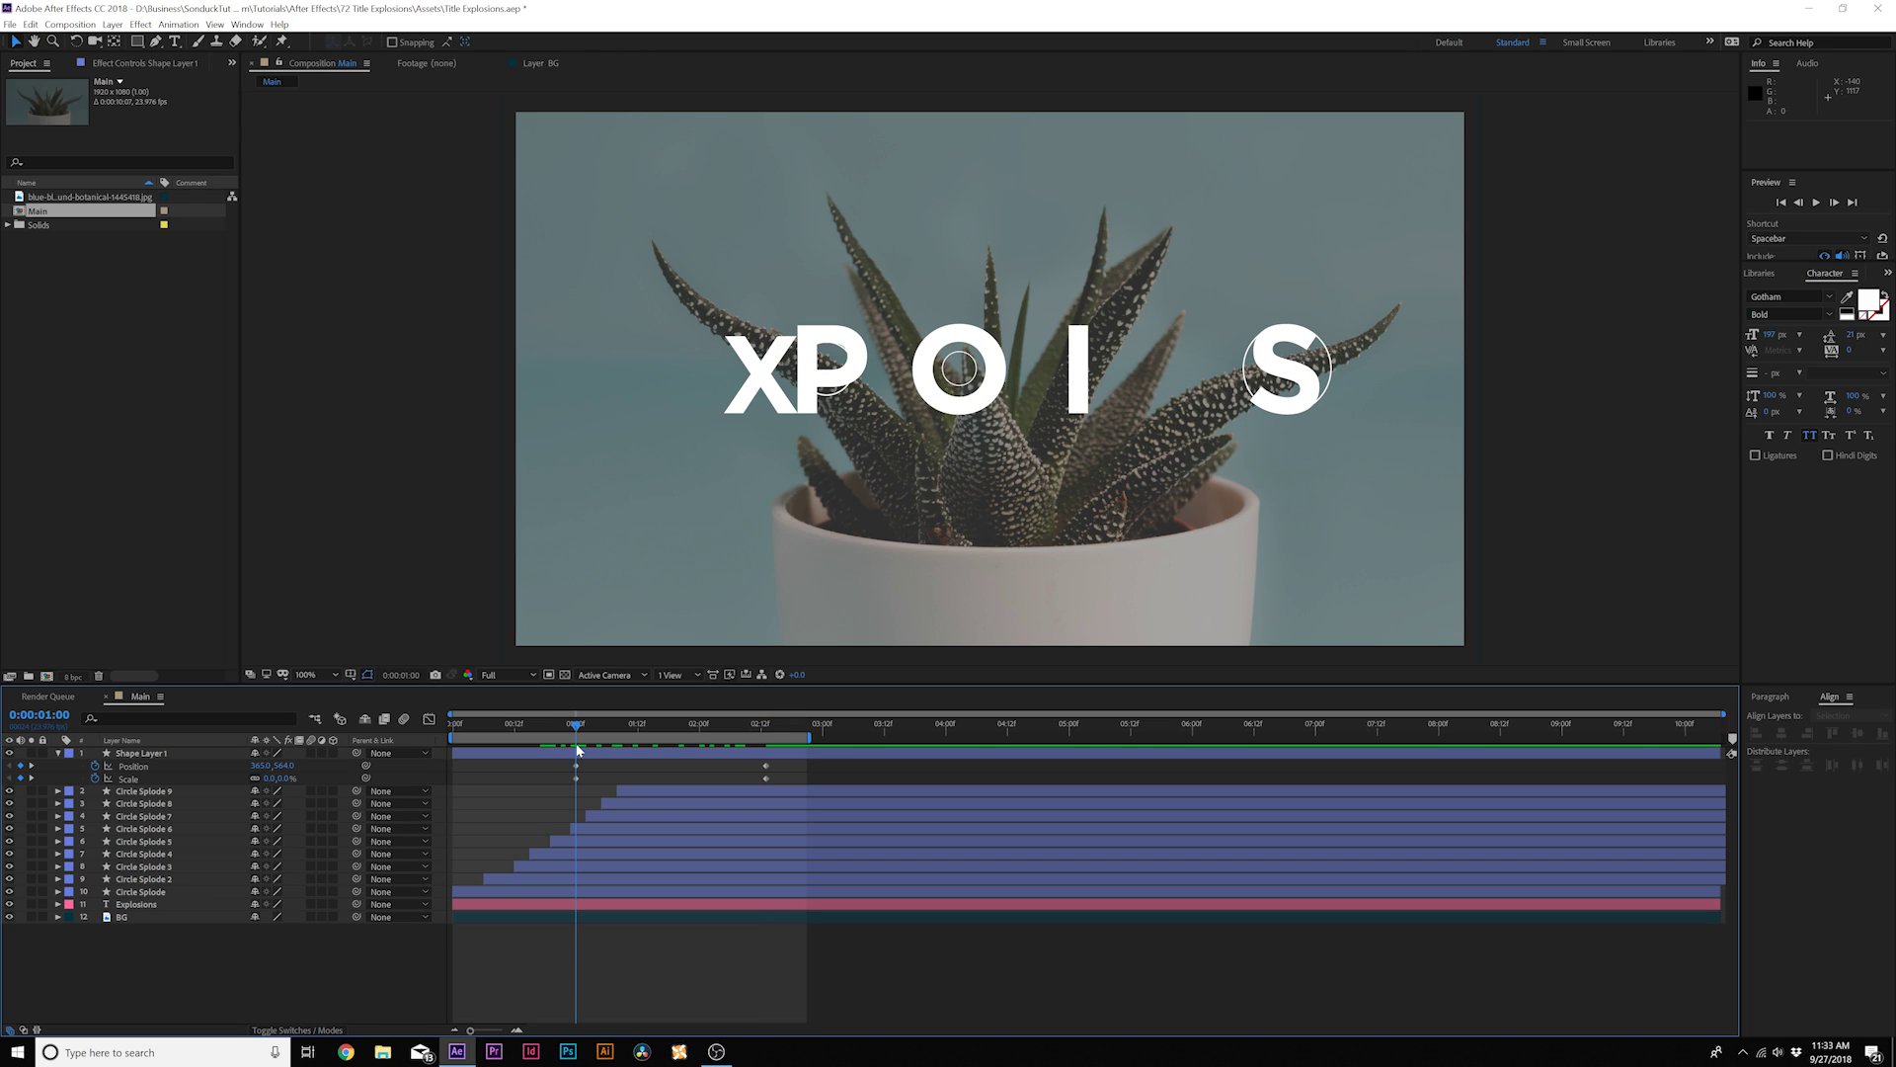
- Keyframe the square's Rotation to reach 47° as EXPLOSIONS completes, then preview
{"action": "left_click", "coordinate": [148, 754]}
{"action": "key", "text": "shift+r"}
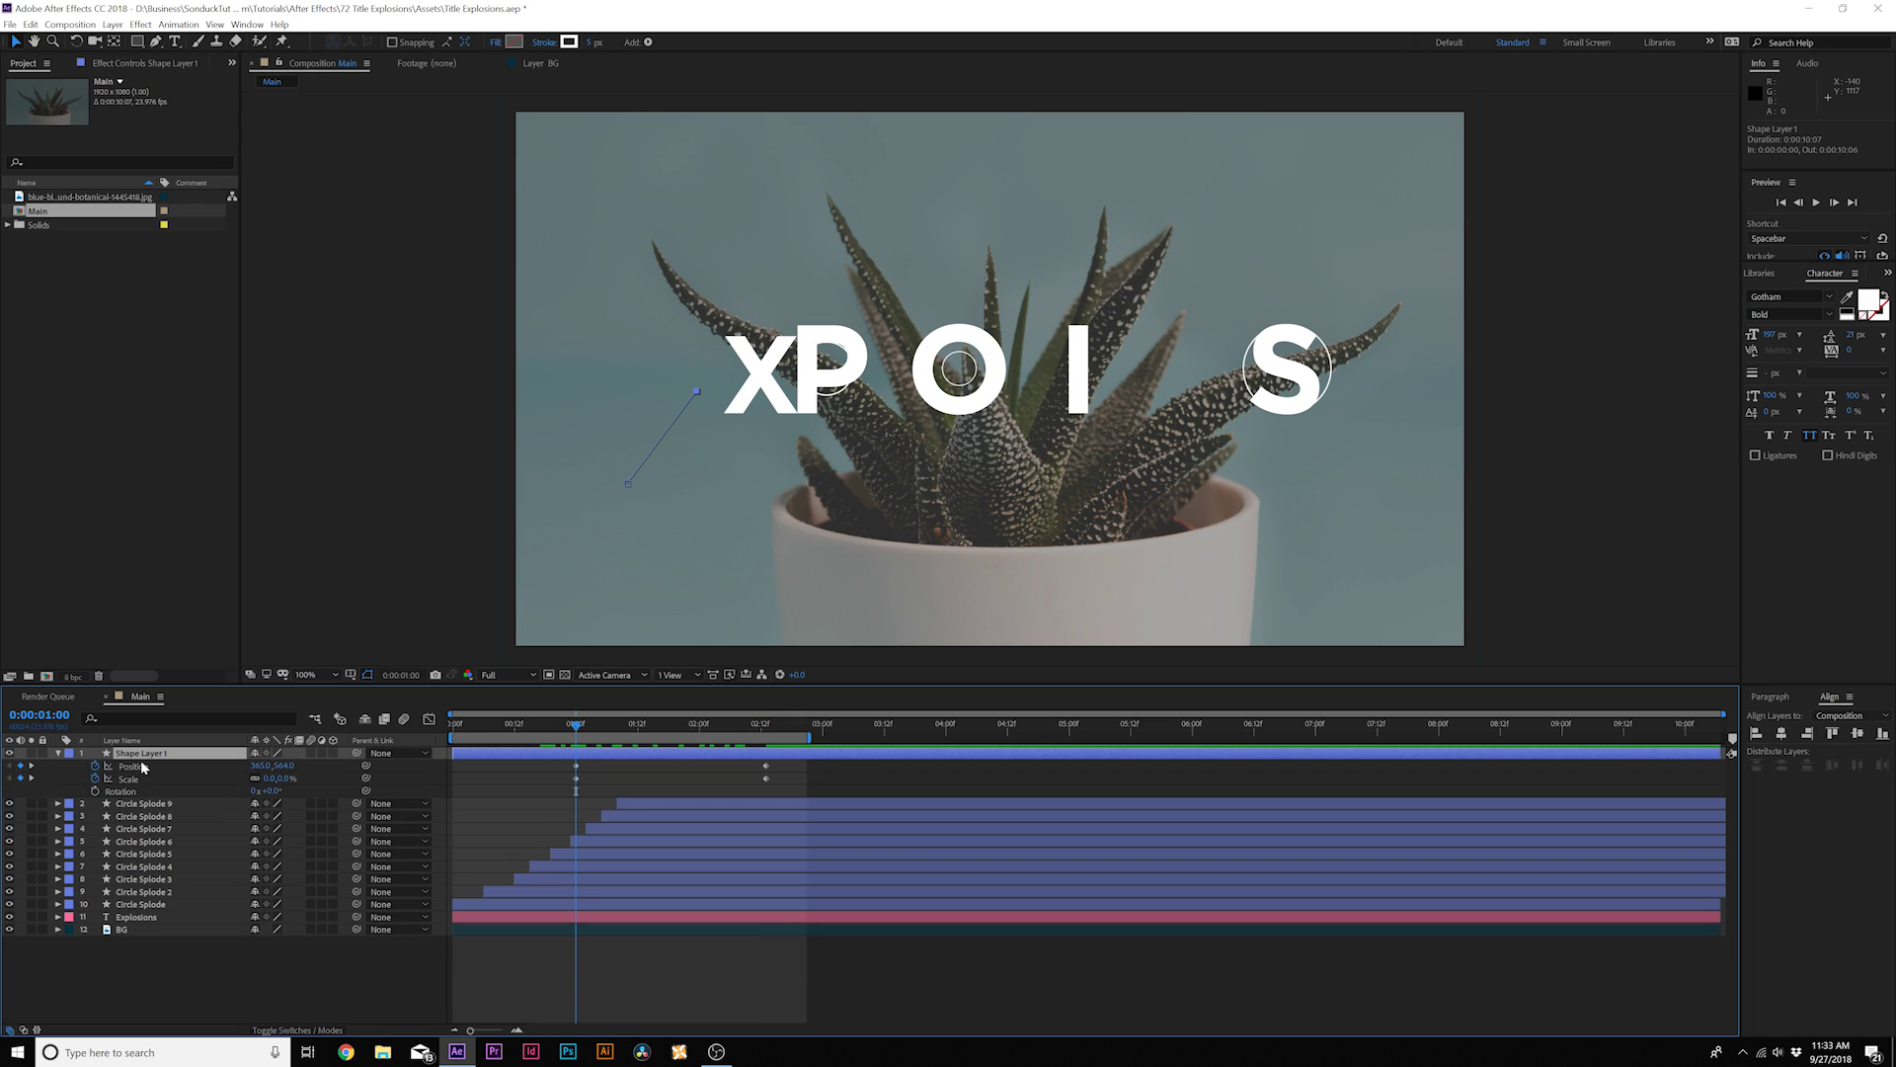
{"action": "left_click", "coordinate": [96, 792]}
{"action": "left_click", "coordinate": [763, 726]}
{"action": "left_click_drag", "start_coordinate": [762, 723], "coordinate": [767, 723]}
{"action": "left_click_drag", "start_coordinate": [268, 791], "coordinate": [304, 796]}
{"action": "left_click", "coordinate": [332, 958]}
{"action": "left_click_drag", "start_coordinate": [767, 726], "coordinate": [730, 739]}
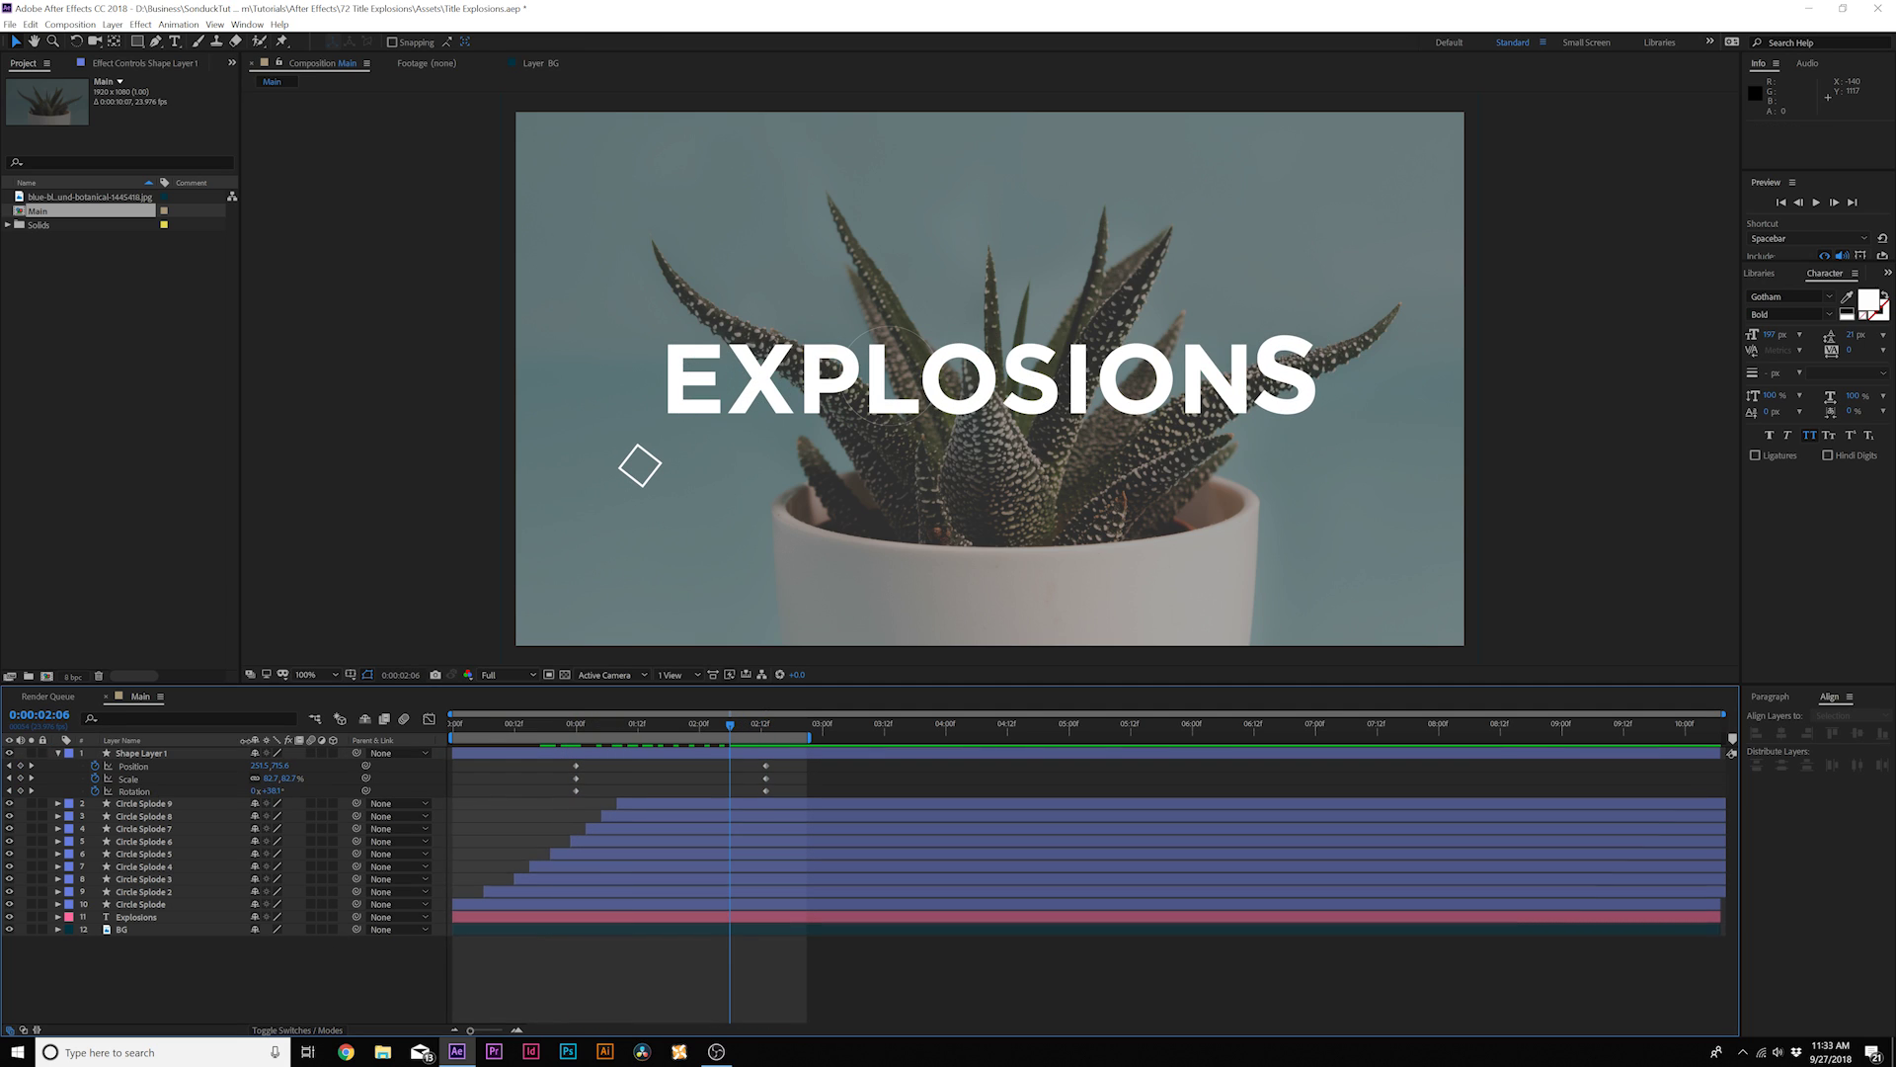
- Keyframe the square's Rectangle 1 Stroke Width so it reaches 0 at the burst's end
{"action": "left_click", "coordinate": [59, 753]}
{"action": "left_click", "coordinate": [57, 754]}
{"action": "left_click", "coordinate": [70, 768]}
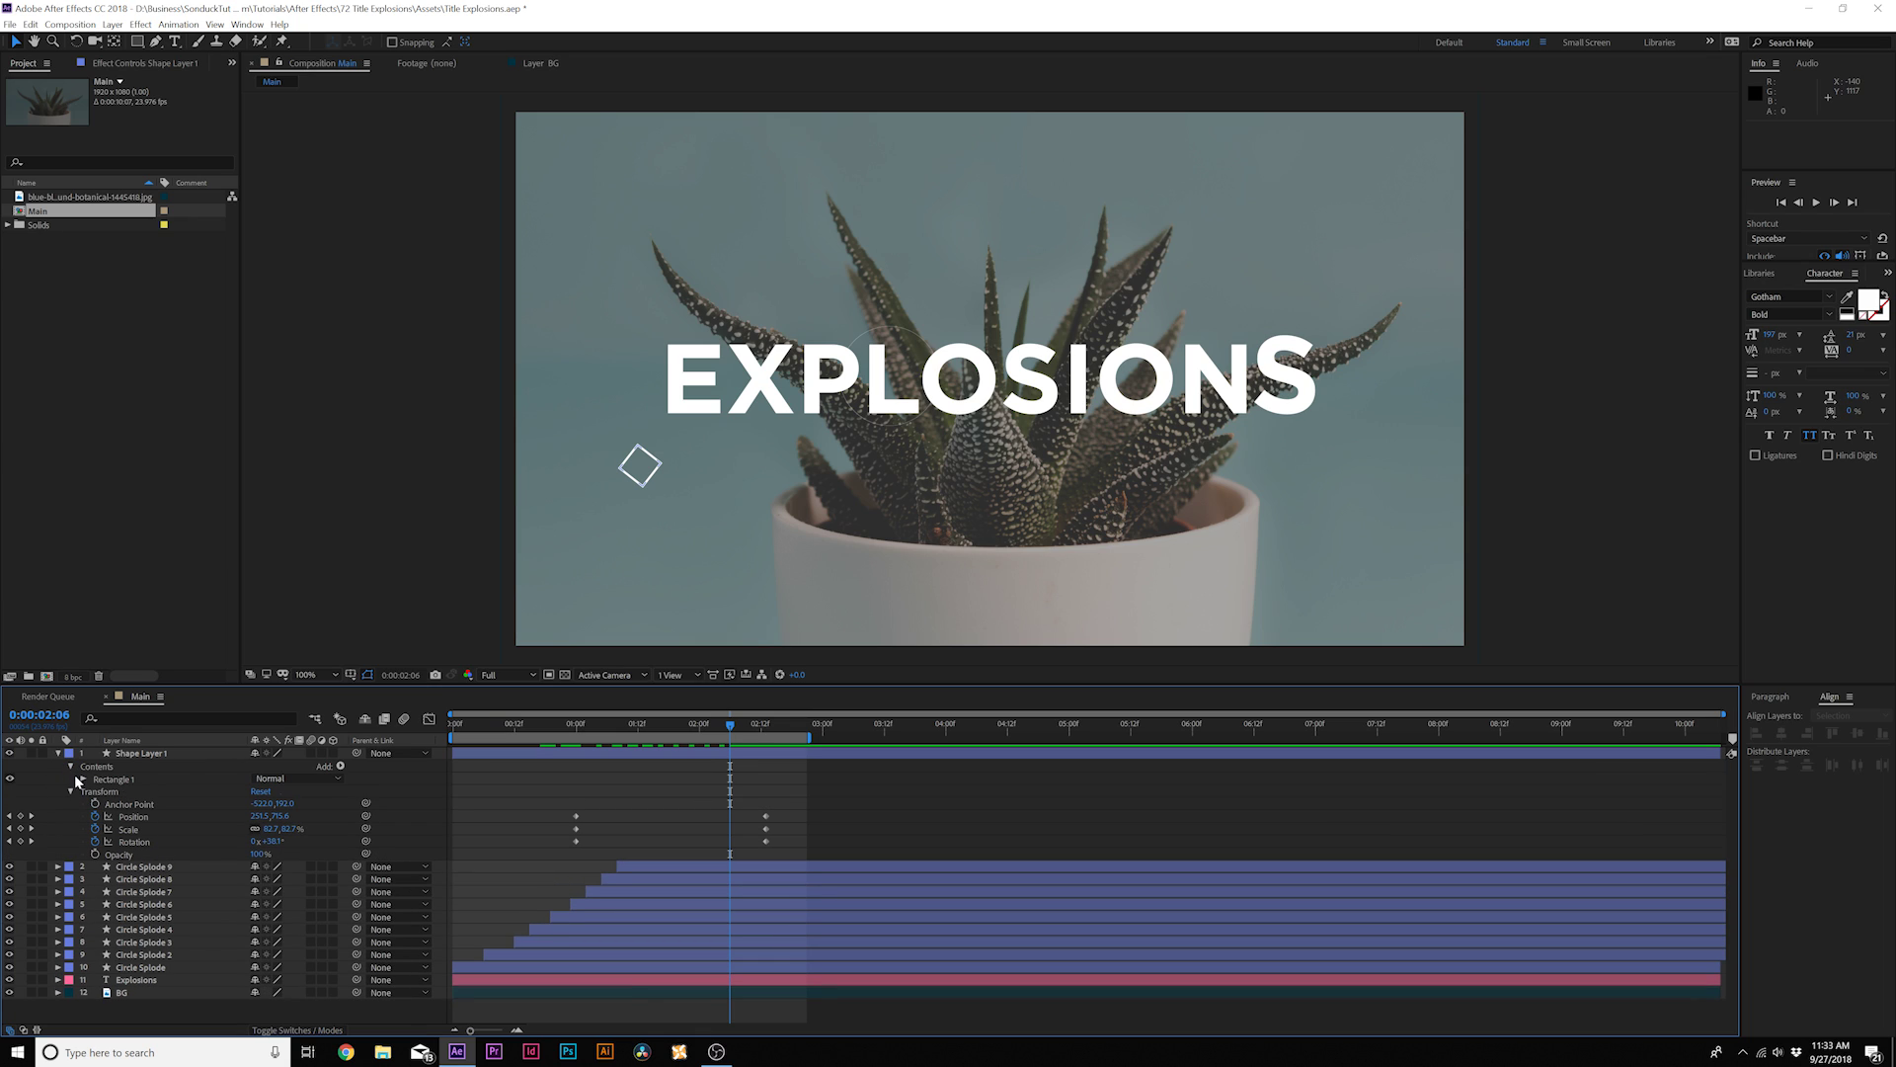
{"action": "left_click", "coordinate": [84, 779]}
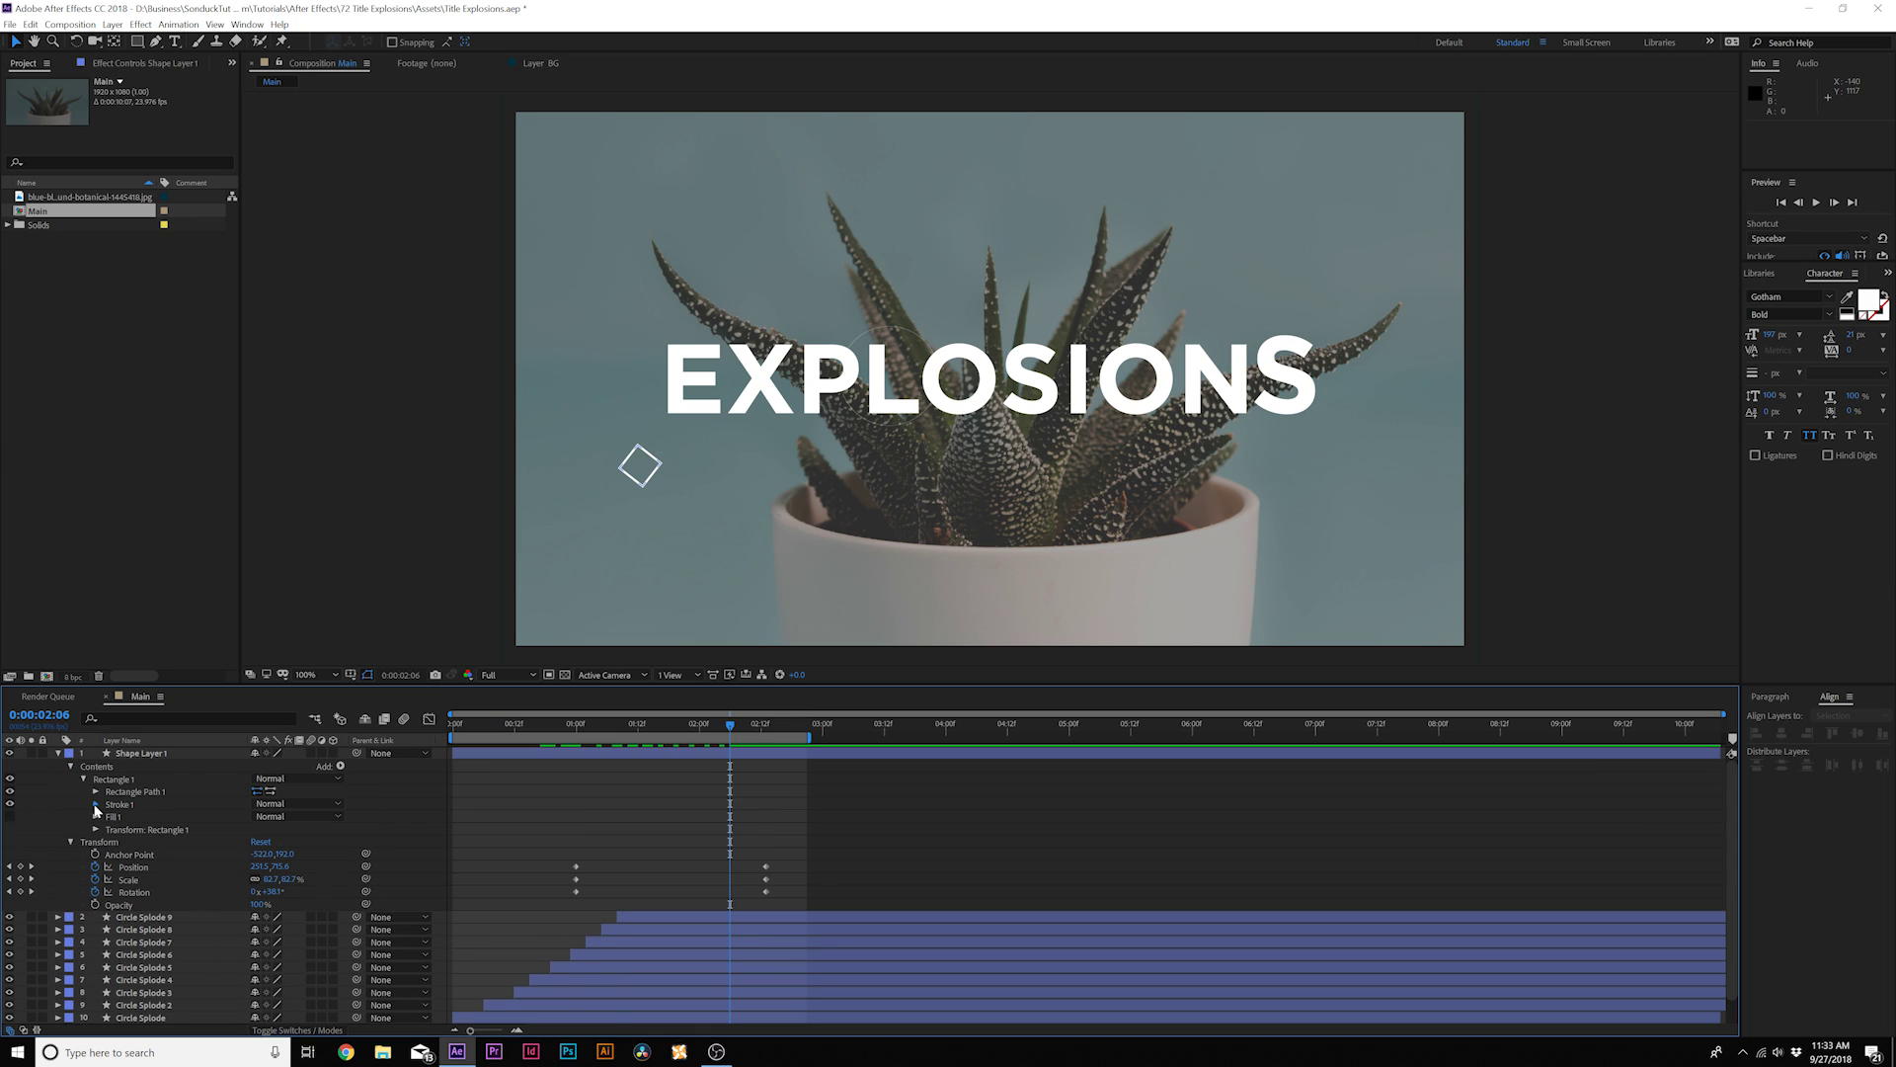
{"action": "left_click", "coordinate": [96, 805]}
{"action": "left_click", "coordinate": [120, 854]}
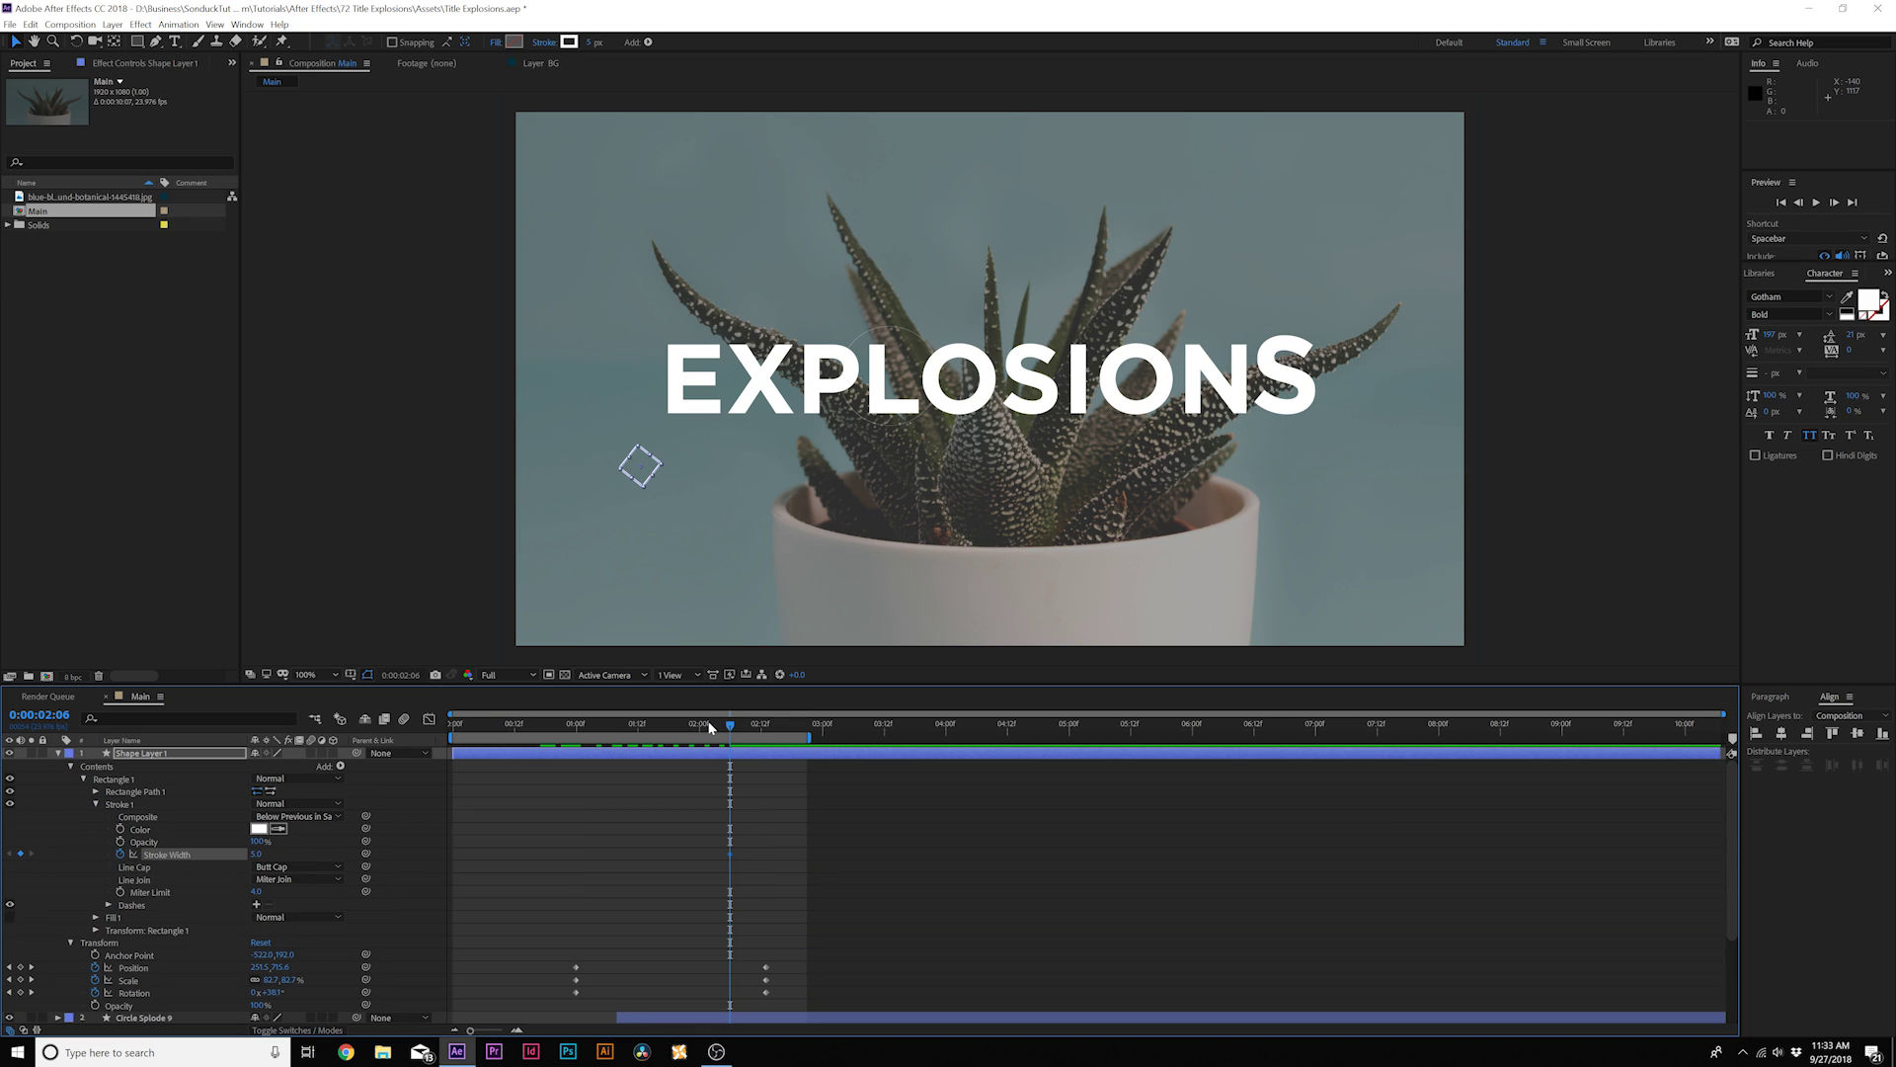
{"action": "left_click_drag", "start_coordinate": [747, 736], "coordinate": [764, 731]}
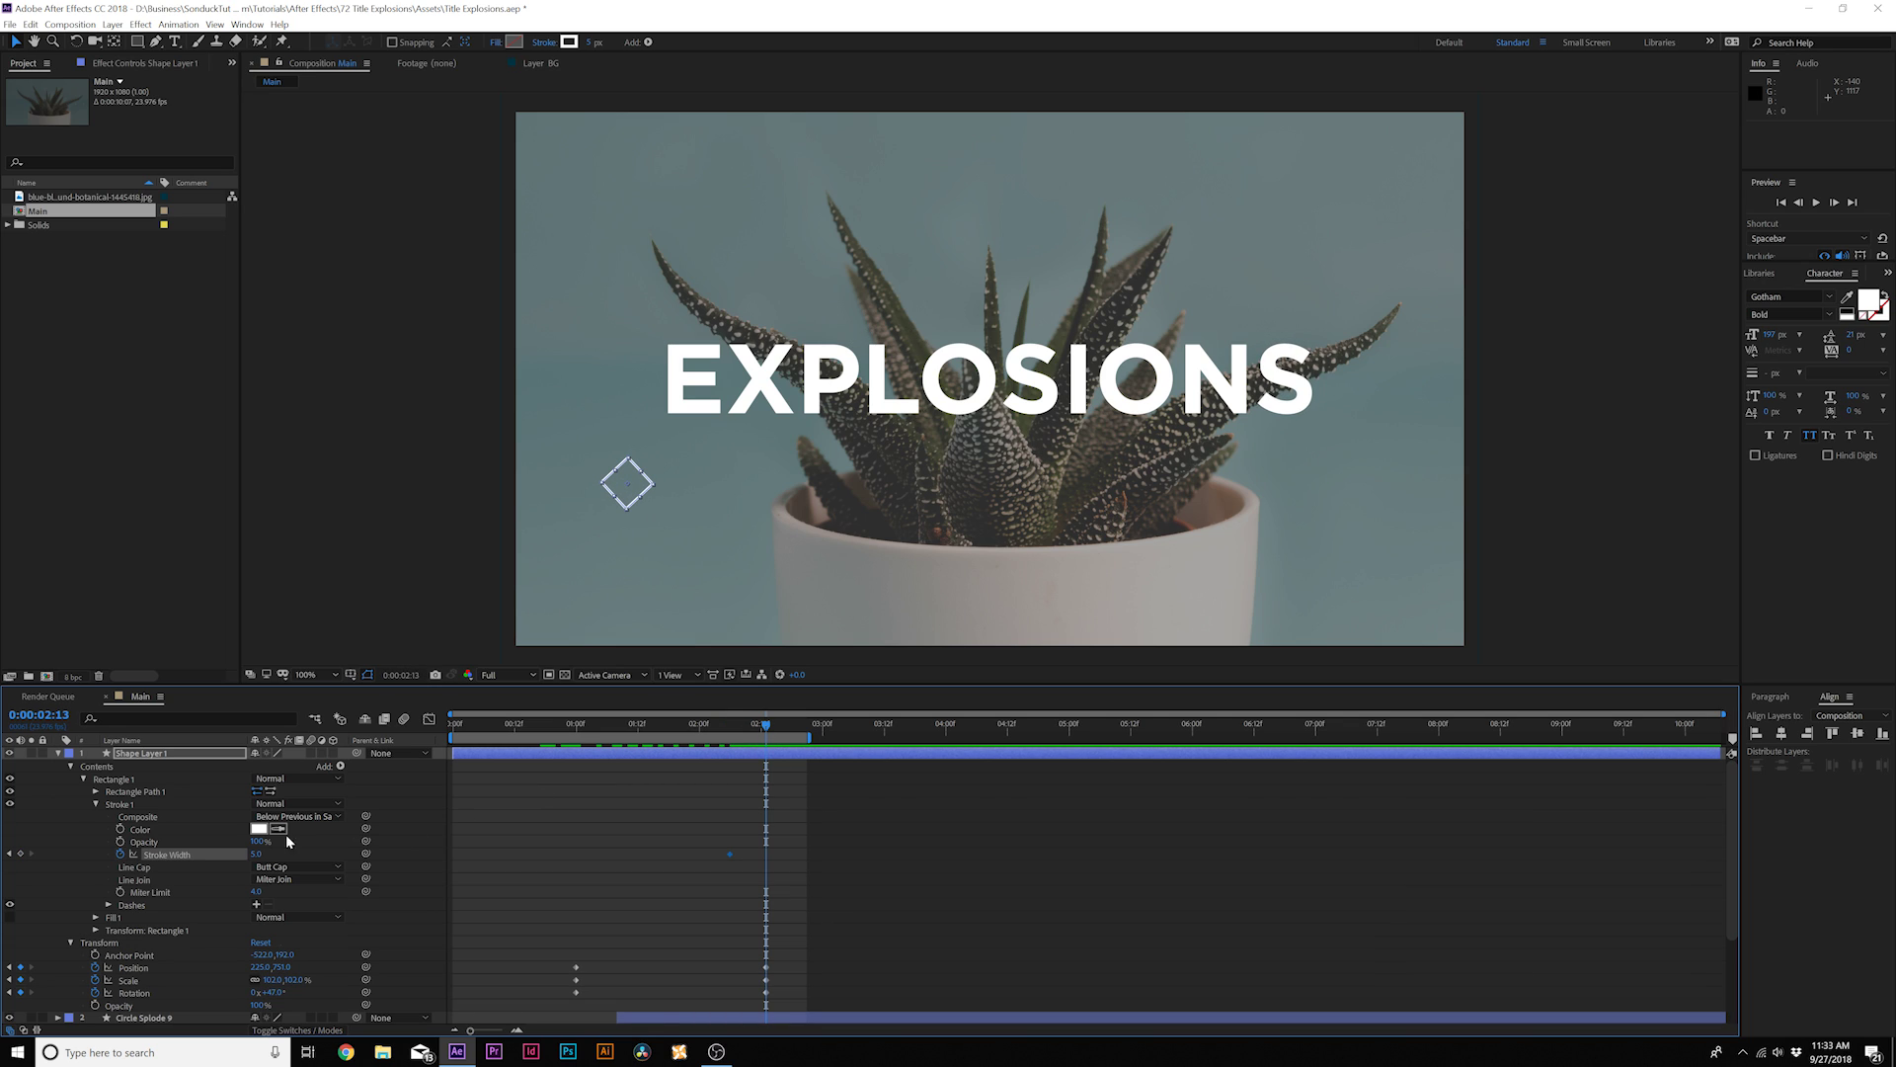
{"action": "left_click", "coordinate": [399, 851]}
{"action": "key", "text": "space"}
{"action": "key", "text": "space"}
- Show only keyframed properties with U and review the square's final keyframes
{"action": "key", "text": "u"}
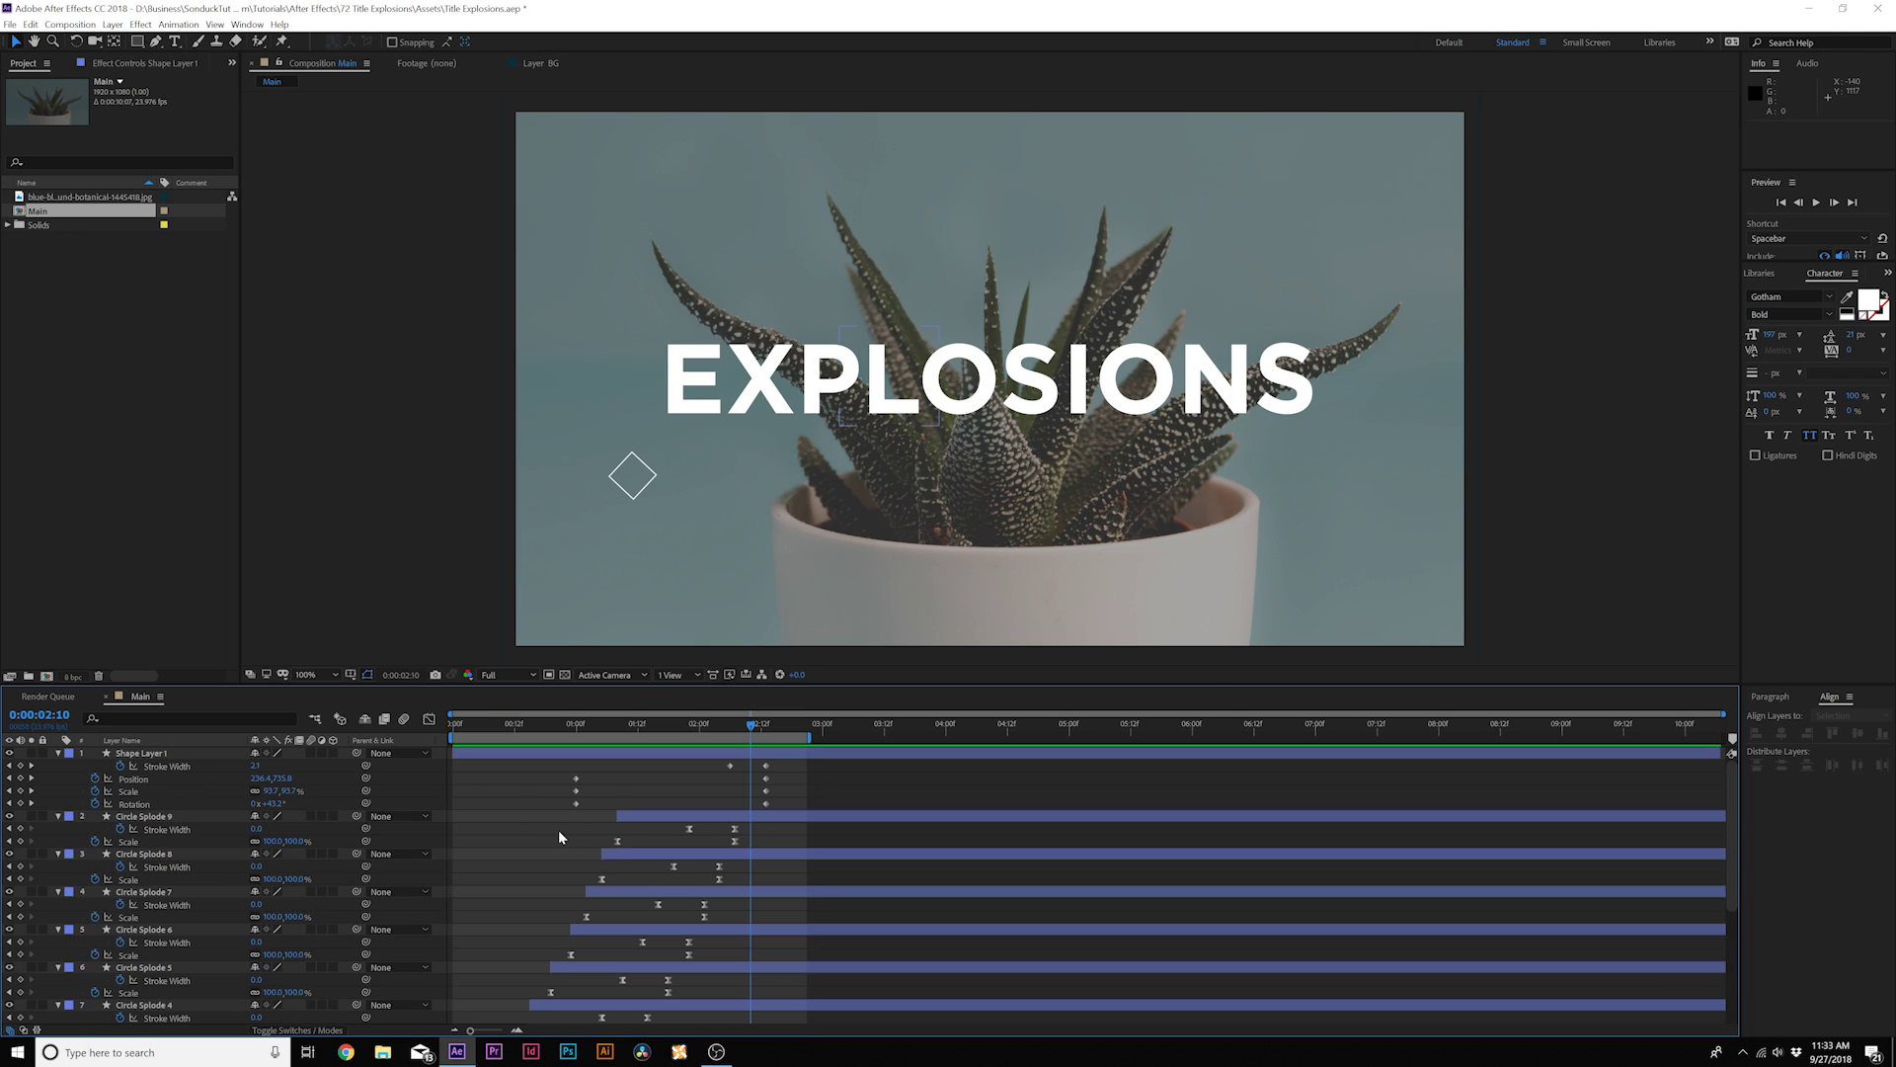
{"action": "left_click_drag", "start_coordinate": [791, 757], "coordinate": [642, 806]}
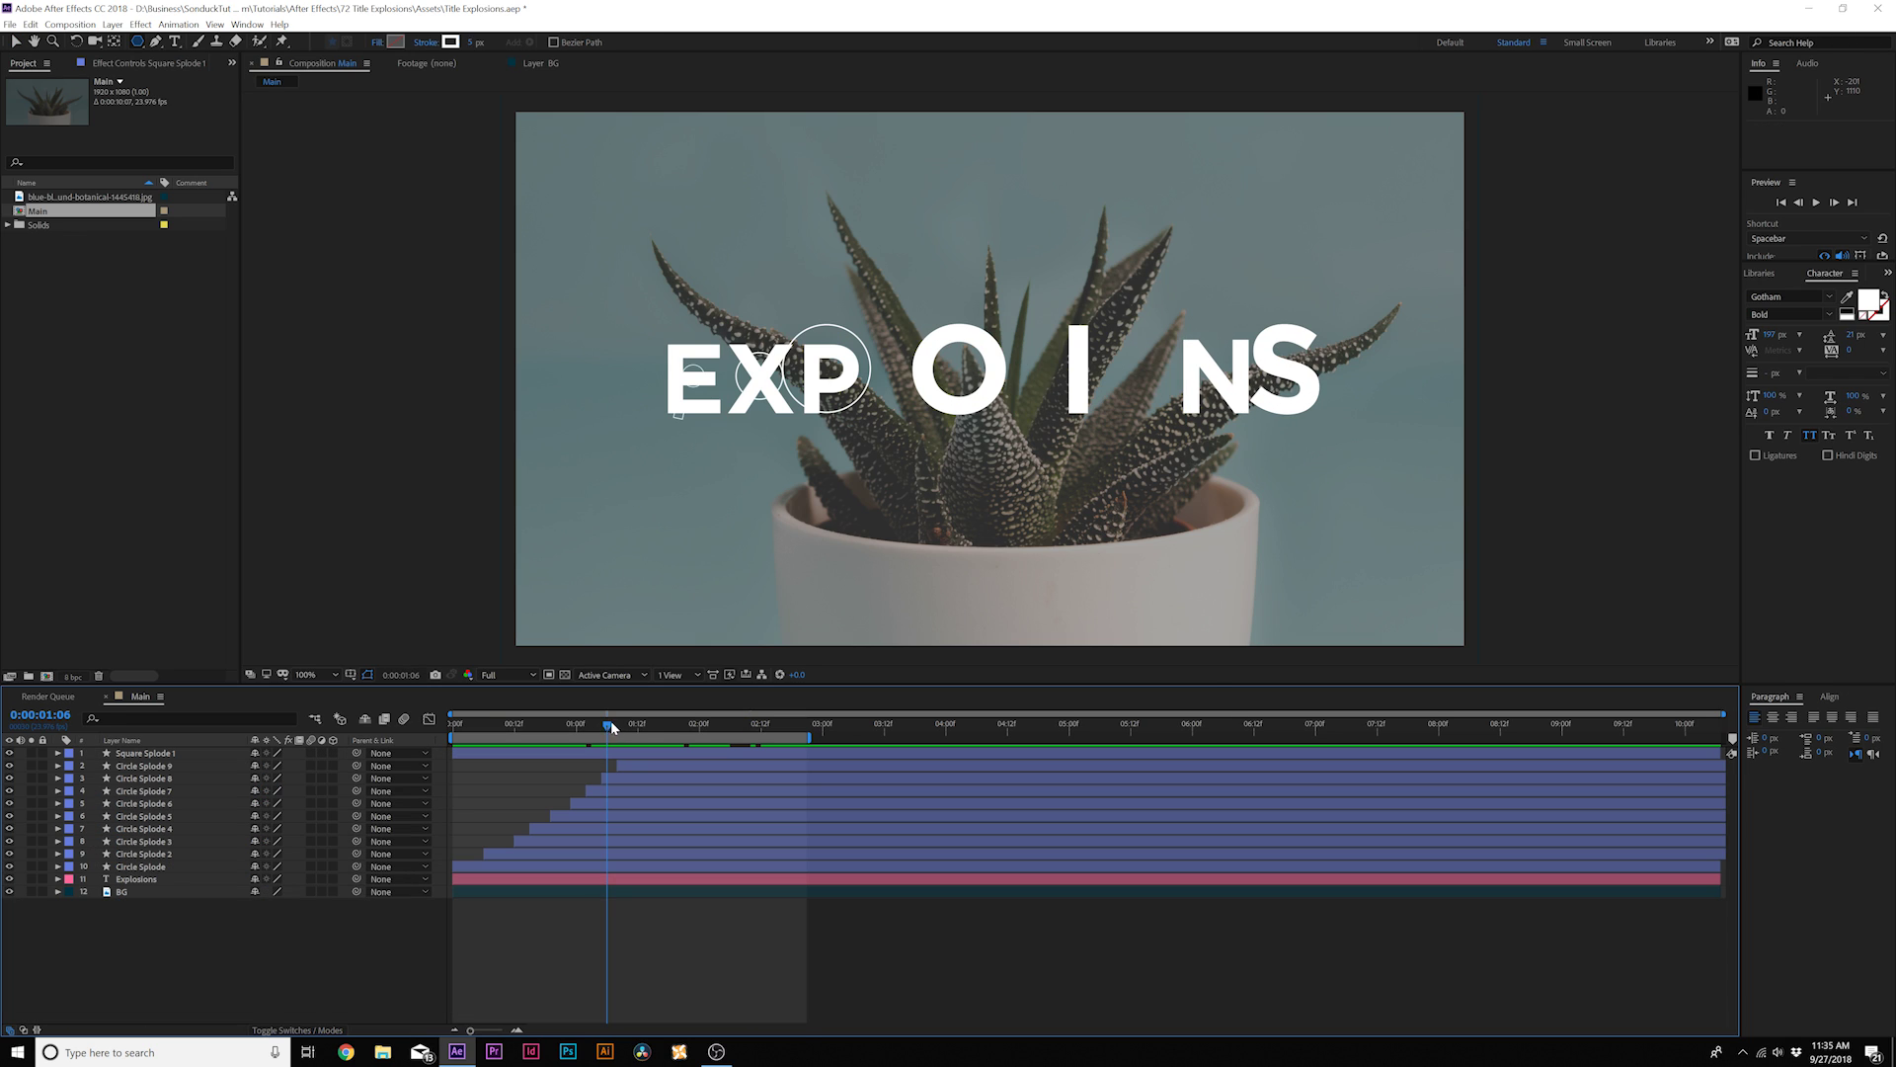
{"action": "left_click_drag", "start_coordinate": [611, 720], "coordinate": [648, 729]}
- Duplicate the Square Splode 1 layer to create Square Splode 2
{"action": "left_click", "coordinate": [148, 755]}
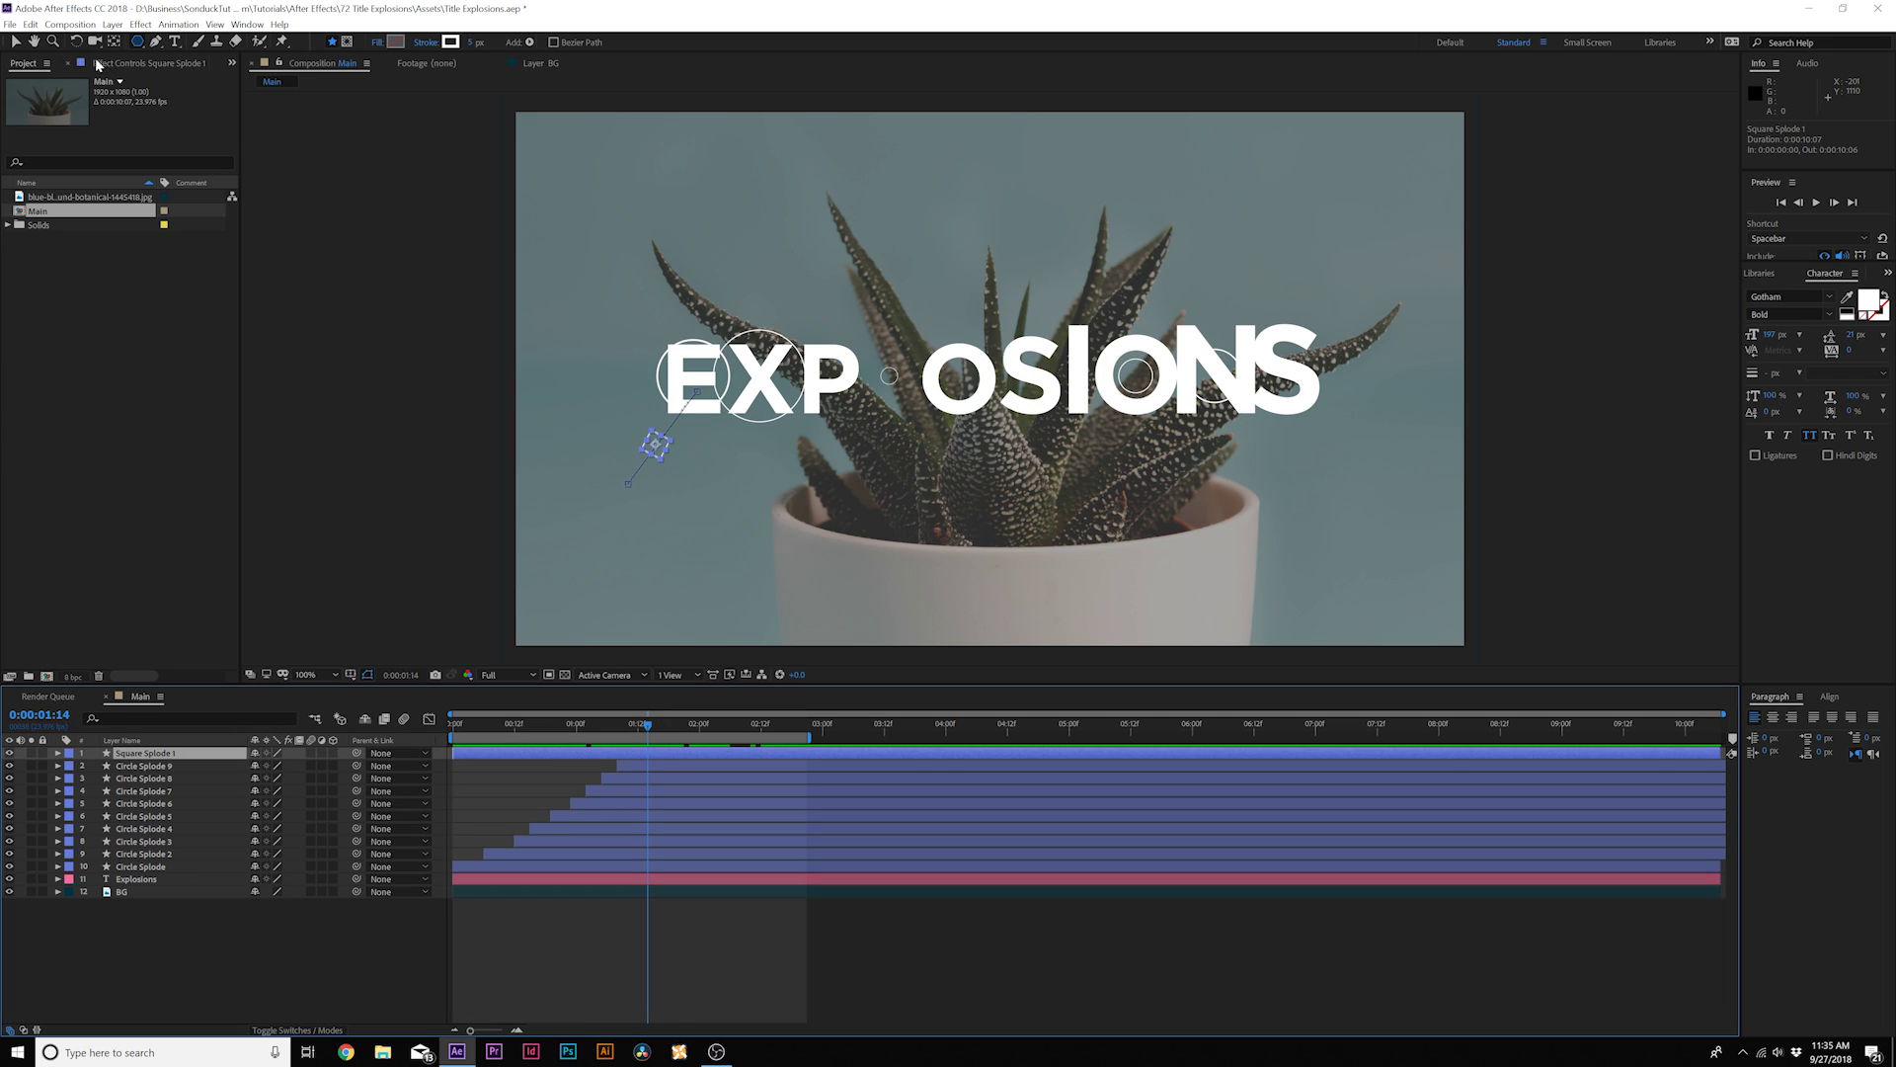
{"action": "left_click", "coordinate": [30, 24]}
{"action": "left_click", "coordinate": [60, 195]}
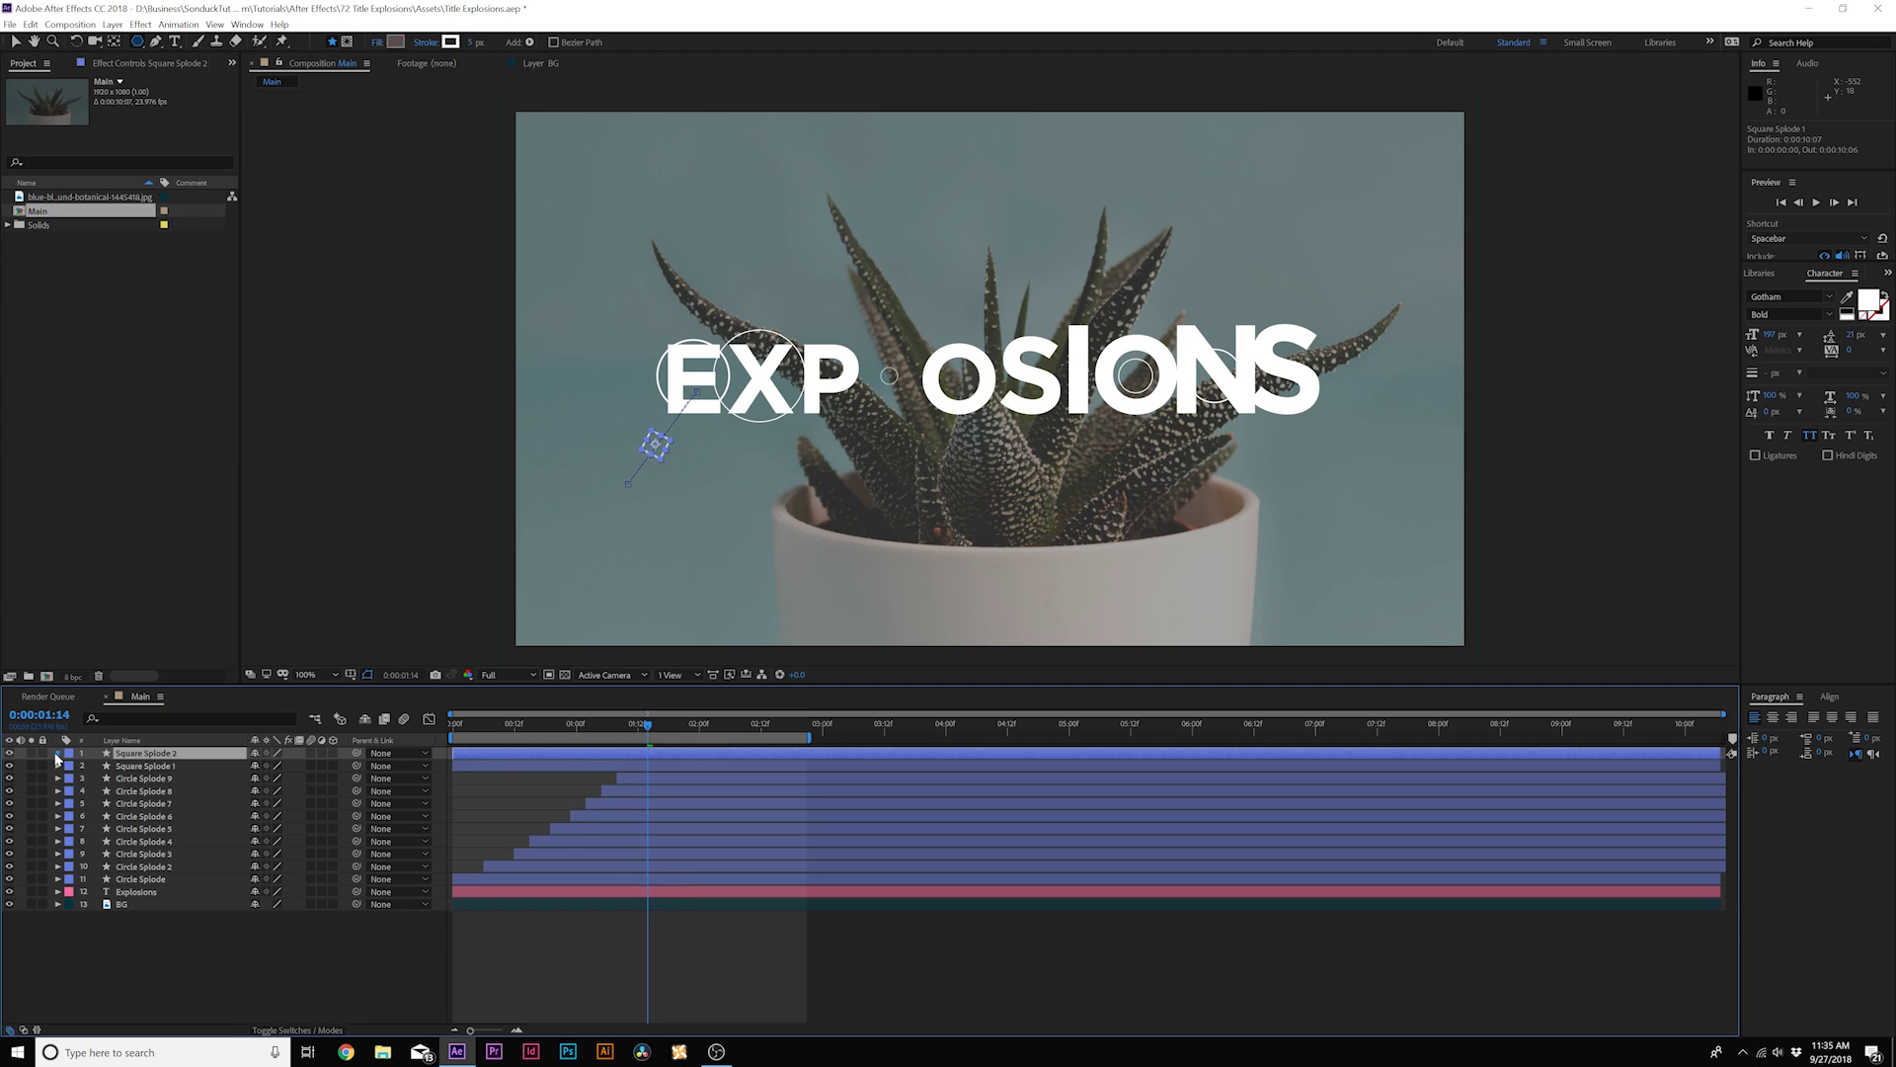
- Delete Rectangle 1 from Square Splode 2 and draw a small polygon left of the E
{"action": "left_click", "coordinate": [57, 754]}
{"action": "left_click", "coordinate": [70, 767]}
{"action": "left_click", "coordinate": [113, 779]}
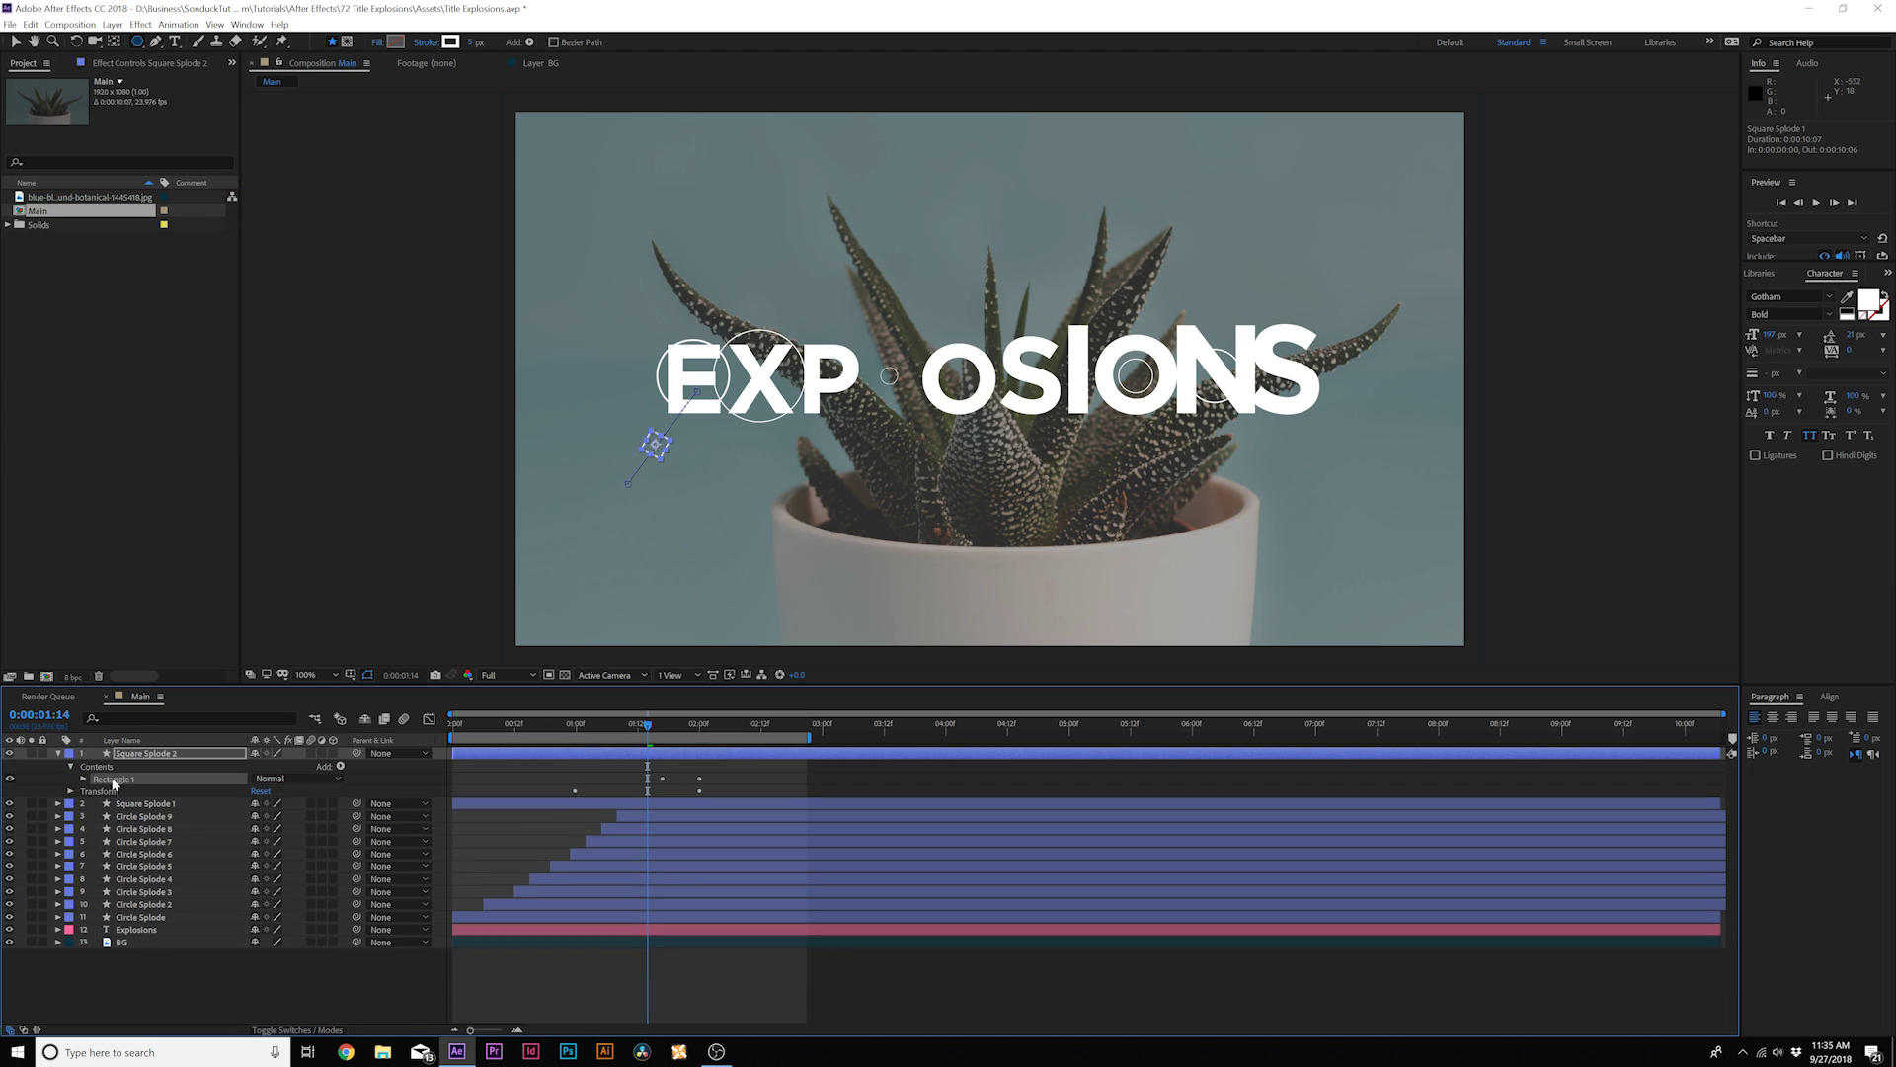
{"action": "key", "text": "Delete"}
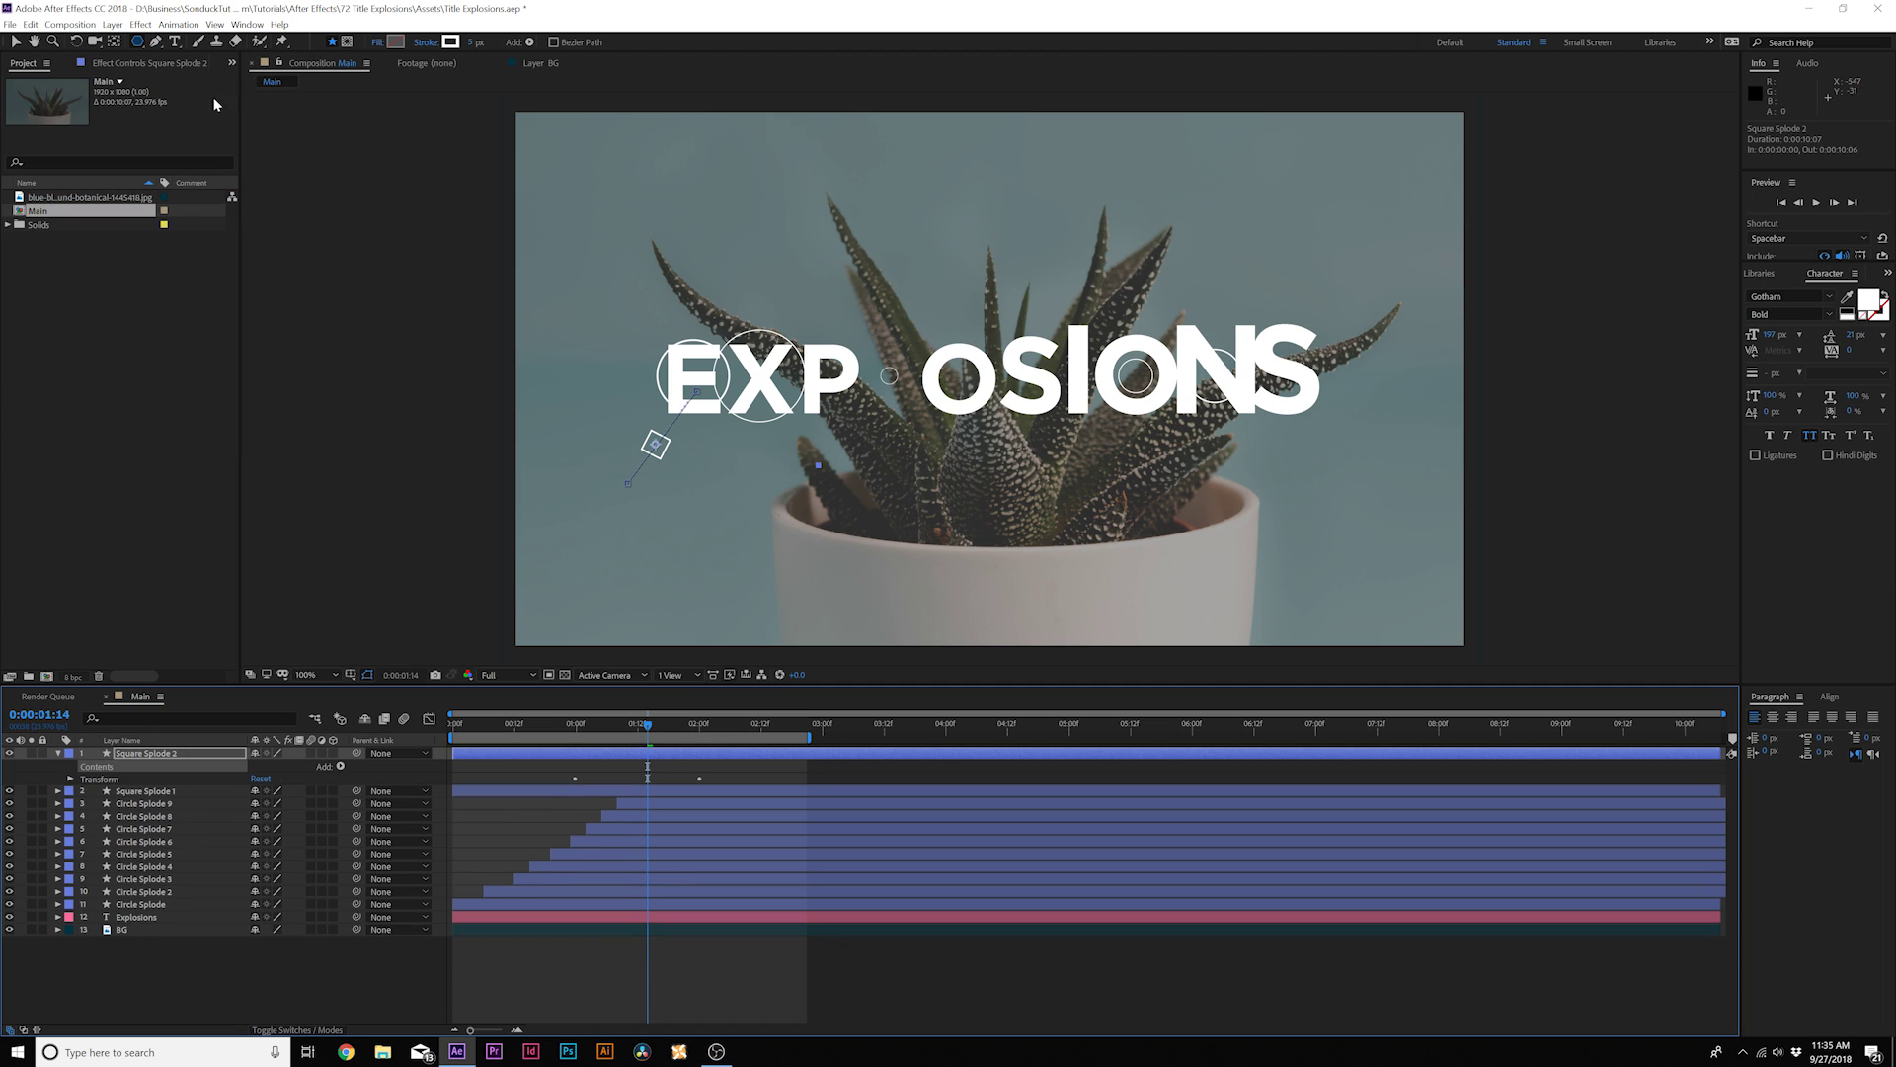
{"action": "left_click", "coordinate": [144, 43]}
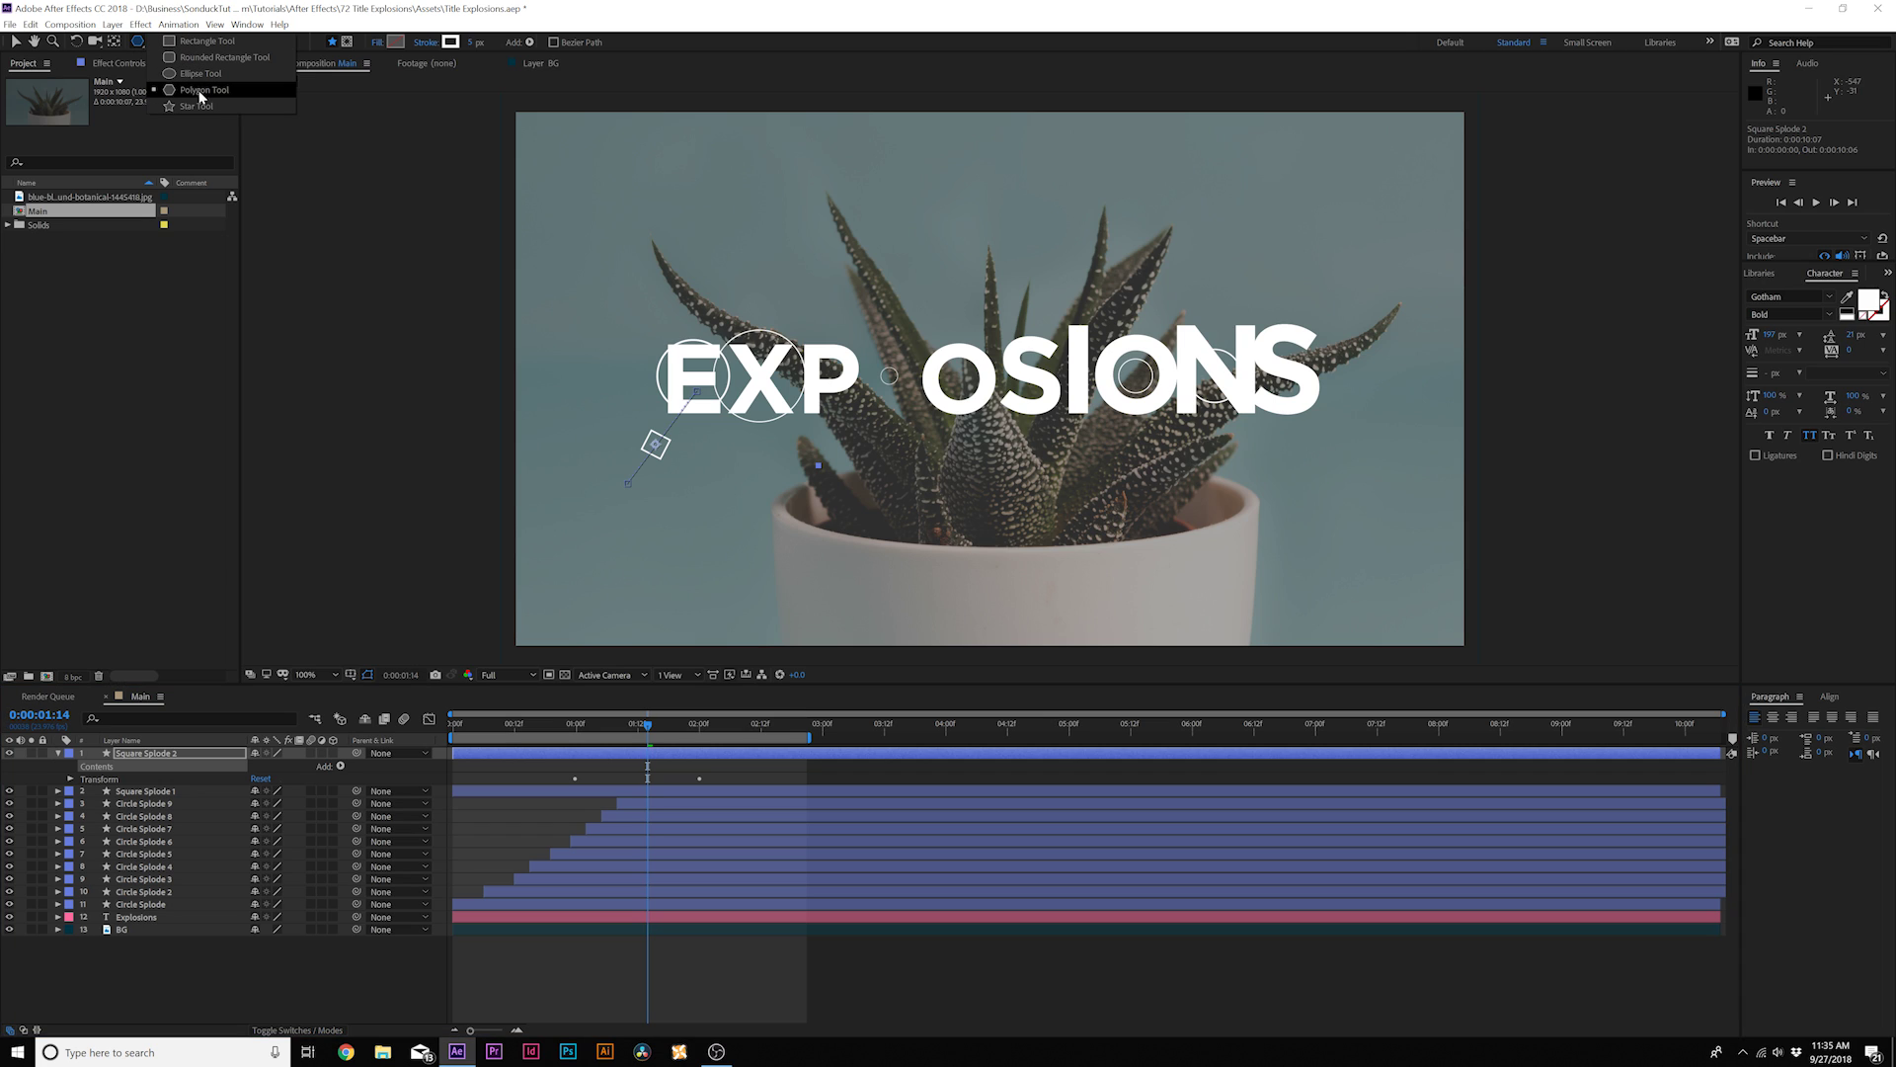
{"action": "left_click", "coordinate": [191, 91]}
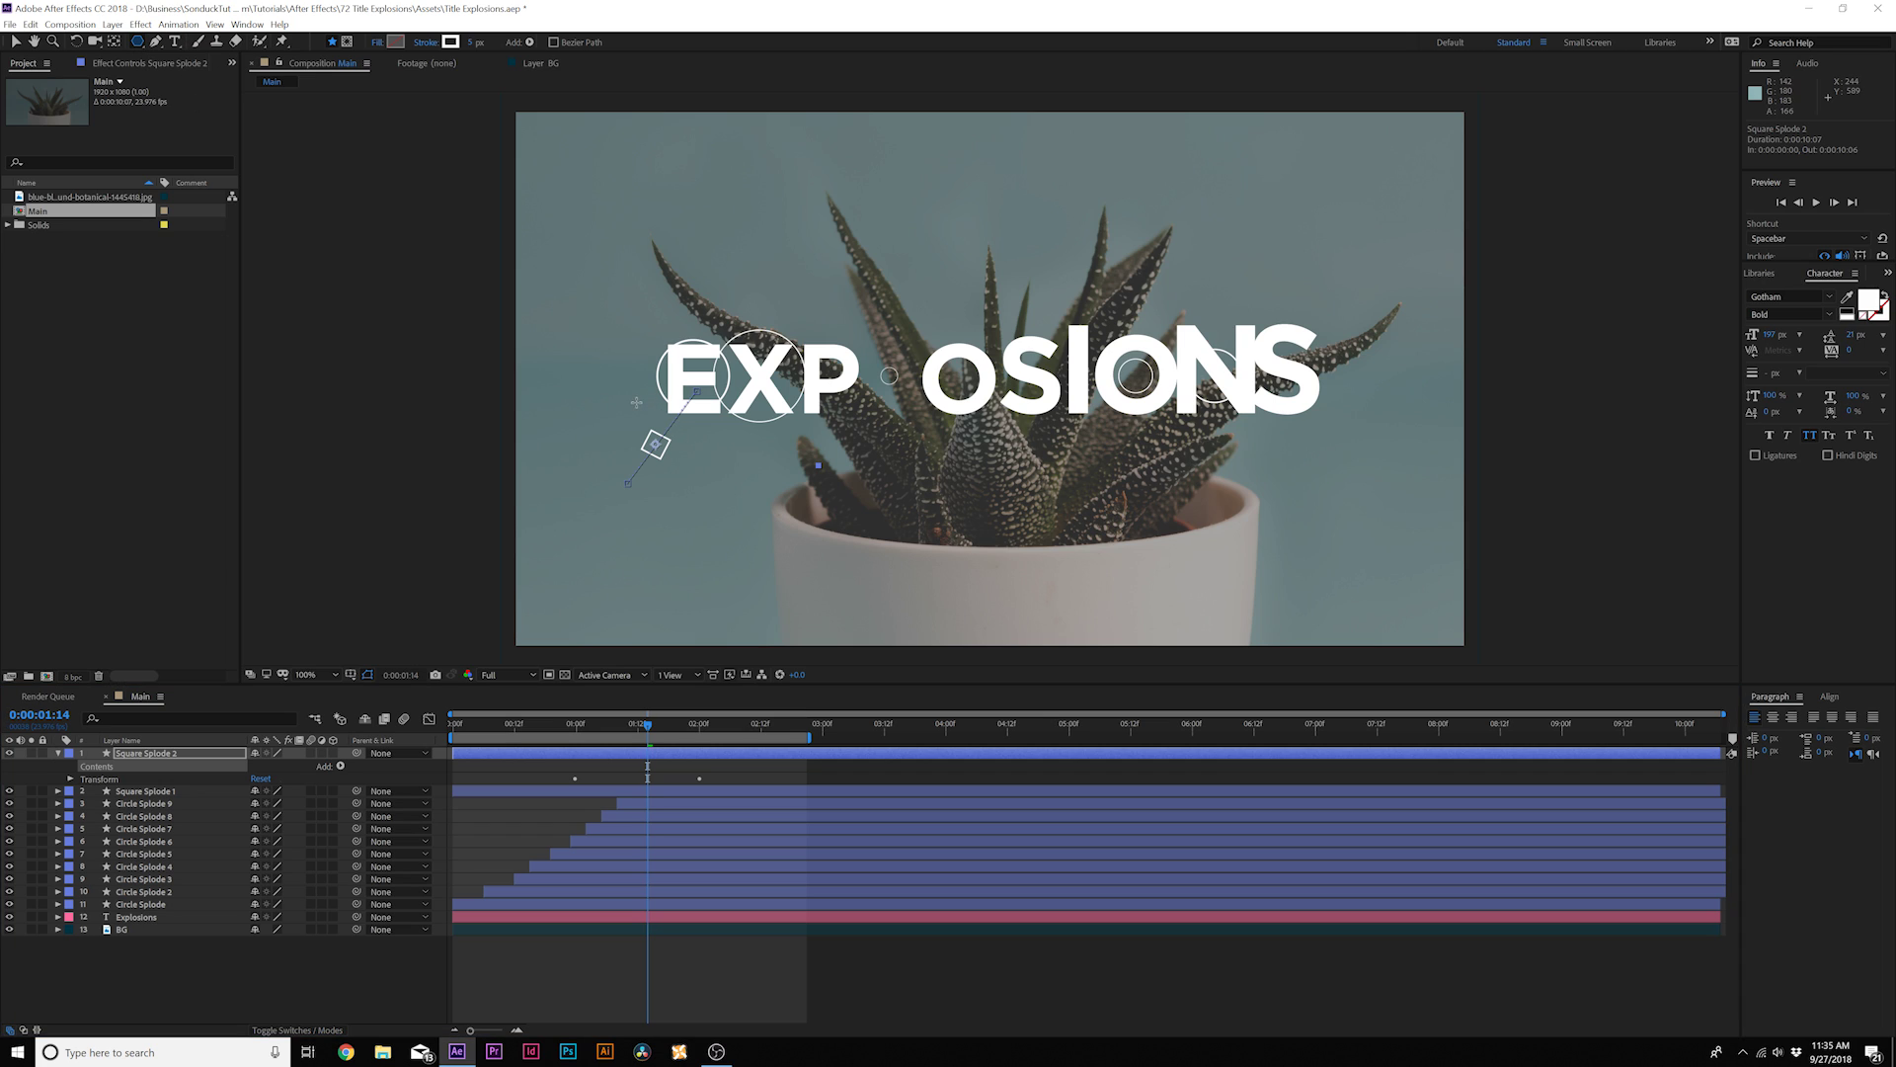
{"action": "left_click_drag", "start_coordinate": [635, 392], "coordinate": [632, 376]}
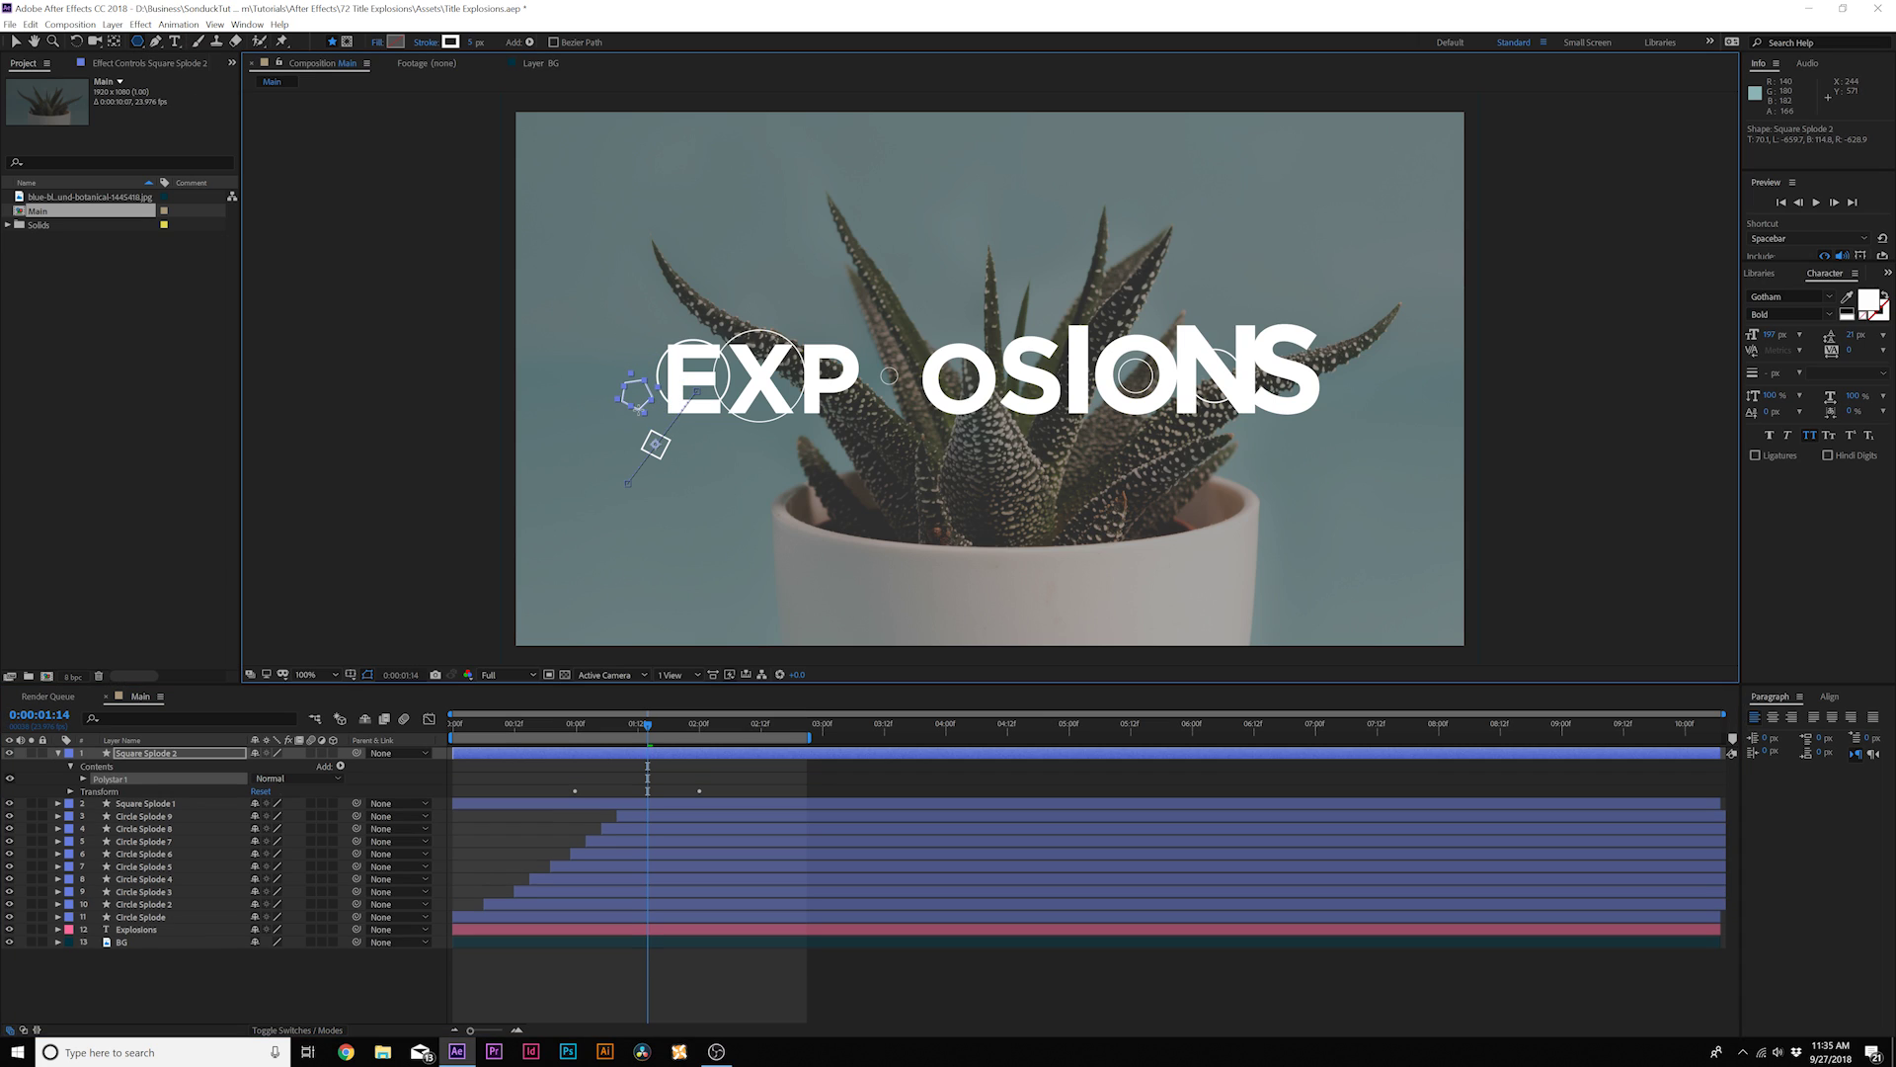
- Keyframe the polygon's Stroke Width down to 0 at 0:00:02:00
{"action": "left_click", "coordinate": [84, 778]}
{"action": "left_click", "coordinate": [96, 803]}
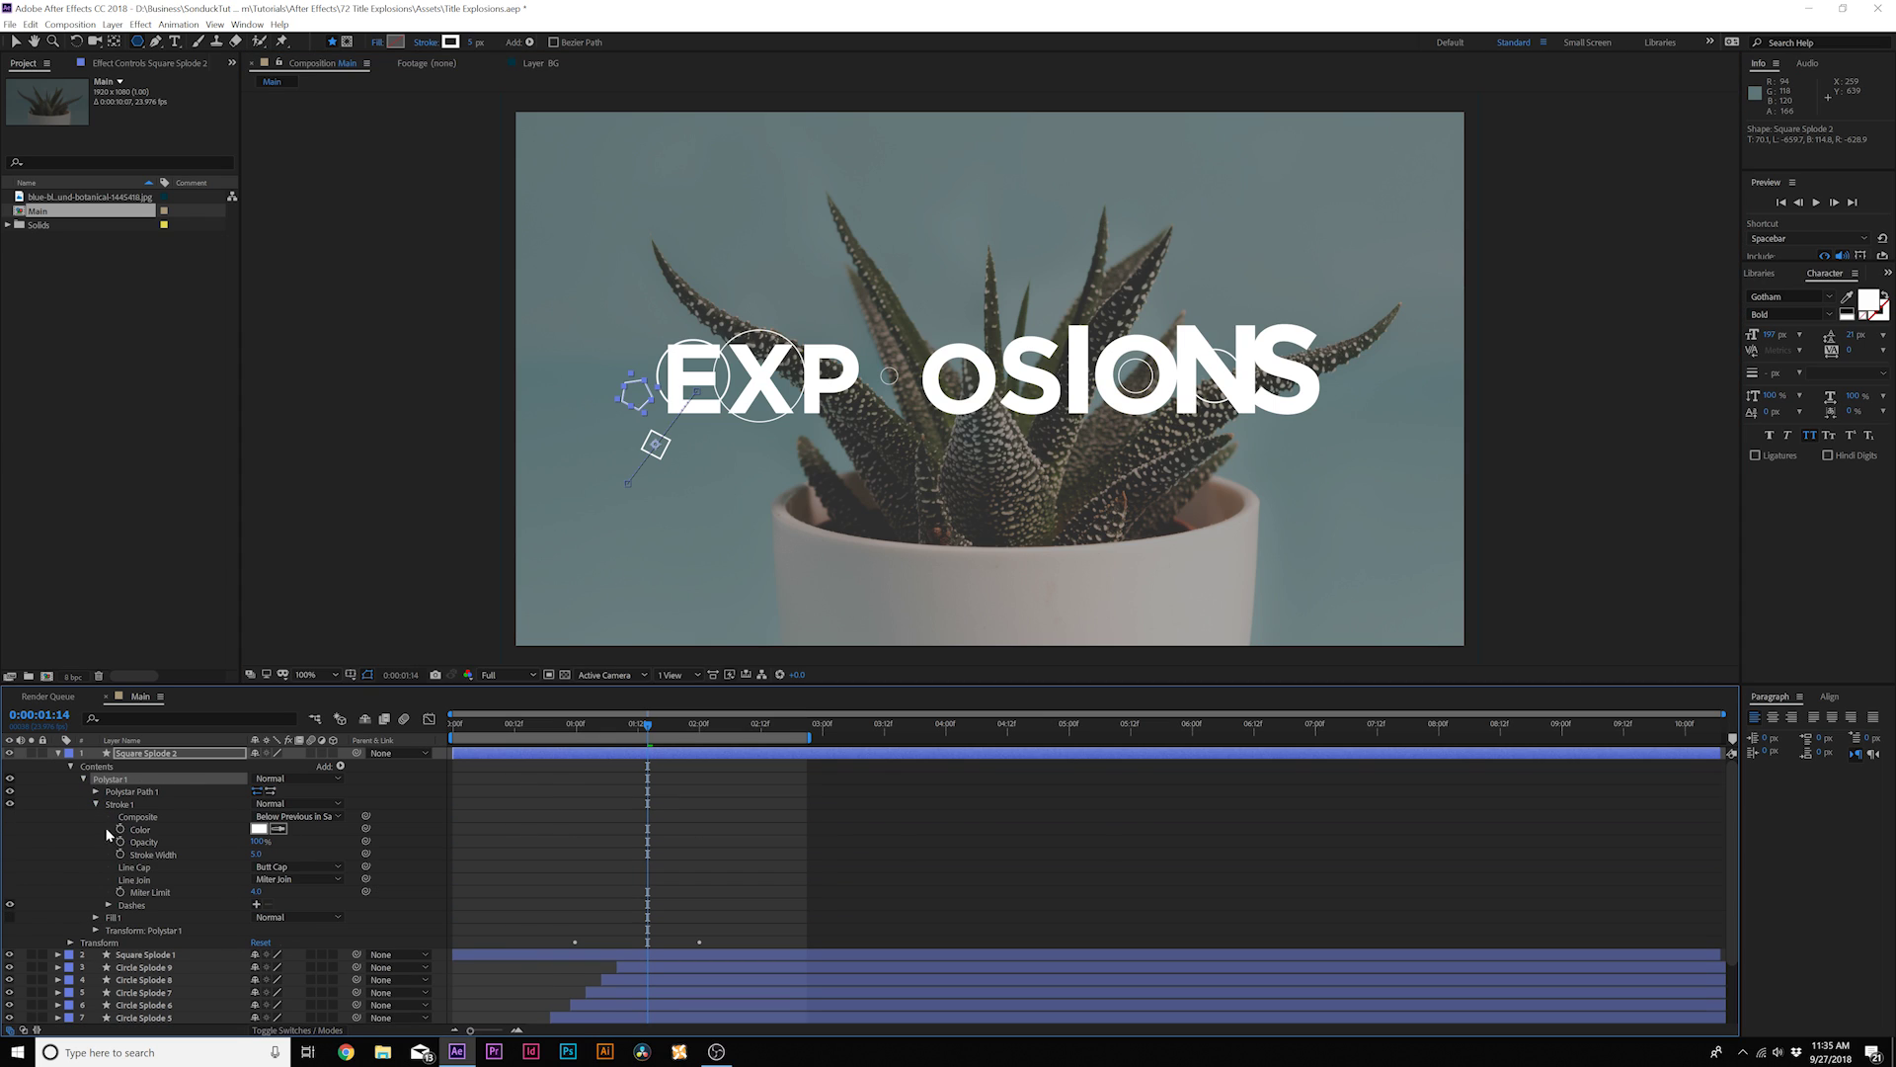
{"action": "left_click", "coordinate": [119, 855]}
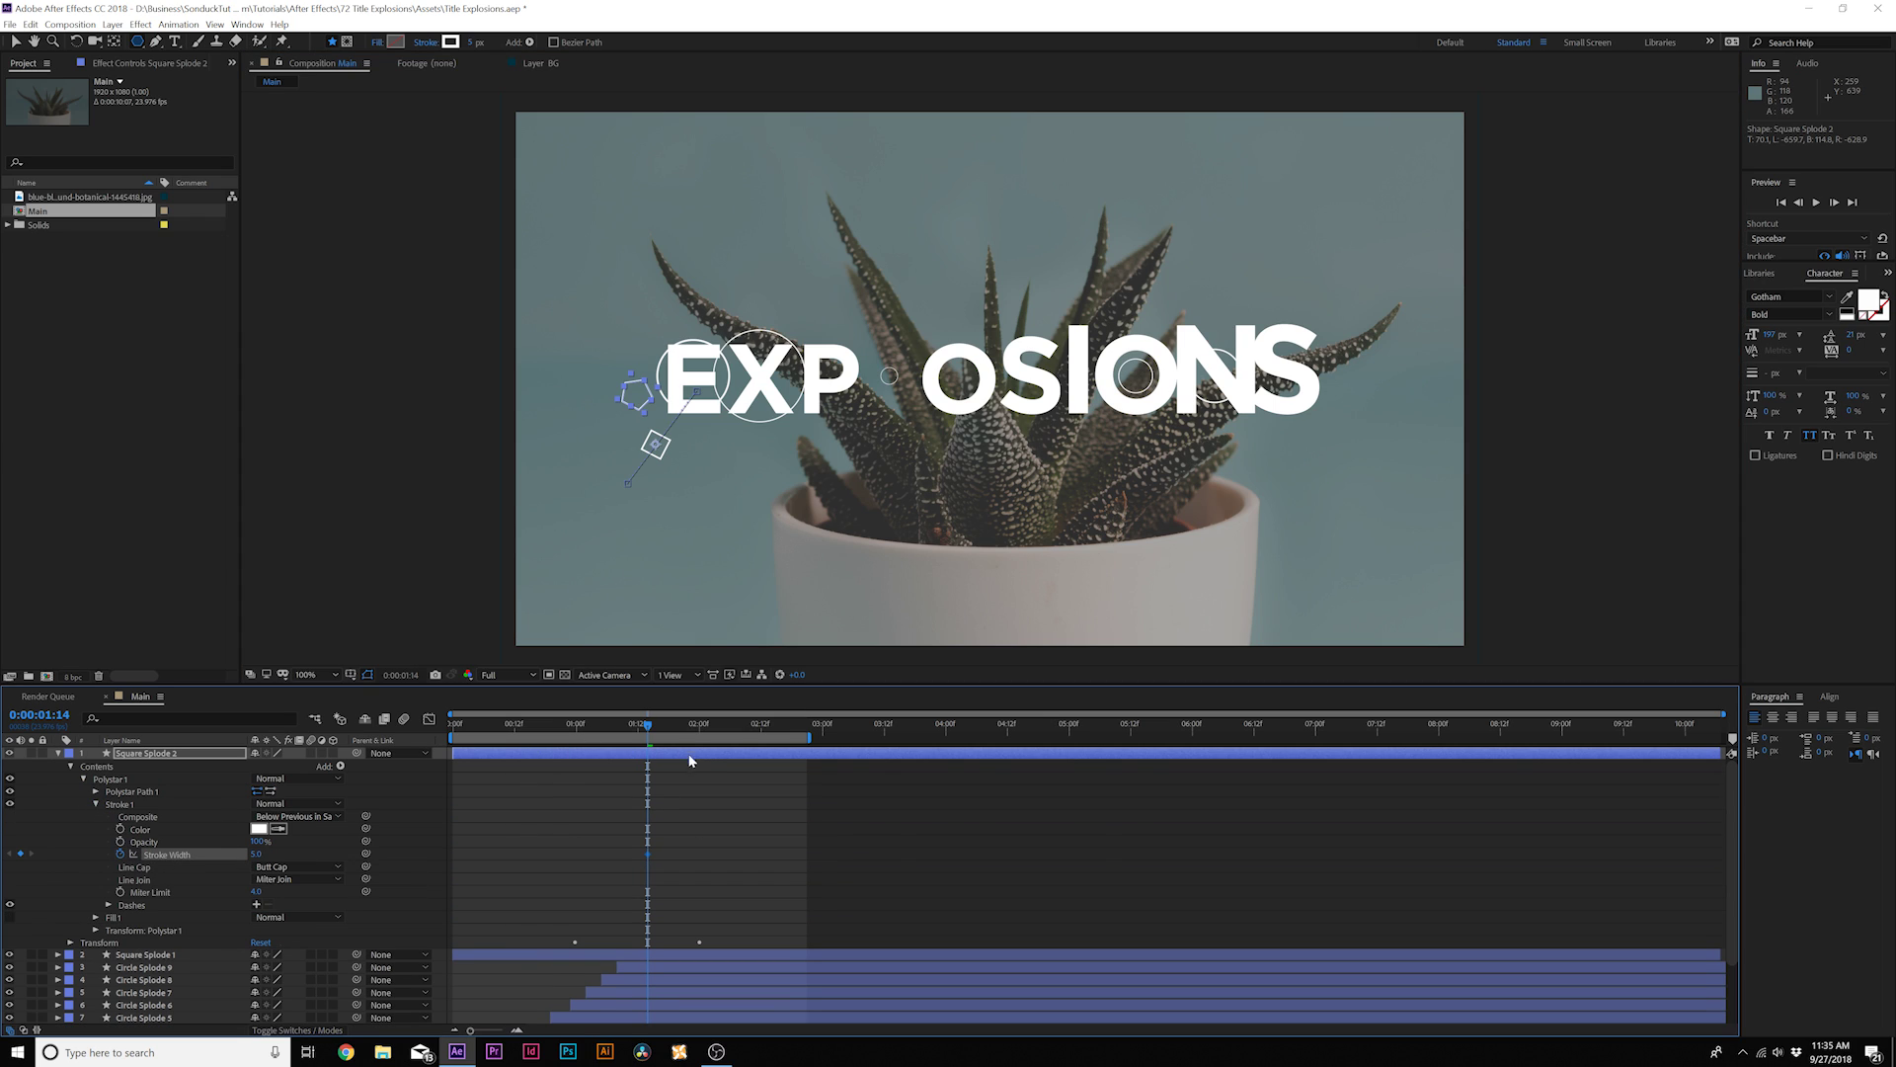
{"action": "key", "text": "shift+Page_Down"}
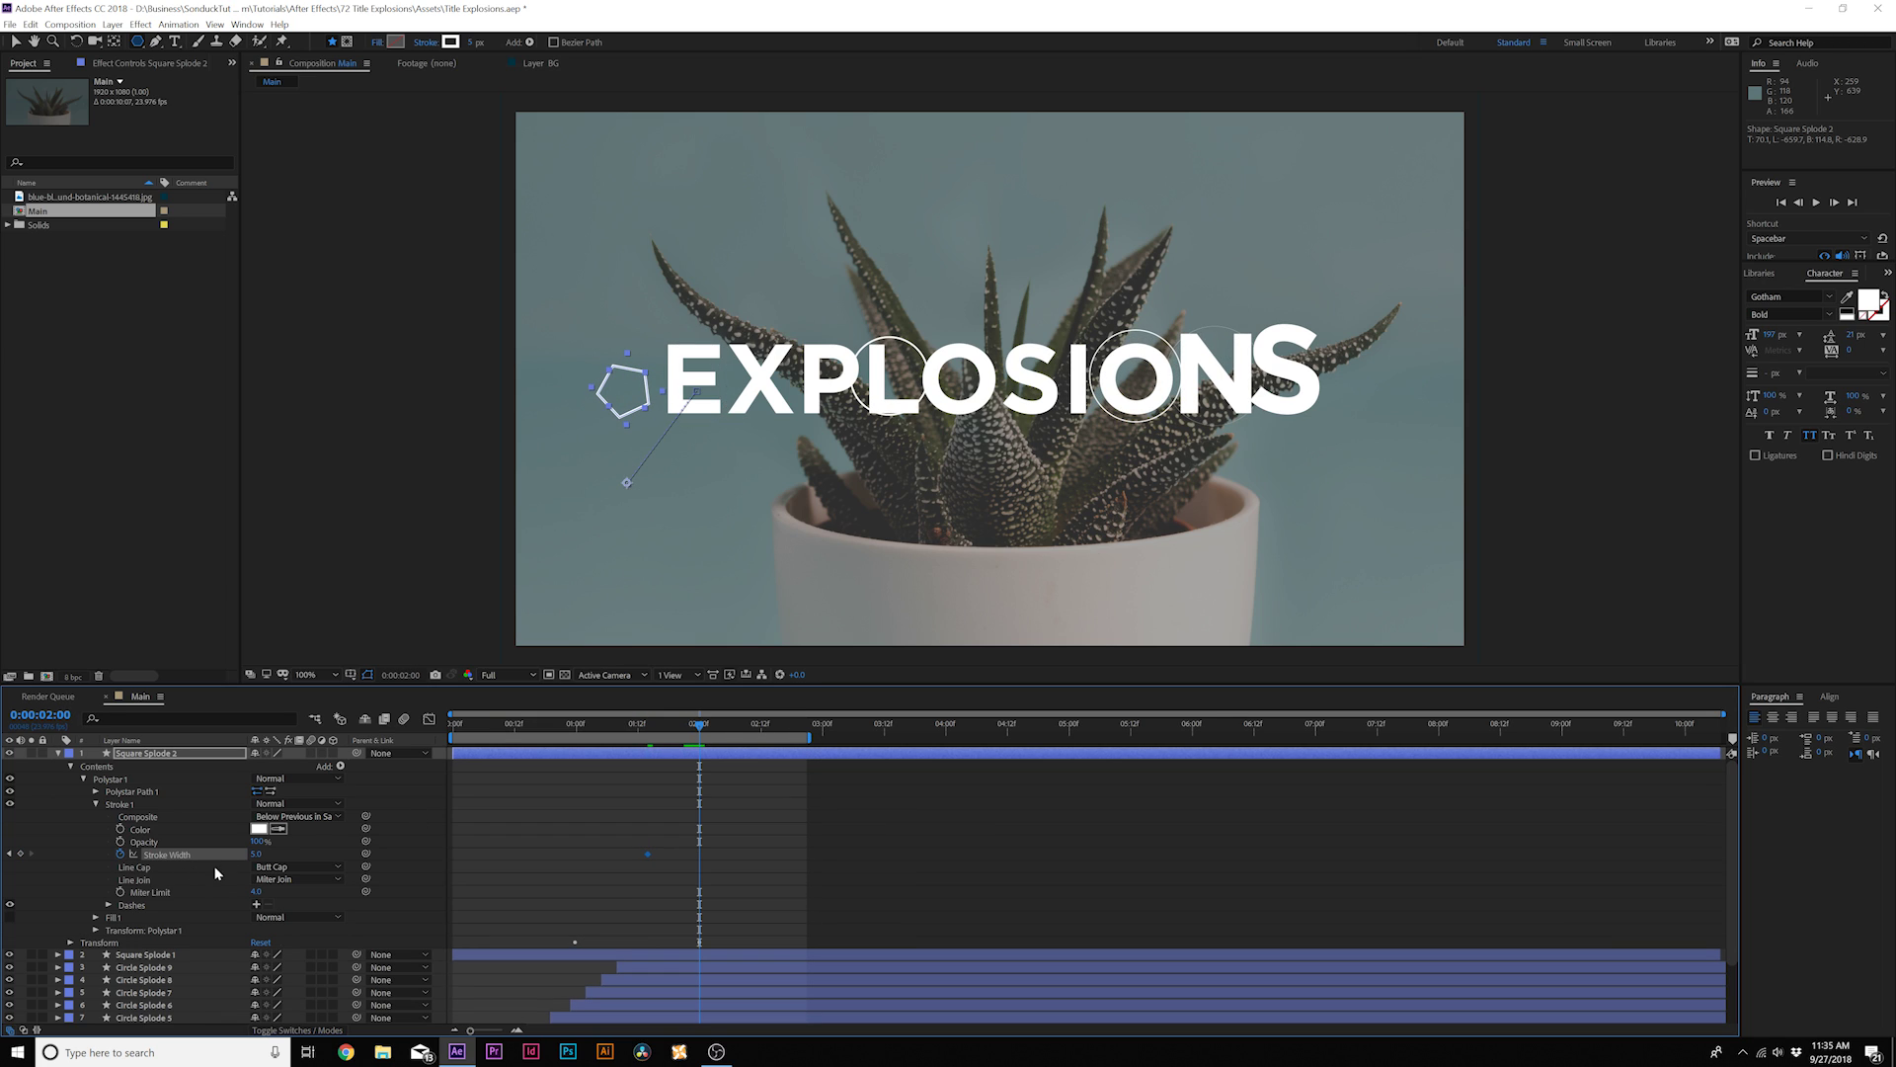
{"action": "left_click", "coordinate": [426, 842]}
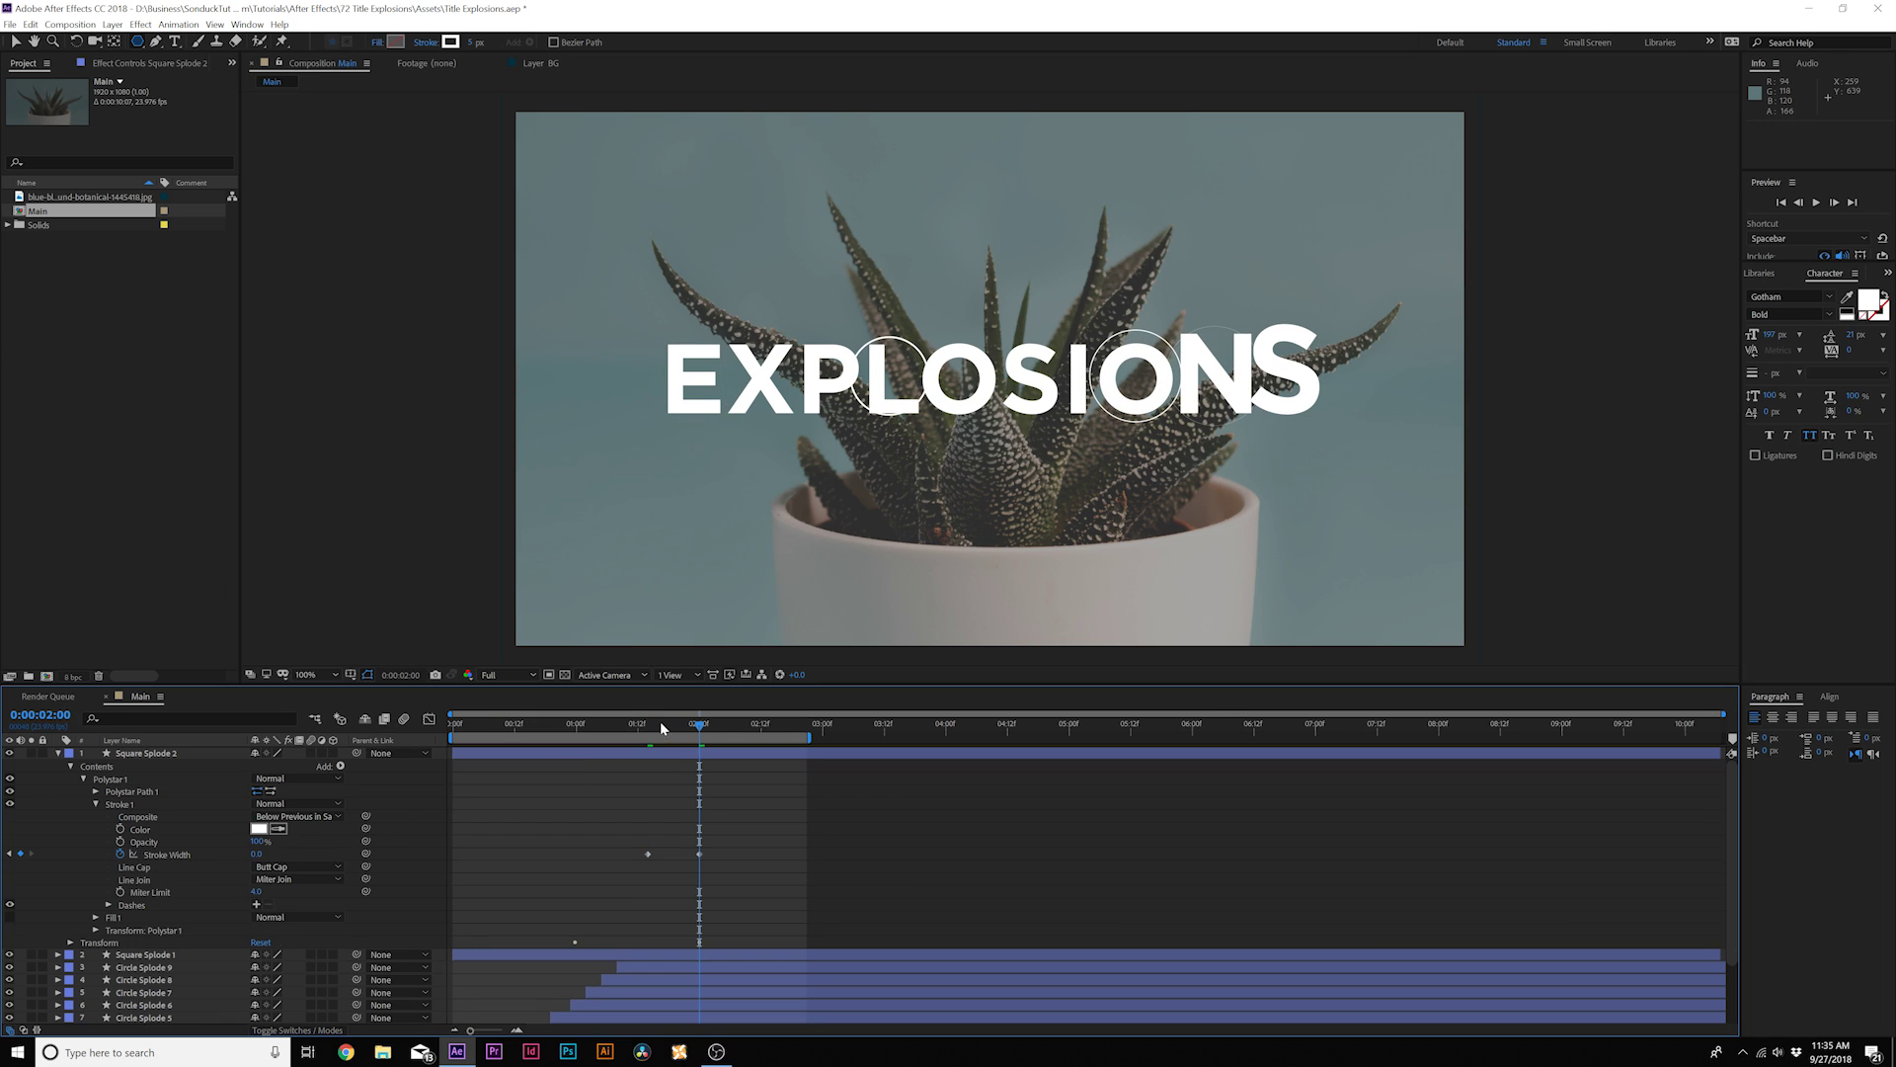
{"action": "mouse_move", "coordinate": [643, 727]}
{"action": "left_mouse_down"}
{"action": "mouse_move", "coordinate": [713, 721]}
{"action": "mouse_move", "coordinate": [589, 731]}
{"action": "mouse_move", "coordinate": [670, 731]}
{"action": "left_mouse_up"}
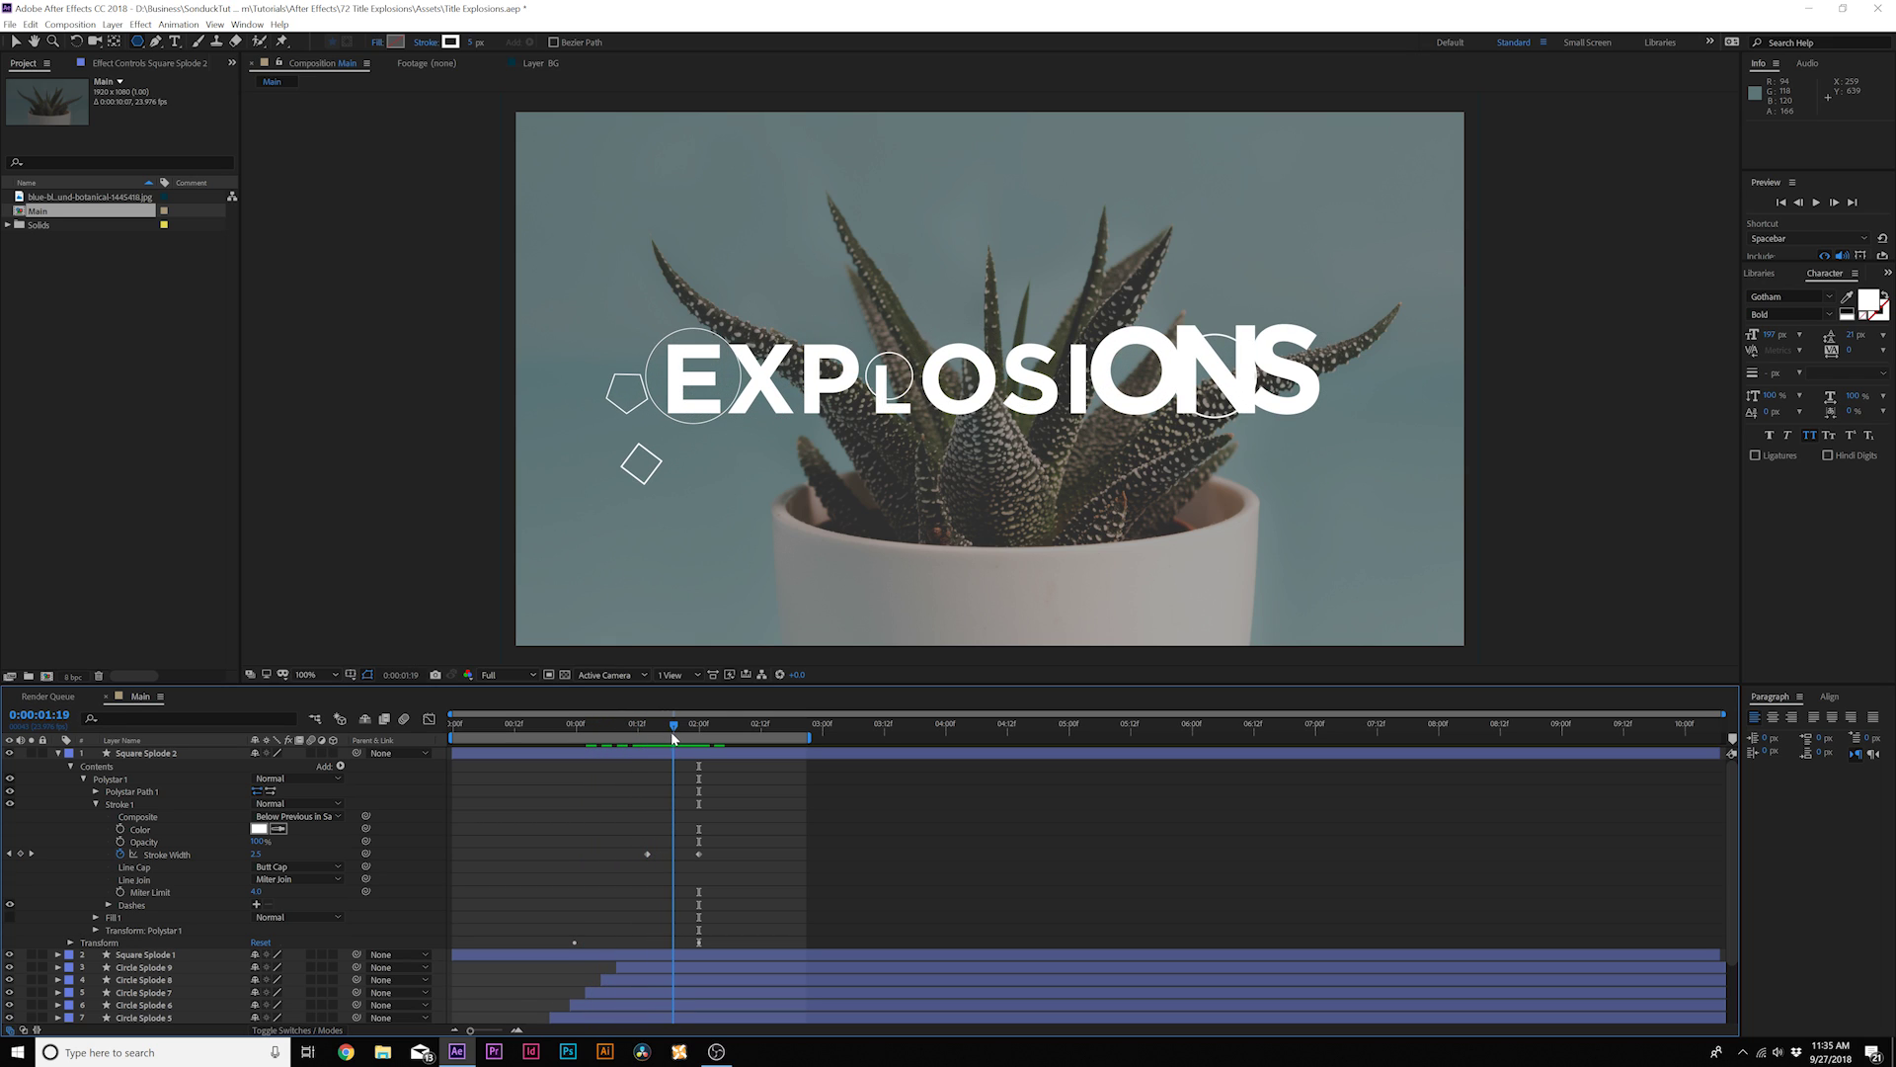
- At the final keyframe, move the shape's position higher and rotate it to +85°
{"action": "left_click", "coordinate": [180, 759]}
{"action": "key", "text": "u"}
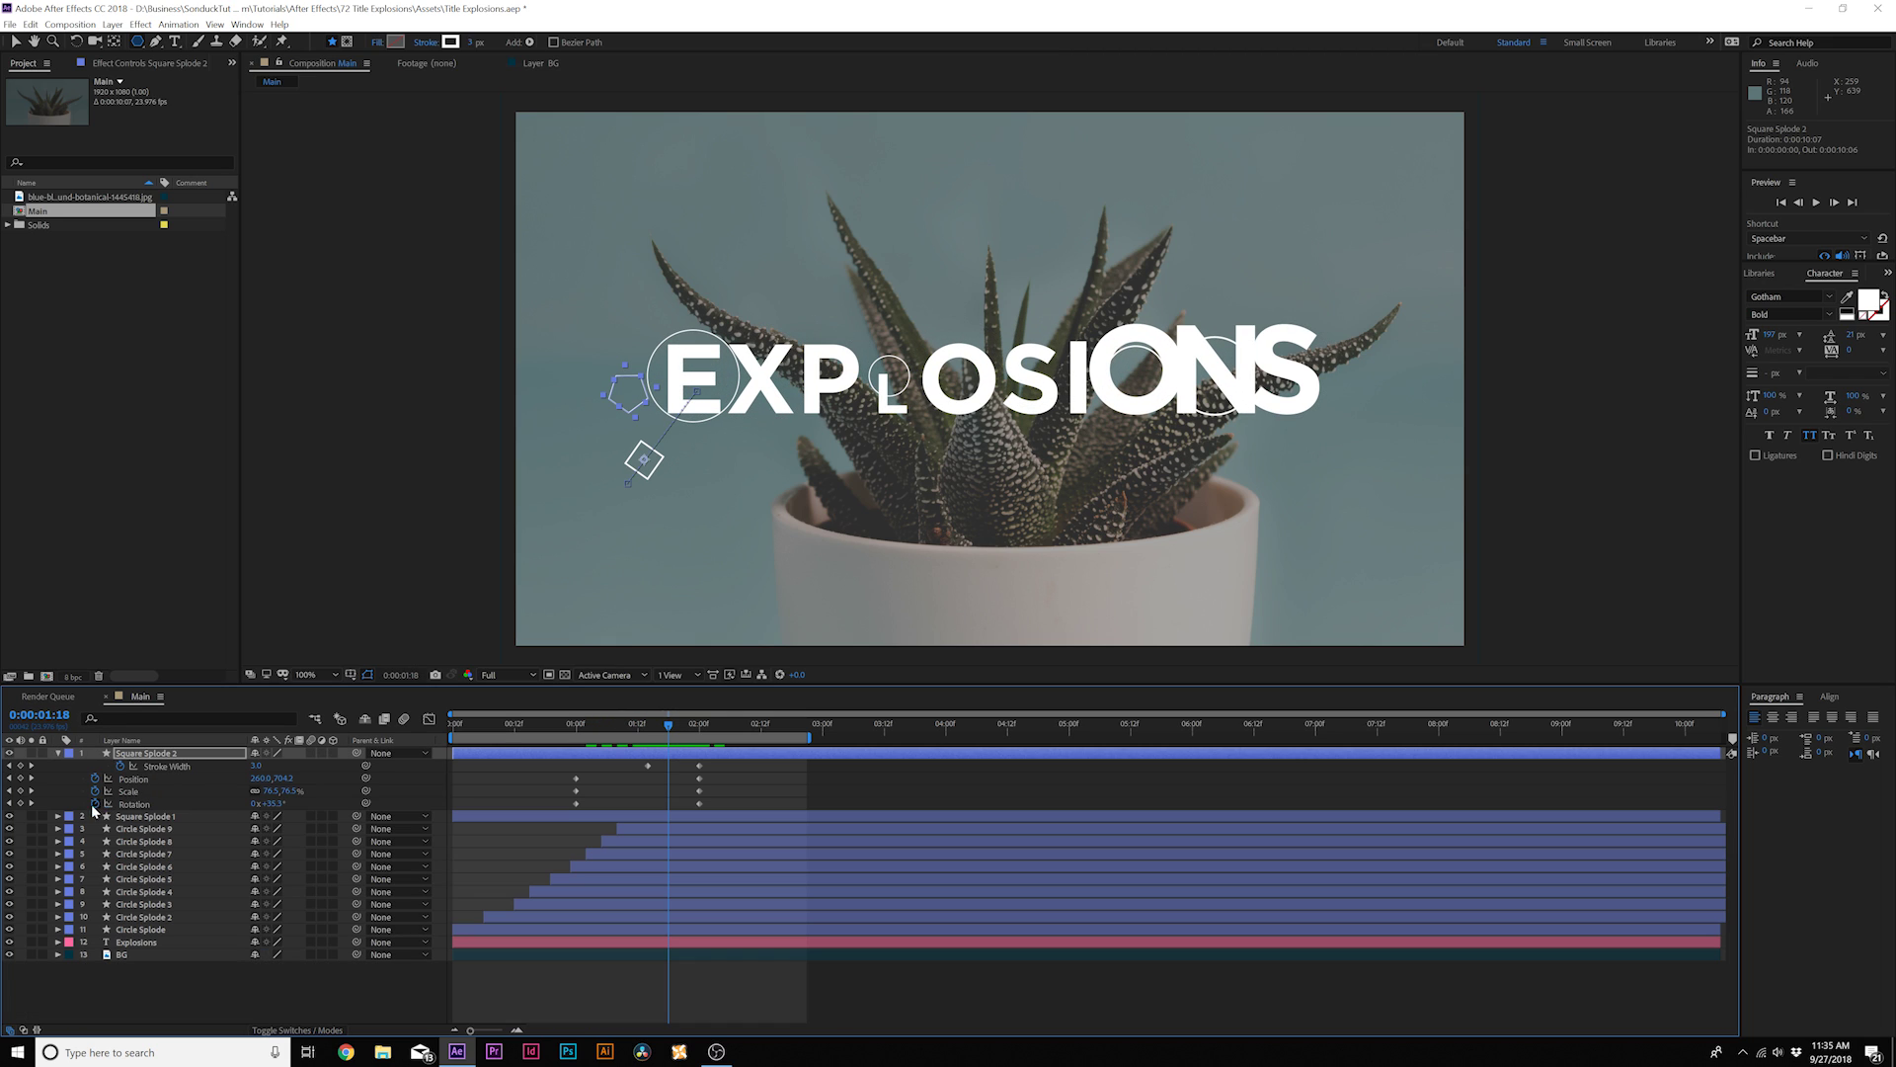
{"action": "left_click", "coordinate": [32, 790]}
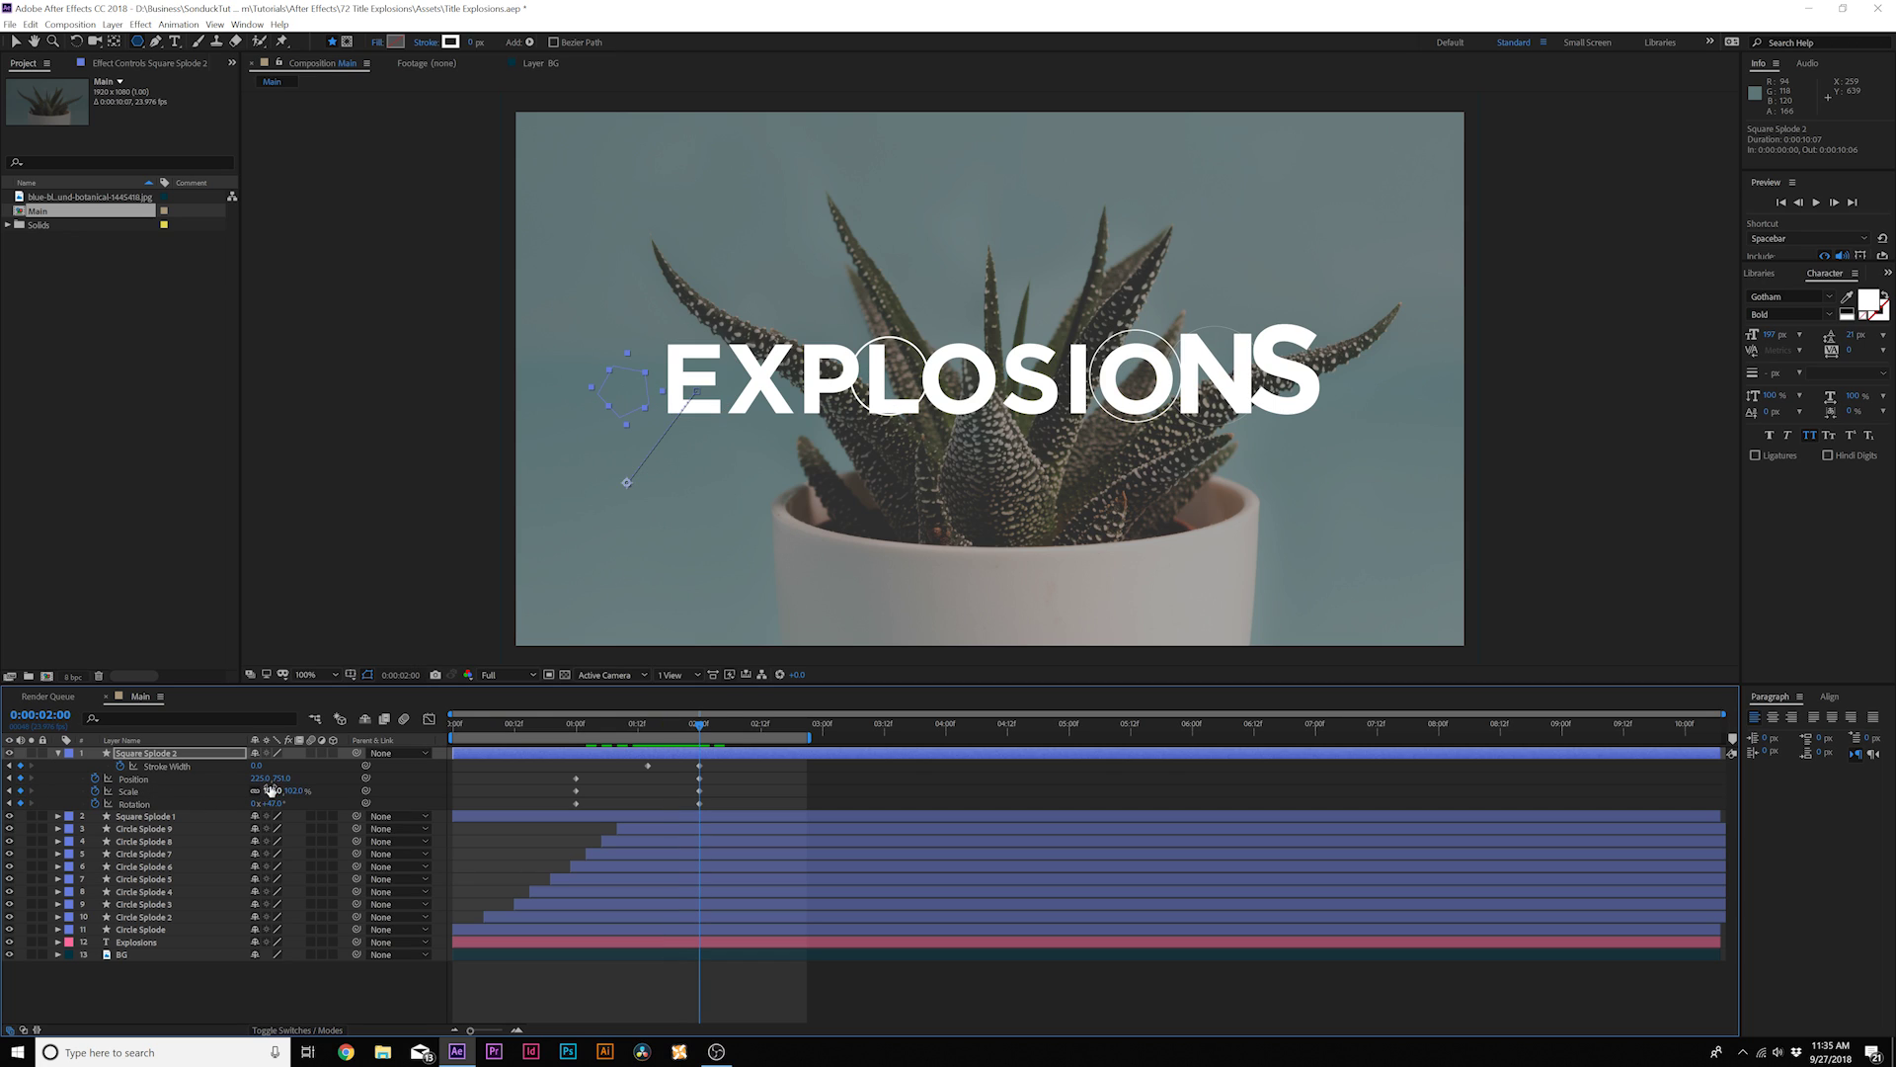
{"action": "left_click_drag", "start_coordinate": [277, 780], "coordinate": [224, 788]}
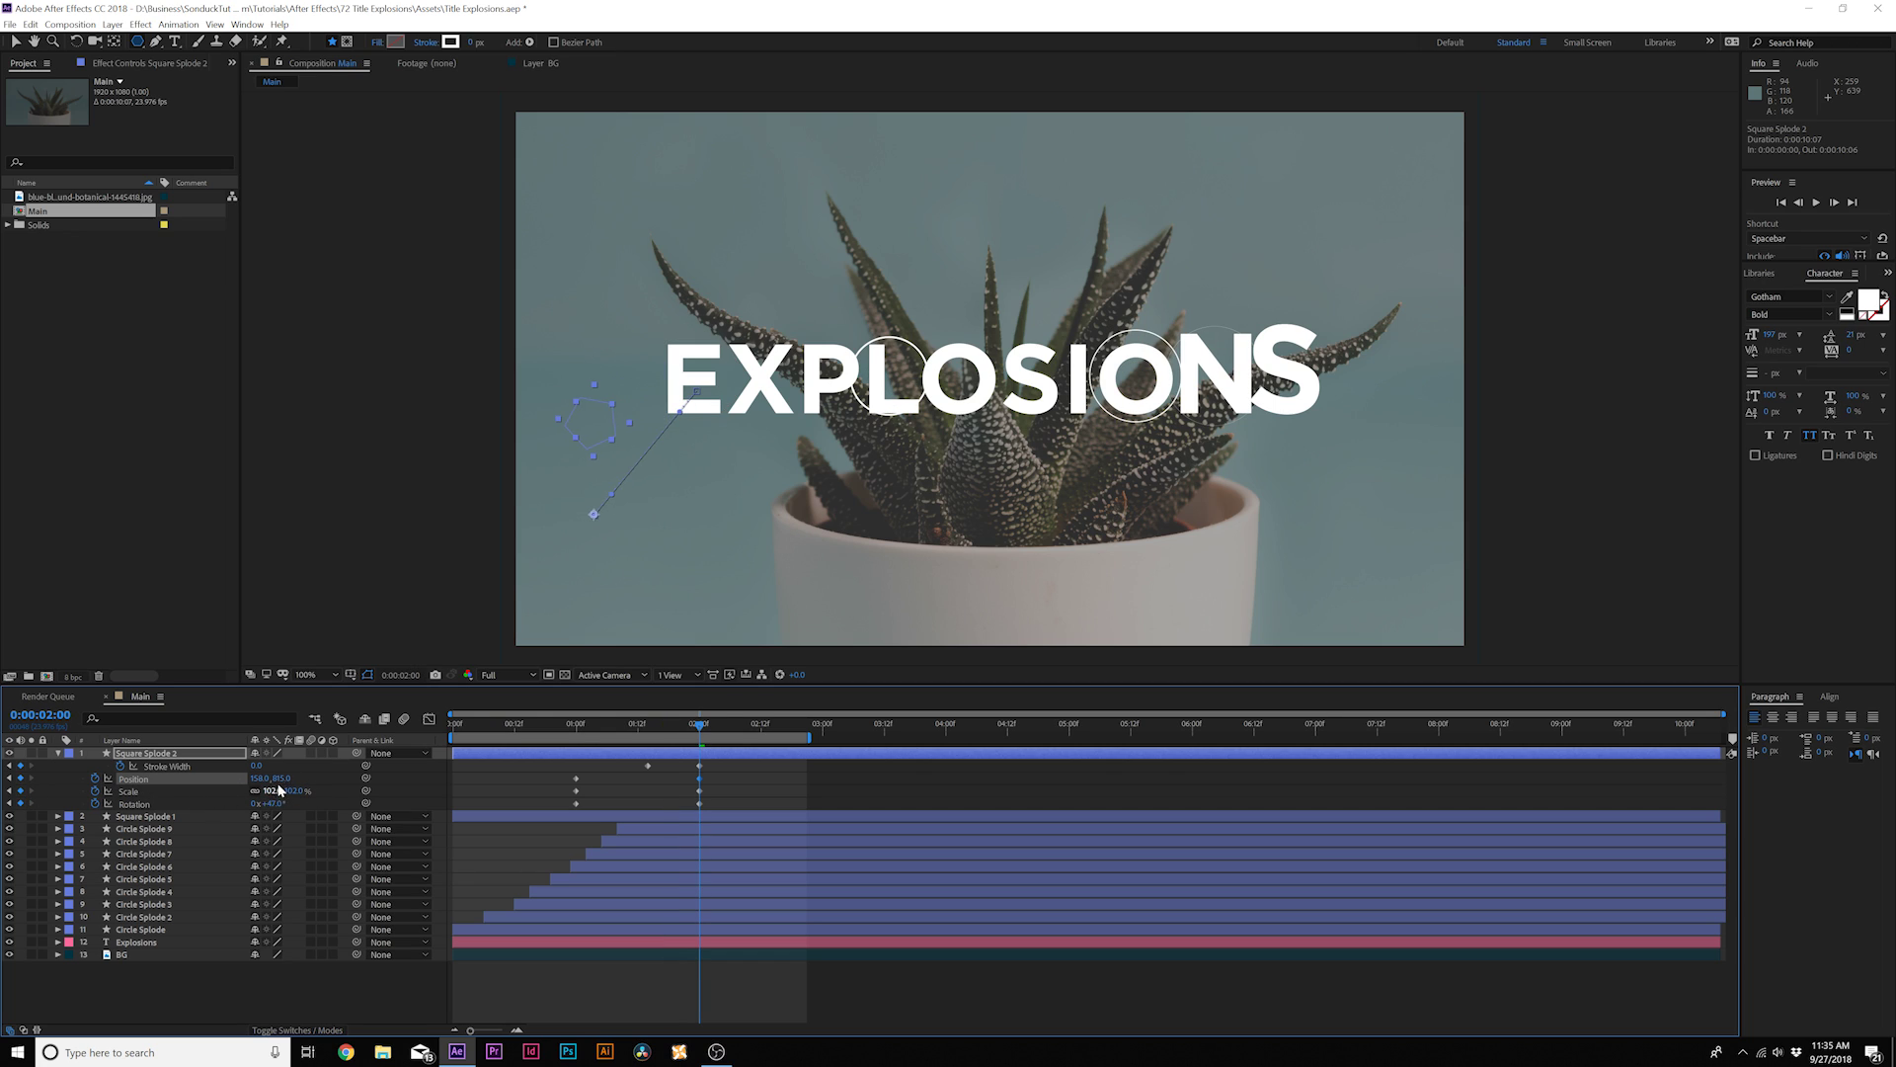
{"action": "left_click_drag", "start_coordinate": [274, 808], "coordinate": [303, 803]}
- Shift the burst layer four frames later and preview the animation
{"action": "left_click", "coordinate": [540, 726]}
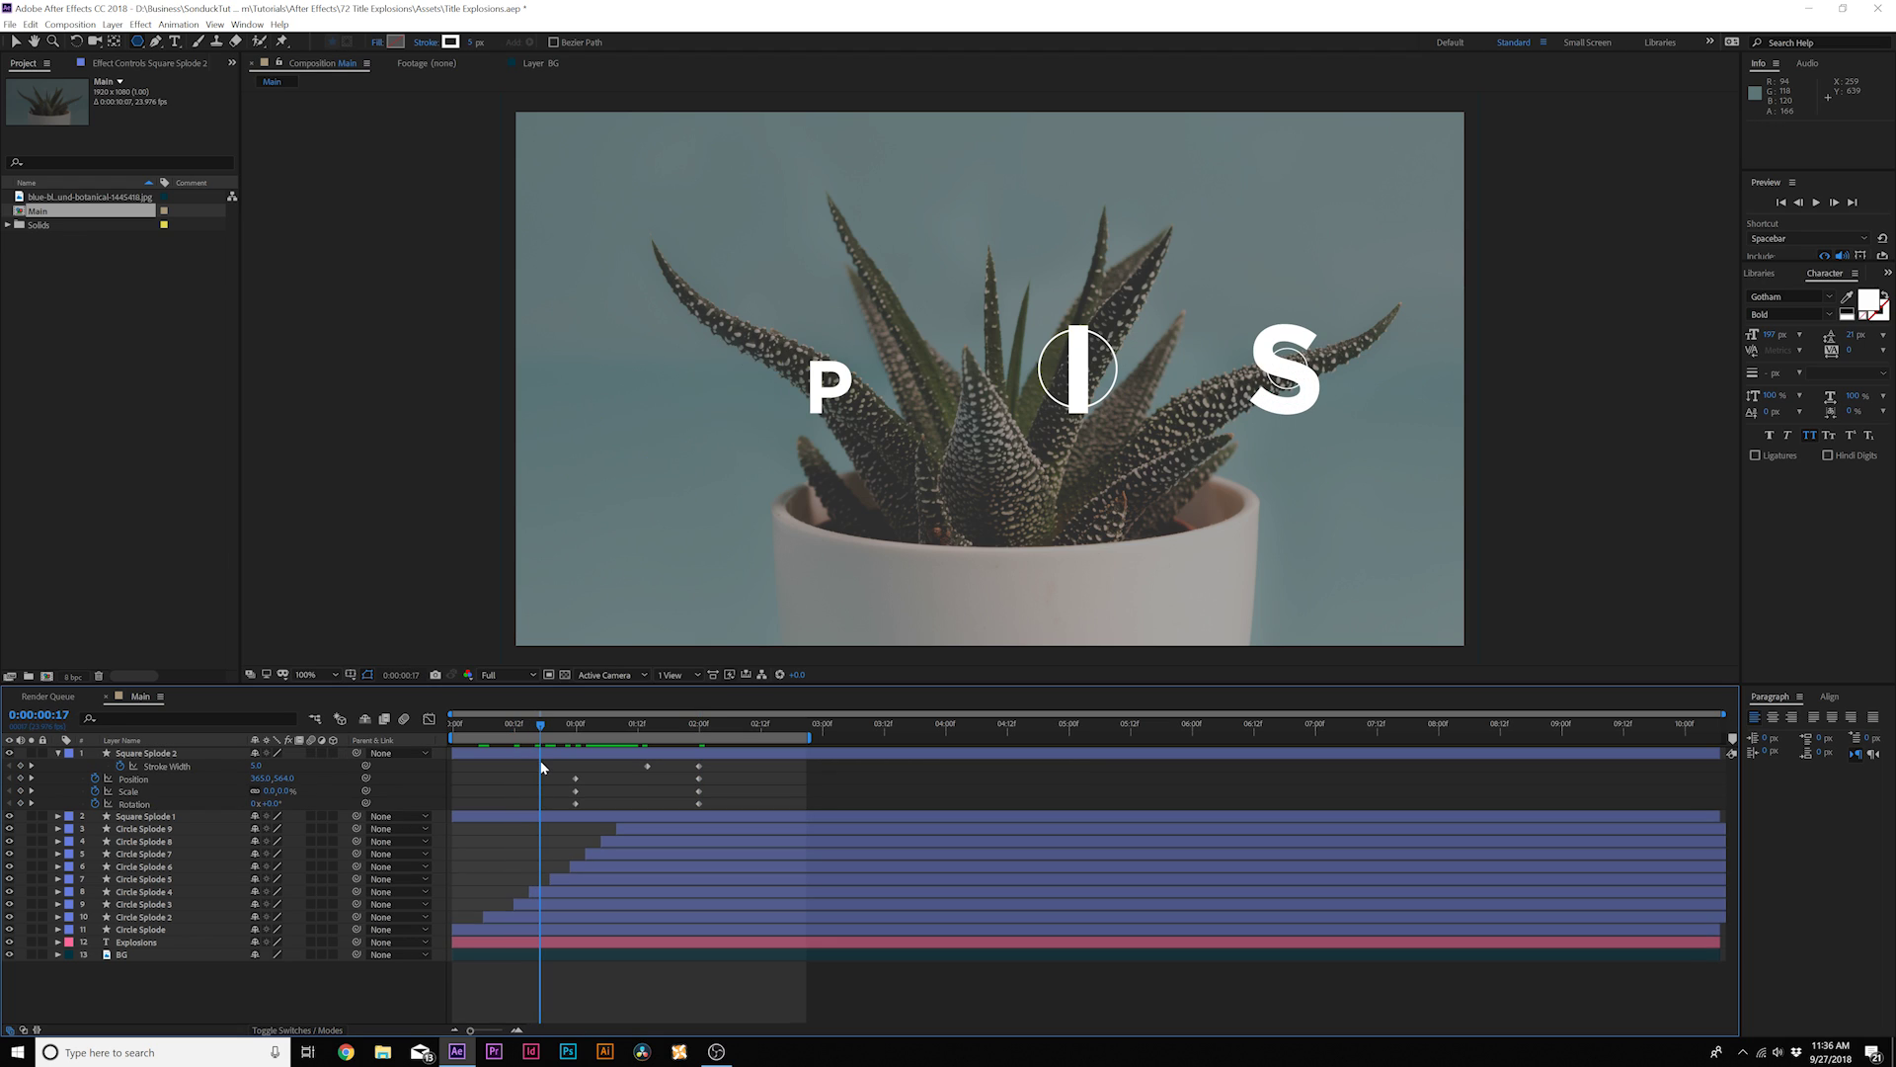
{"action": "left_click_drag", "start_coordinate": [520, 754], "coordinate": [542, 756]}
{"action": "left_click", "coordinate": [827, 798]}
{"action": "key", "text": "space"}
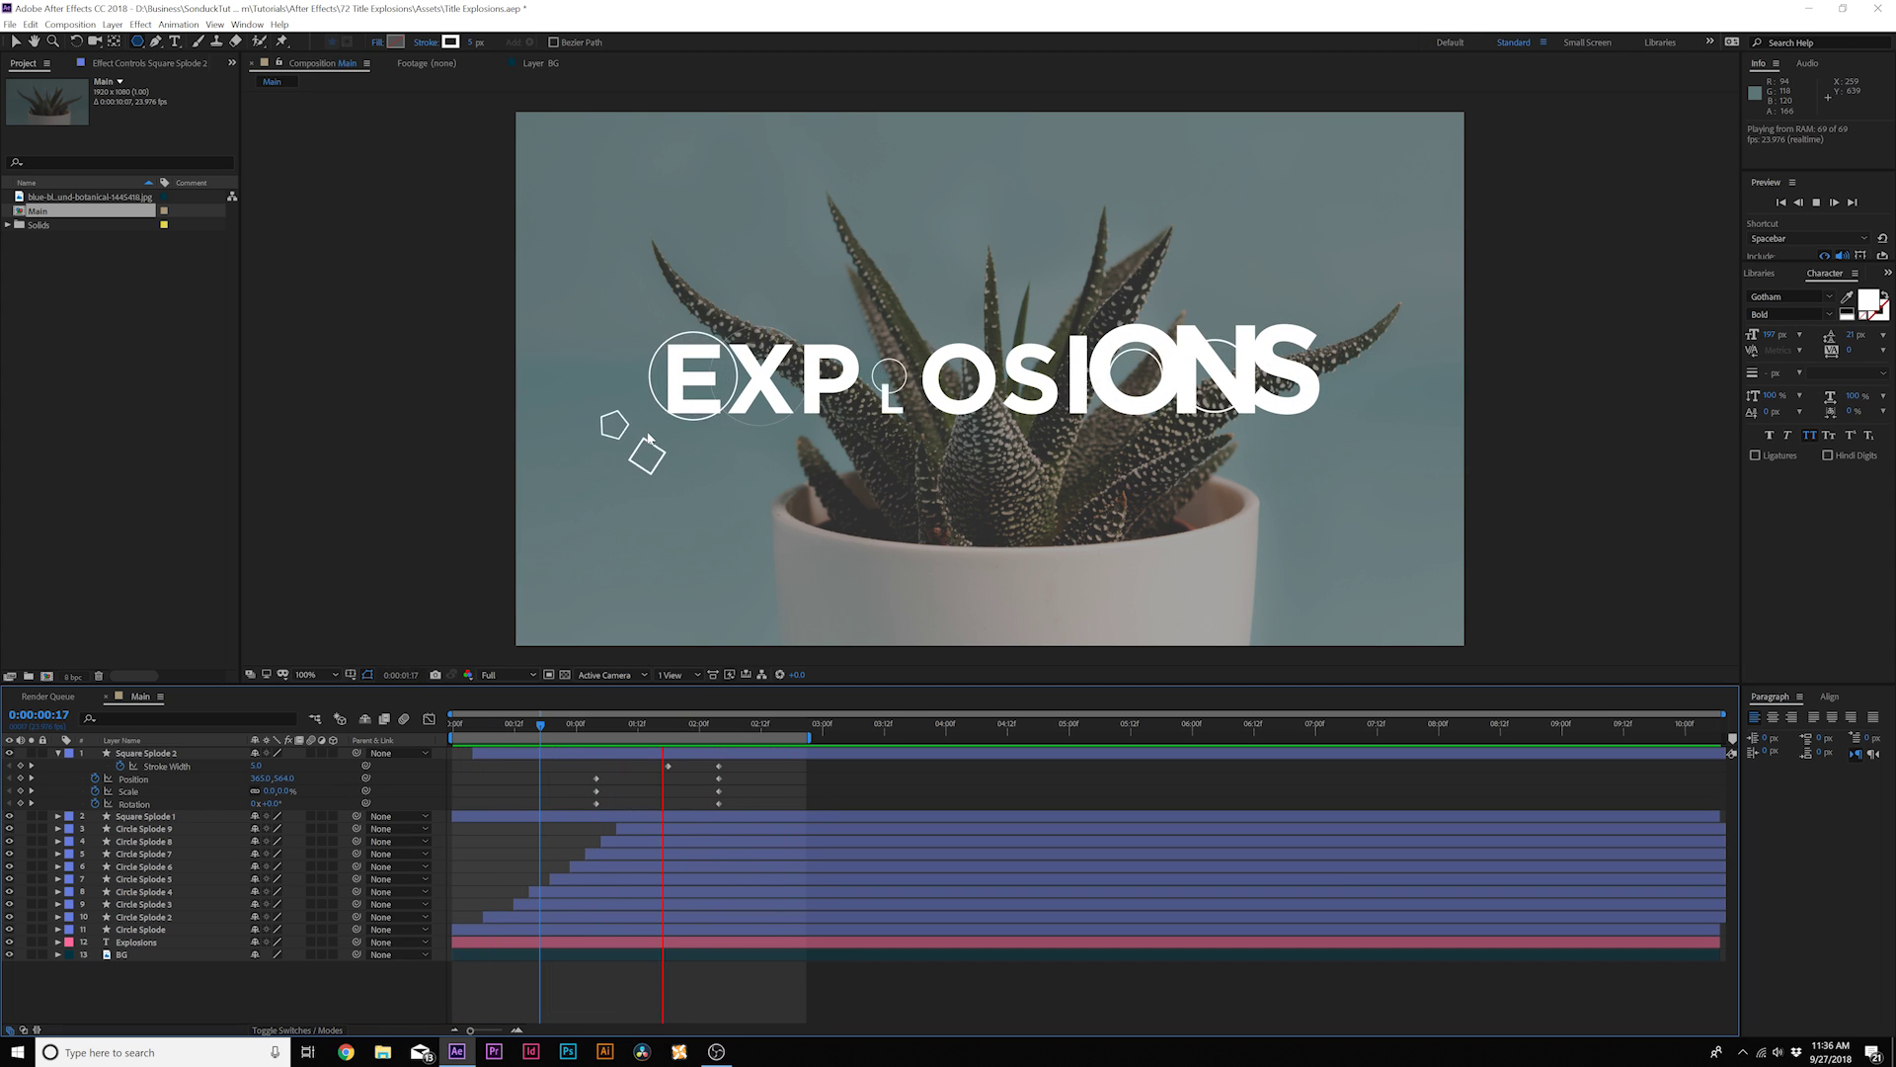
{"action": "left_click", "coordinate": [57, 753]}
- Set the polygon's Points to 3 to make it a triangle
{"action": "left_click", "coordinate": [58, 753]}
{"action": "left_click", "coordinate": [57, 753]}
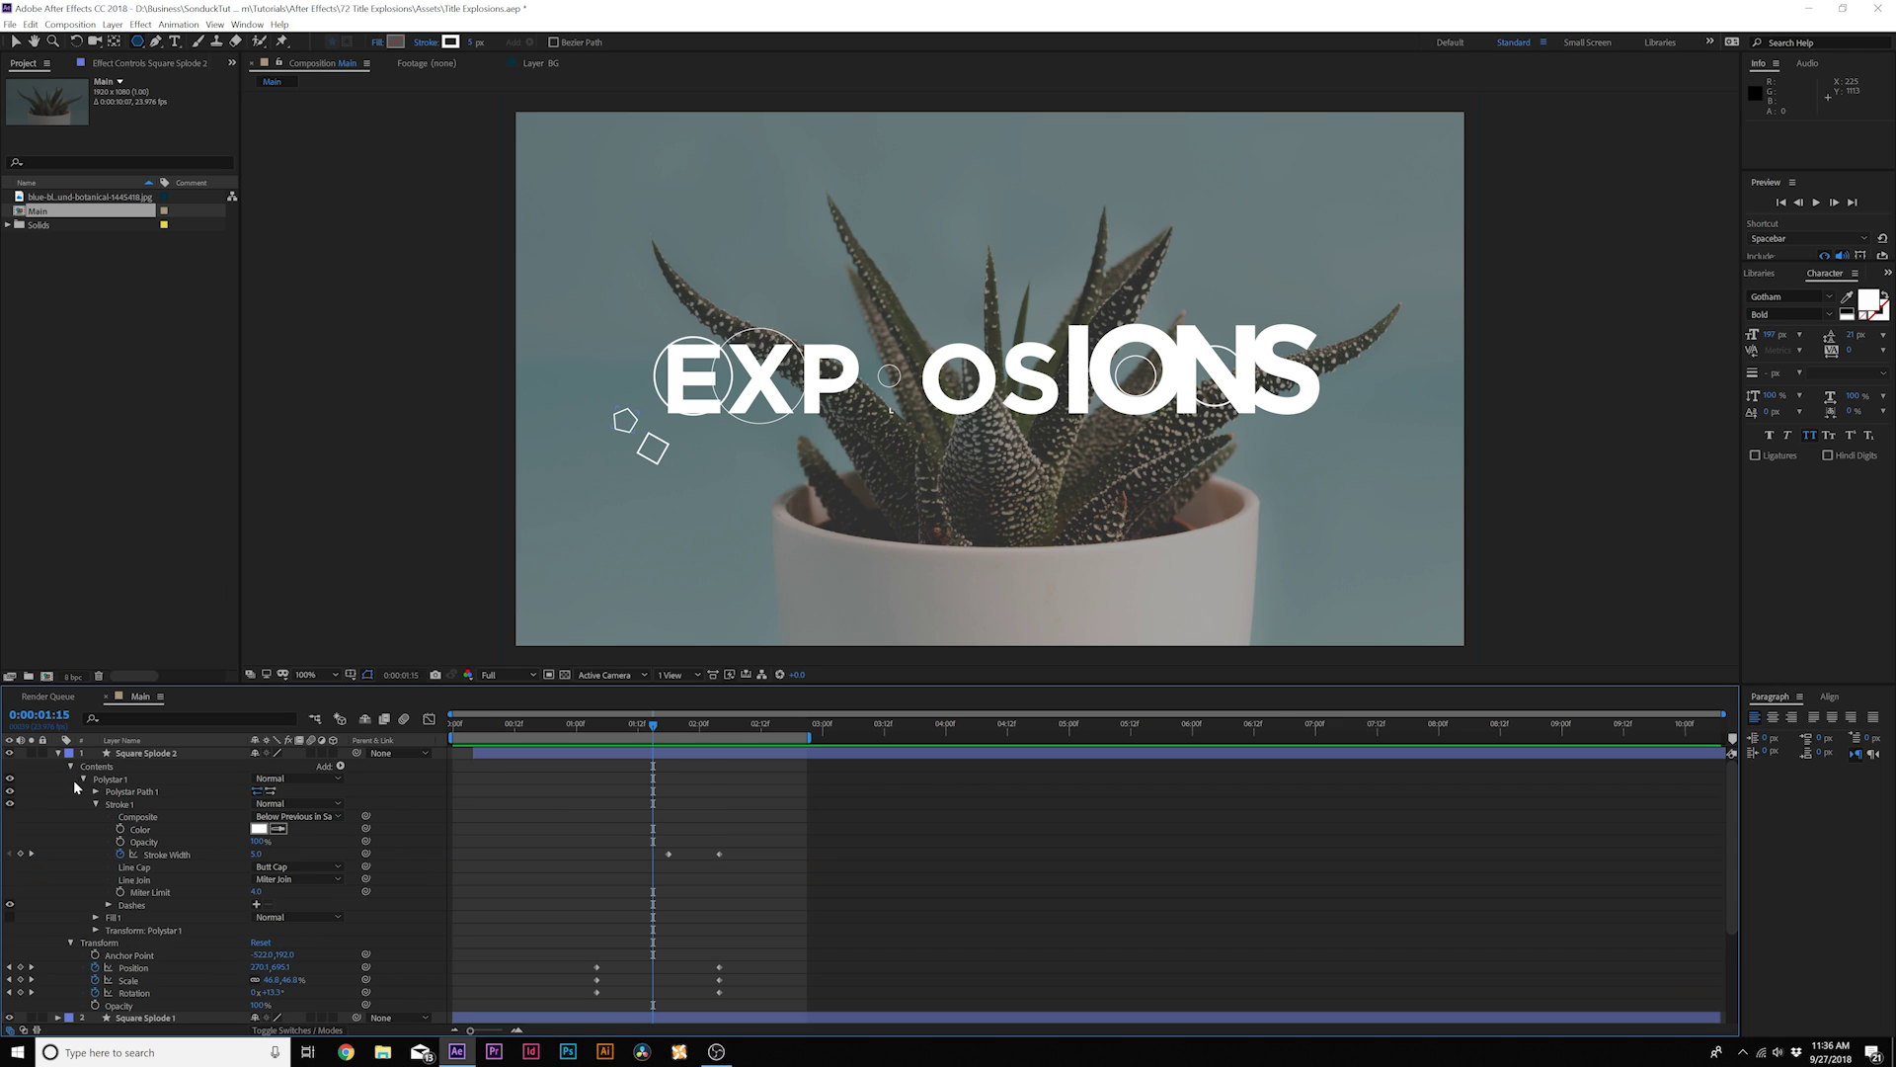
{"action": "left_click", "coordinate": [96, 791]}
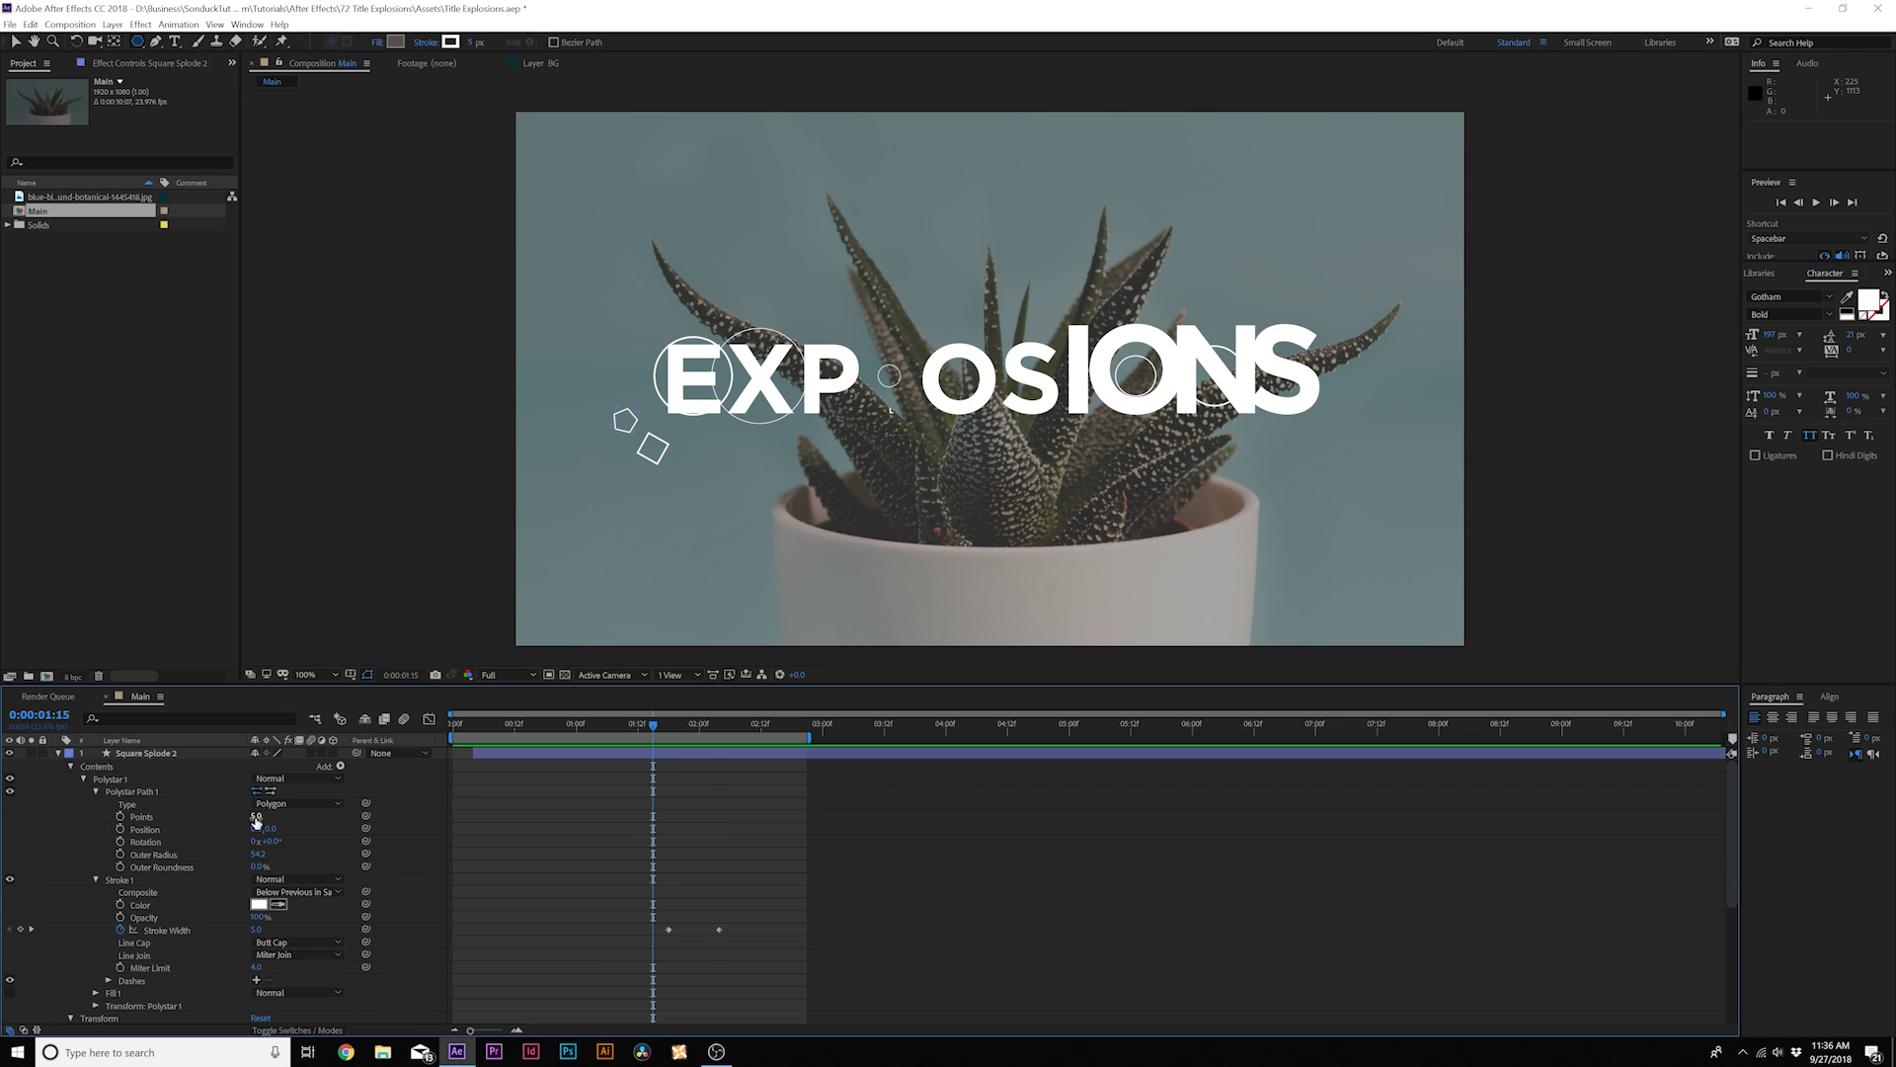
{"action": "key", "text": "Return"}
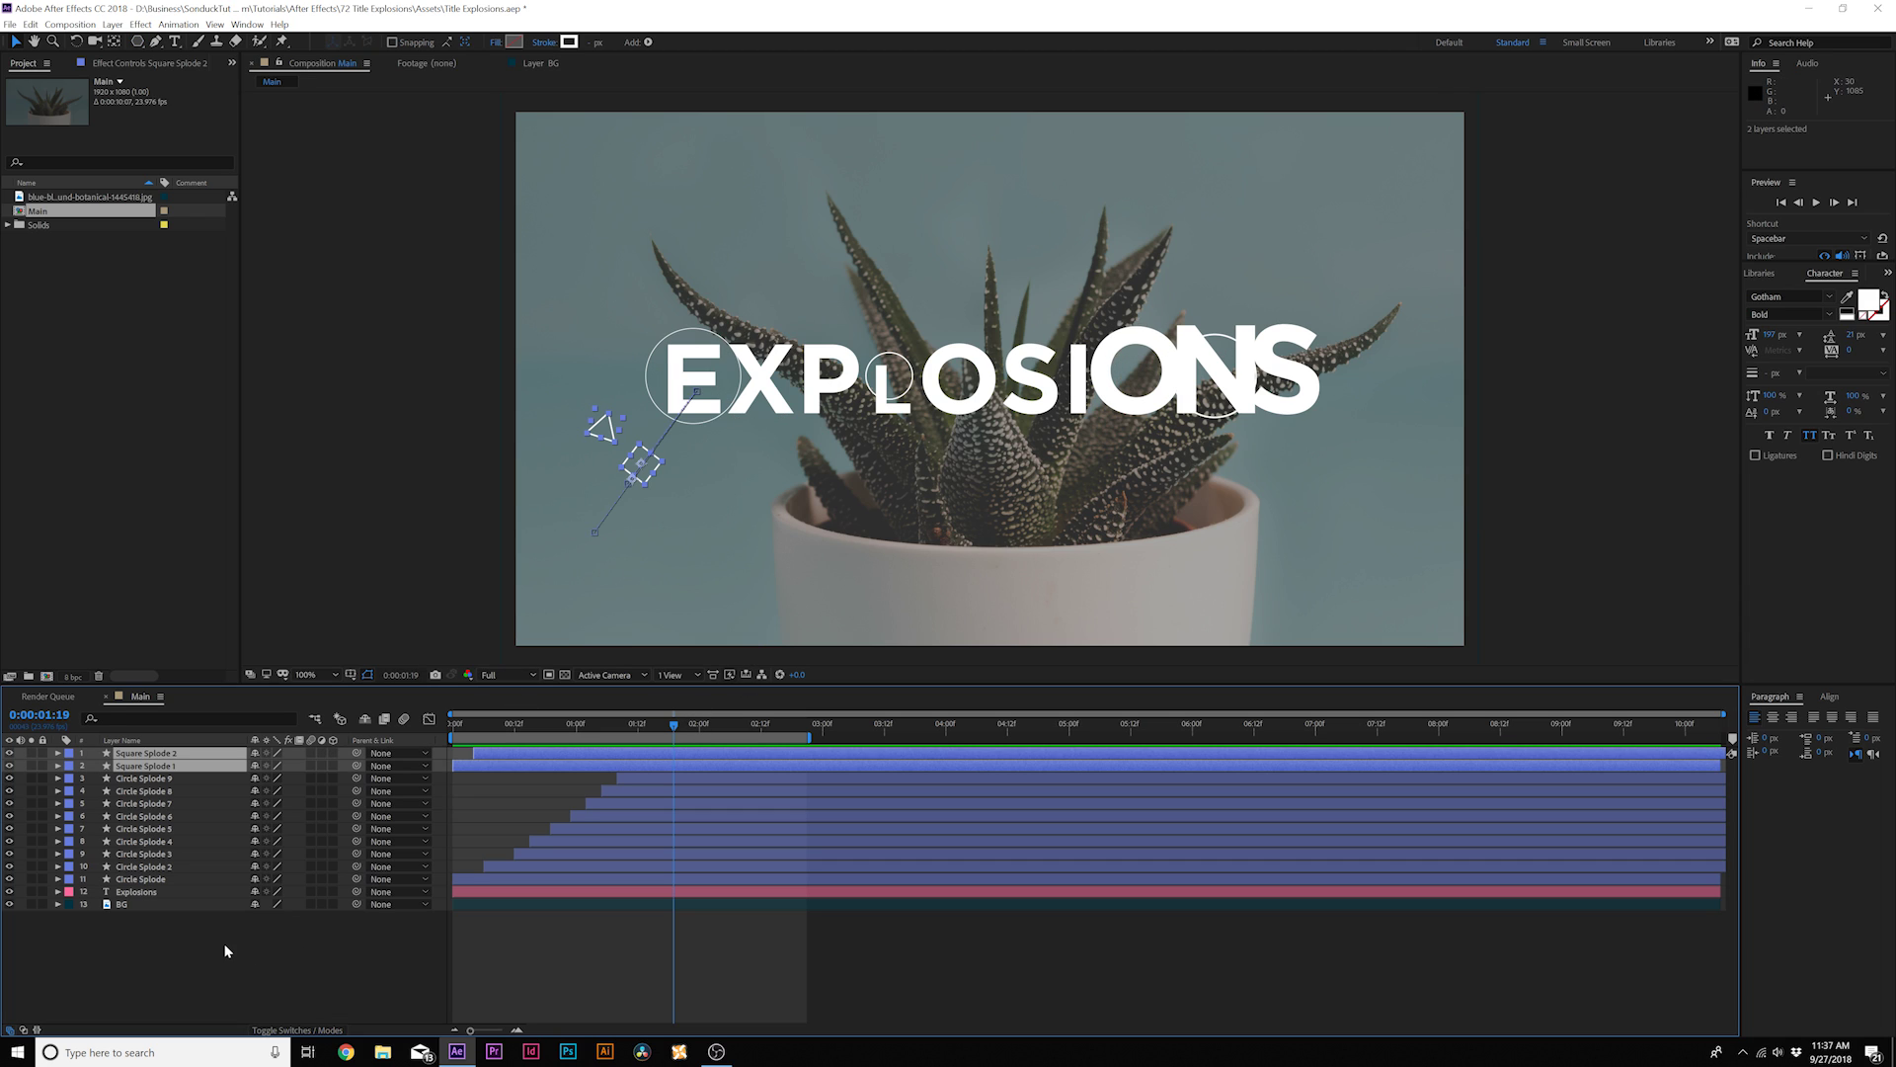
{"action": "left_click", "coordinate": [228, 950]}
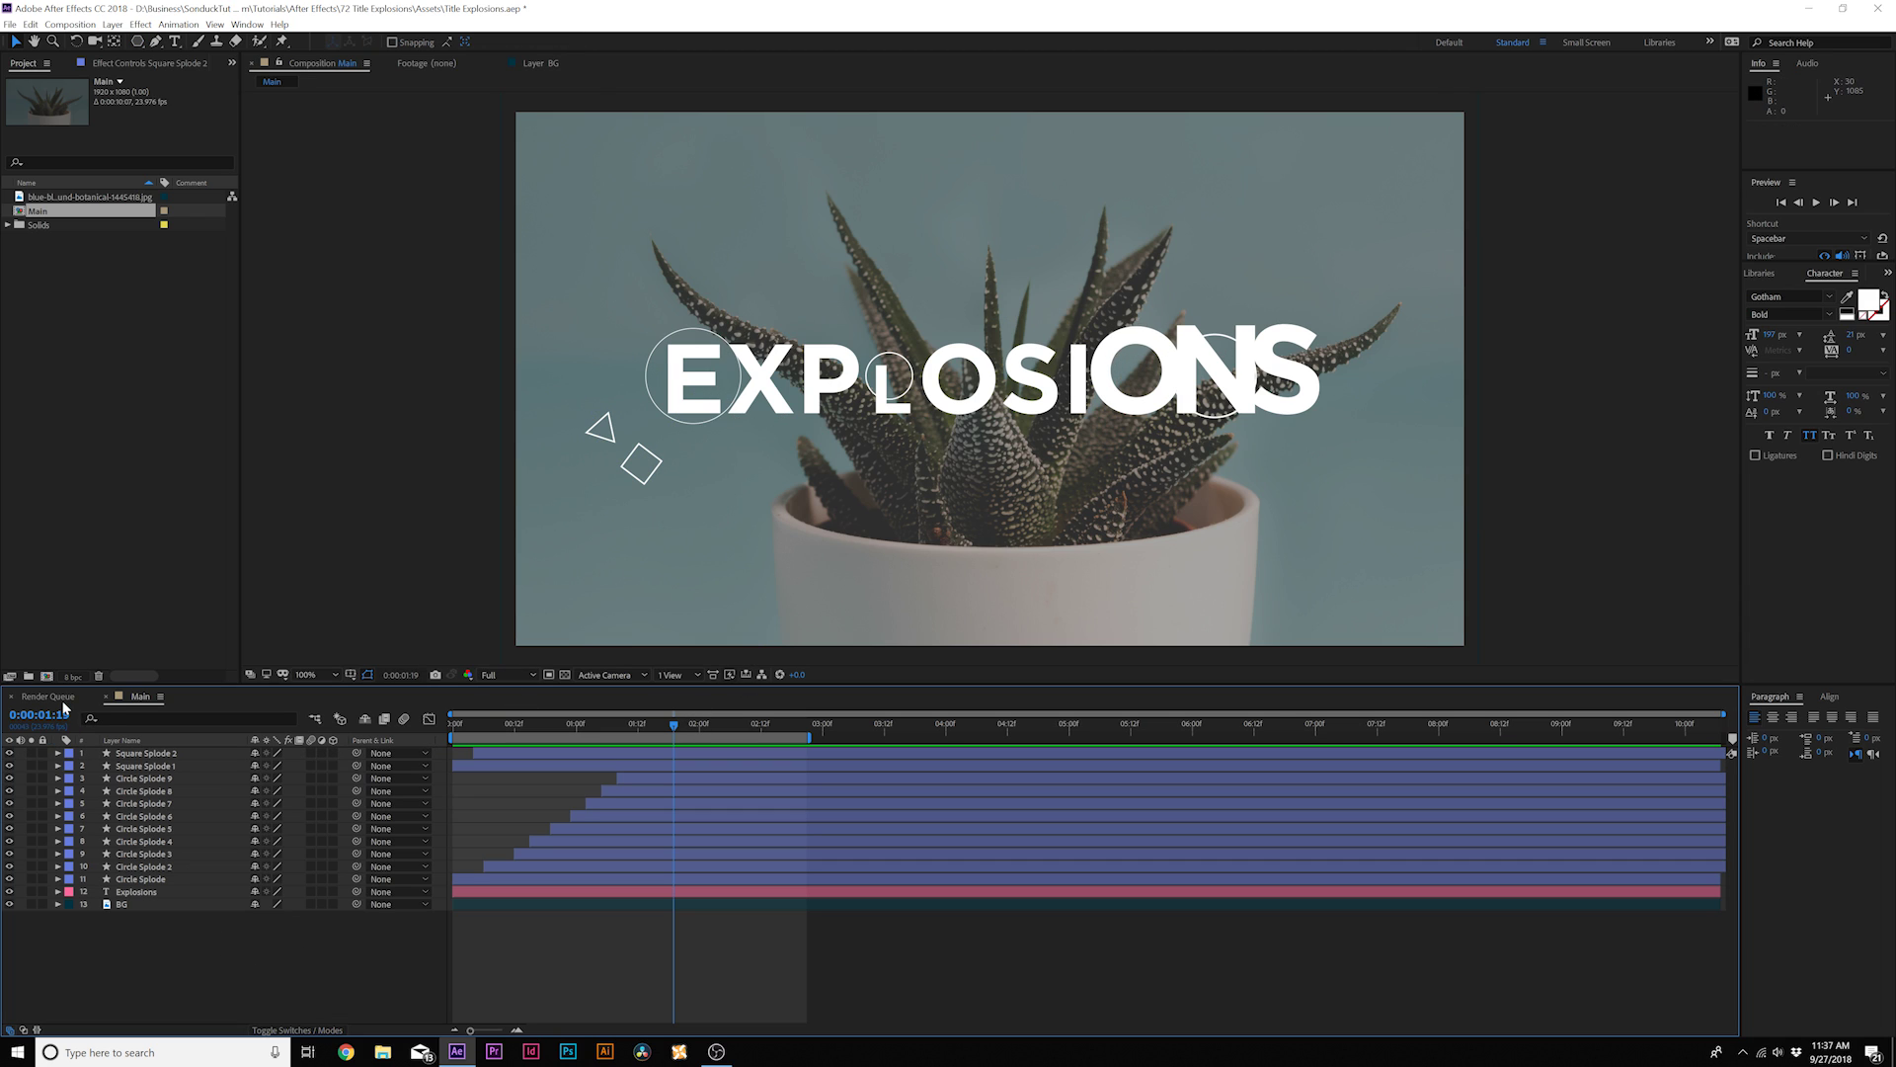
{"action": "left_click", "coordinate": [148, 754]}
- Pre-compose Square Splode 1 and 2 into a precomp named 'Shape Group 1'
{"action": "left_click", "coordinate": [148, 767], "text": "shift"}
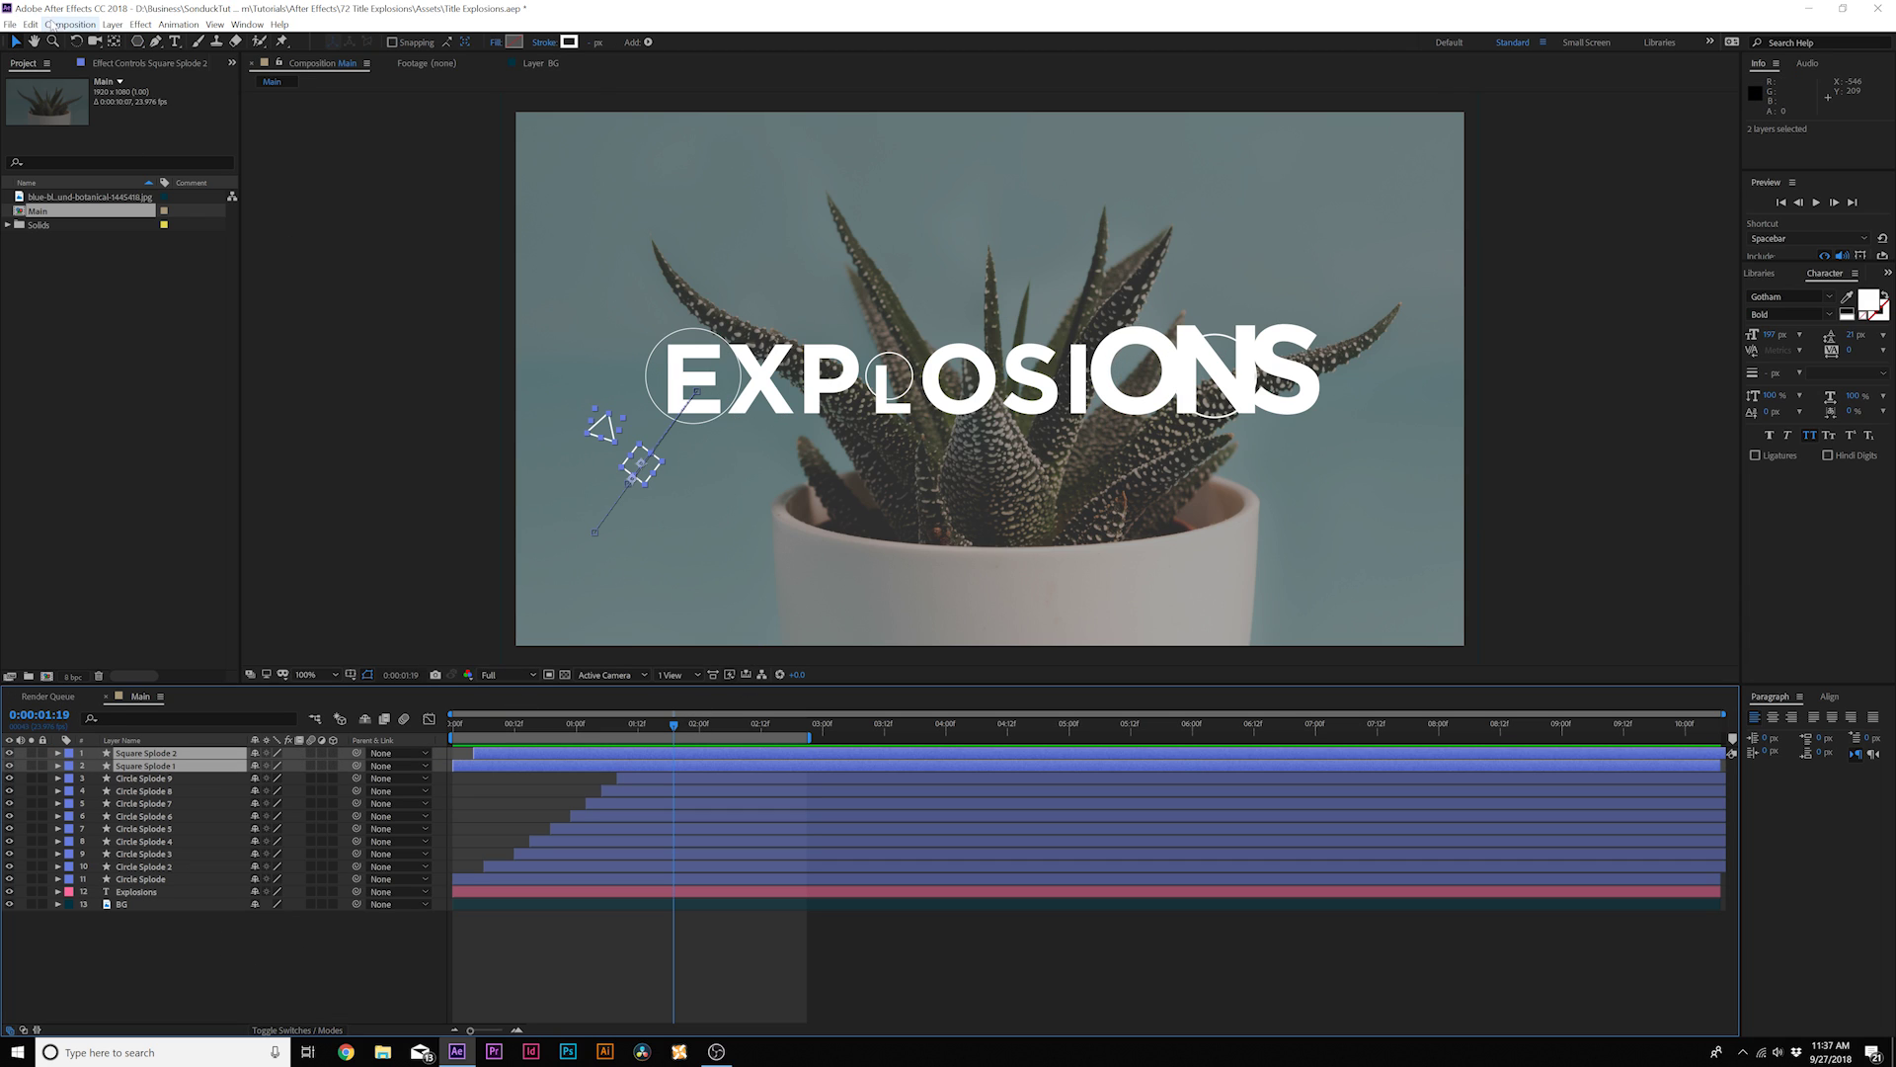
{"action": "left_click", "coordinate": [112, 24]}
{"action": "left_click", "coordinate": [215, 494]}
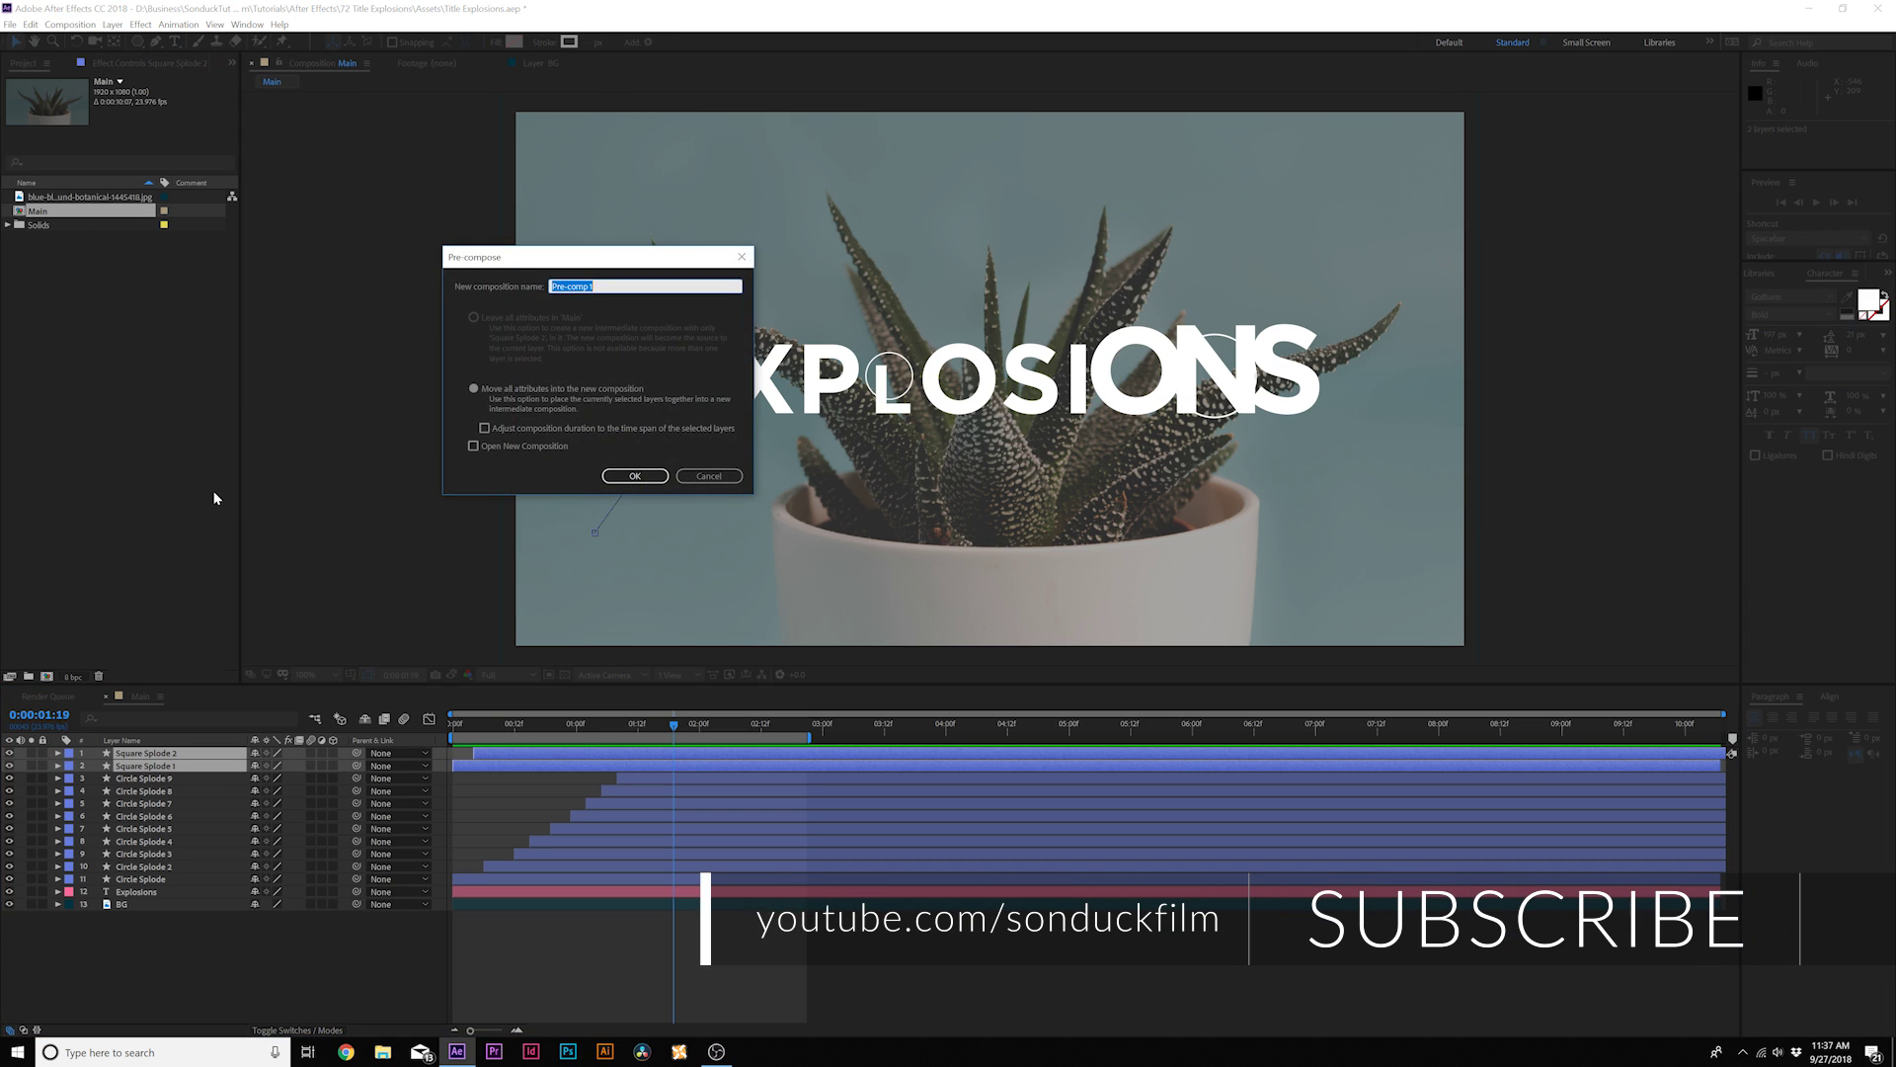
{"action": "type", "text": "Shape Group 1"}
{"action": "key", "text": "Return"}
- Duplicate Shape Group 1 and rotate the copy 180° to mirror the bursts
{"action": "key", "text": "r"}
{"action": "key", "text": "ctrl+d"}
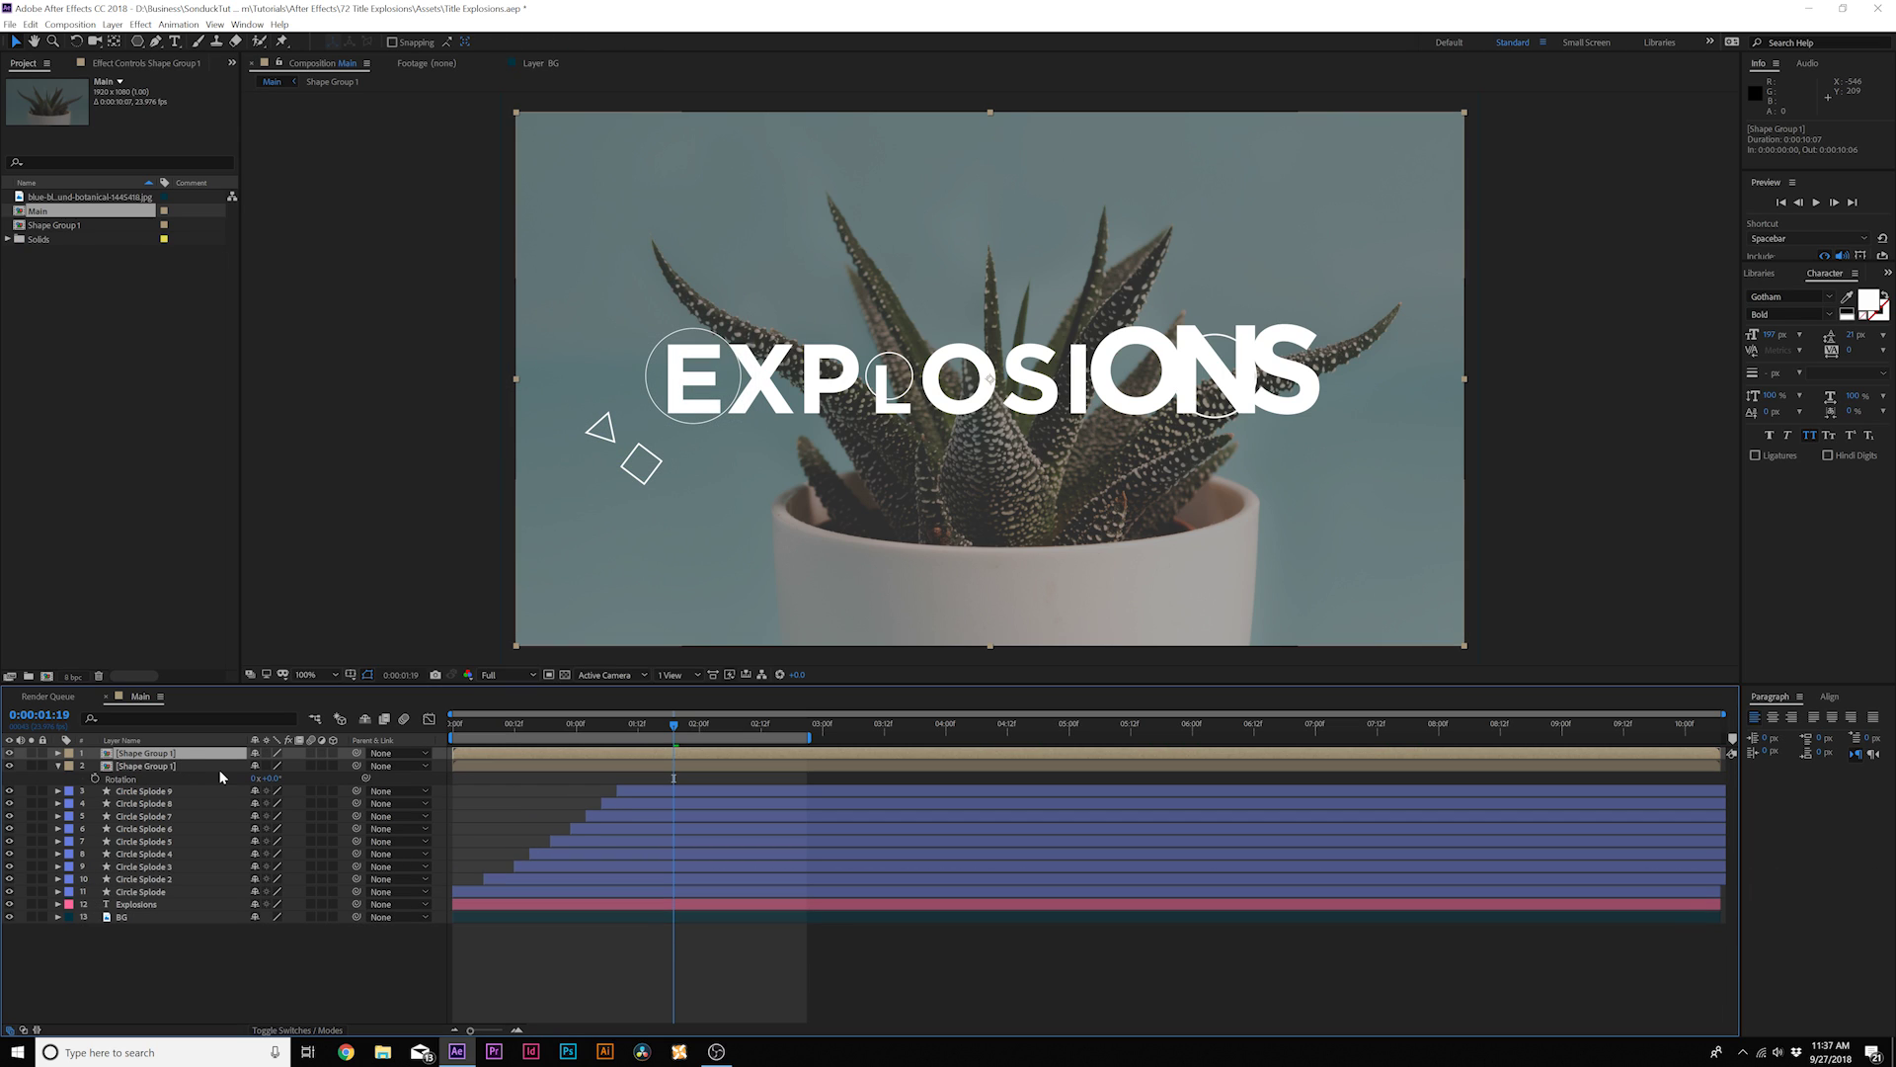
{"action": "key", "text": "r"}
{"action": "left_click", "coordinate": [272, 766]}
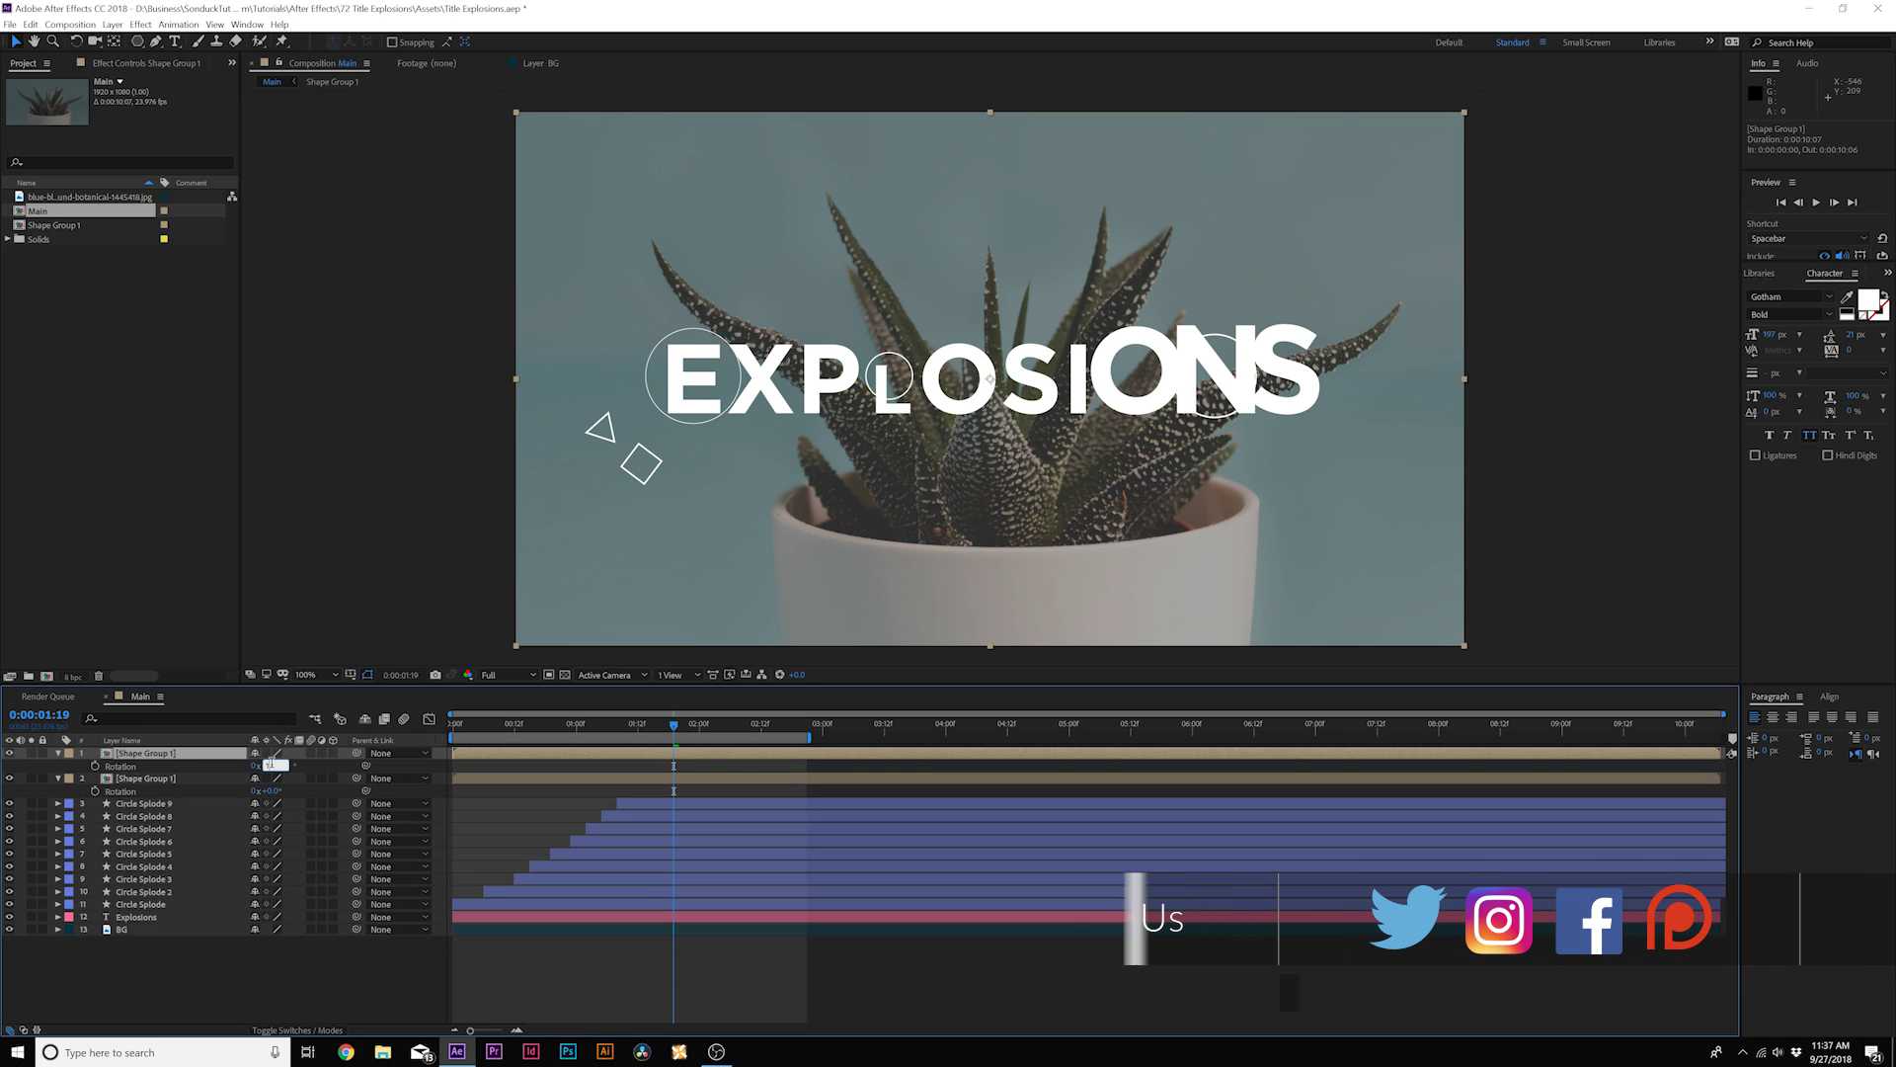
{"action": "type", "text": "180"}
{"action": "left_click", "coordinate": [237, 975]}
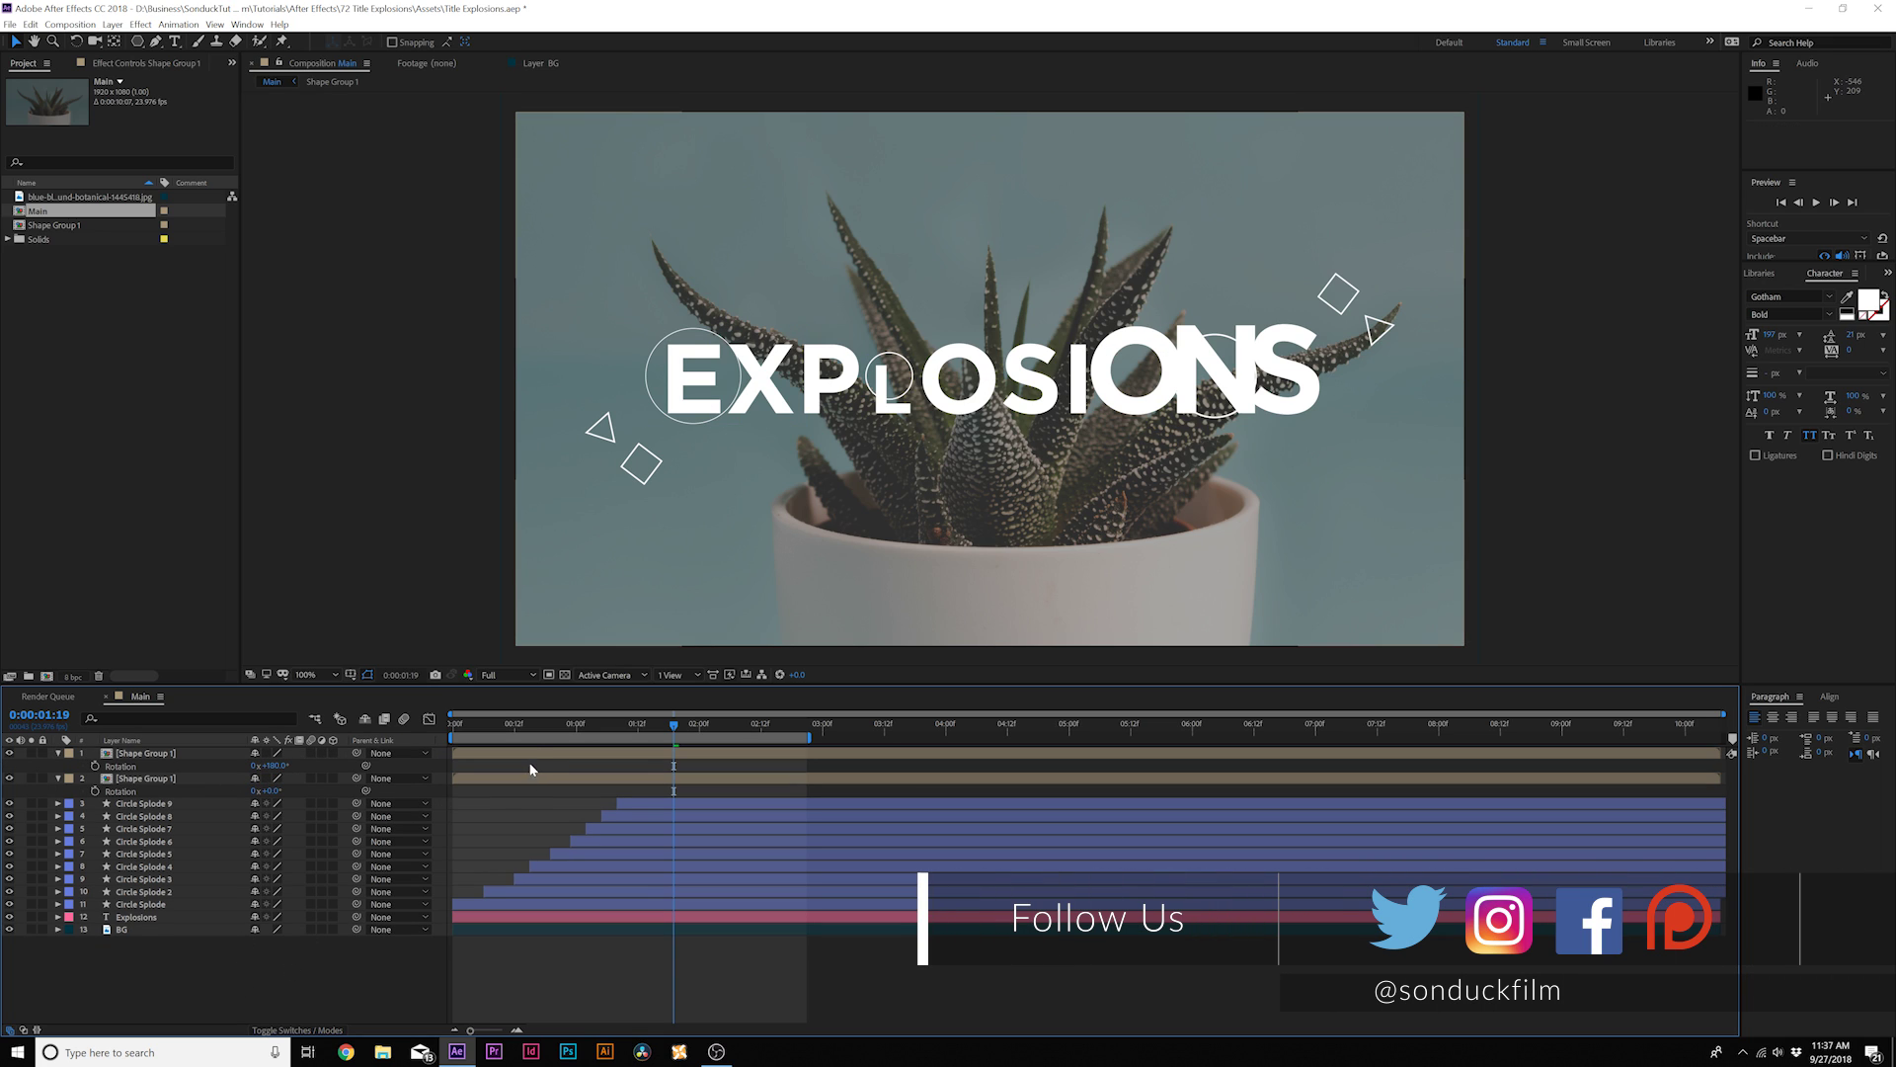
{"action": "left_click_drag", "start_coordinate": [590, 725], "coordinate": [691, 725]}
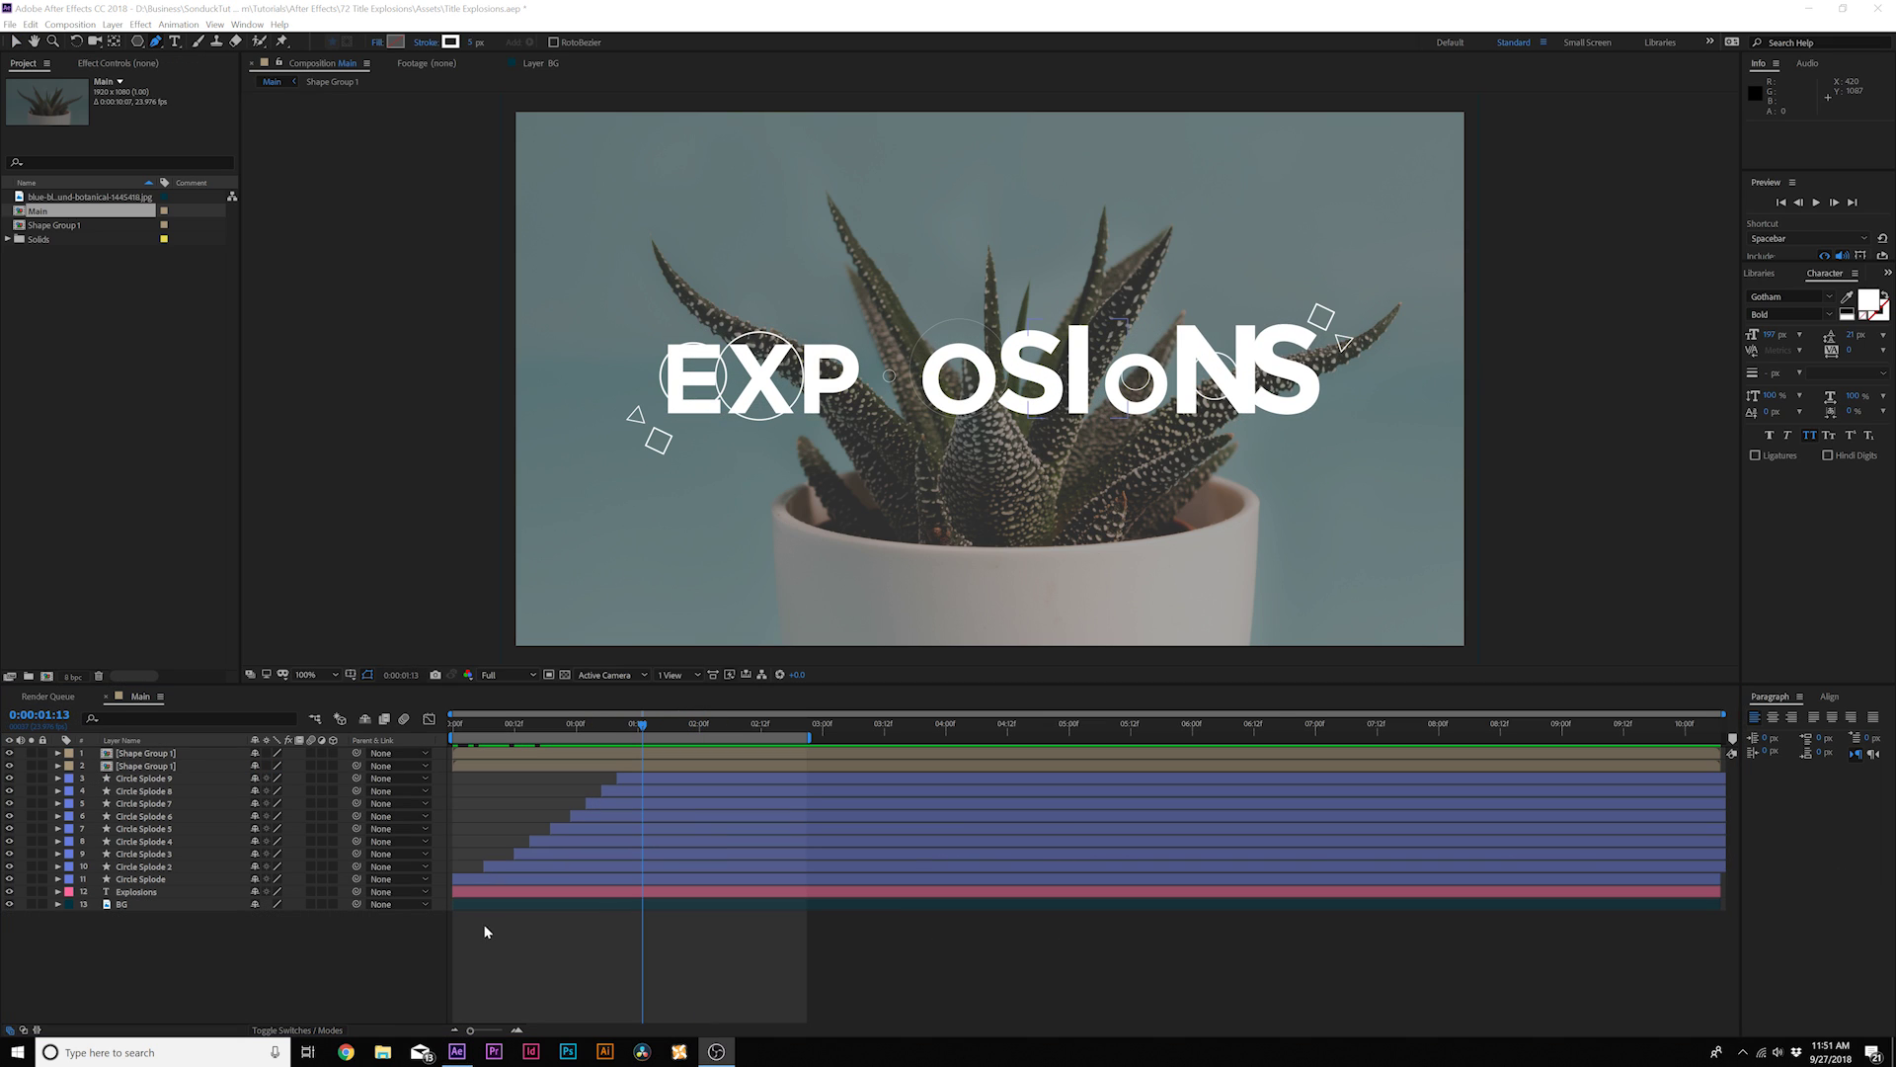
- Draw a curved path sweeping from left of the title through EXPLOSIONS past its end
{"action": "left_click", "coordinate": [155, 40]}
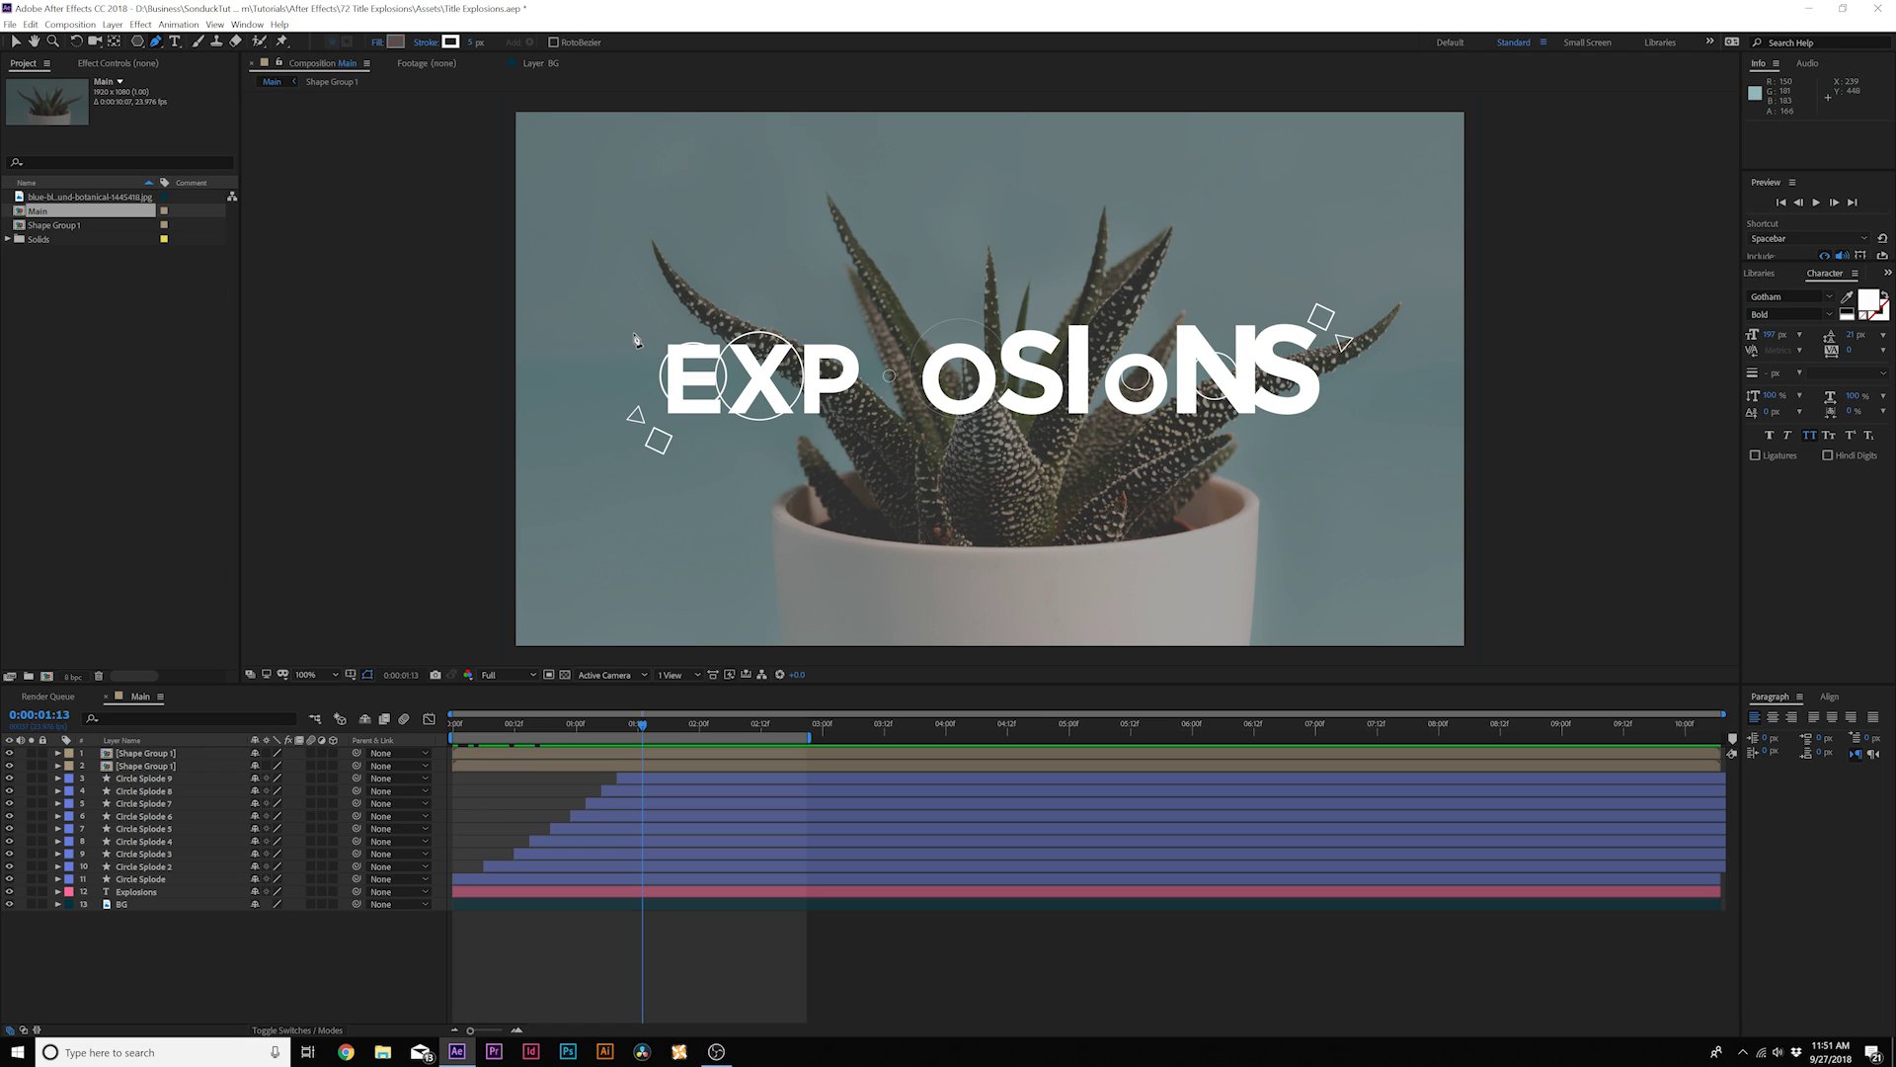
{"action": "left_click", "coordinate": [599, 338]}
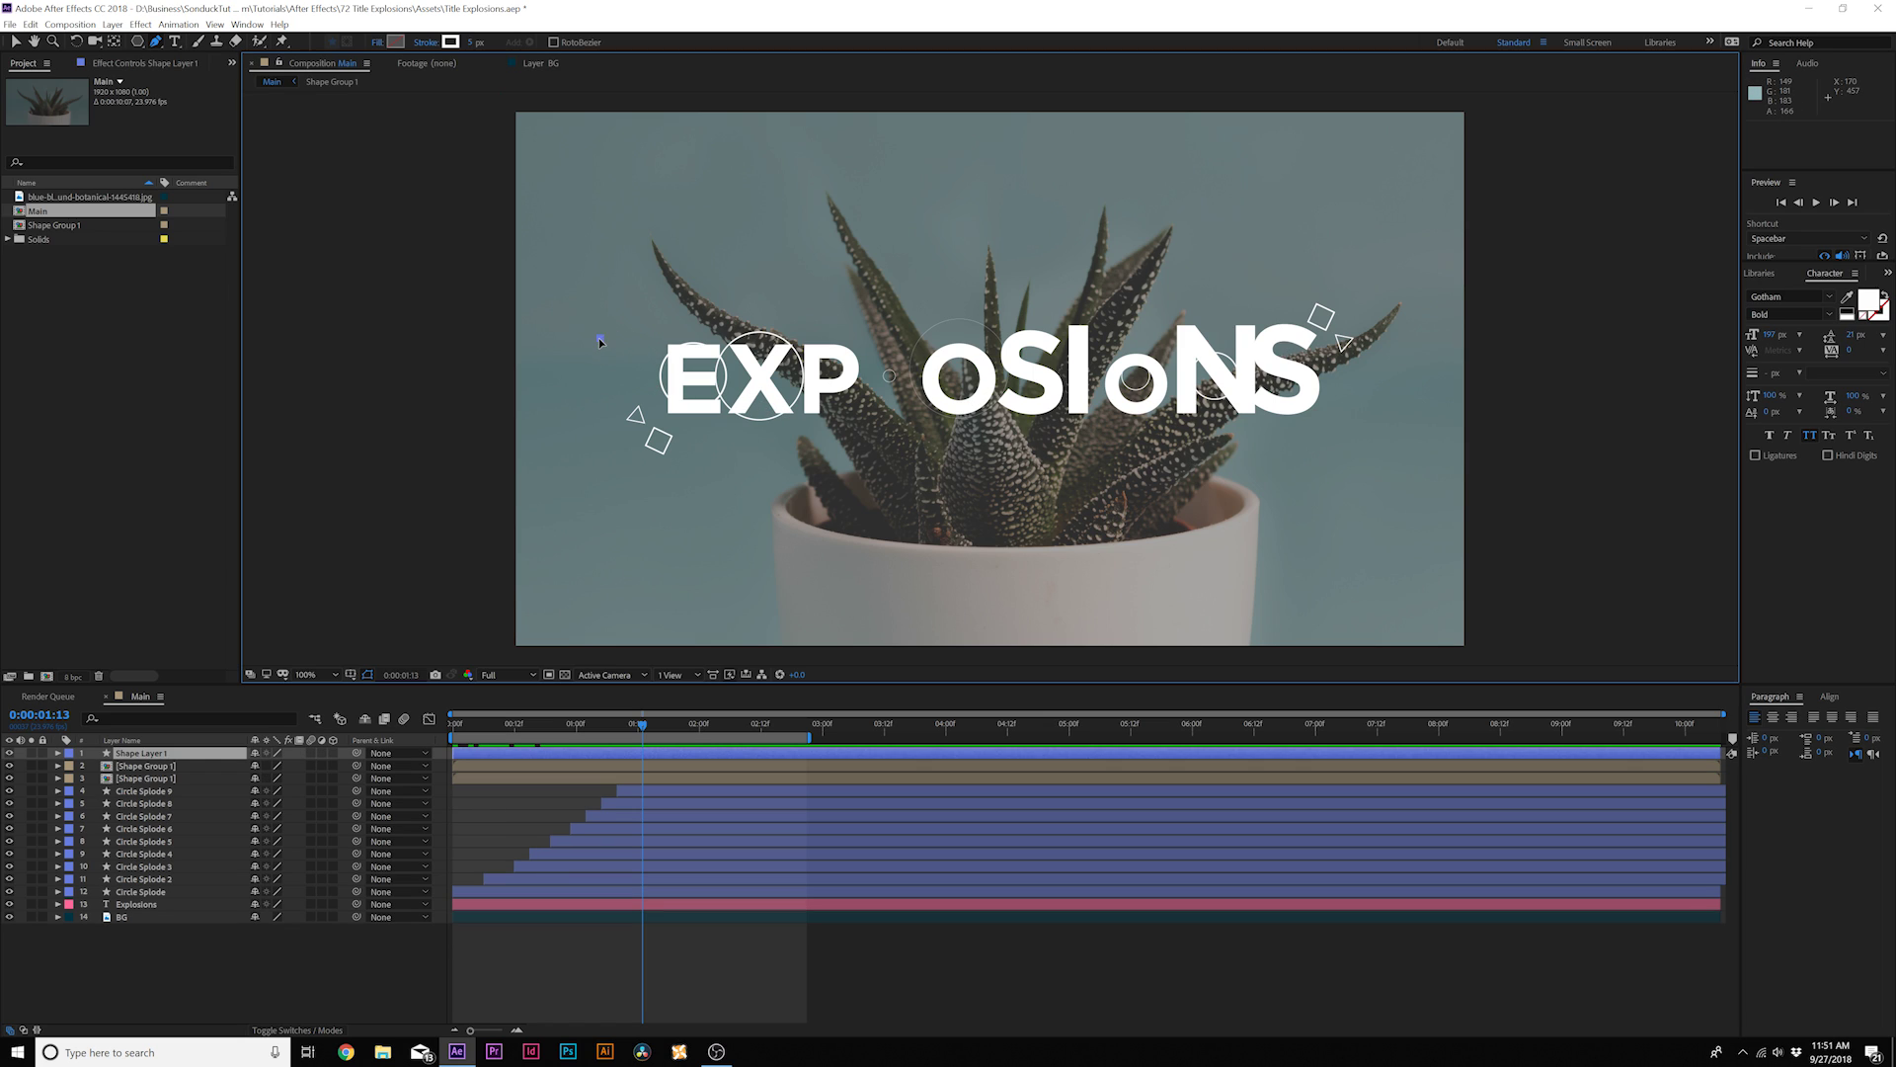
{"action": "left_click_drag", "start_coordinate": [823, 401], "coordinate": [993, 405]}
{"action": "left_click_drag", "start_coordinate": [1092, 356], "coordinate": [1262, 361]}
{"action": "left_click_drag", "start_coordinate": [1362, 404], "coordinate": [1536, 405]}
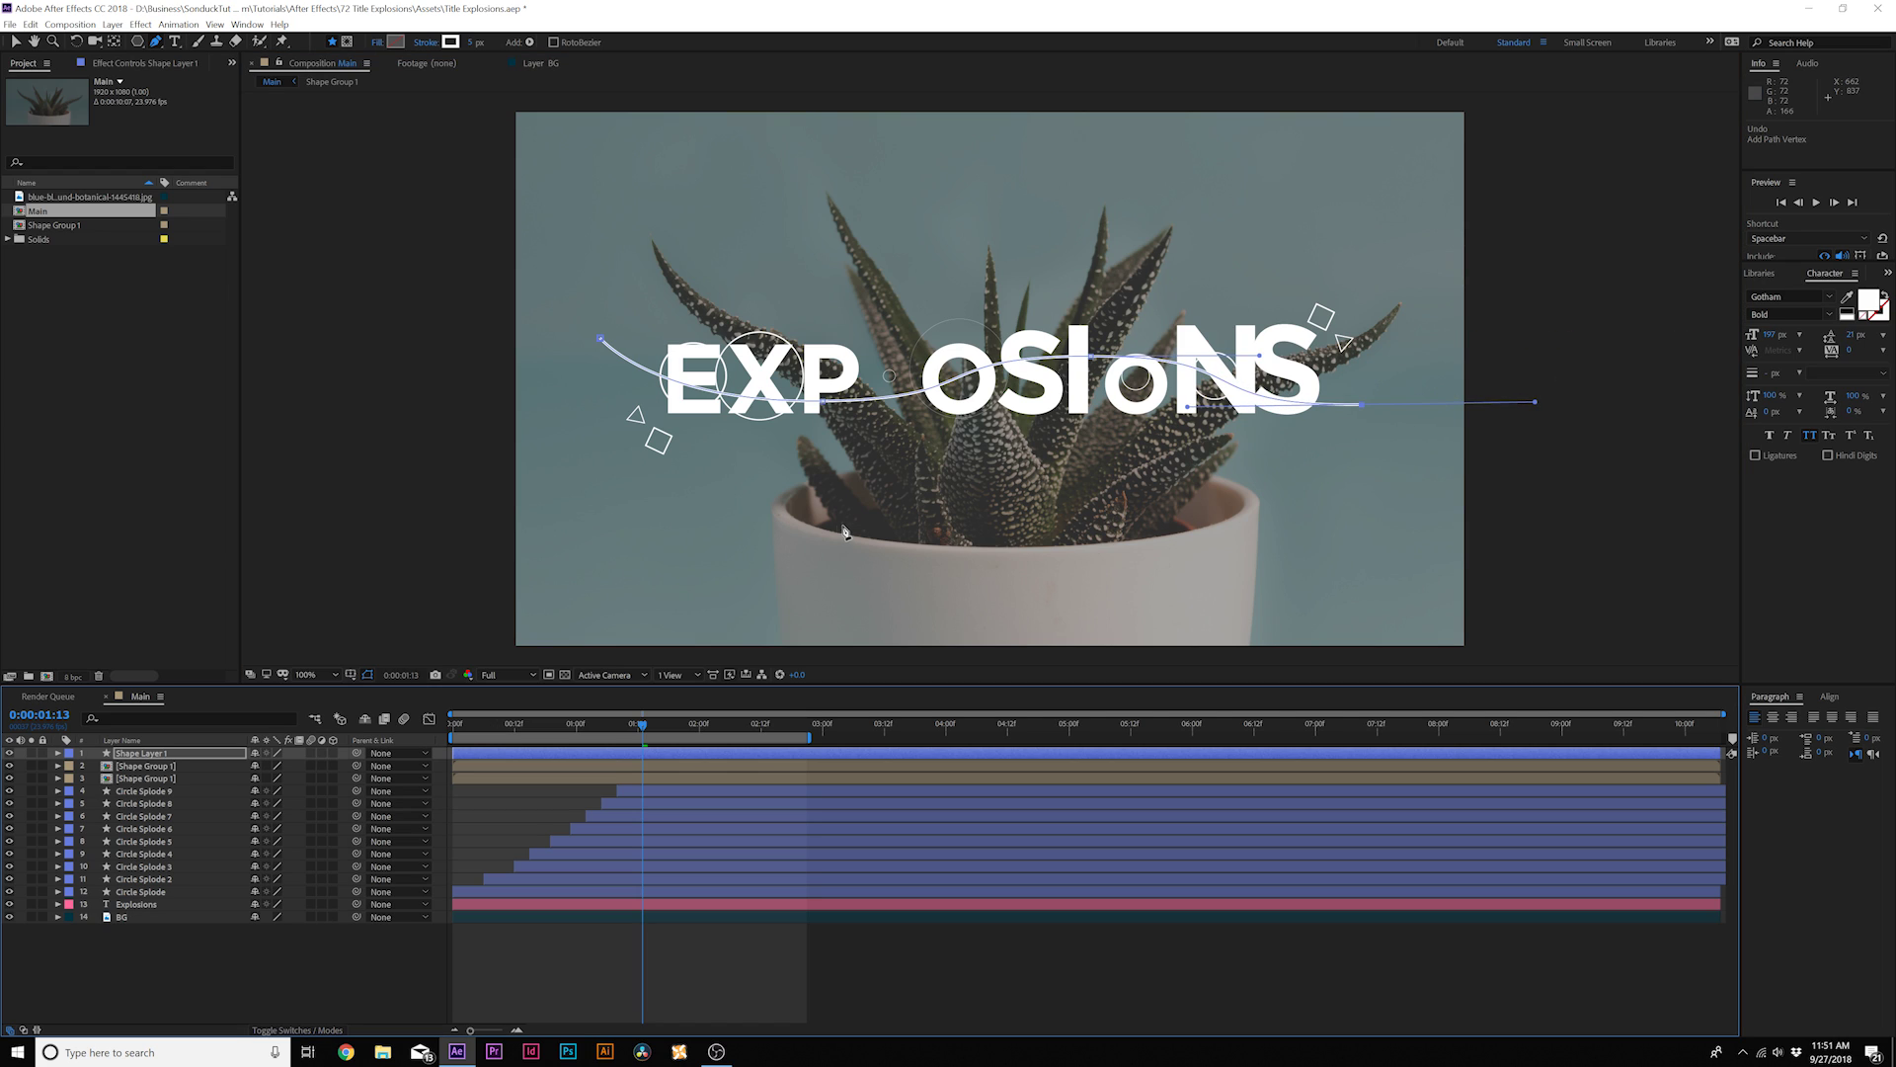
{"action": "left_click", "coordinate": [15, 41]}
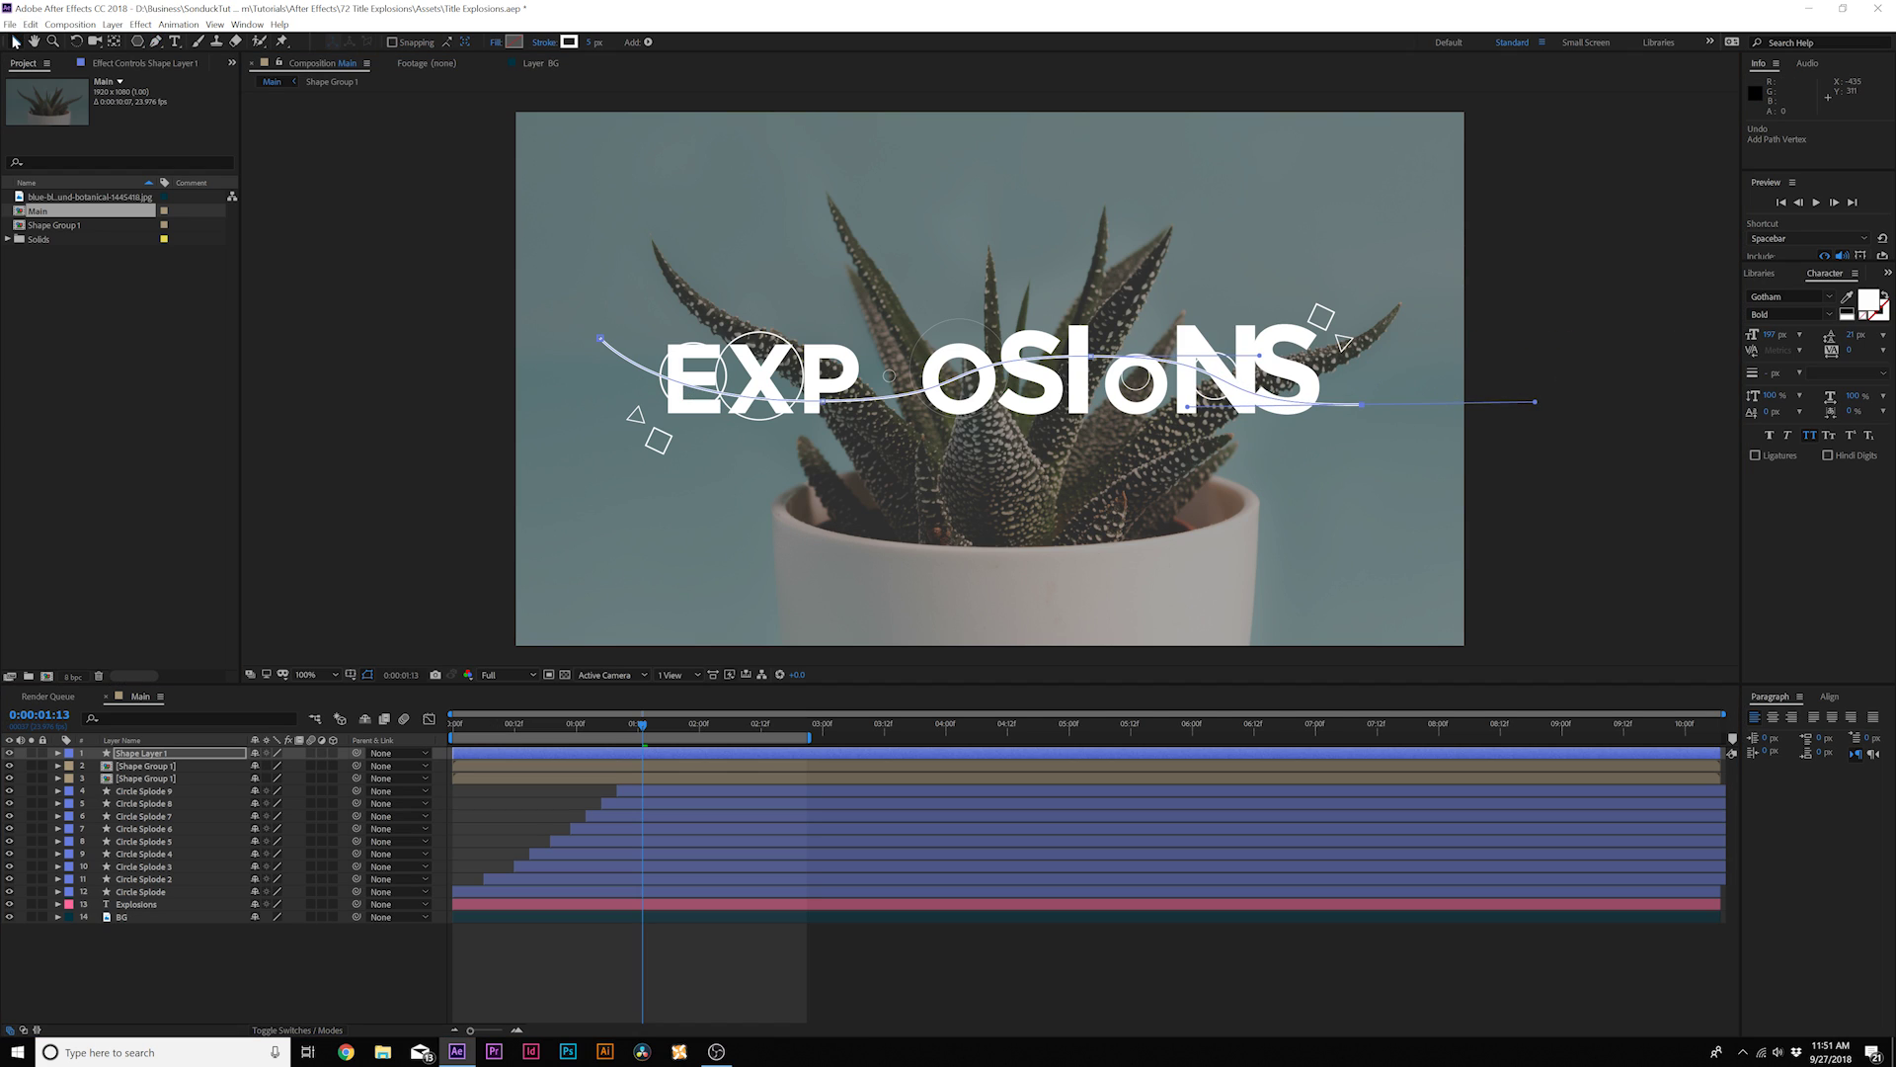
- Add a Trim Paths modifier to Shape Layer 1 and expand Trim Paths 1
{"action": "left_click", "coordinate": [222, 936]}
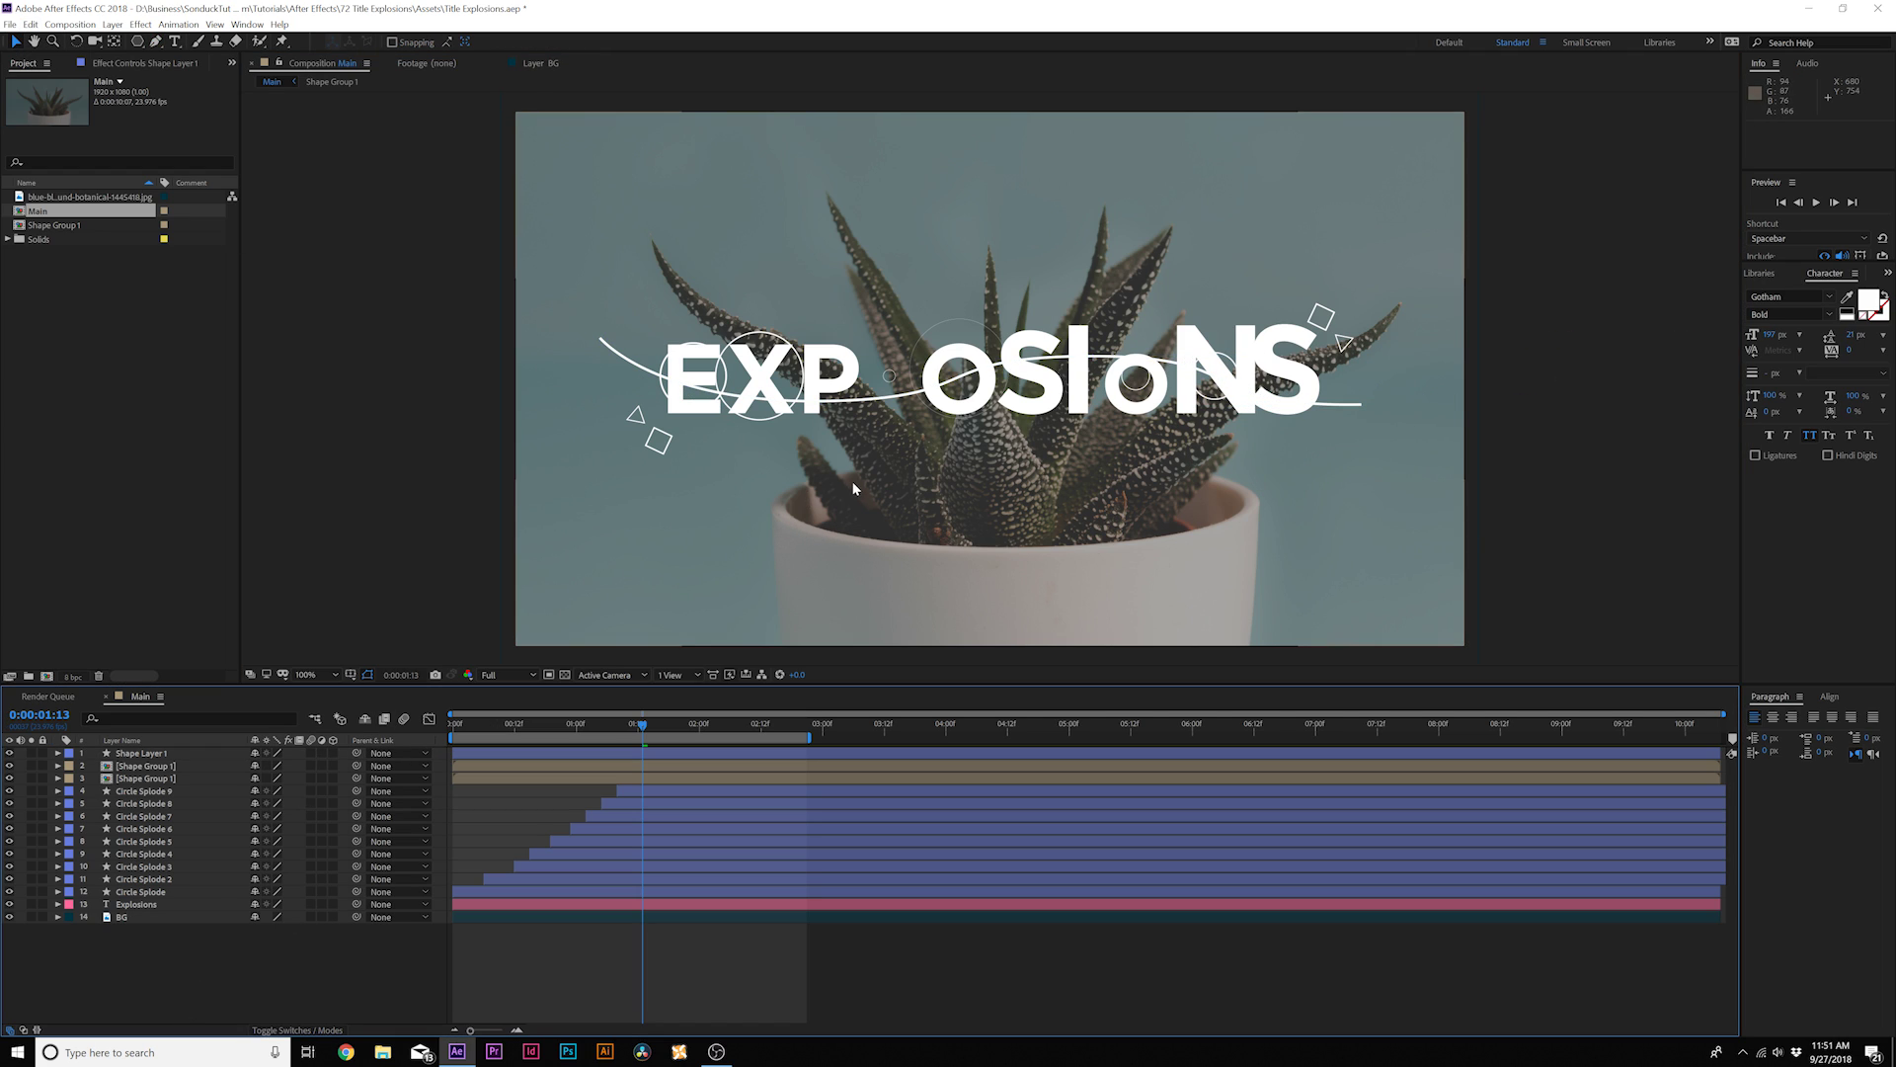
{"action": "left_click", "coordinate": [124, 753]}
{"action": "left_click", "coordinate": [57, 753]}
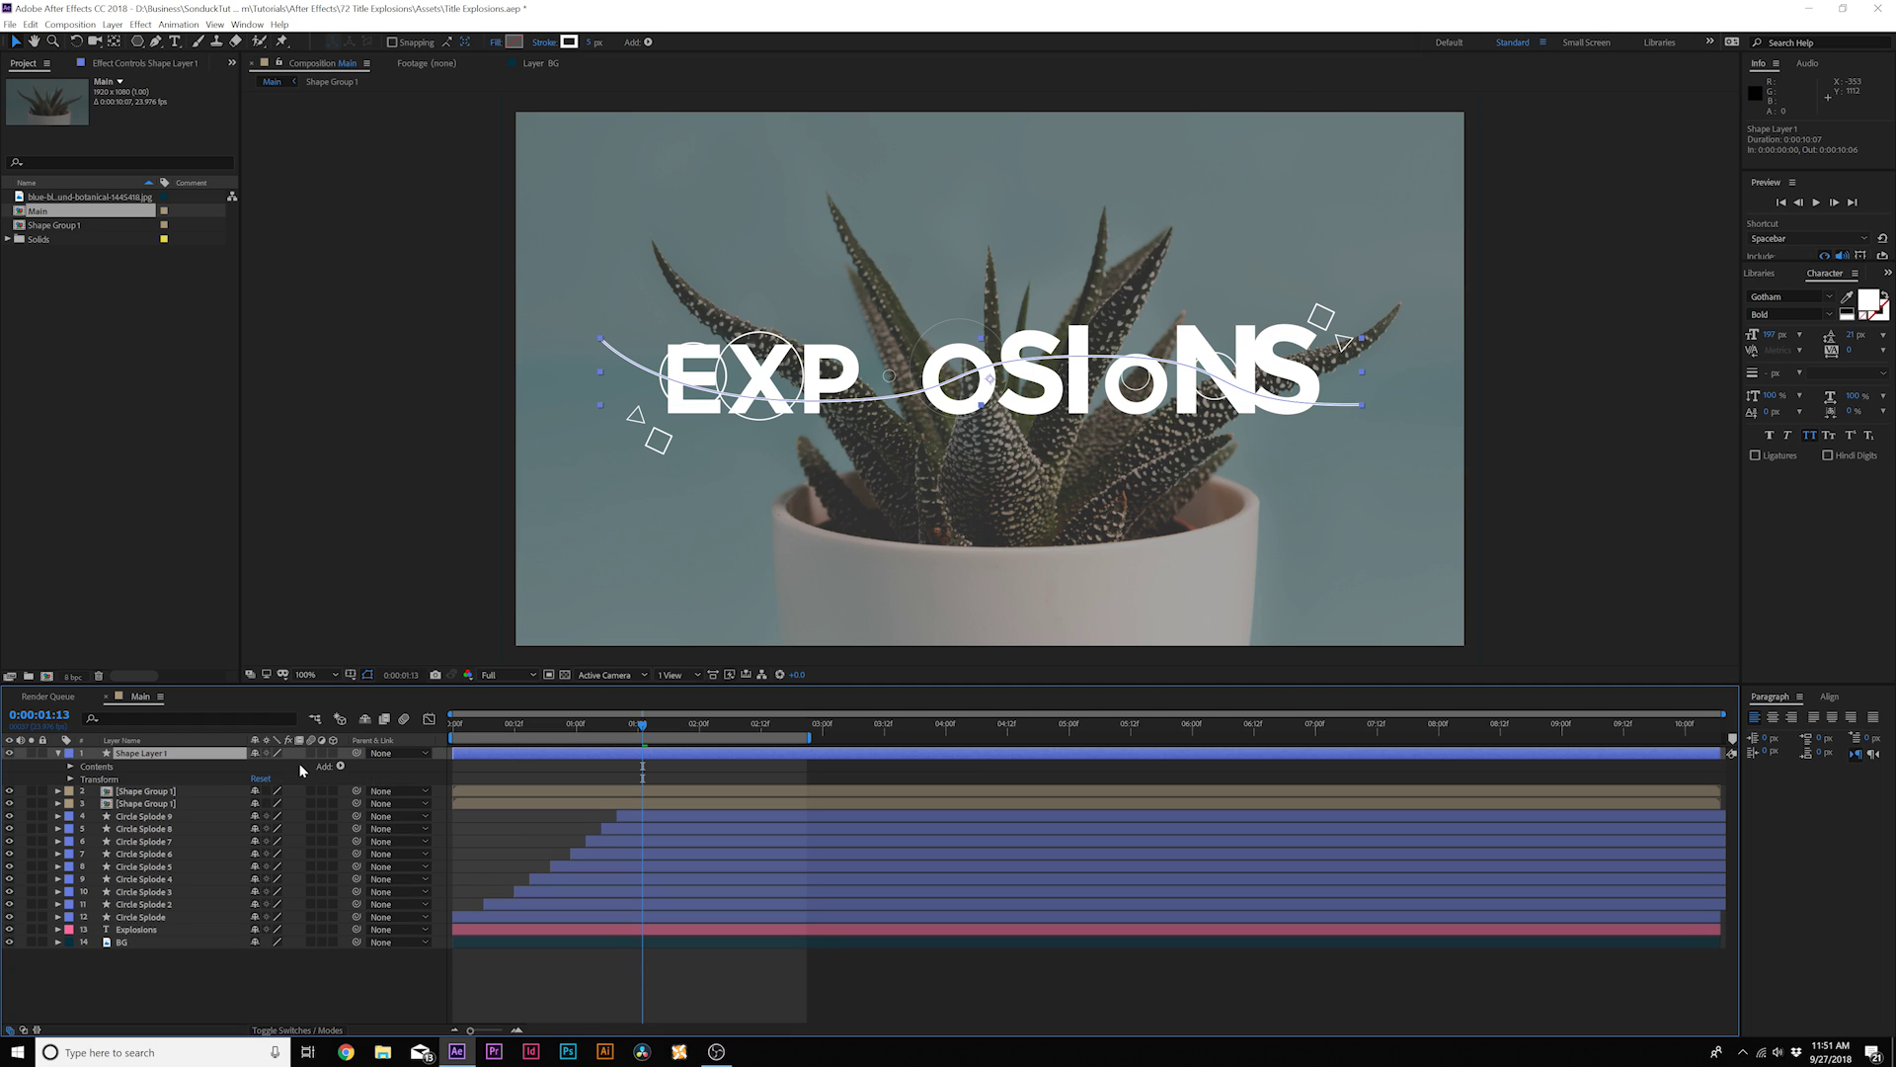
{"action": "left_click", "coordinate": [341, 766]}
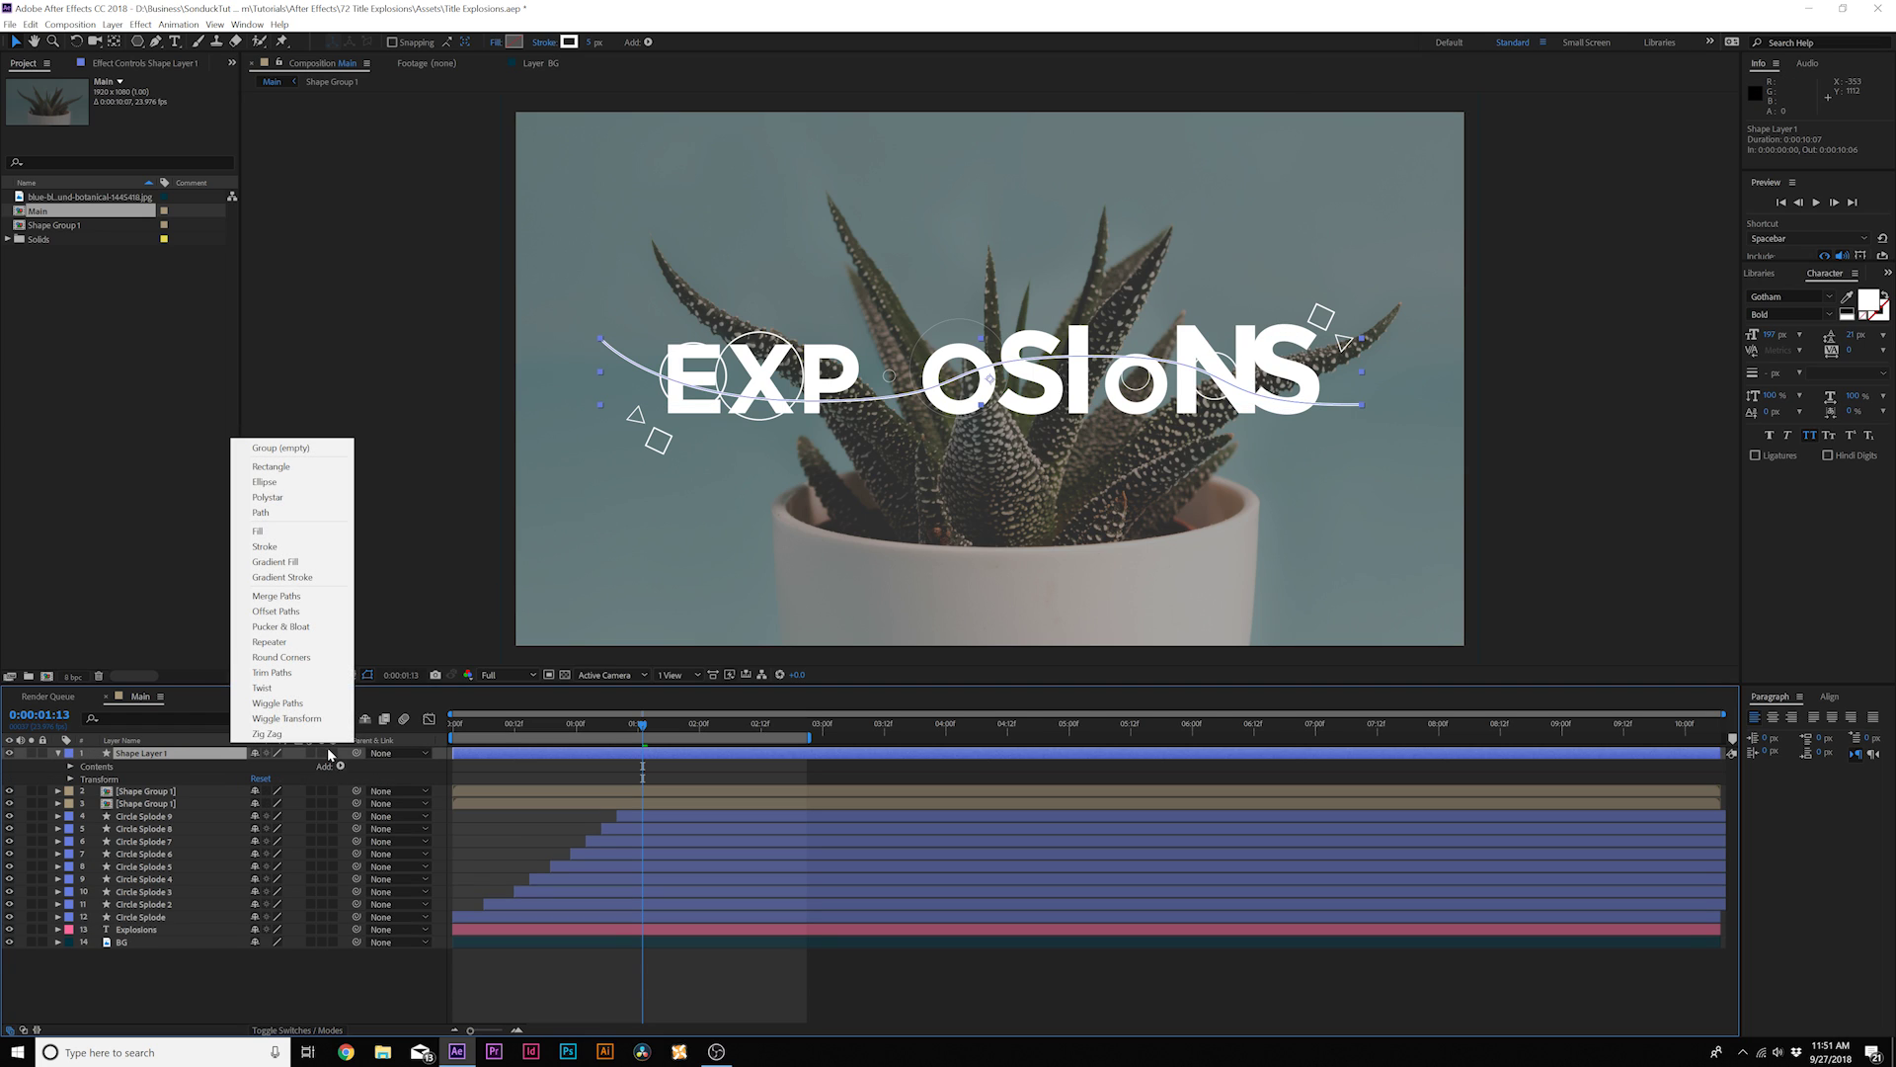
{"action": "left_click", "coordinate": [286, 667]}
{"action": "left_click", "coordinate": [83, 791]}
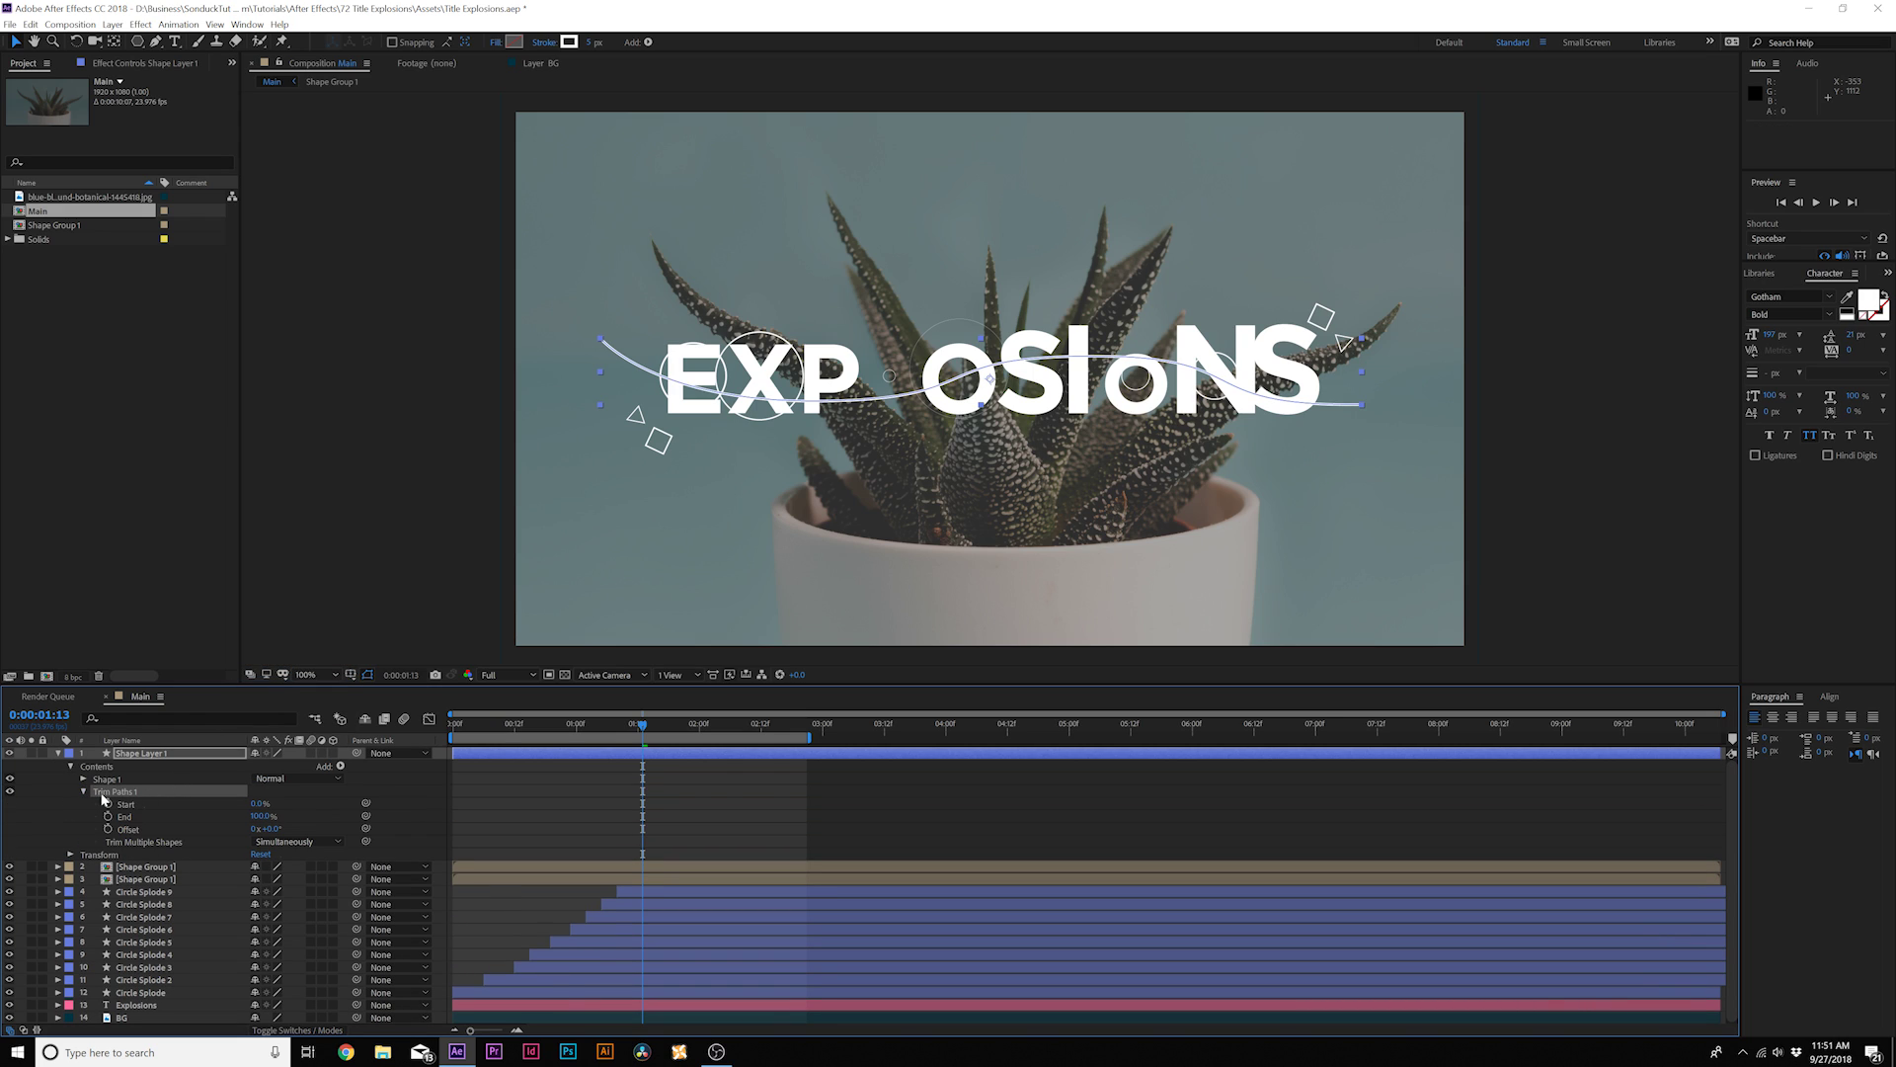
- Keyframe Trim Paths End from 0% at the start to 100% at 0:00:01:22
{"action": "mouse_move", "coordinate": [255, 805]}
{"action": "left_mouse_down"}
{"action": "mouse_move", "coordinate": [317, 801]}
{"action": "mouse_move", "coordinate": [197, 818]}
{"action": "left_mouse_up"}
{"action": "left_click", "coordinate": [108, 816]}
{"action": "key", "text": "Home"}
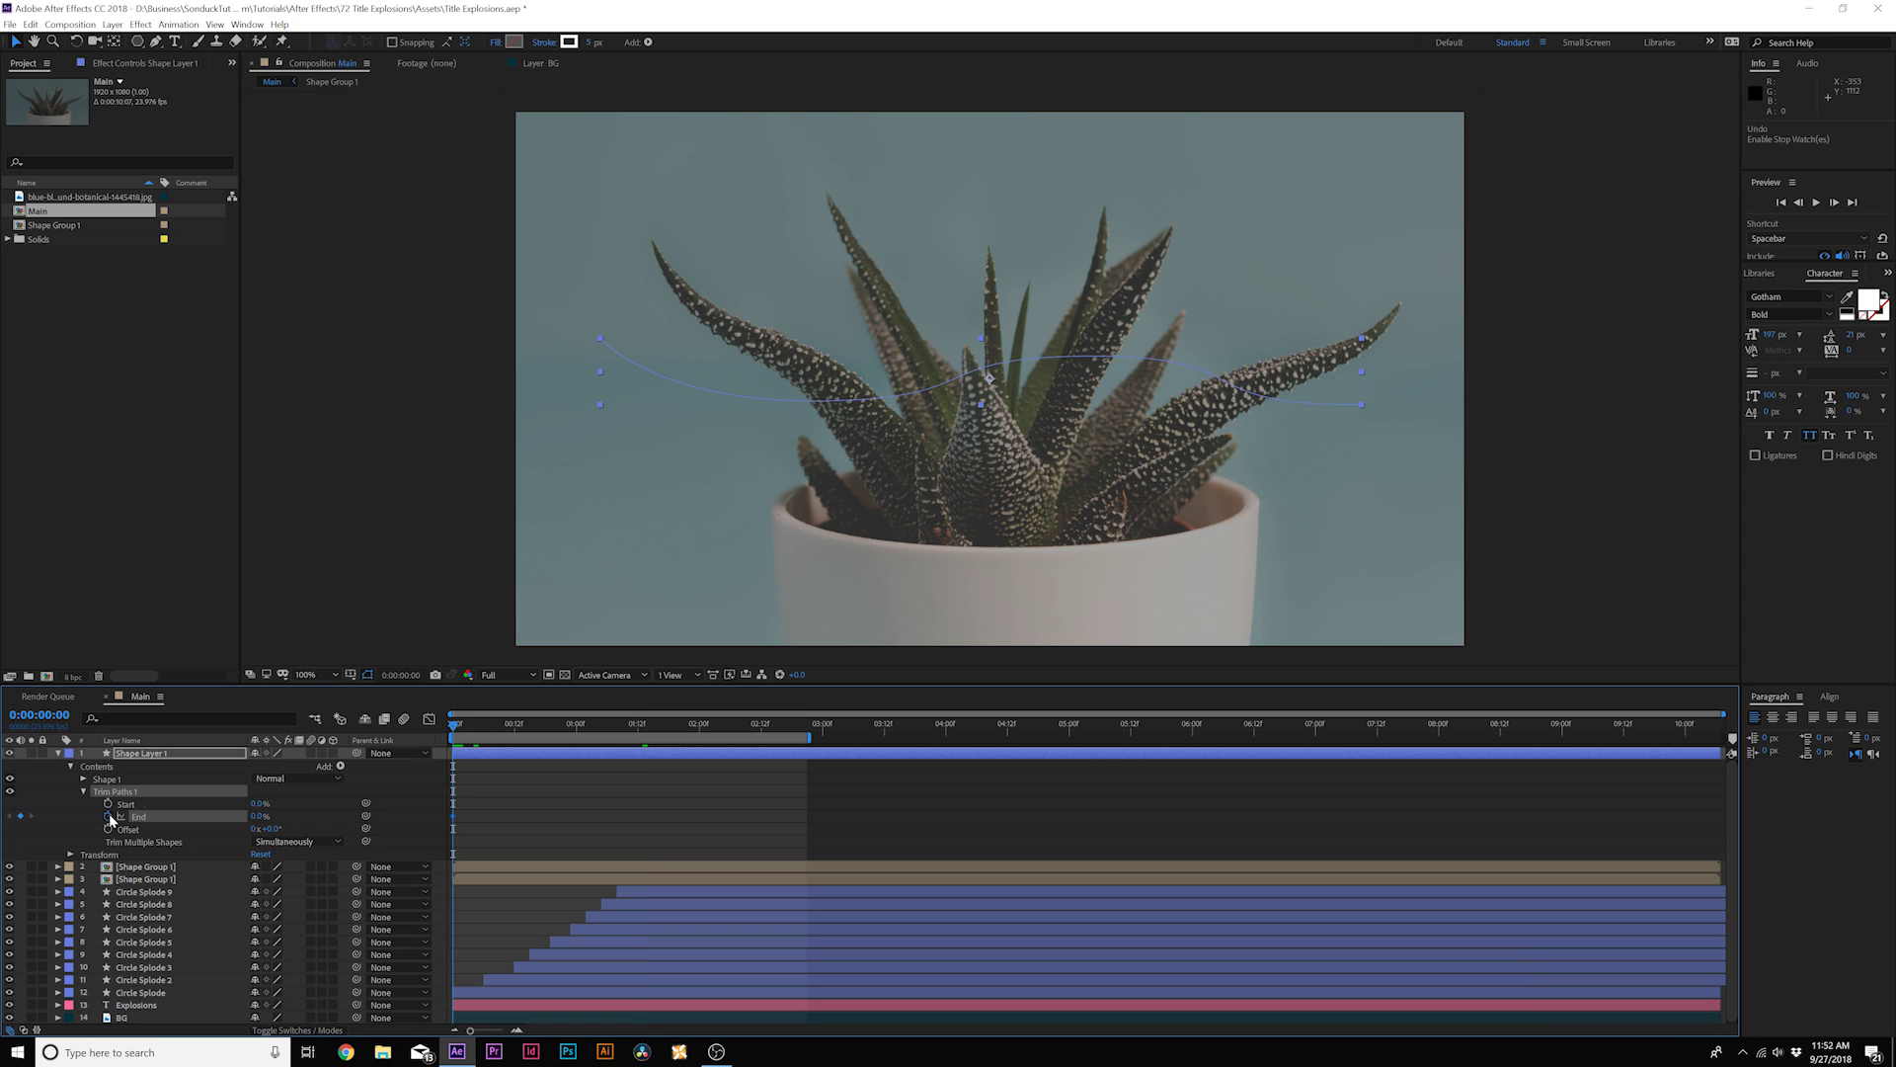
{"action": "left_click_drag", "start_coordinate": [542, 720], "coordinate": [688, 729]}
{"action": "left_click_drag", "start_coordinate": [254, 817], "coordinate": [349, 815]}
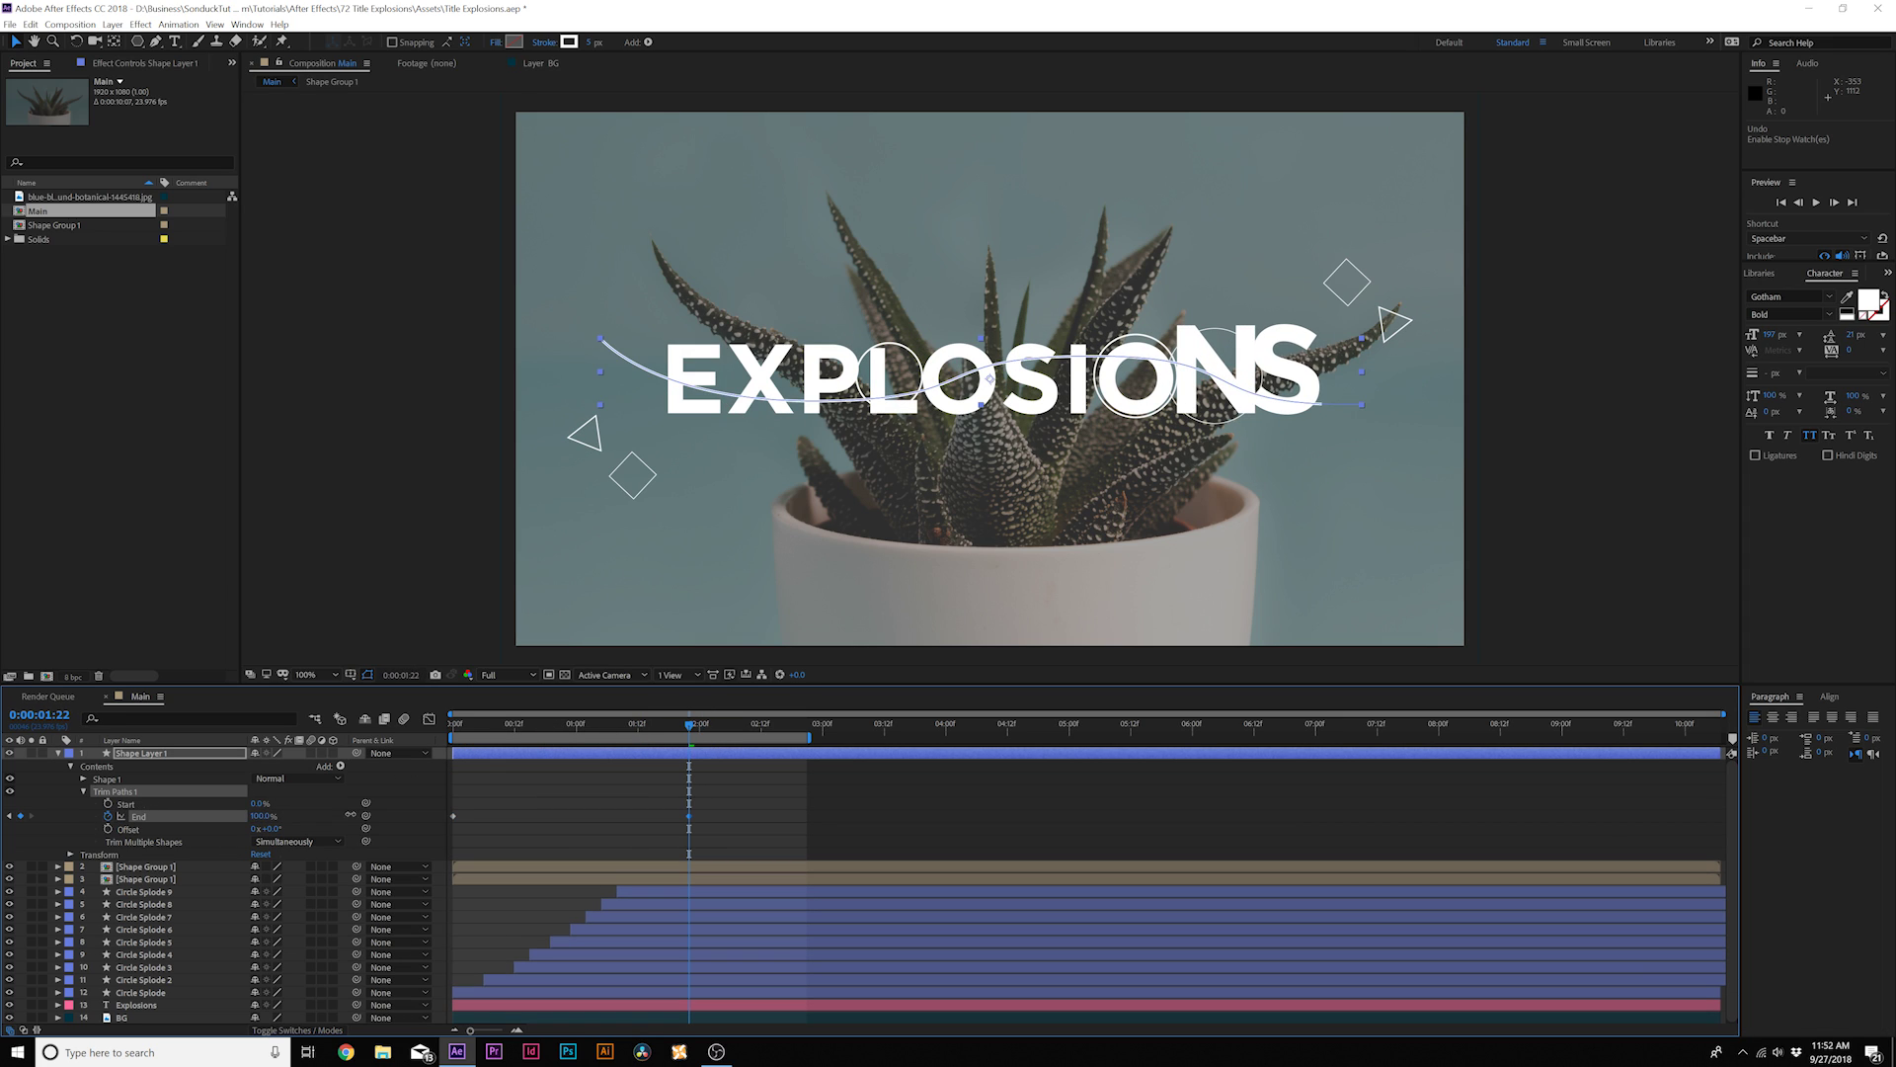
- Keyframe Trim Paths Start from 0% at 0:00:00:10 to 100% at 0:00:02:05
{"action": "left_click_drag", "start_coordinate": [468, 725], "coordinate": [503, 728]}
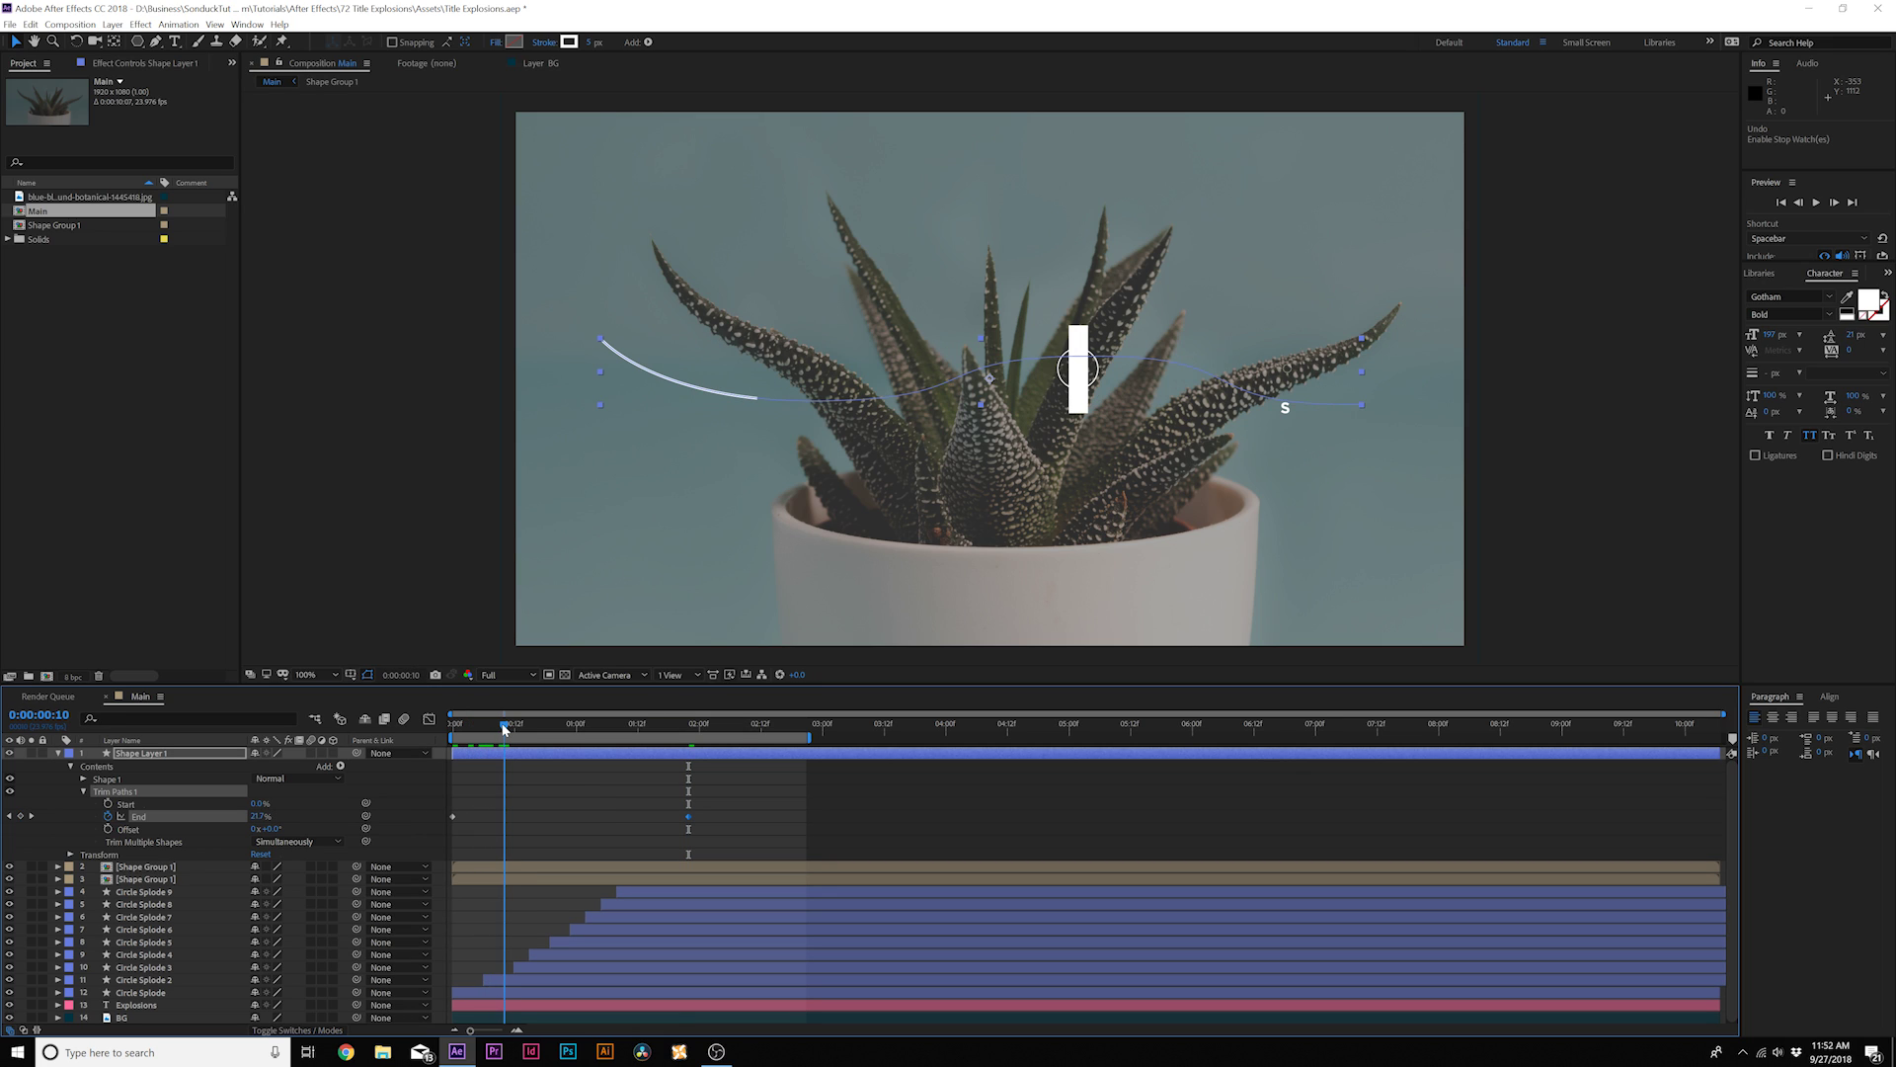
{"action": "left_click", "coordinate": [109, 804]}
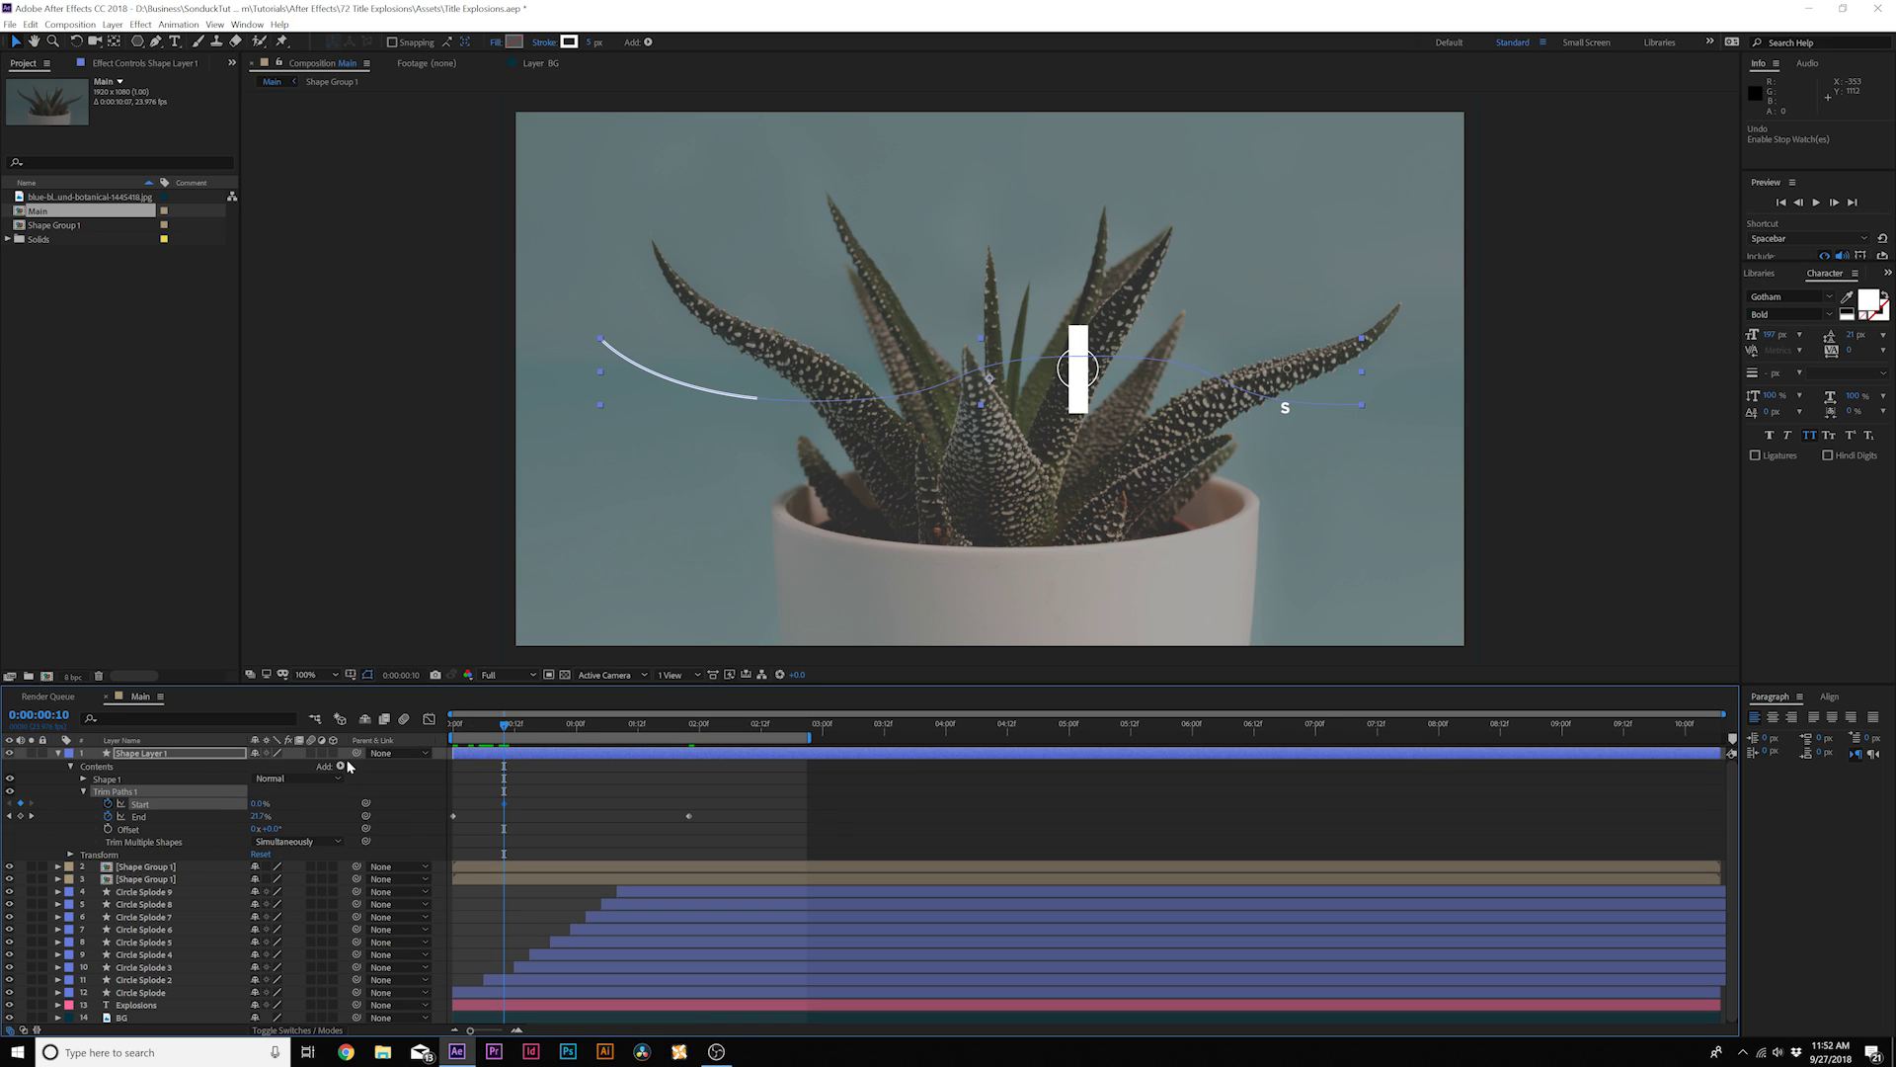
{"action": "left_click_drag", "start_coordinate": [610, 732], "coordinate": [726, 731]}
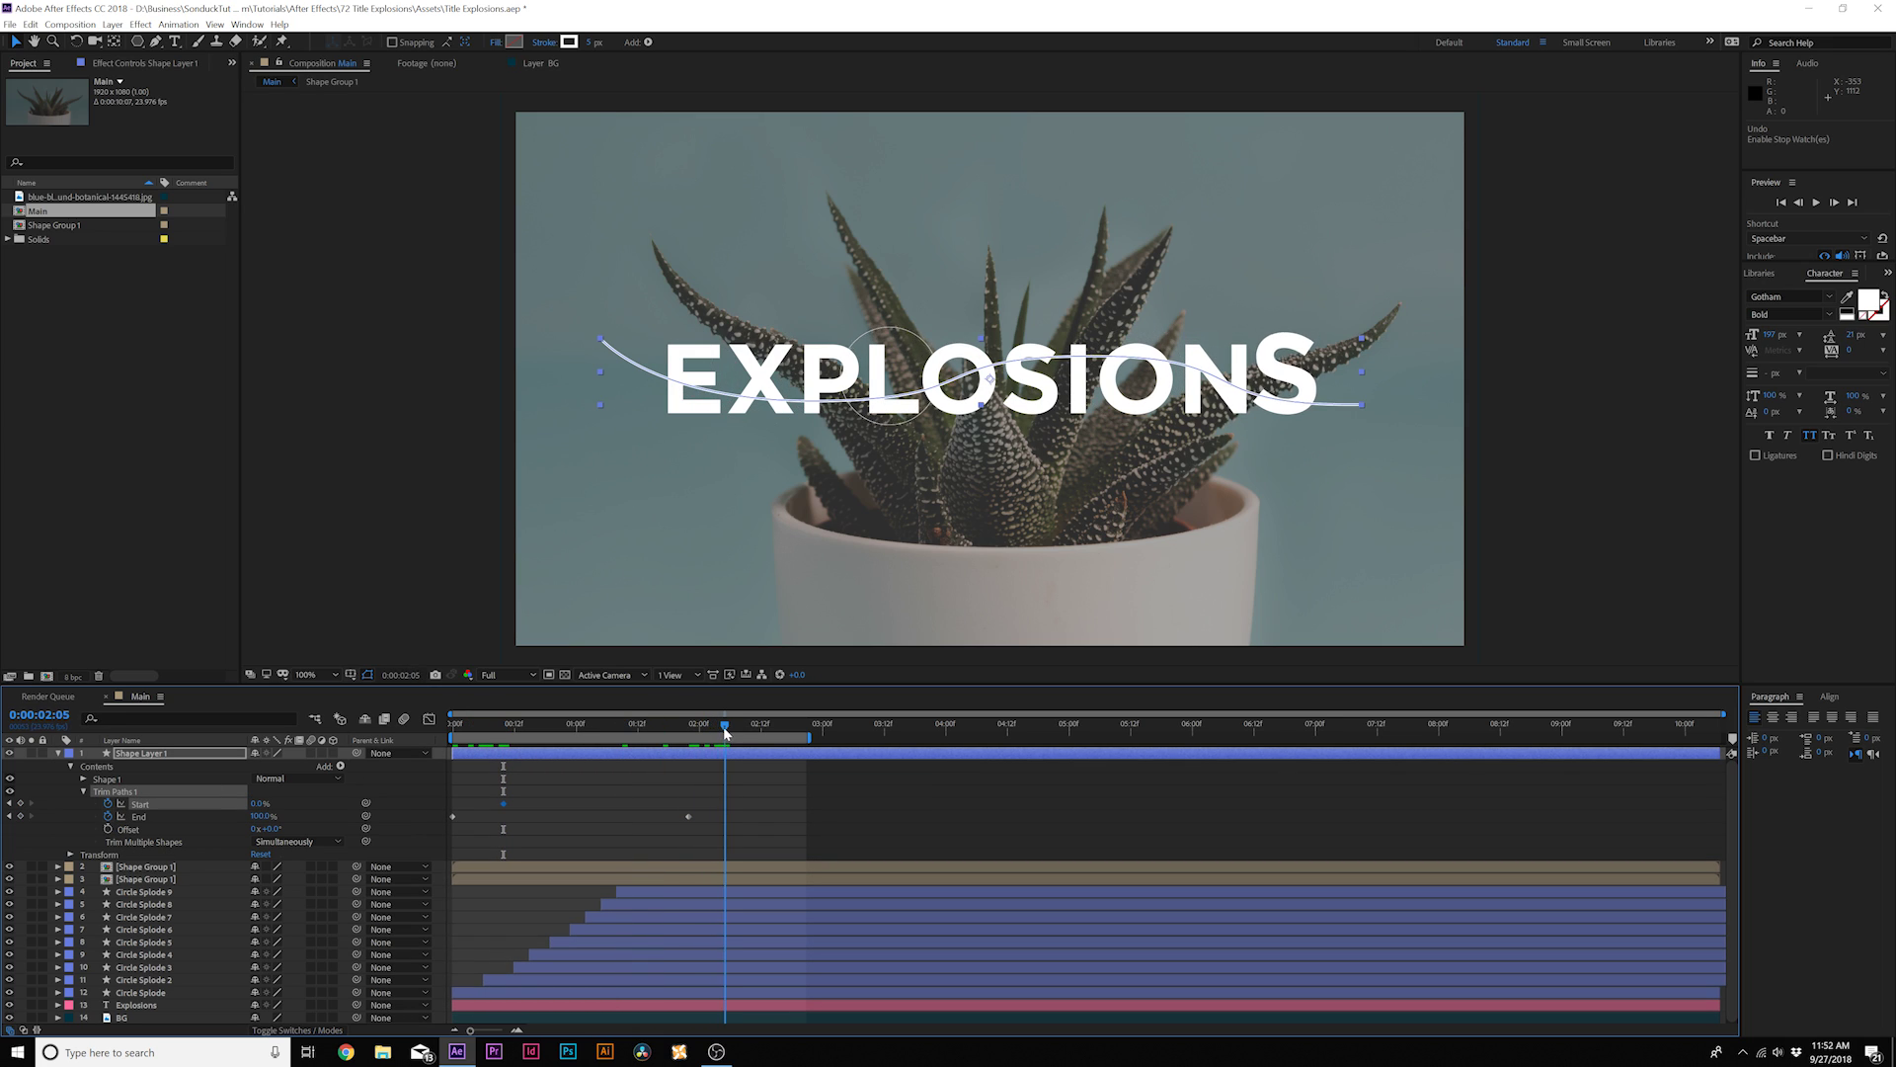
{"action": "left_click", "coordinate": [255, 803]}
{"action": "type", "text": "100"}
{"action": "key", "text": "Return"}
- Review the line's keyframes with U, then duplicate the Line layer into Line 2
{"action": "left_click", "coordinate": [595, 802]}
{"action": "left_click_drag", "start_coordinate": [468, 735], "coordinate": [440, 837]}
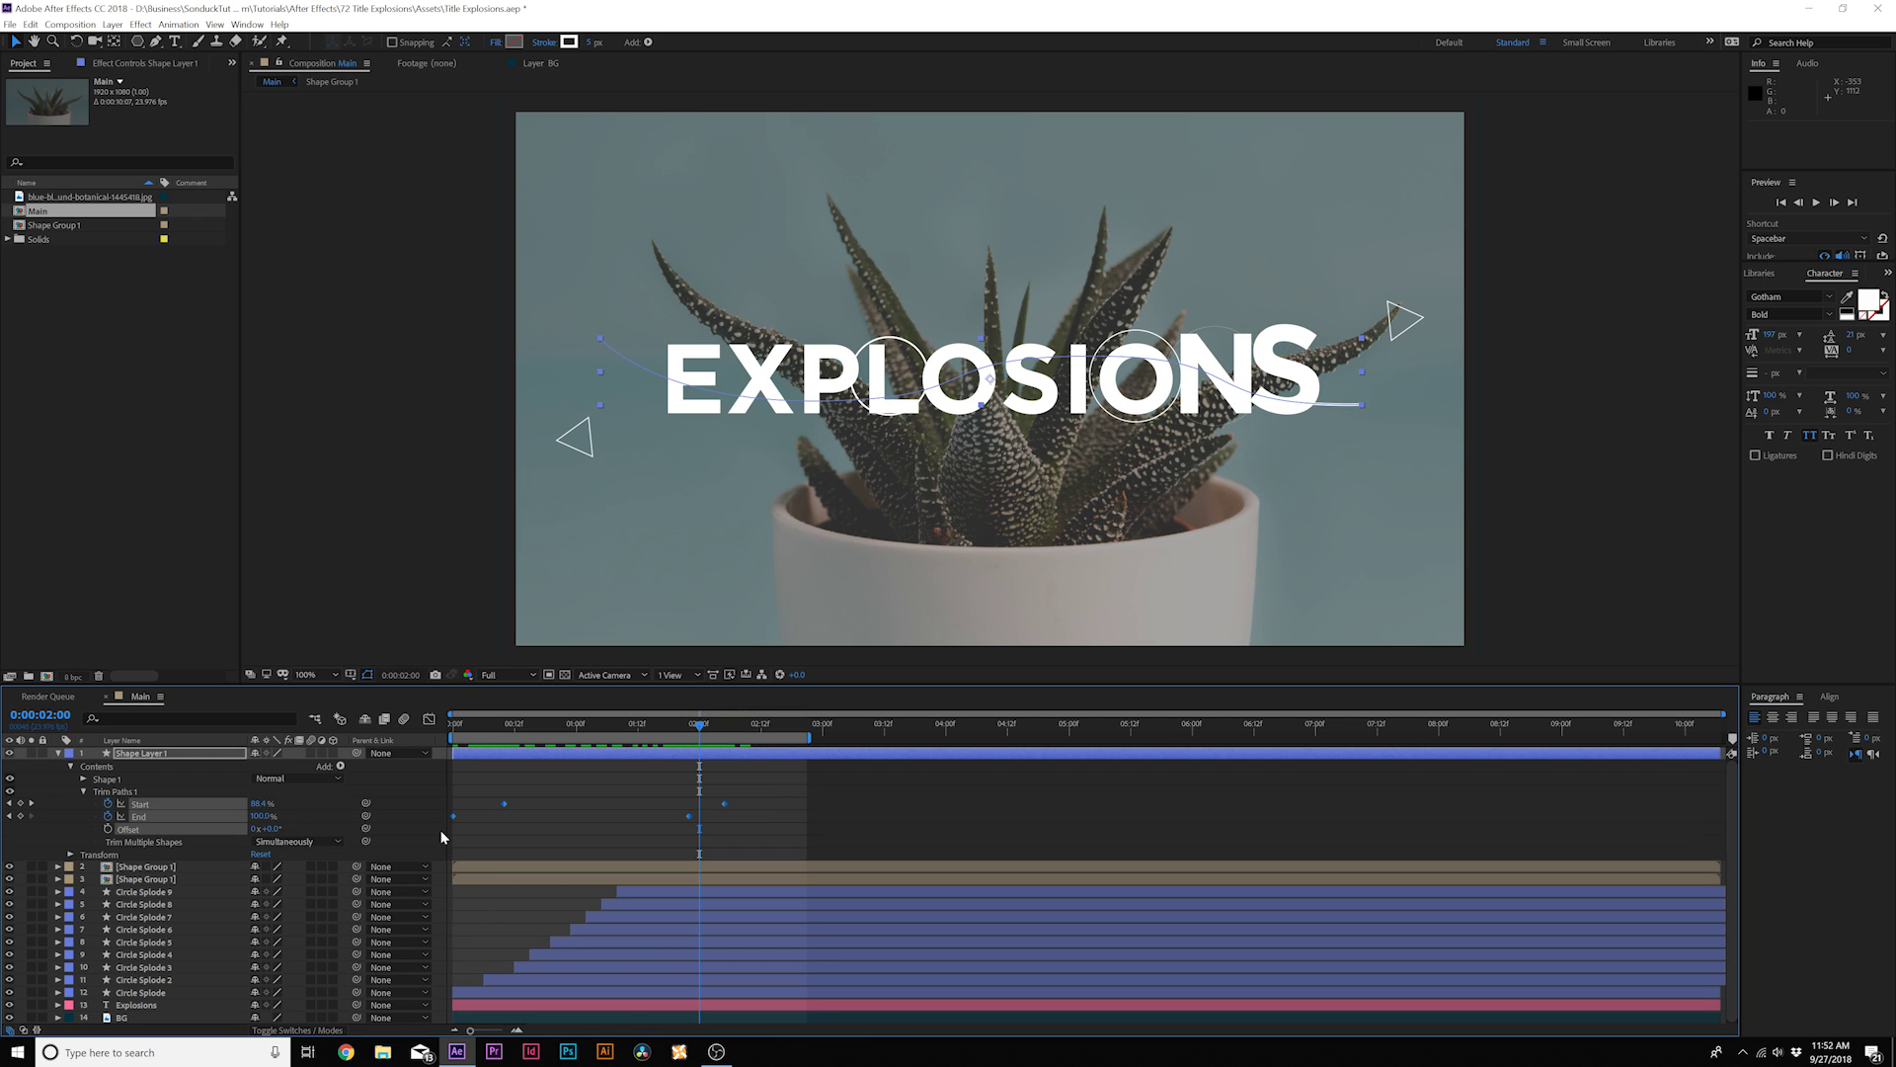
{"action": "left_click", "coordinate": [591, 799]}
{"action": "key", "text": "u"}
{"action": "mouse_move", "coordinate": [700, 726]}
{"action": "left_mouse_down"}
{"action": "mouse_move", "coordinate": [681, 727]}
{"action": "mouse_move", "coordinate": [725, 732]}
{"action": "mouse_move", "coordinate": [666, 732]}
{"action": "left_mouse_up"}
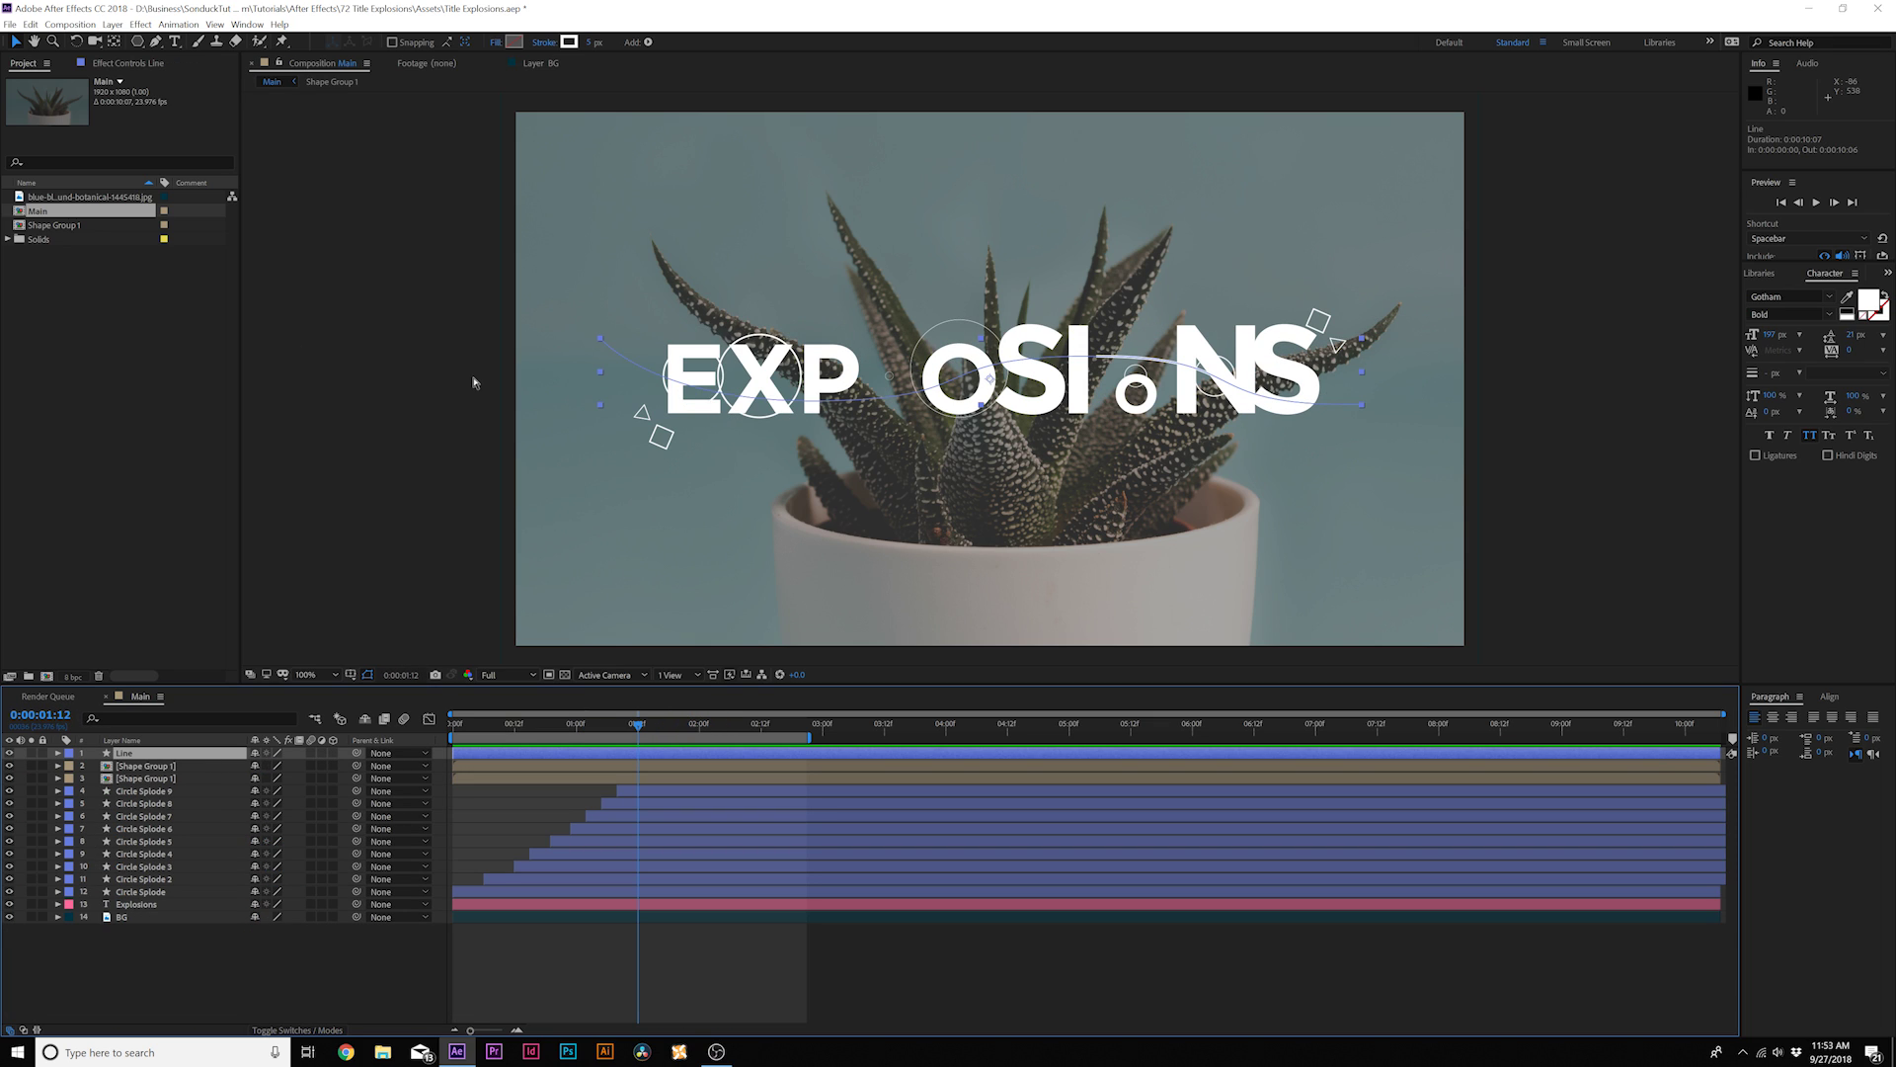
{"action": "key", "text": "ctrl+d"}
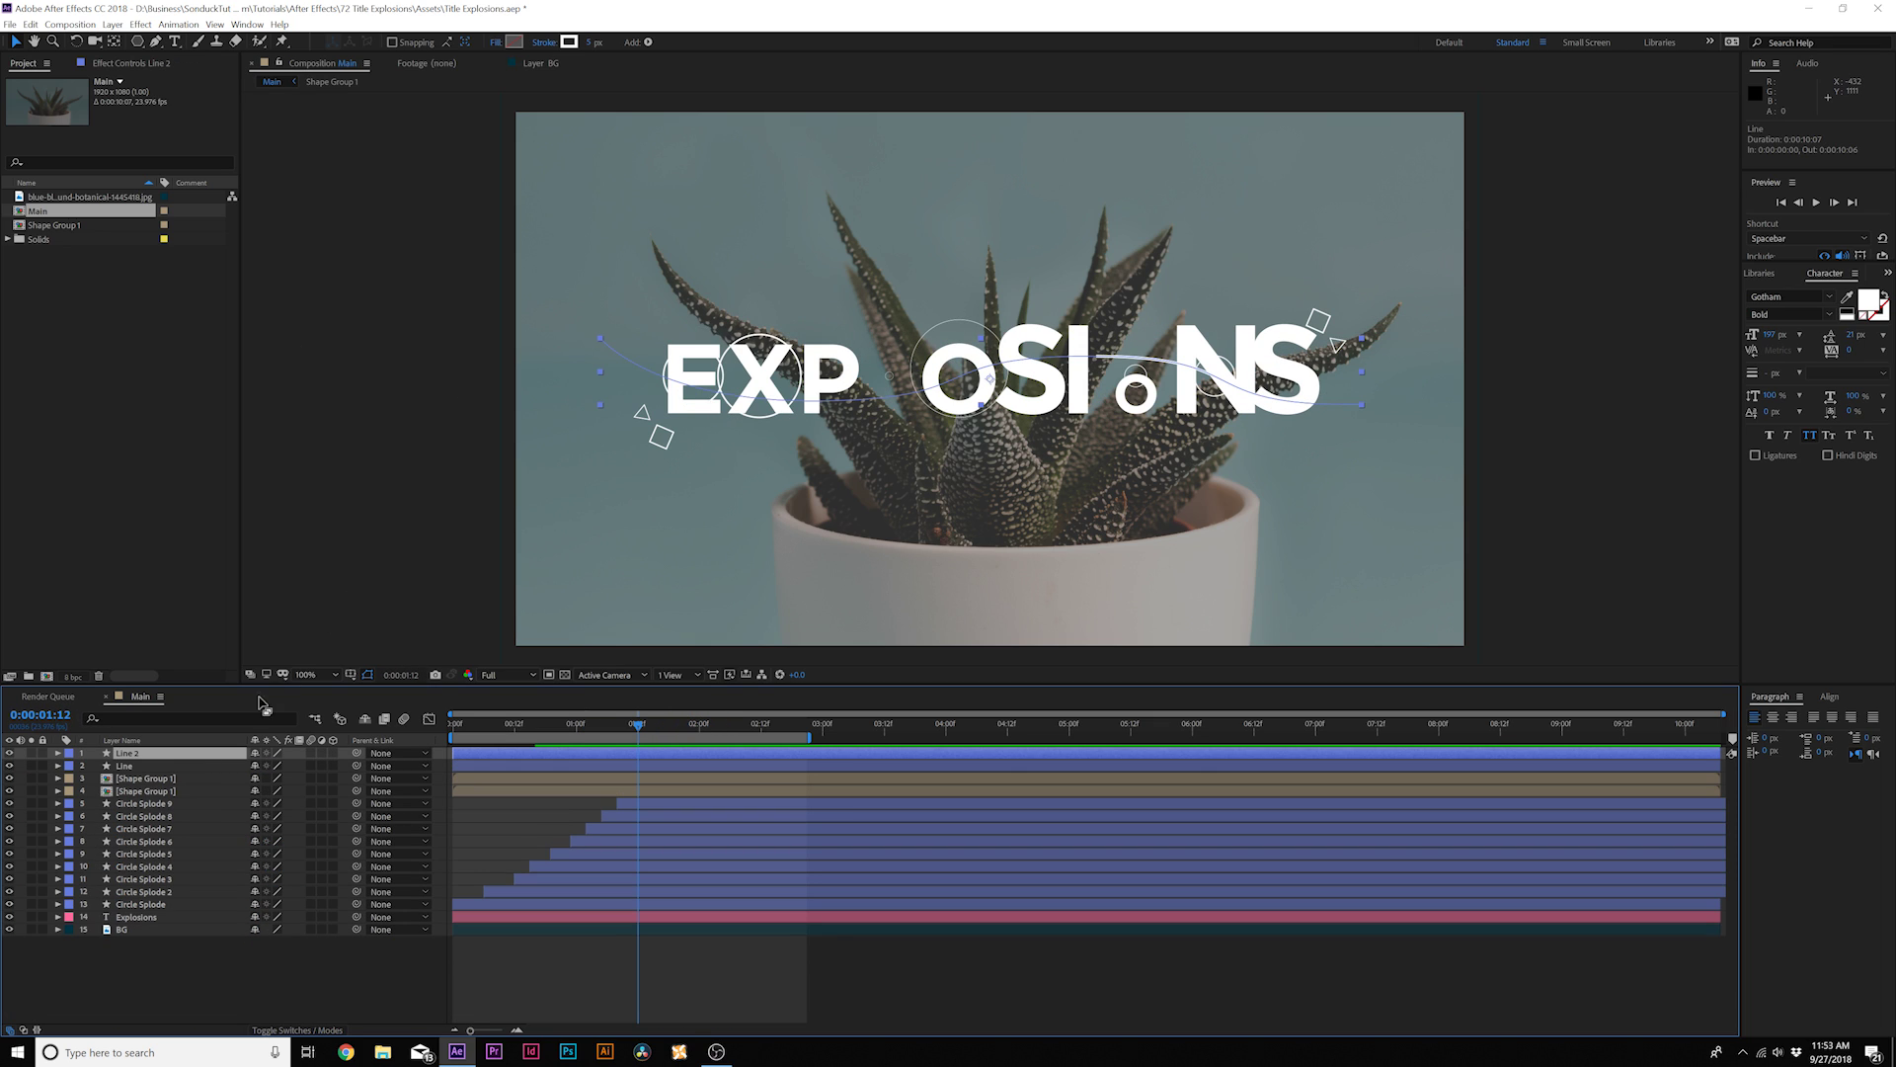
- Flip Line 2 horizontally and slide it to start a little later
{"action": "left_click", "coordinate": [115, 26]}
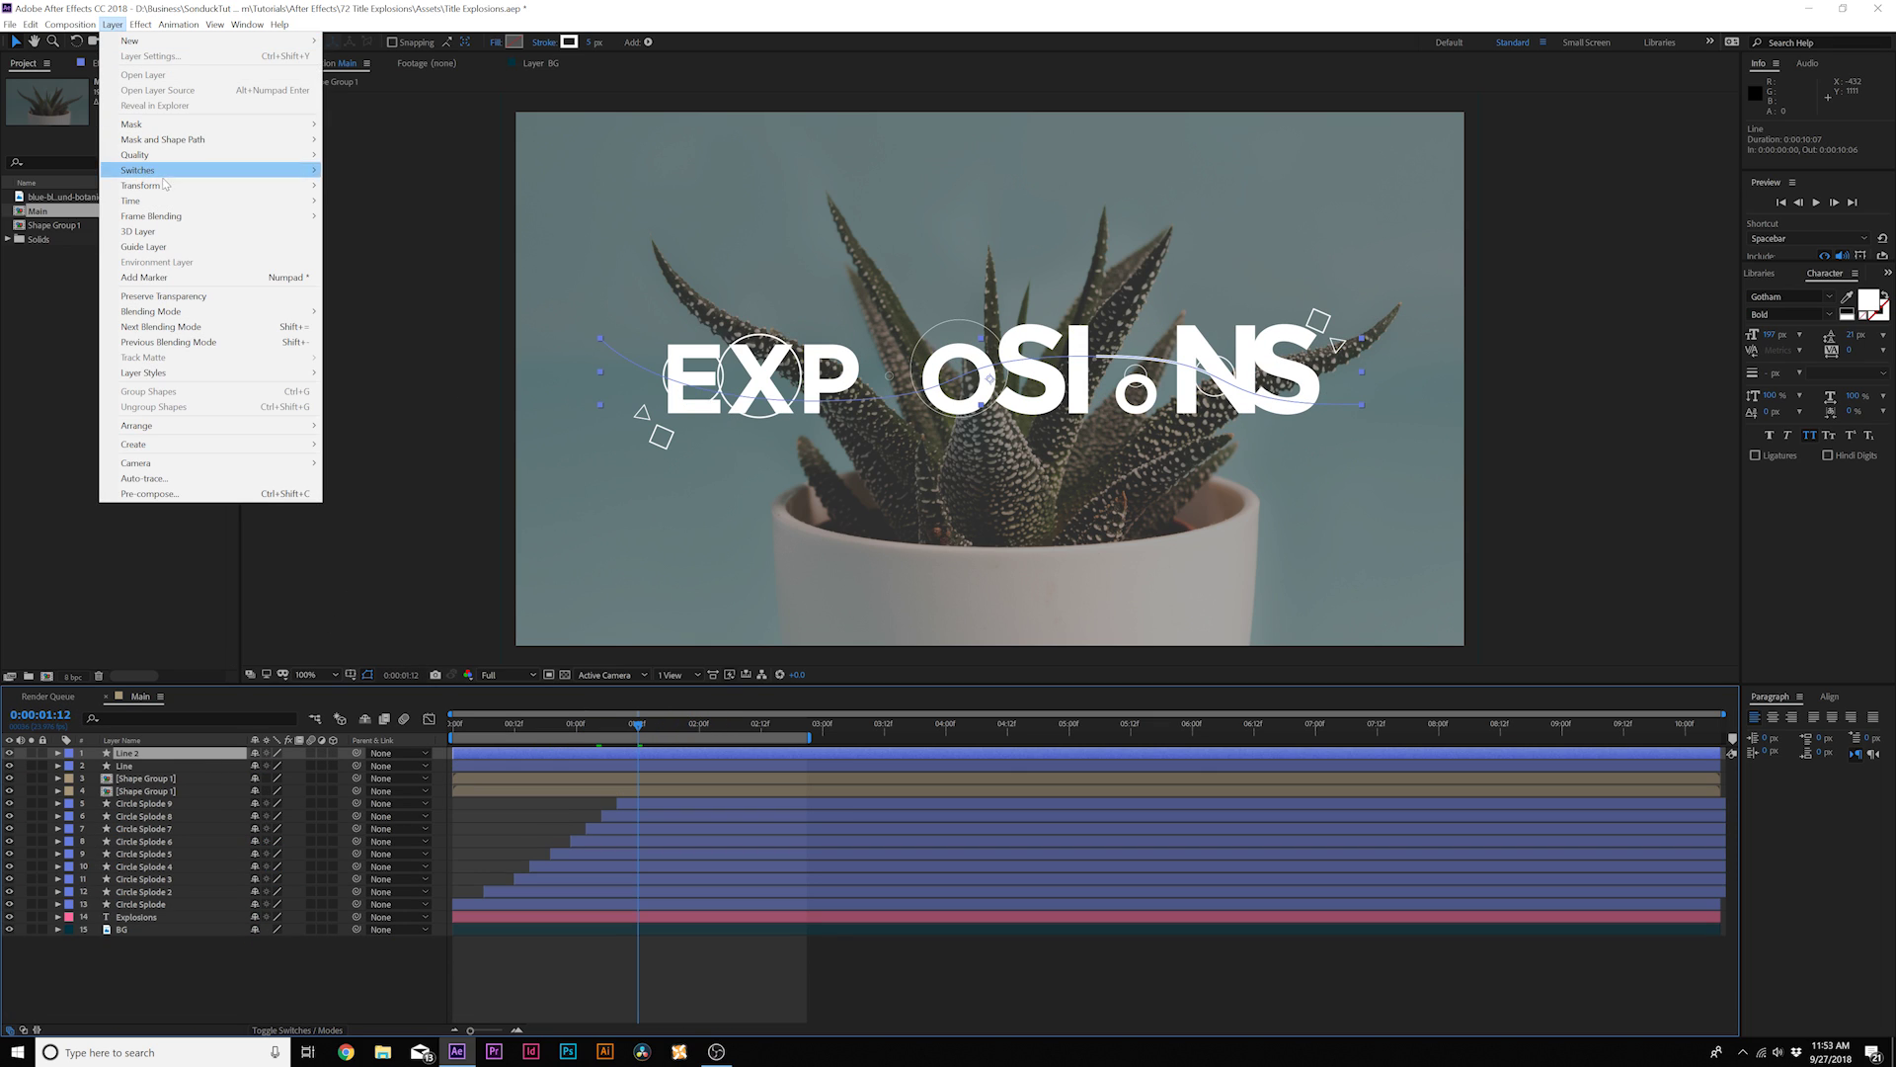
{"action": "mouse_move", "coordinate": [247, 186]}
{"action": "left_click", "coordinate": [474, 299]}
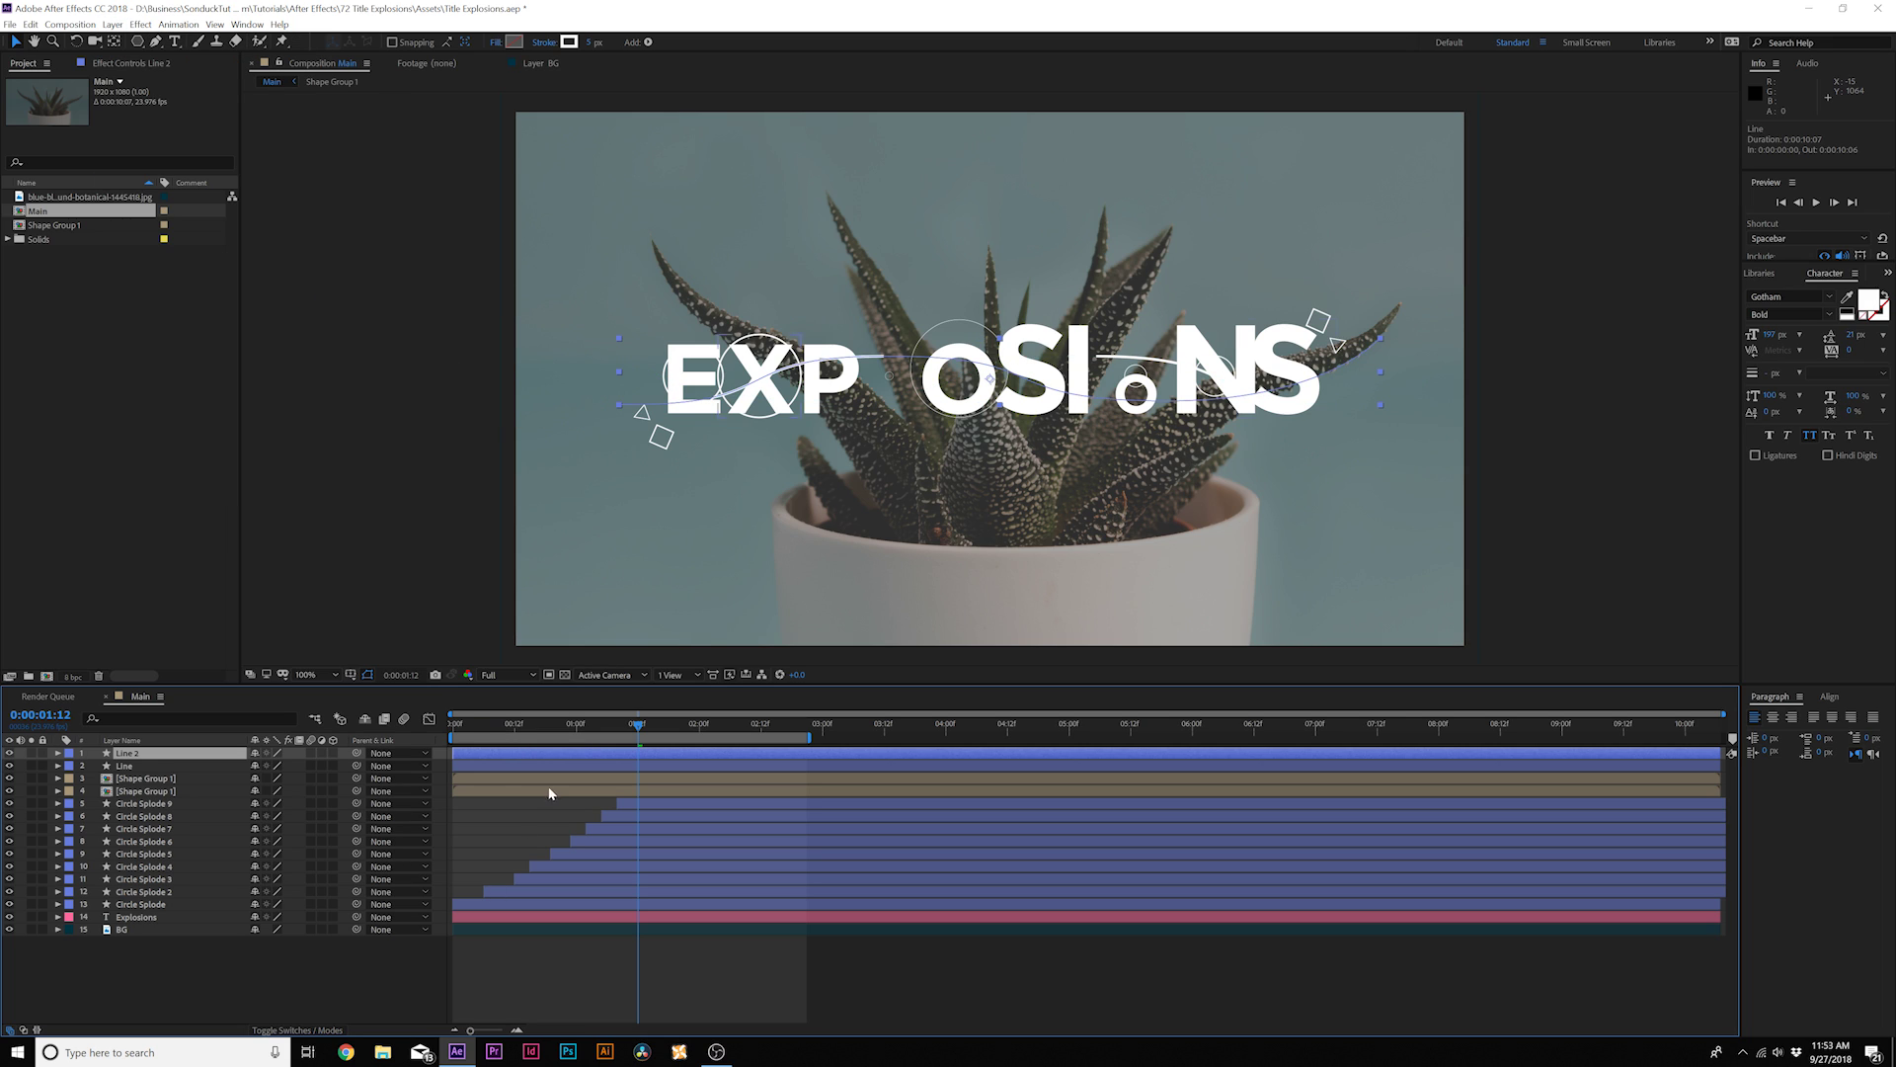
{"action": "left_click_drag", "start_coordinate": [468, 724], "coordinate": [628, 724]}
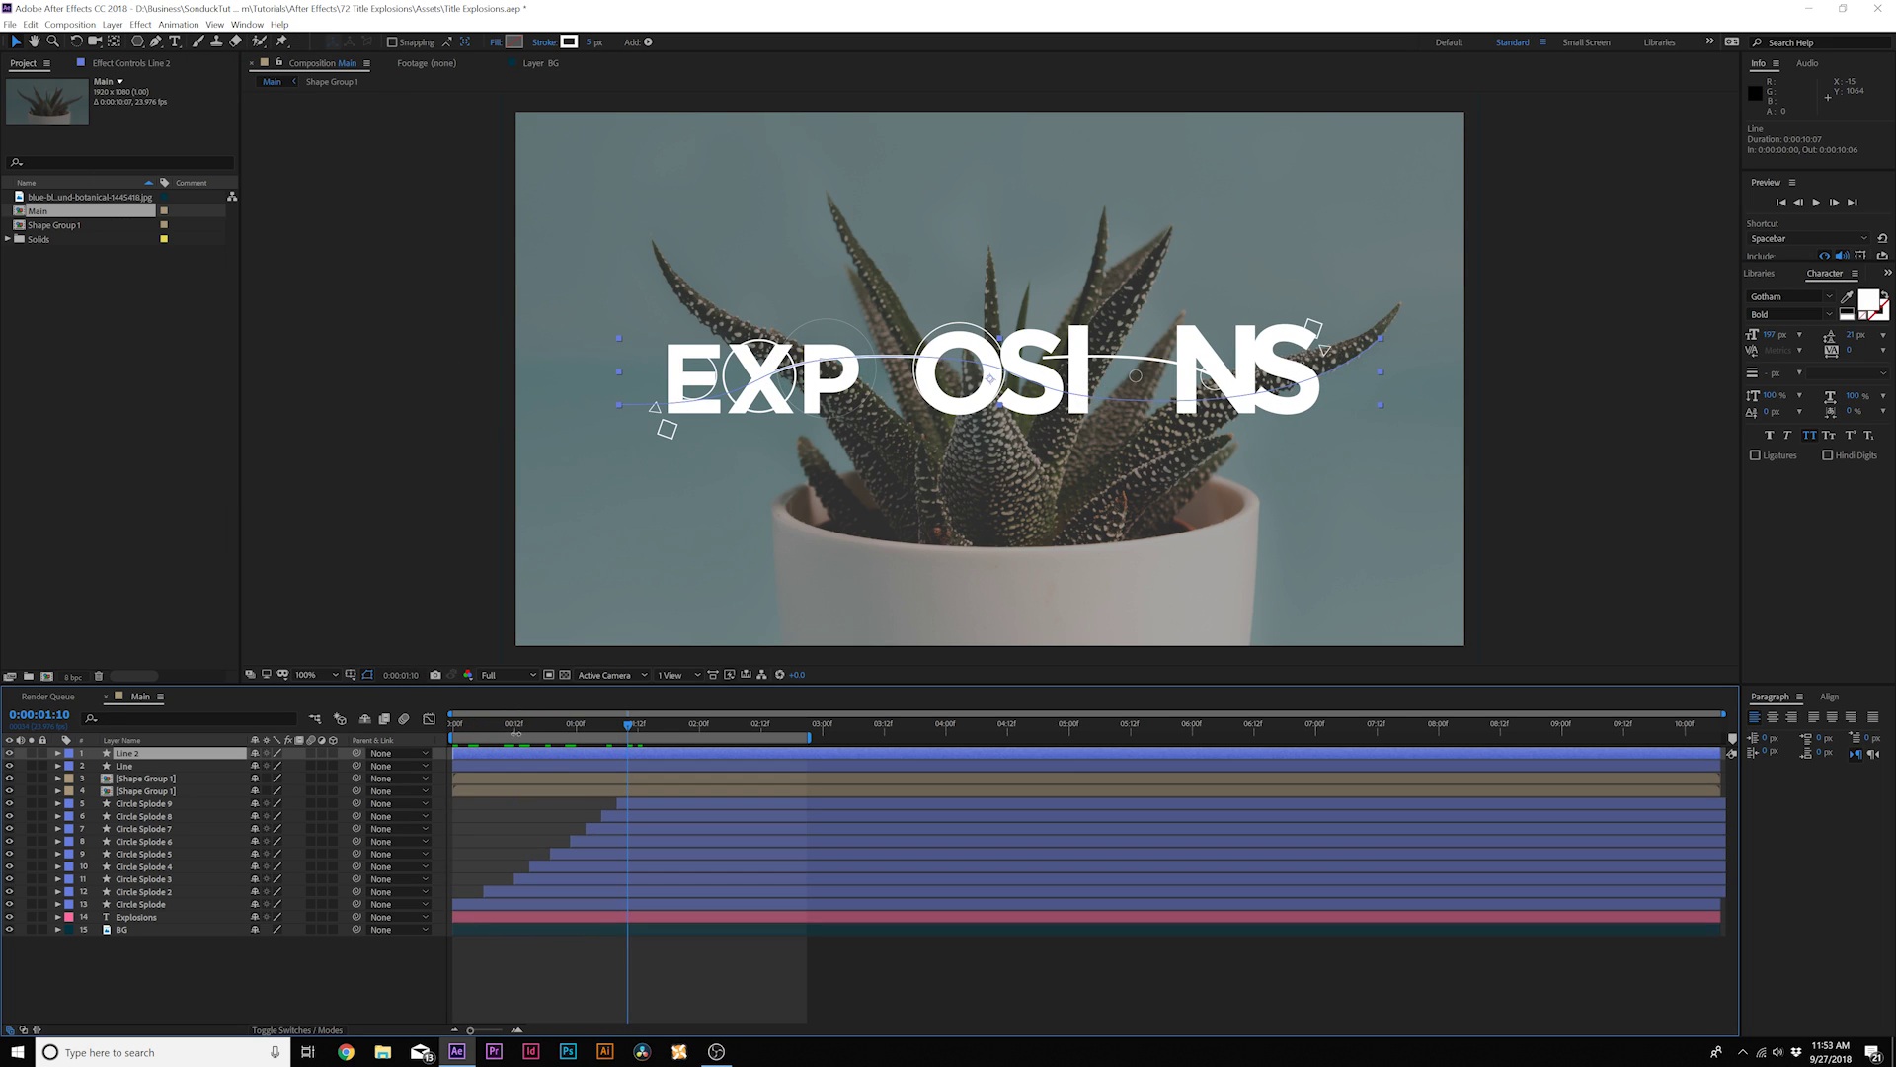
{"action": "left_click_drag", "start_coordinate": [480, 754], "coordinate": [753, 733]}
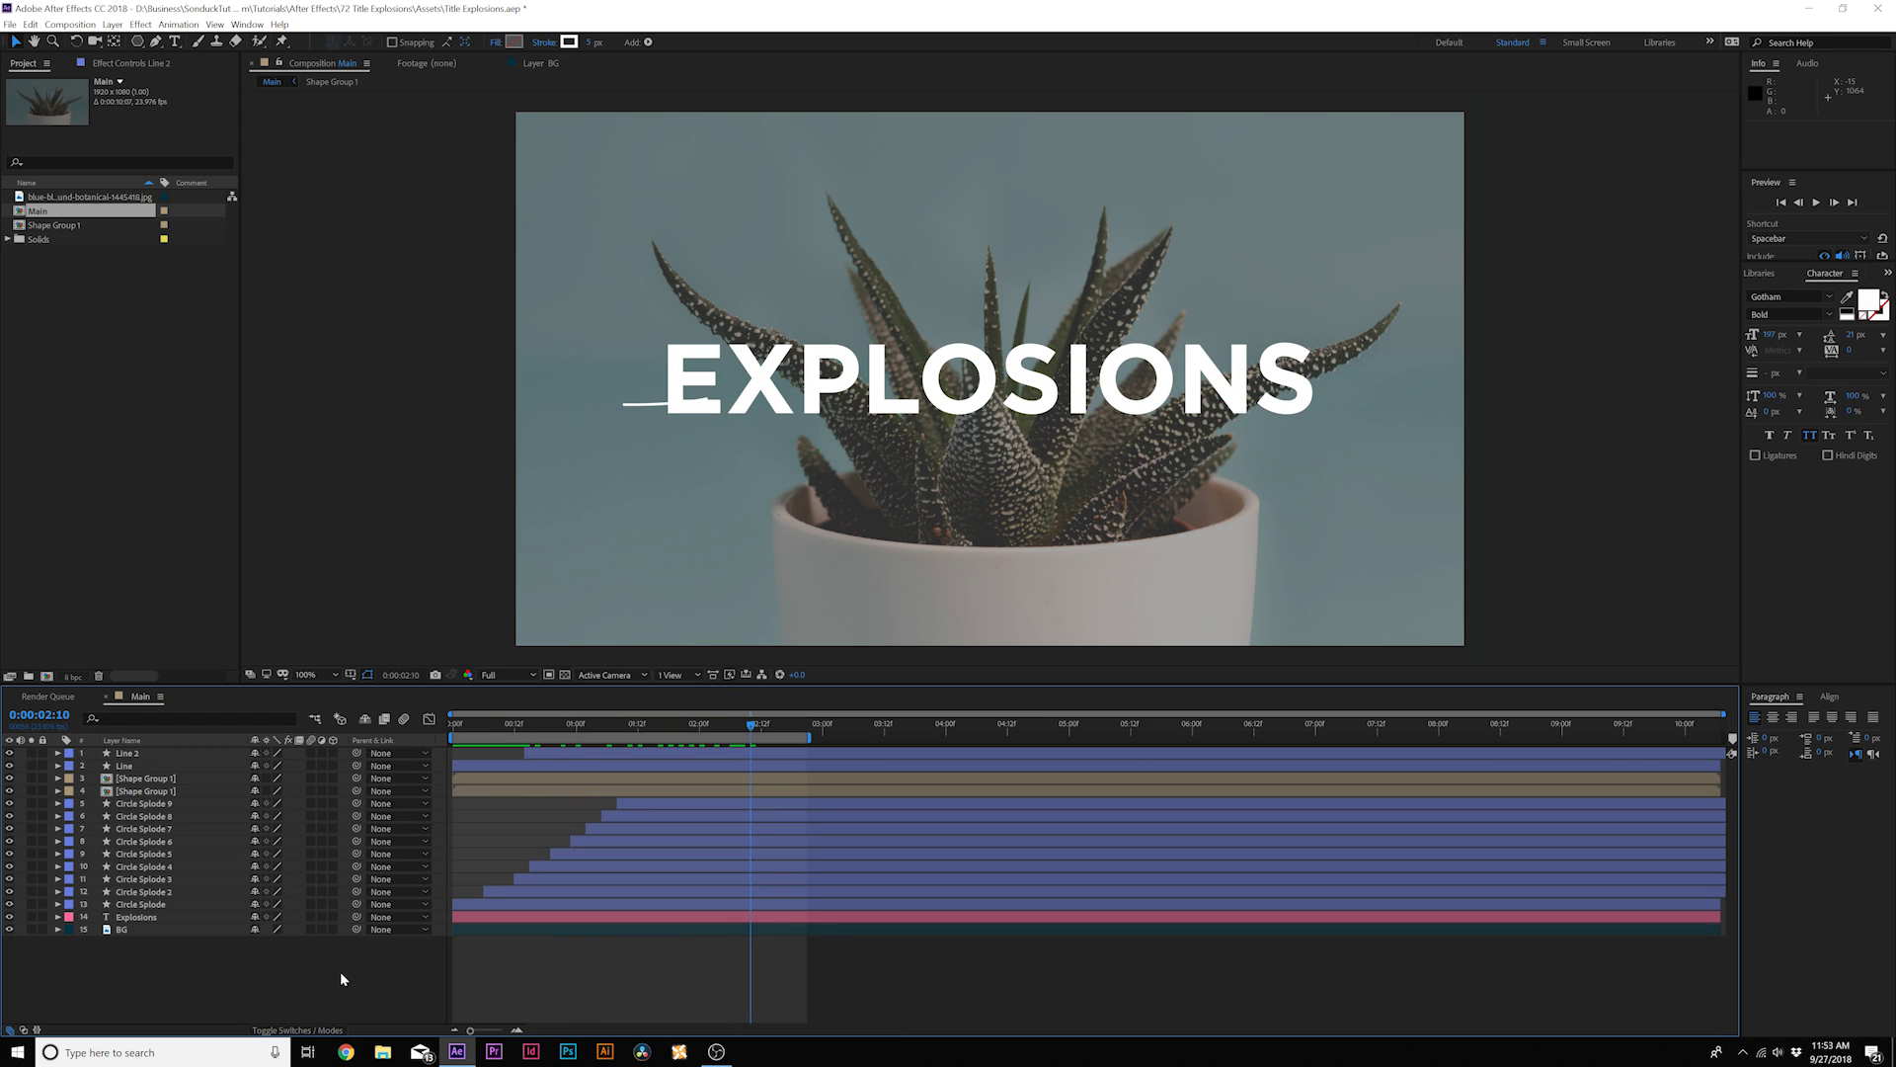
{"action": "left_click", "coordinate": [663, 724]}
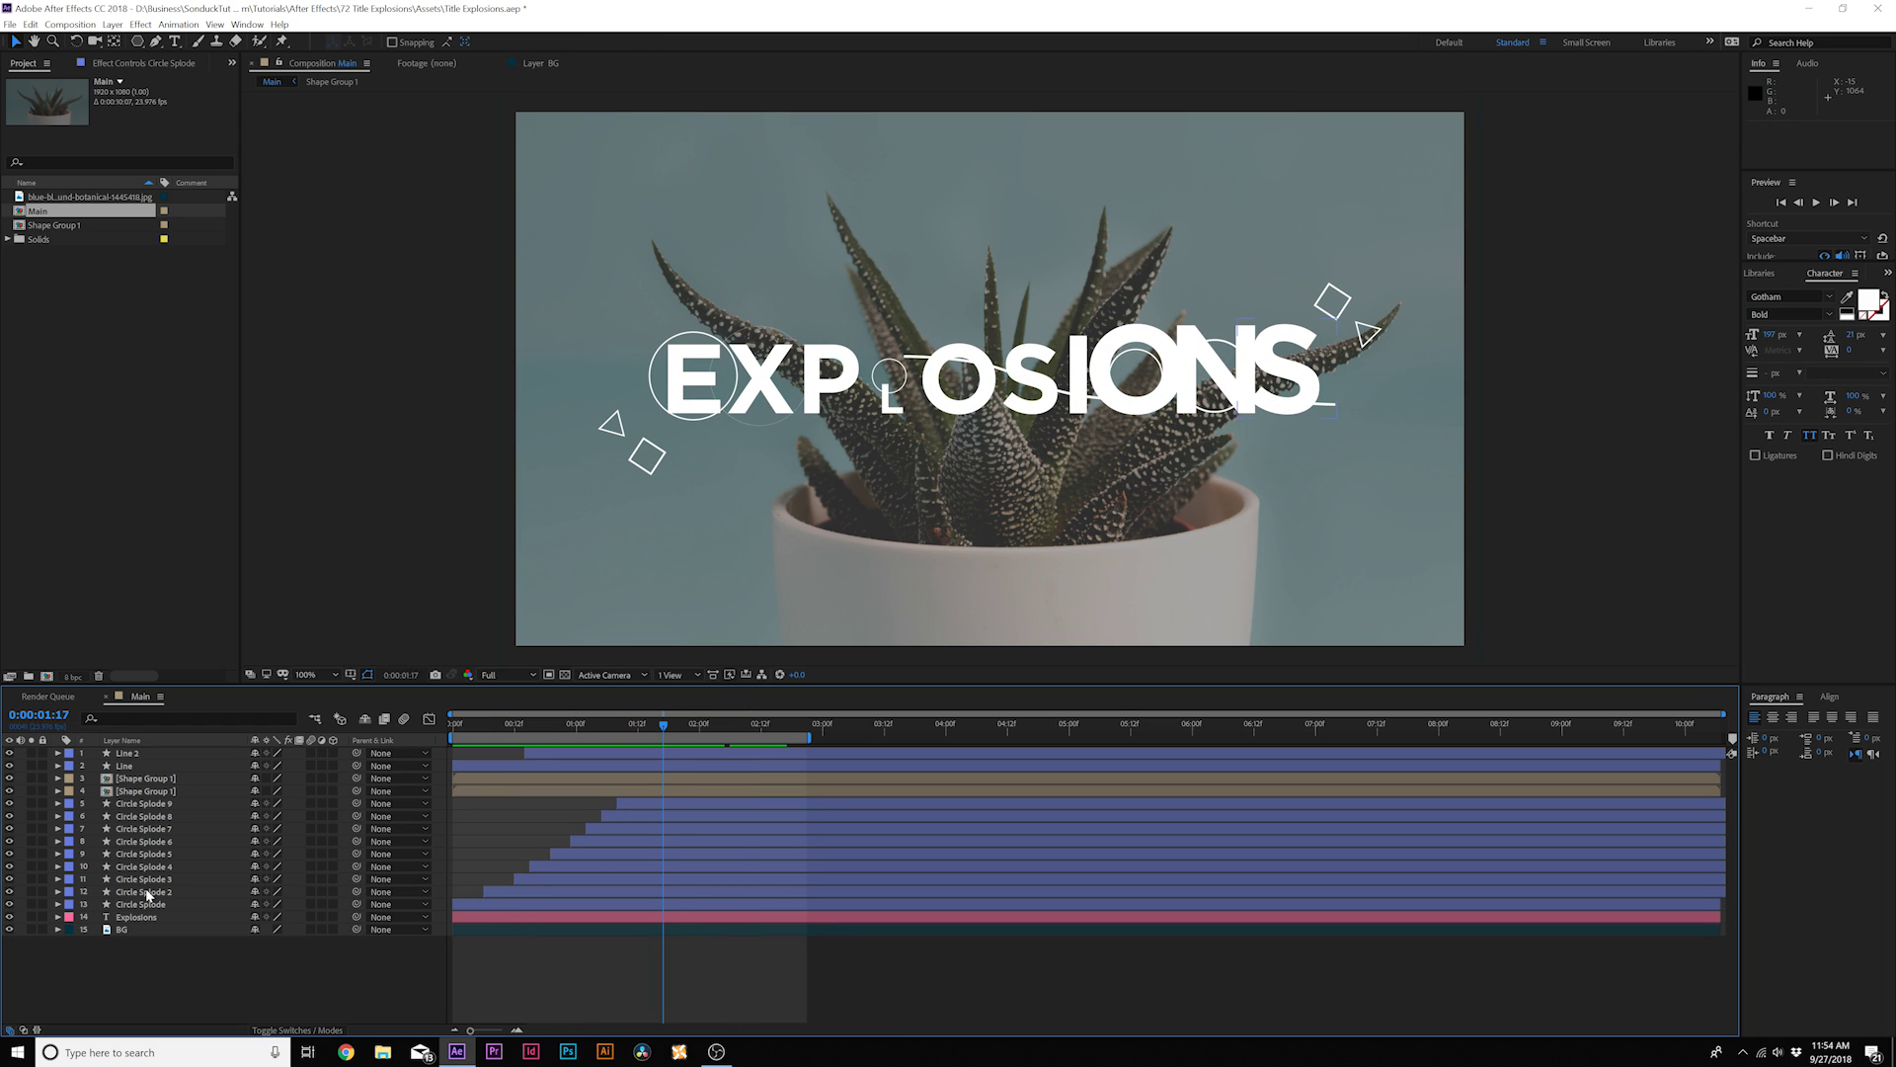
- Duplicate a Circle Splode layer, delay it one frame, move it near the L, scale to about 198%
{"action": "left_click", "coordinate": [139, 904]}
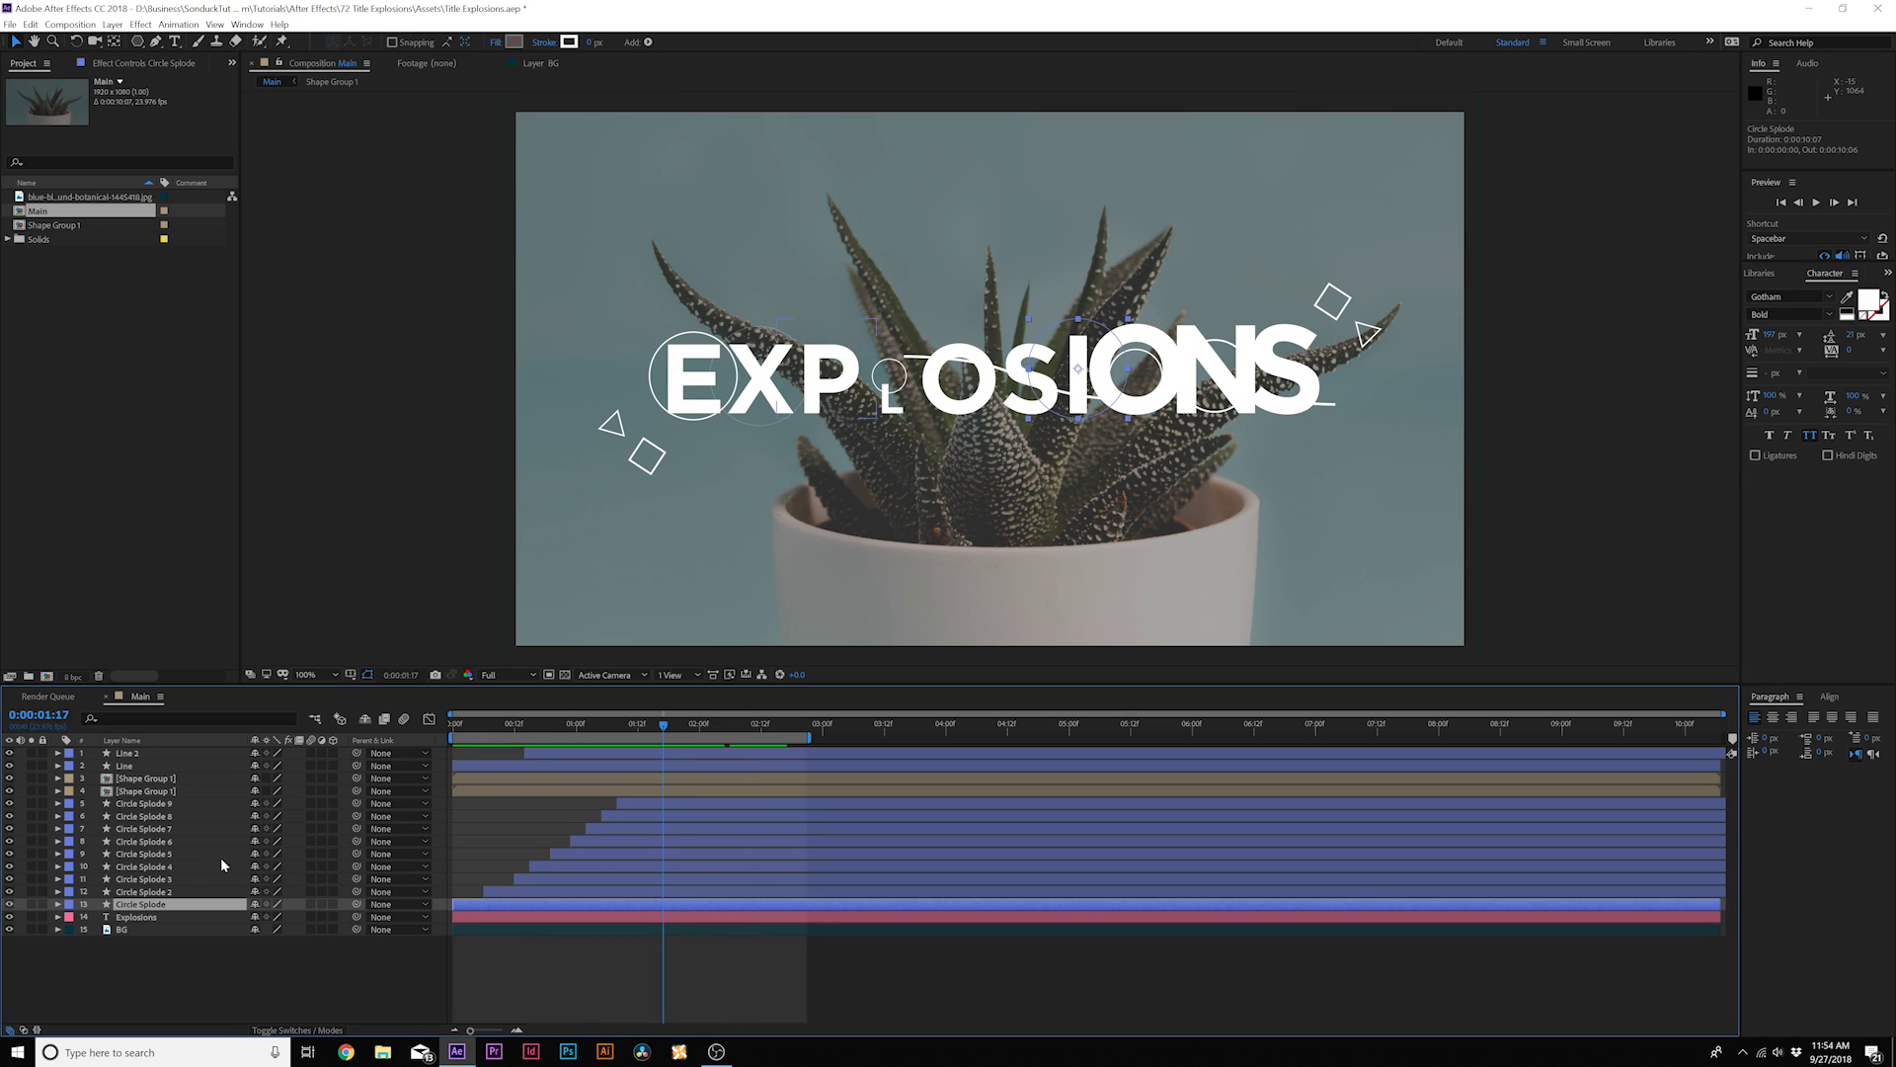
{"action": "key", "text": "ctrl+d"}
{"action": "left_click_drag", "start_coordinate": [150, 906], "coordinate": [150, 754]}
{"action": "mouse_move", "coordinate": [628, 753]}
{"action": "left_mouse_down"}
{"action": "mouse_move", "coordinate": [608, 726]}
{"action": "mouse_move", "coordinate": [653, 725]}
{"action": "left_mouse_up"}
{"action": "left_click_drag", "start_coordinate": [1071, 379], "coordinate": [960, 394]}
{"action": "key", "text": "ctrl+z"}
{"action": "key", "text": "space"}
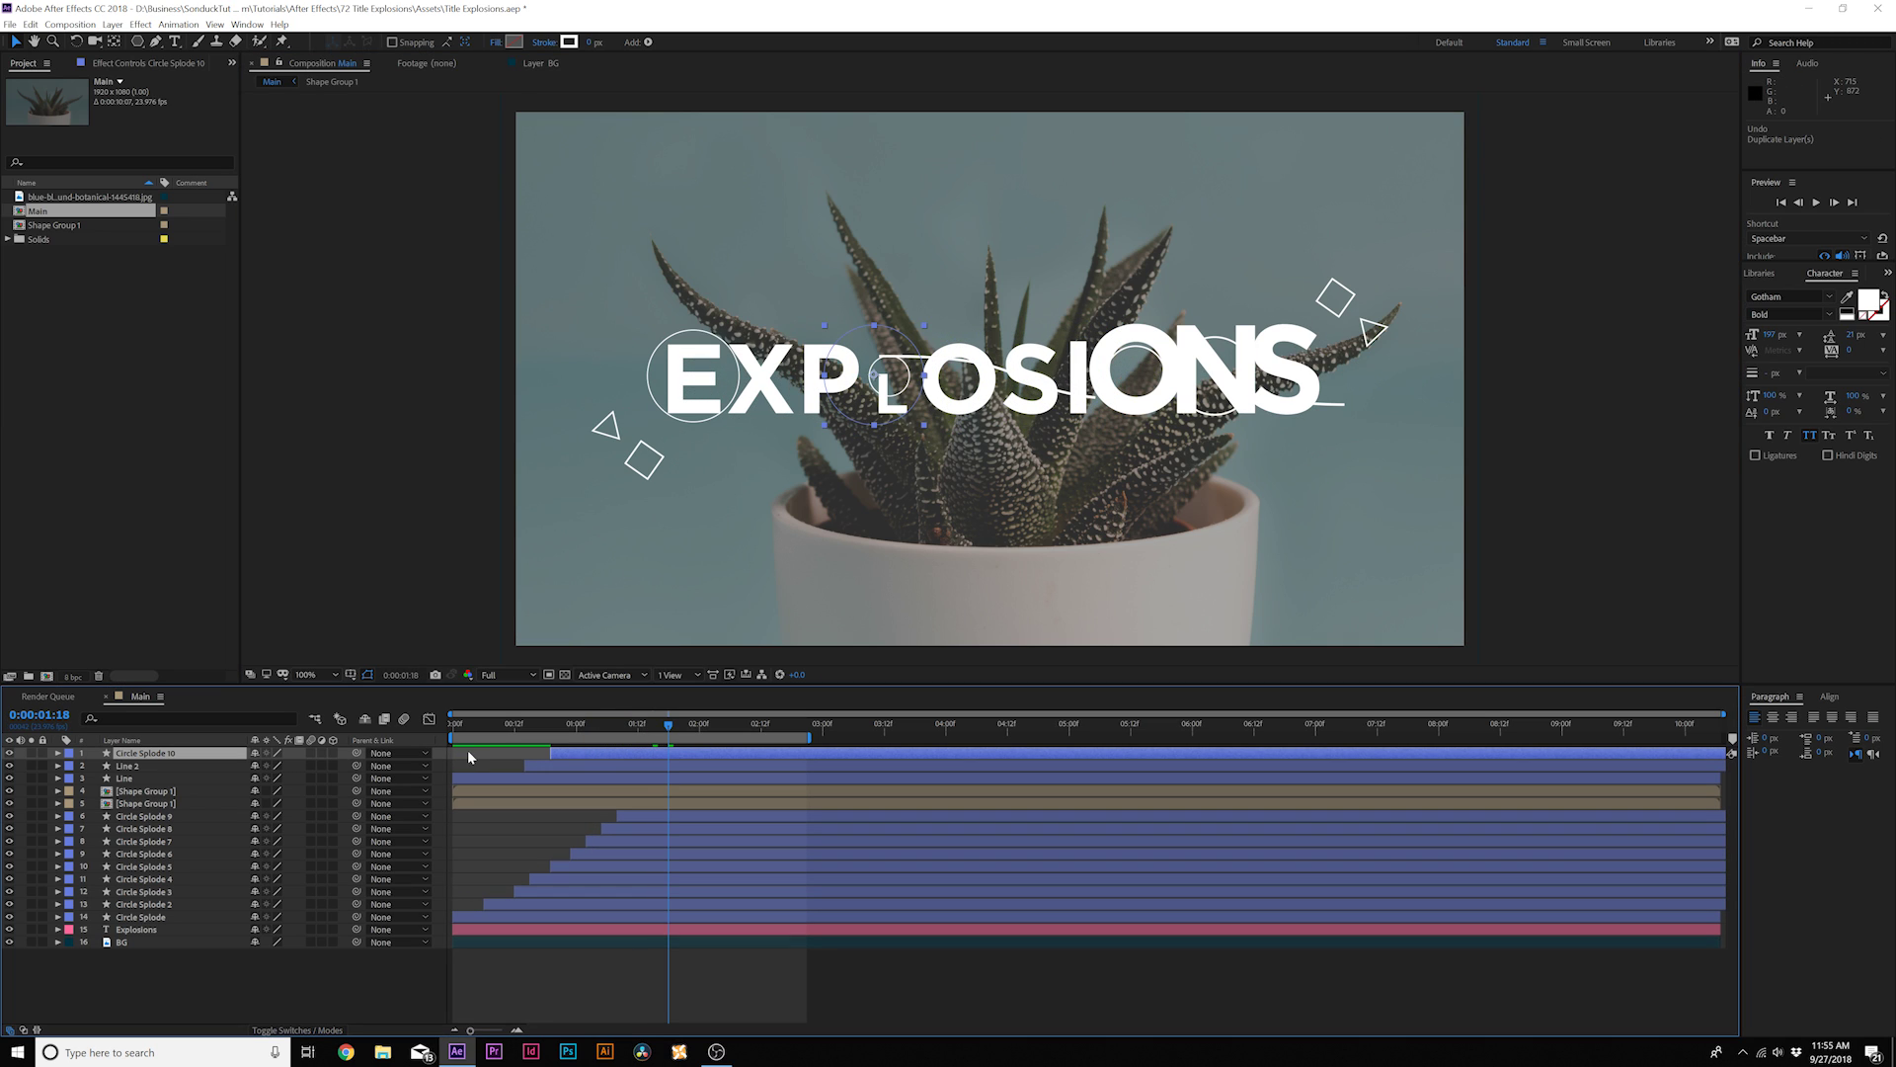
{"action": "key", "text": "s"}
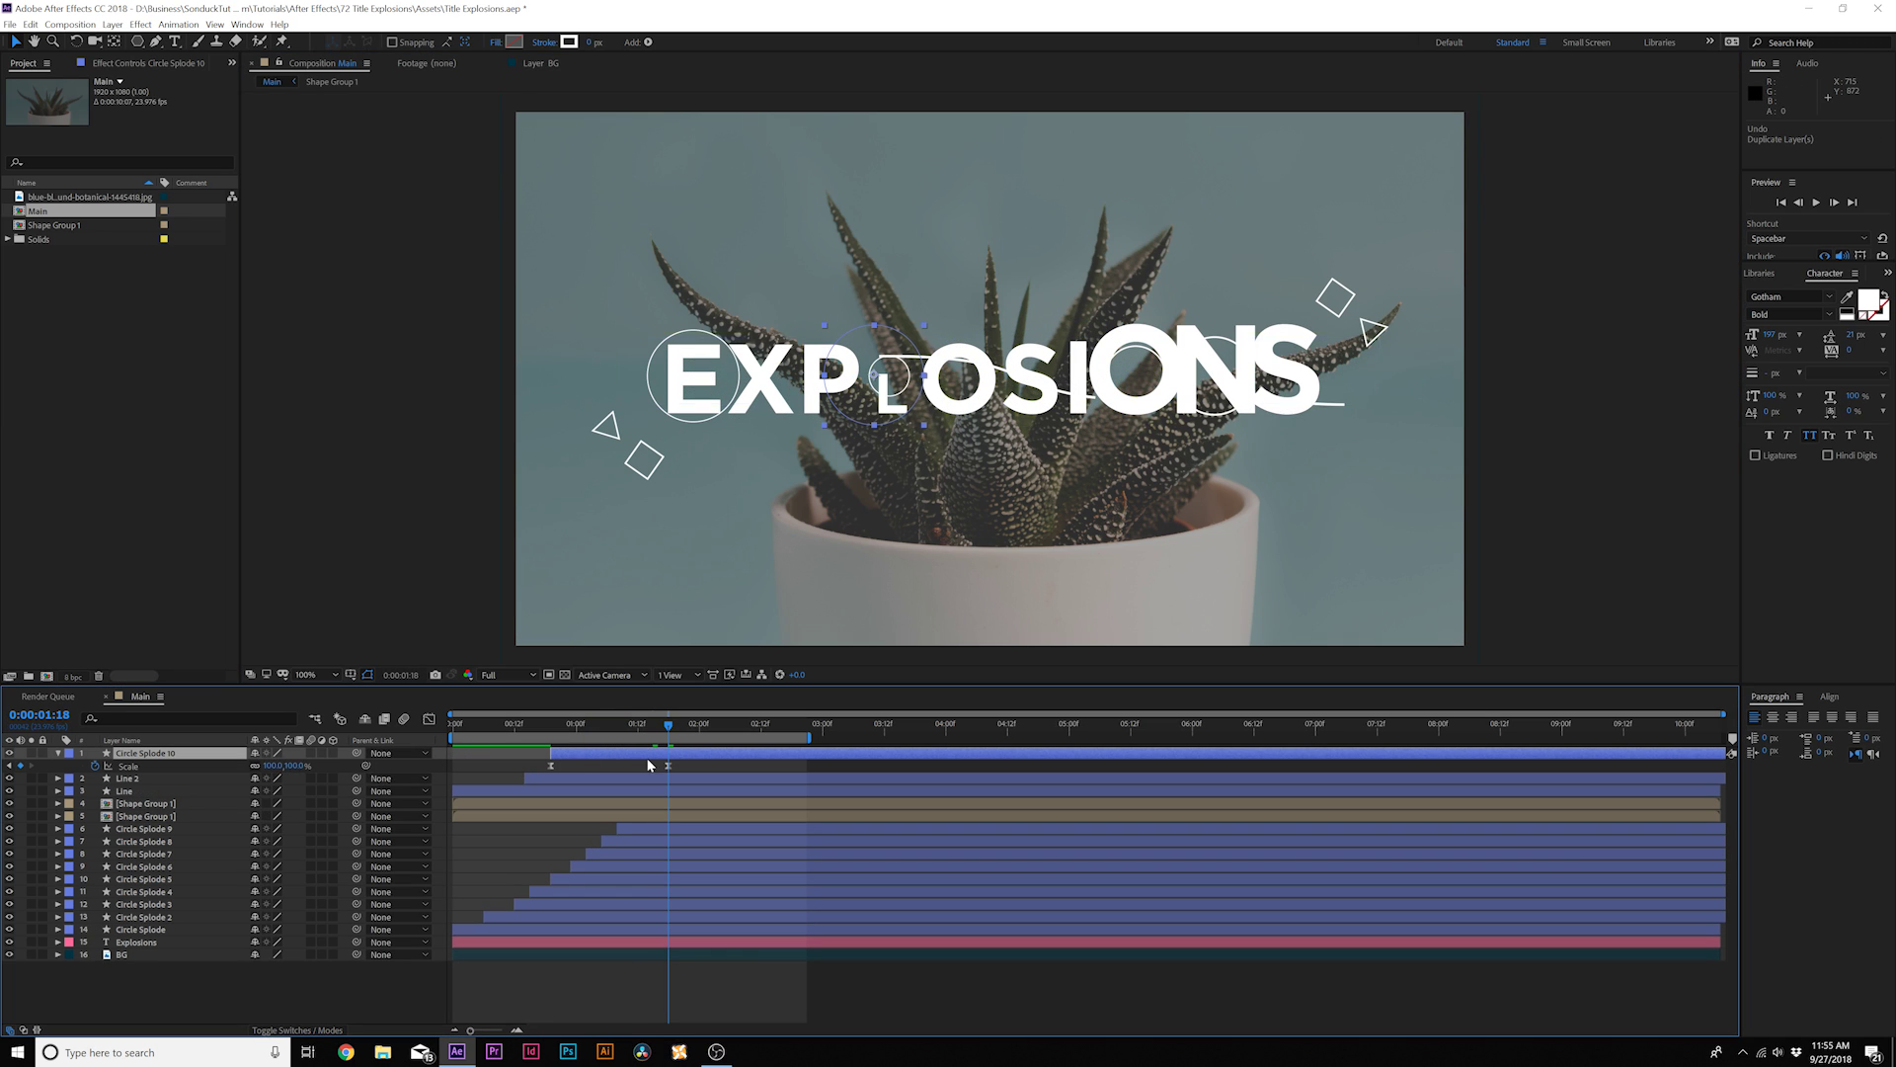
{"action": "left_click_drag", "start_coordinate": [273, 765], "coordinate": [326, 762]}
- Add more circle copies right of the title with delayed starts, and enable motion blur on every layer
{"action": "left_click", "coordinate": [148, 753]}
{"action": "key", "text": "ctrl+d"}
{"action": "left_click_drag", "start_coordinate": [893, 401], "coordinate": [1171, 427]}
{"action": "key", "text": "ctrl+d"}
{"action": "key", "text": "ctrl+d"}
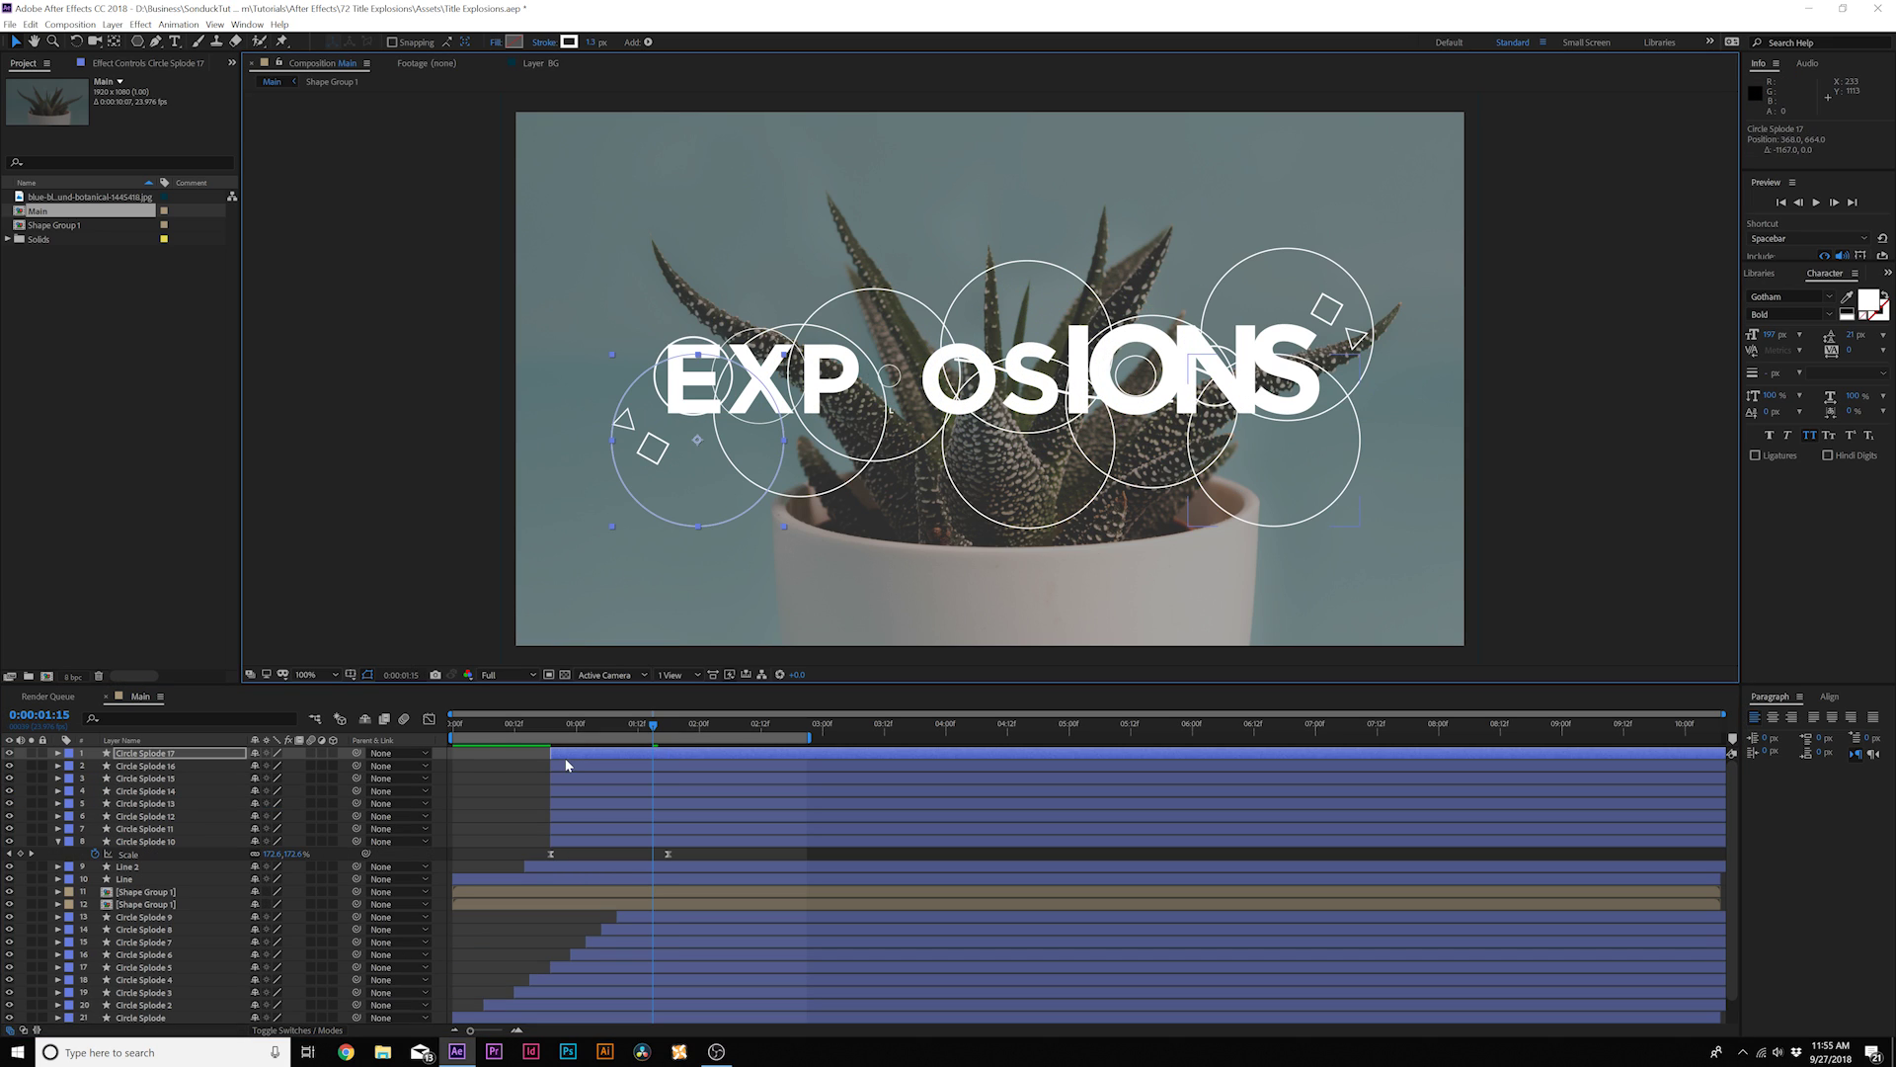
{"action": "mouse_move", "coordinate": [565, 757]}
{"action": "left_mouse_down"}
{"action": "mouse_move", "coordinate": [639, 762]}
{"action": "mouse_move", "coordinate": [606, 781]}
{"action": "mouse_move", "coordinate": [619, 832]}
{"action": "mouse_move", "coordinate": [648, 831]}
{"action": "mouse_move", "coordinate": [537, 788]}
{"action": "mouse_move", "coordinate": [575, 765]}
{"action": "left_mouse_up"}
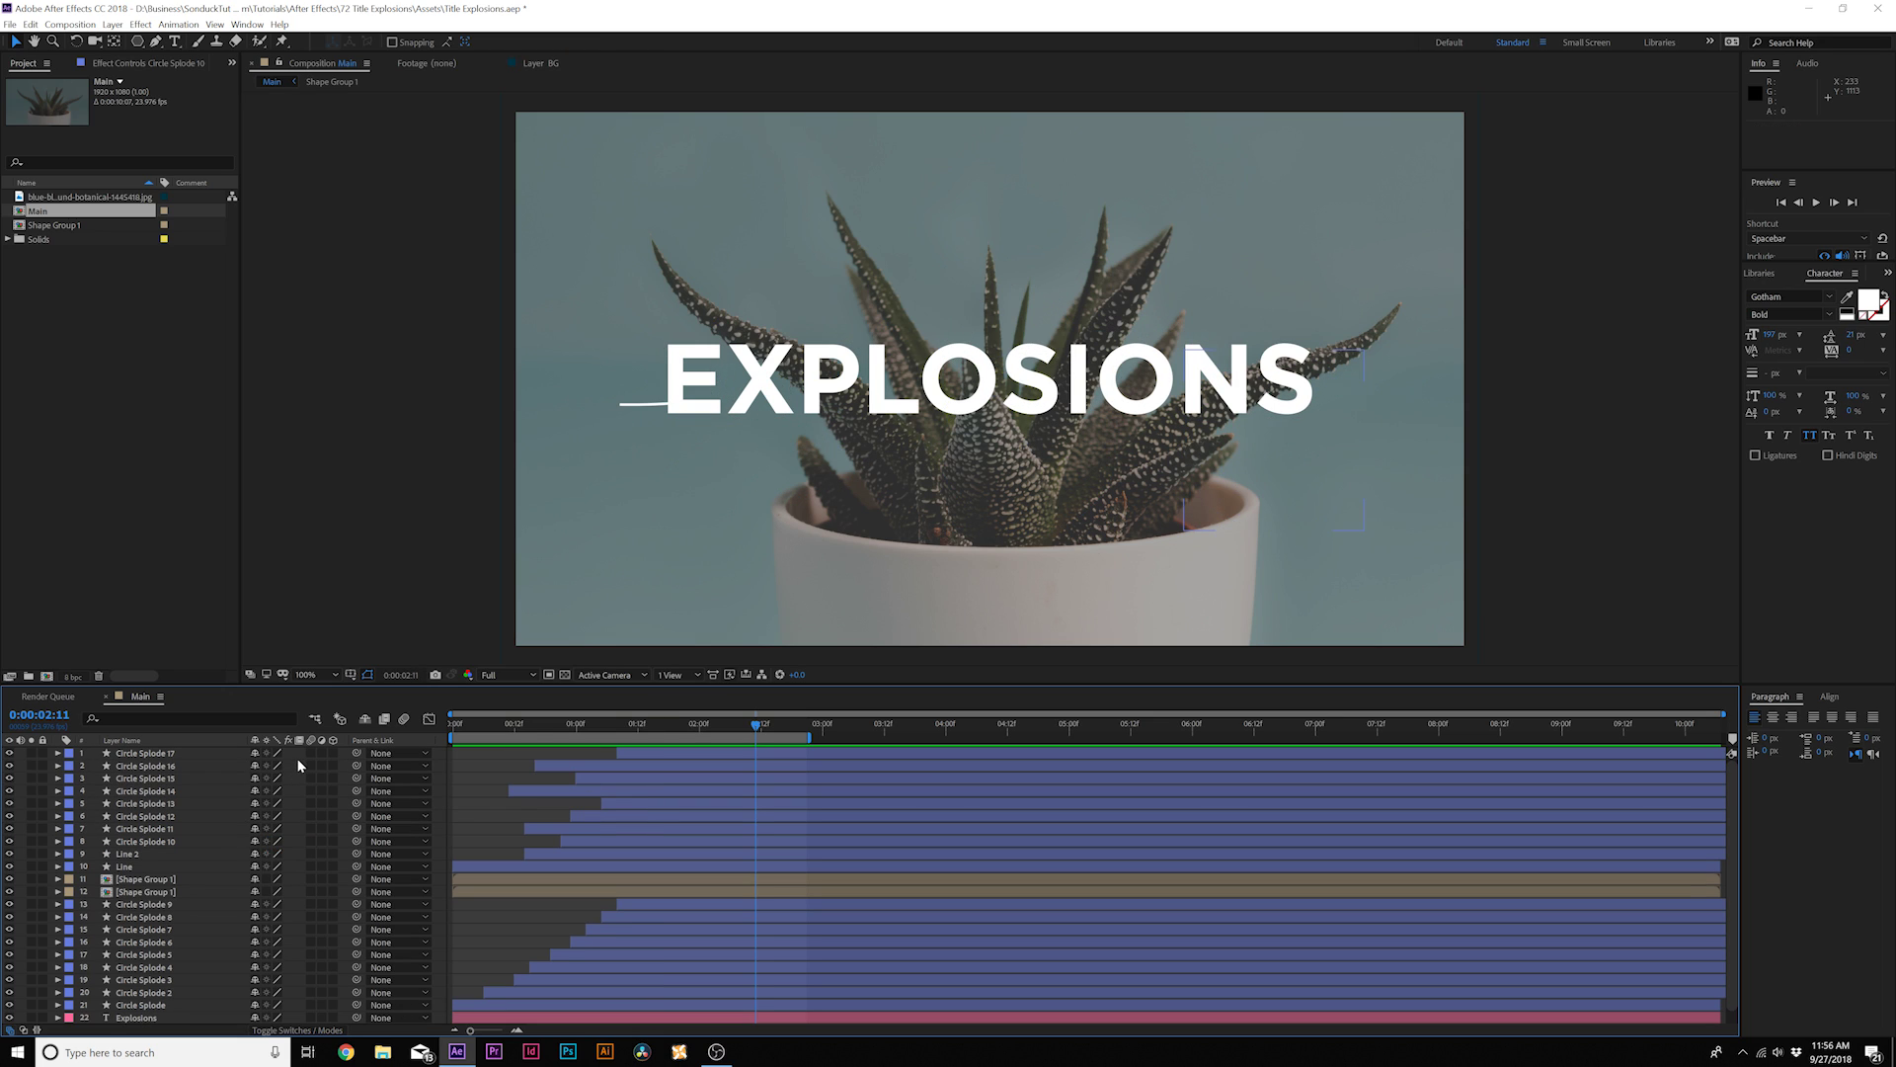
{"action": "left_click_drag", "start_coordinate": [312, 755], "coordinate": [312, 1026]}
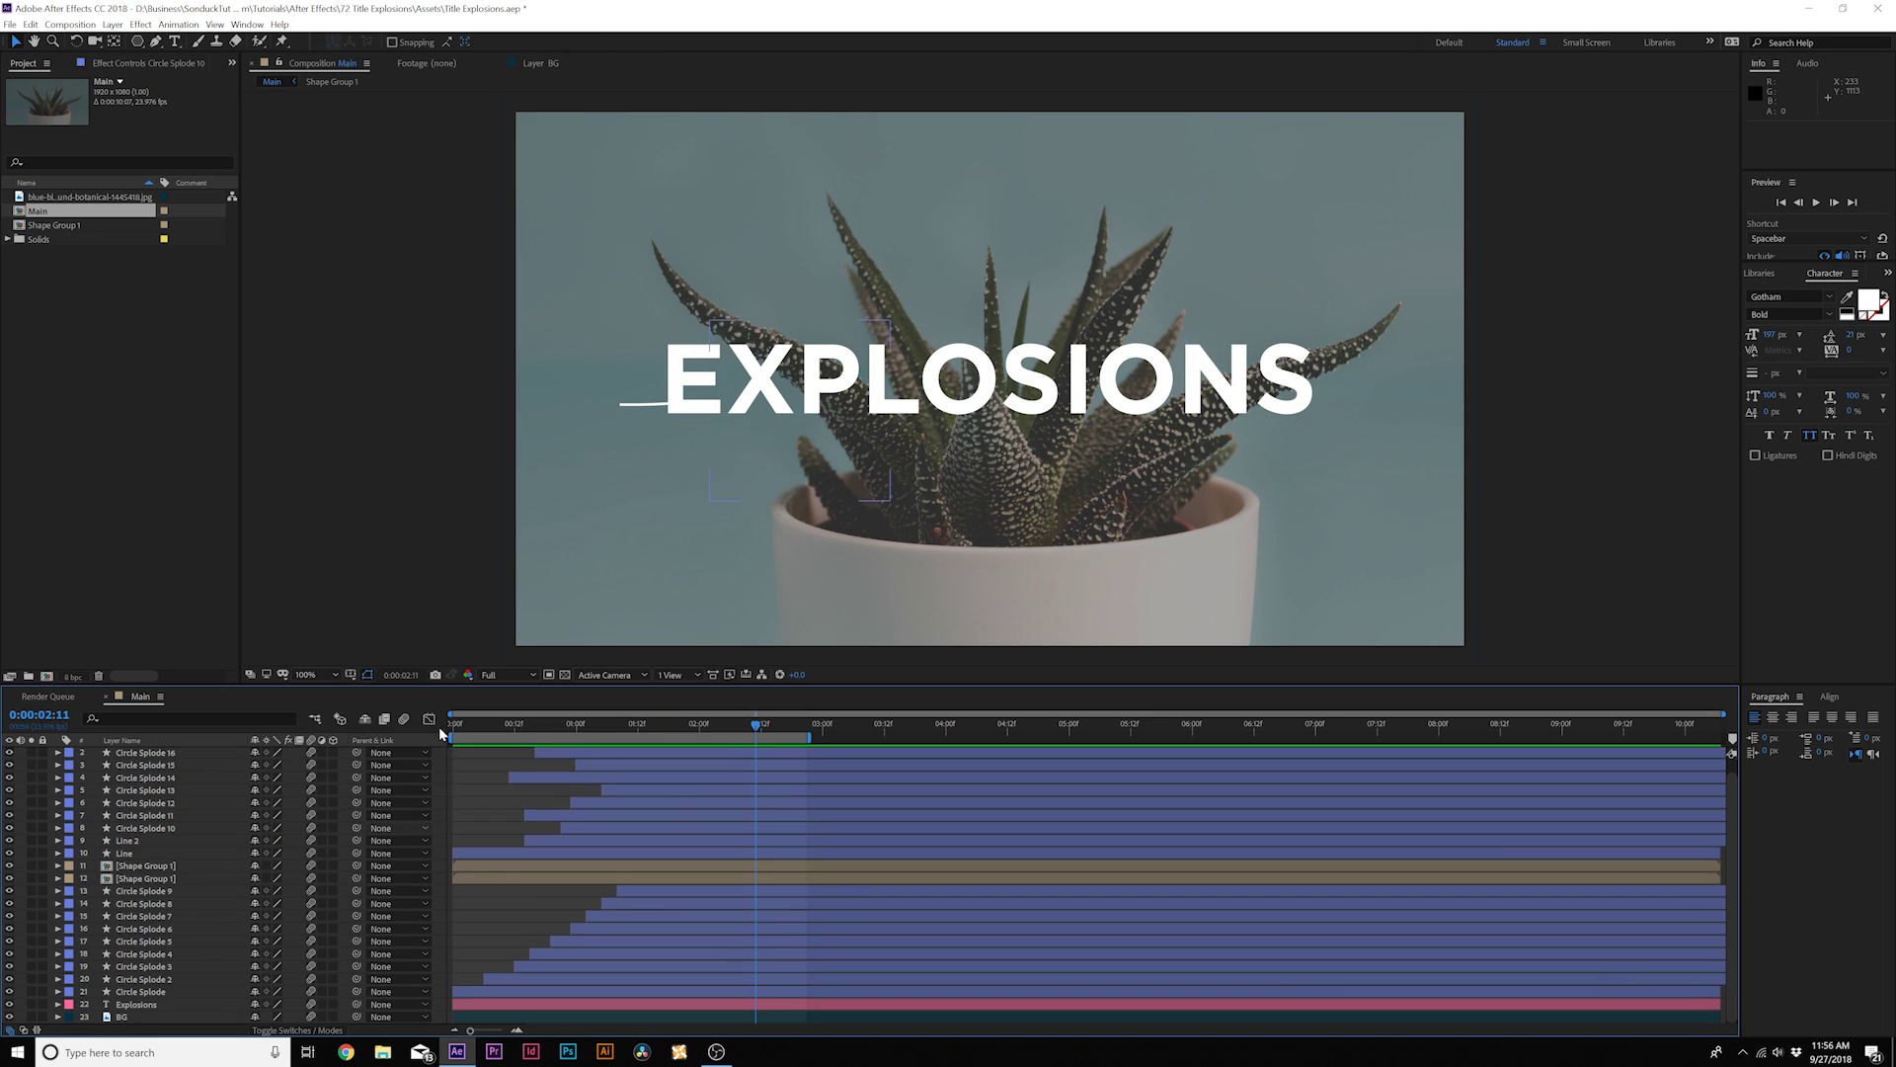
- Check the Shape Group 1 precomp, then extend the Main work area and preview it
{"action": "double_click", "coordinate": [133, 866]}
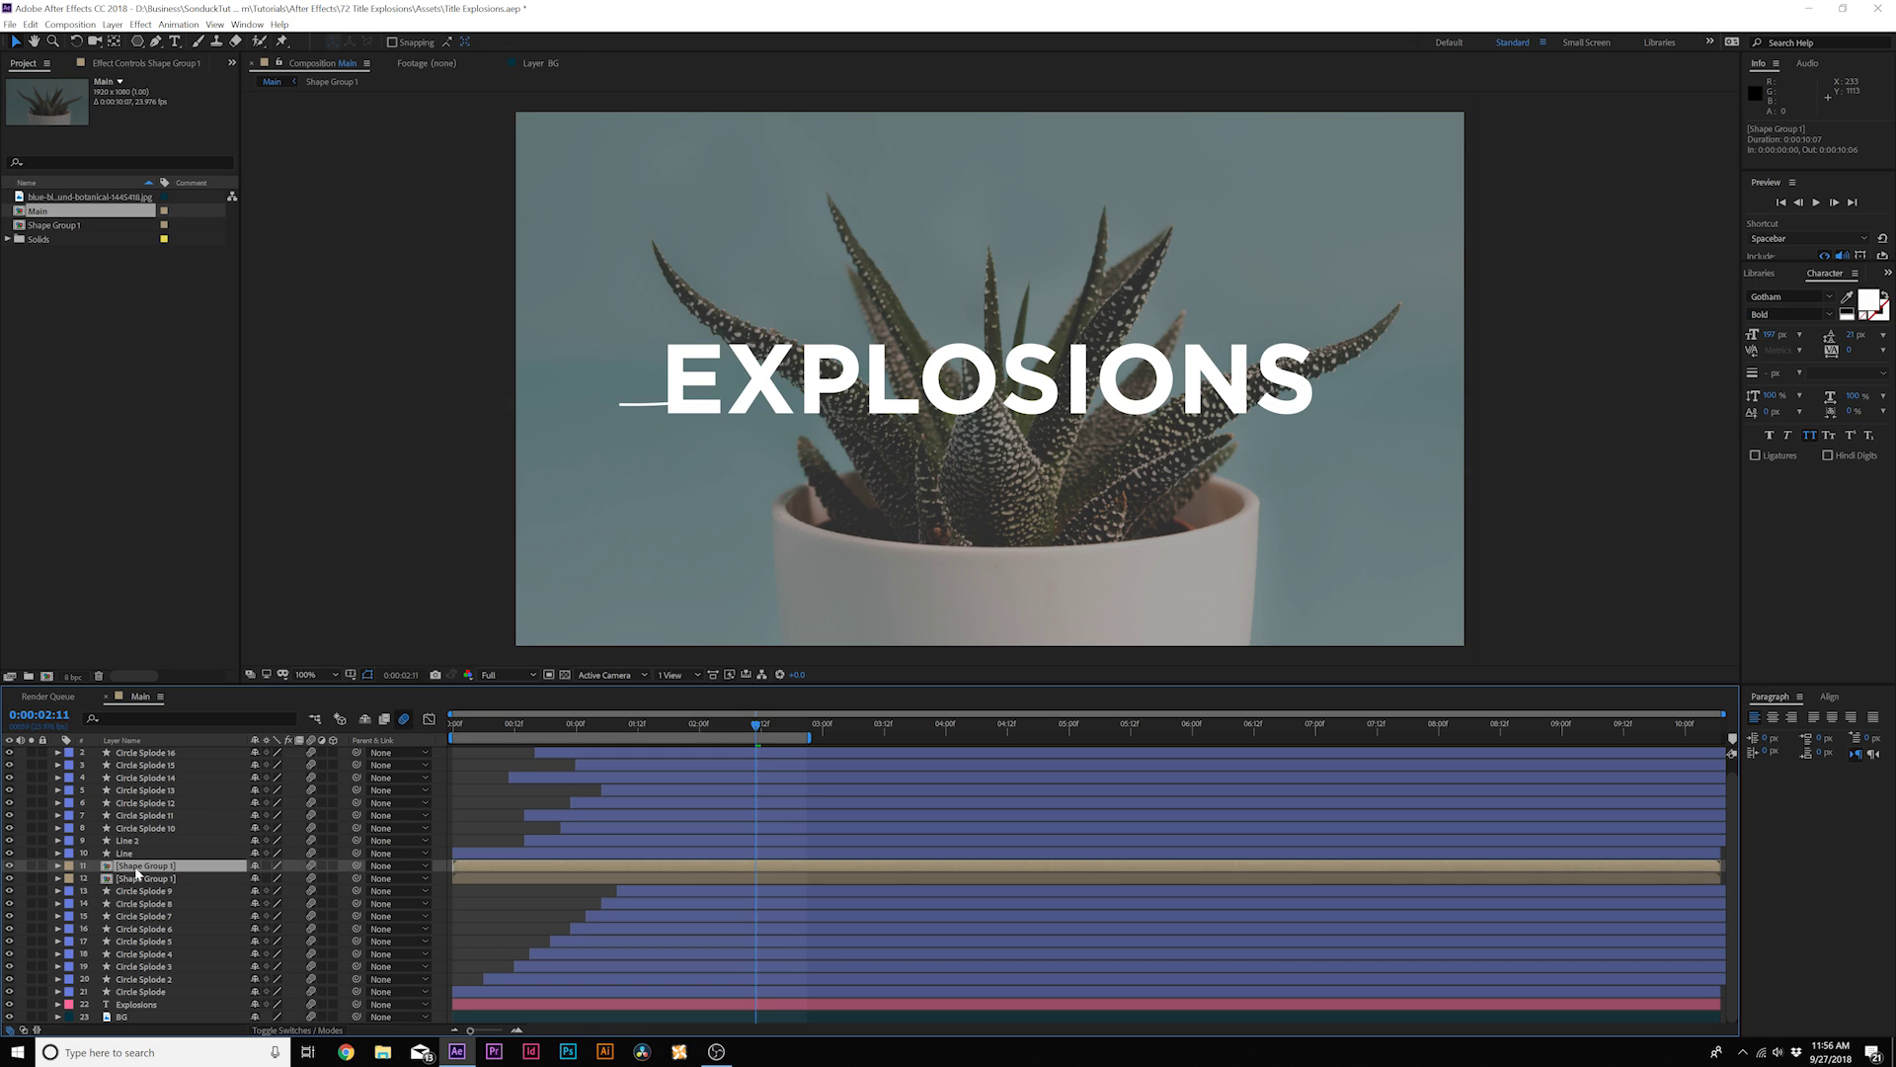
{"action": "left_click", "coordinate": [141, 697]}
{"action": "left_click_drag", "start_coordinate": [805, 749], "coordinate": [949, 738]}
{"action": "key", "text": "space"}
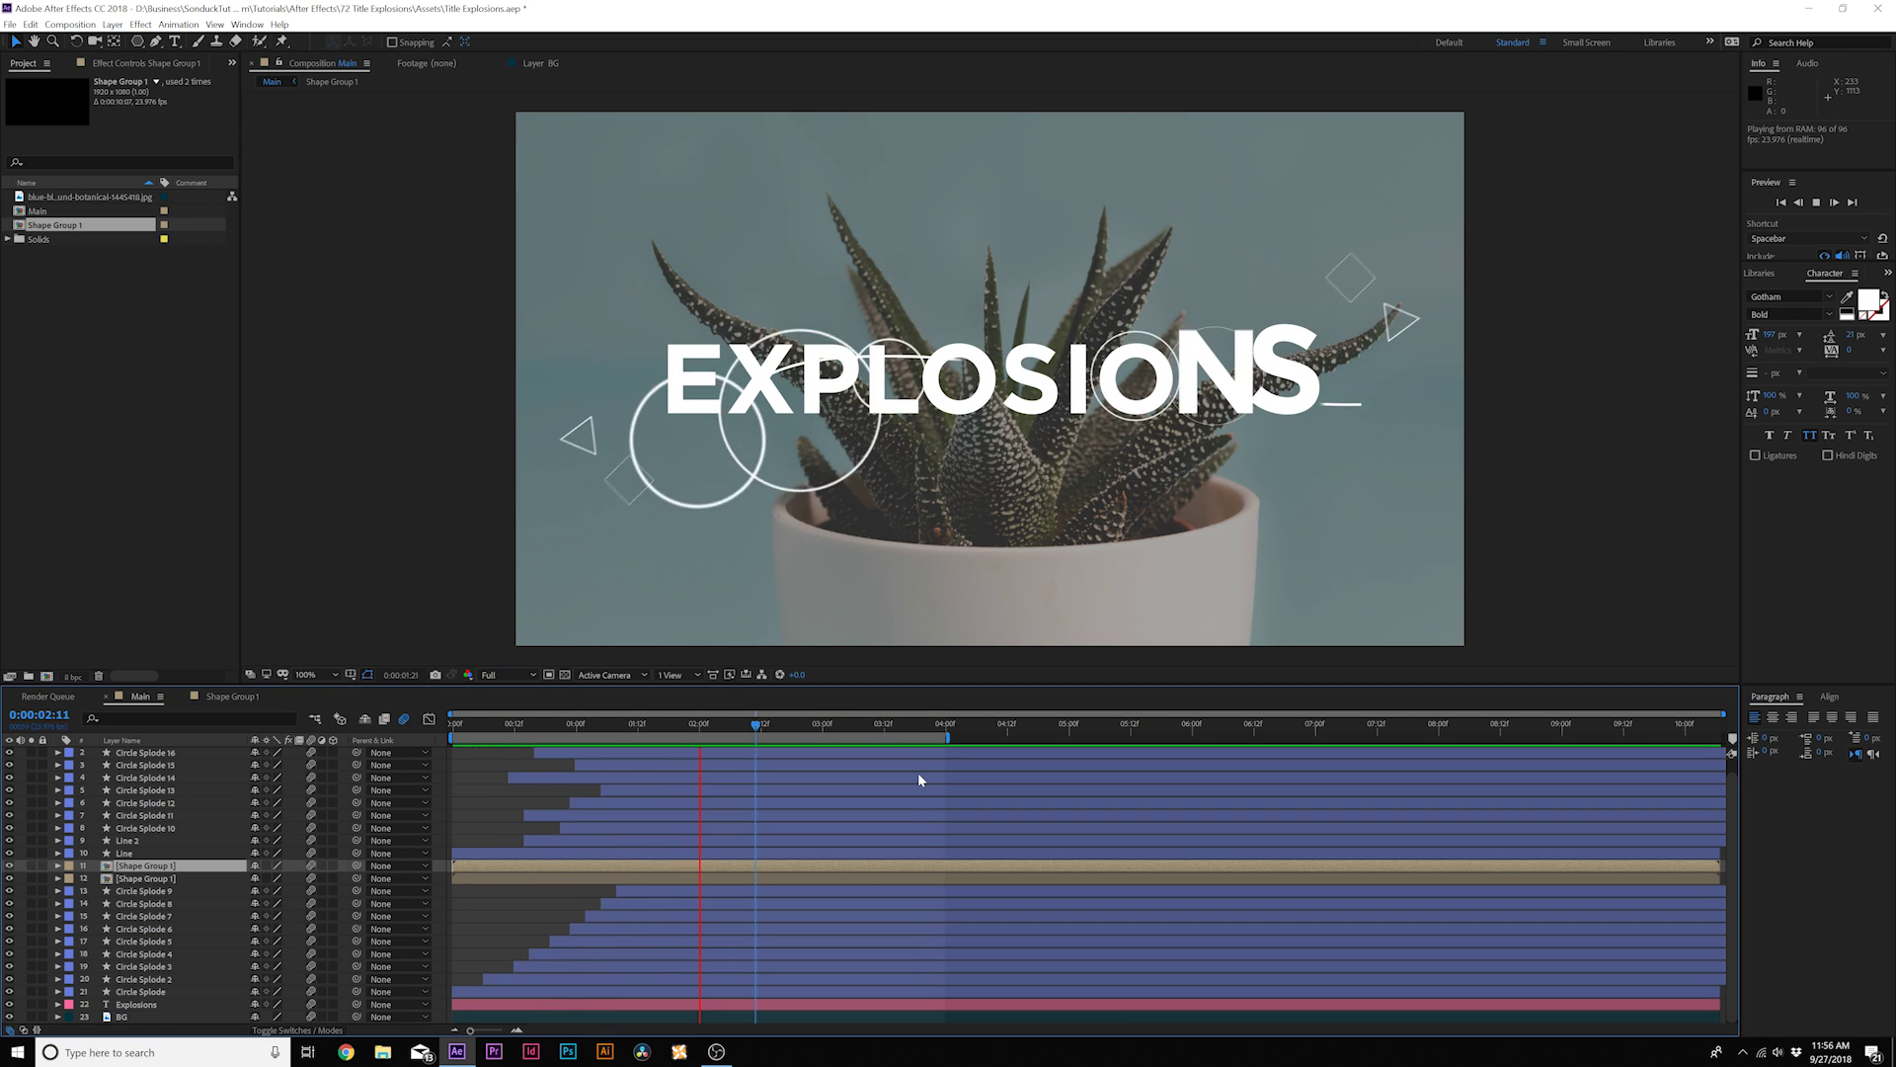